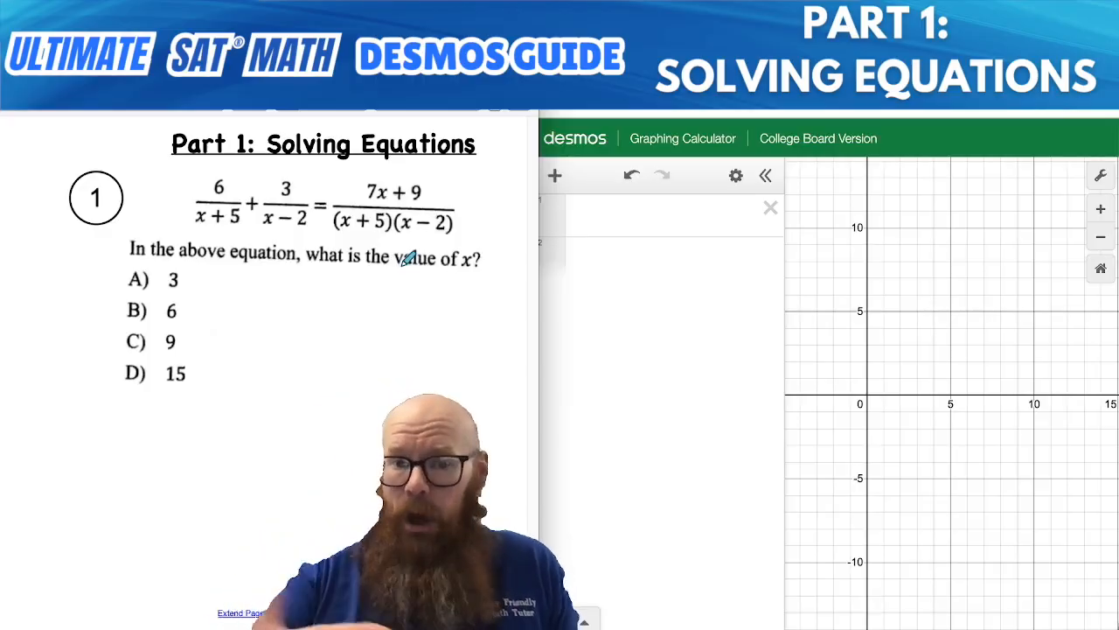
# - Enter the left side of question 1's equation, 6/(x+5) + 3/(x−2), in the first expression line
pyautogui.click(621, 218)
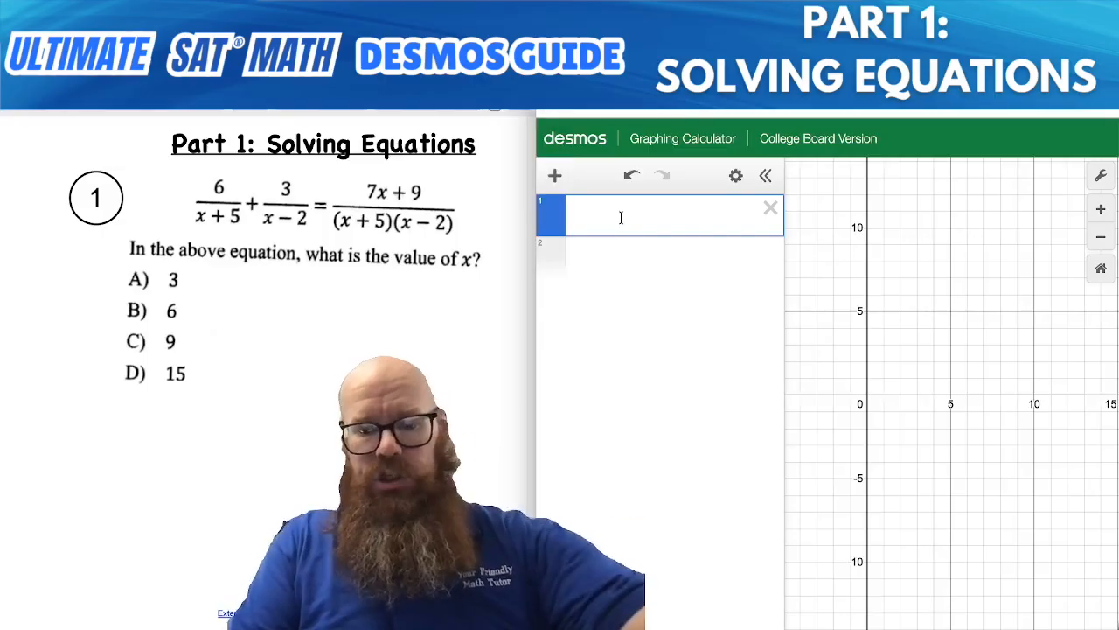
pyautogui.write('6/')
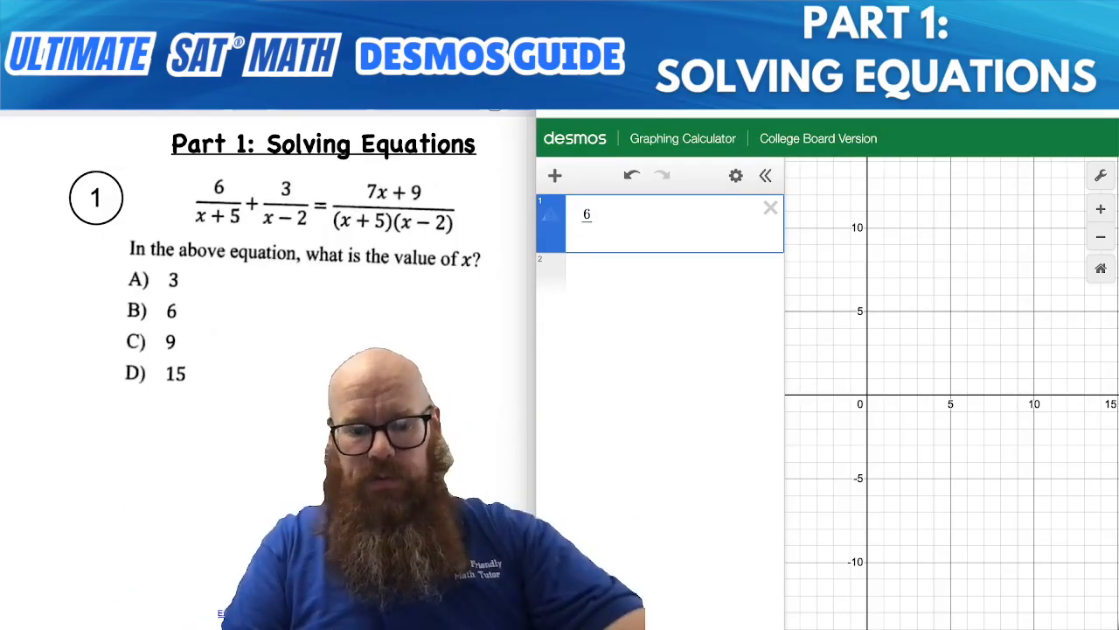
pyautogui.write('(x+5')
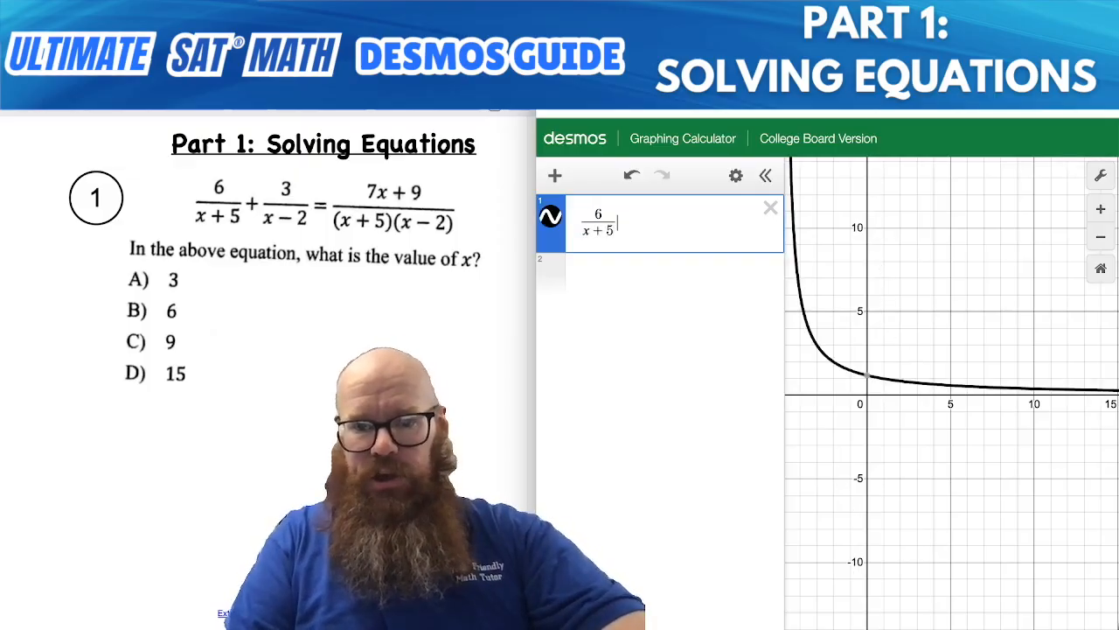
pyautogui.press('Right')
pyautogui.write('+3/')
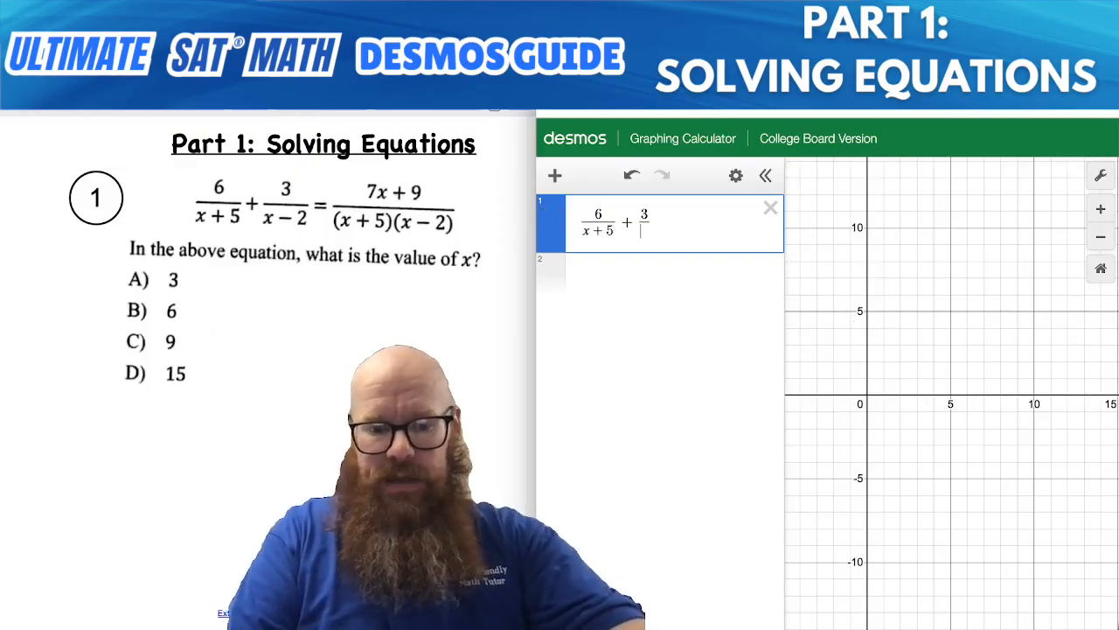
pyautogui.write('(x-2')
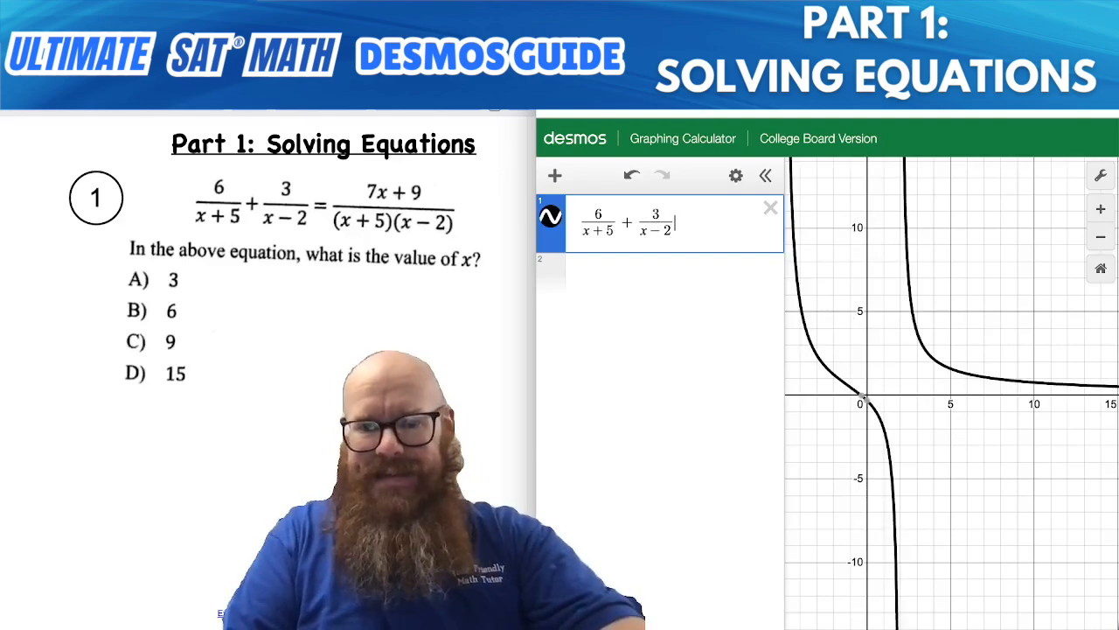
pyautogui.press('Right')
# - Complete the equation by setting it equal to (7x+9)/((x+5)(x−2))
pyautogui.write('=(')
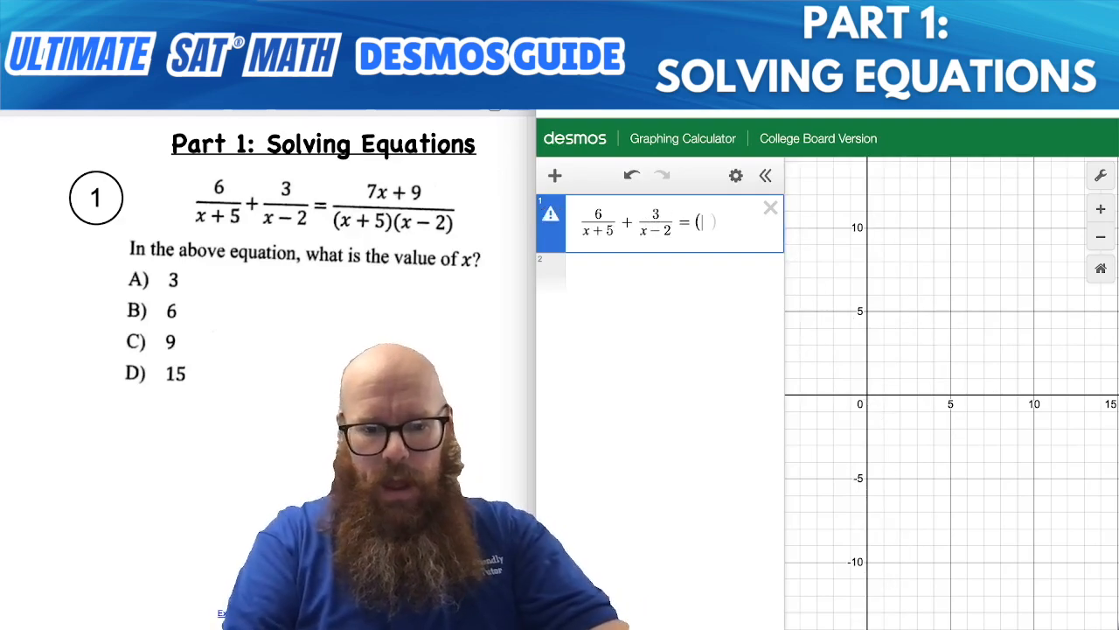
pyautogui.write('7x+9')
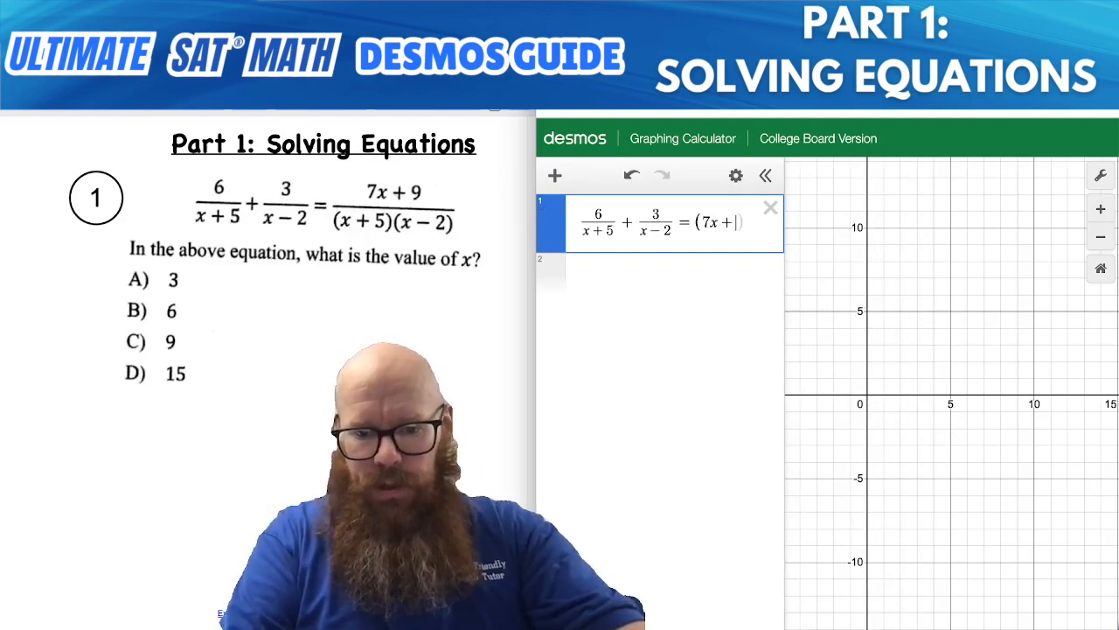
pyautogui.press('Right')
pyautogui.write('/')
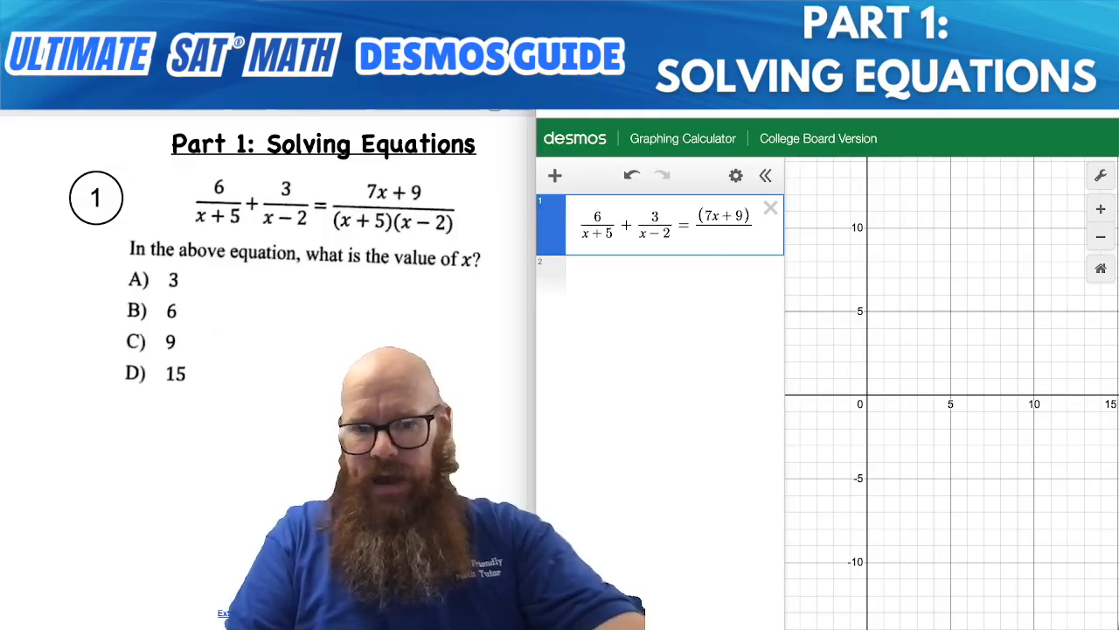
pyautogui.write('(x')
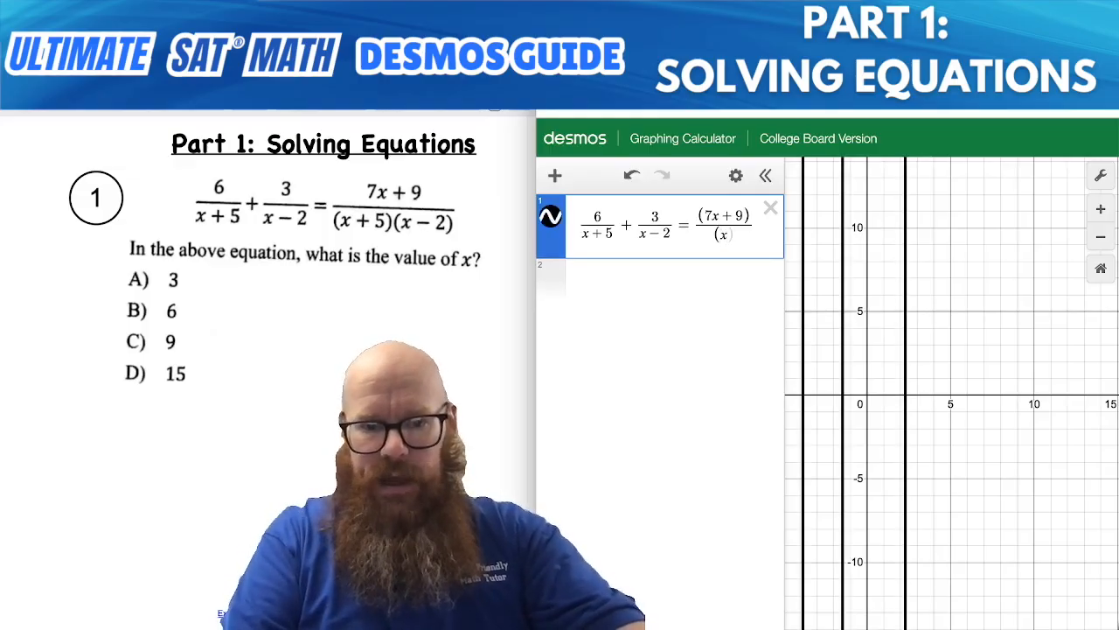
pyautogui.write('+5)(')
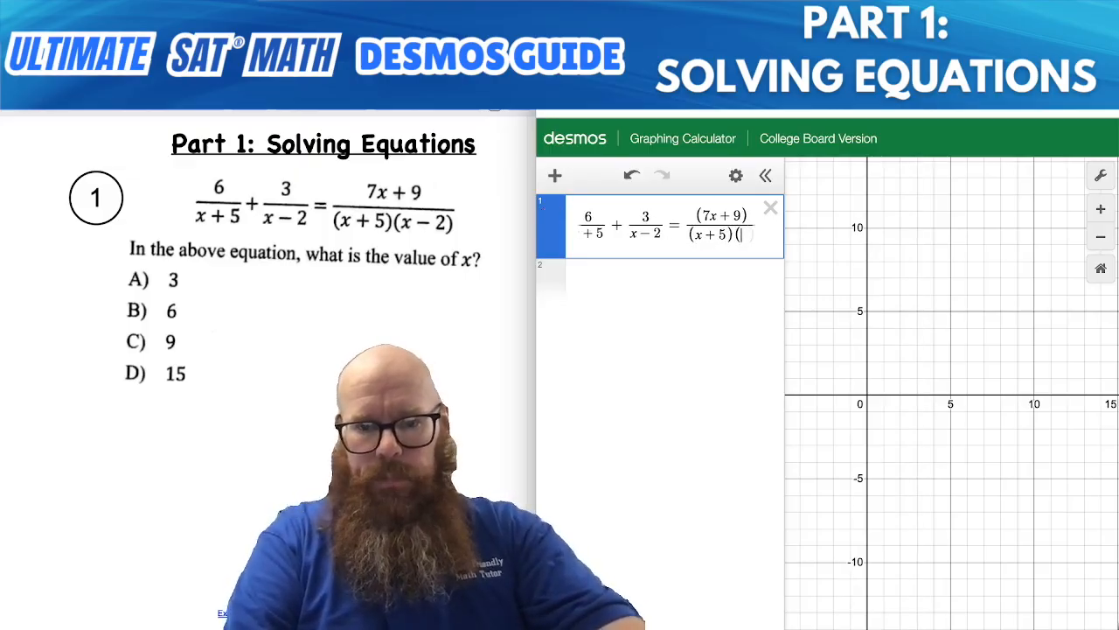
pyautogui.write('x-2)')
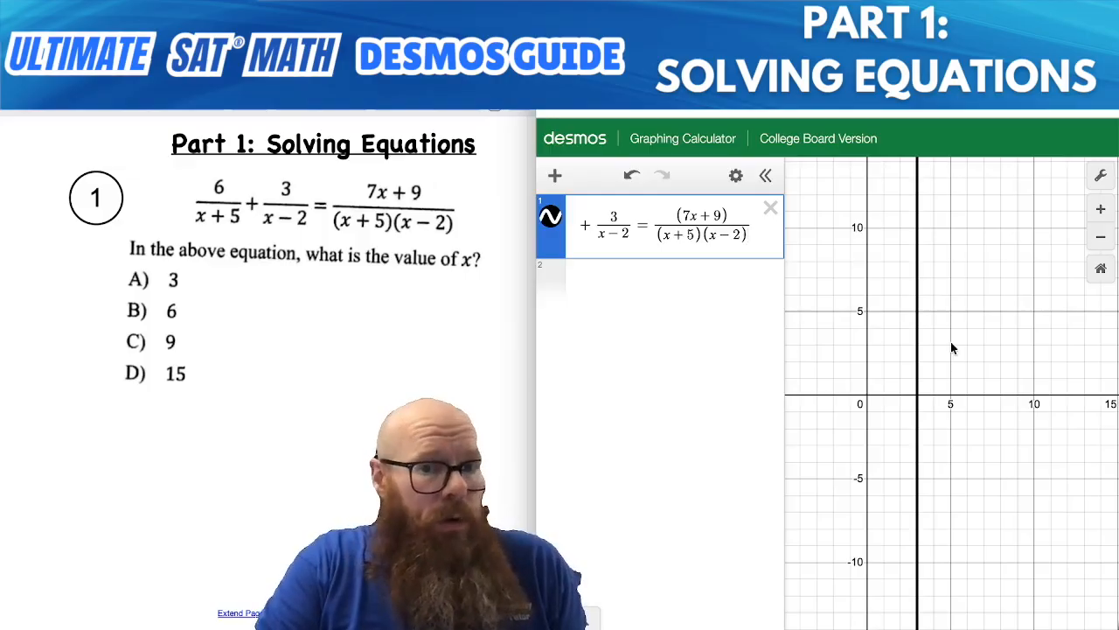
# - Inspect where the graphed vertical line crosses the x-axis and circle answer A) 3 on the worksheet
pyautogui.click(920, 399)
pyautogui.scroll(5, 918, 401)
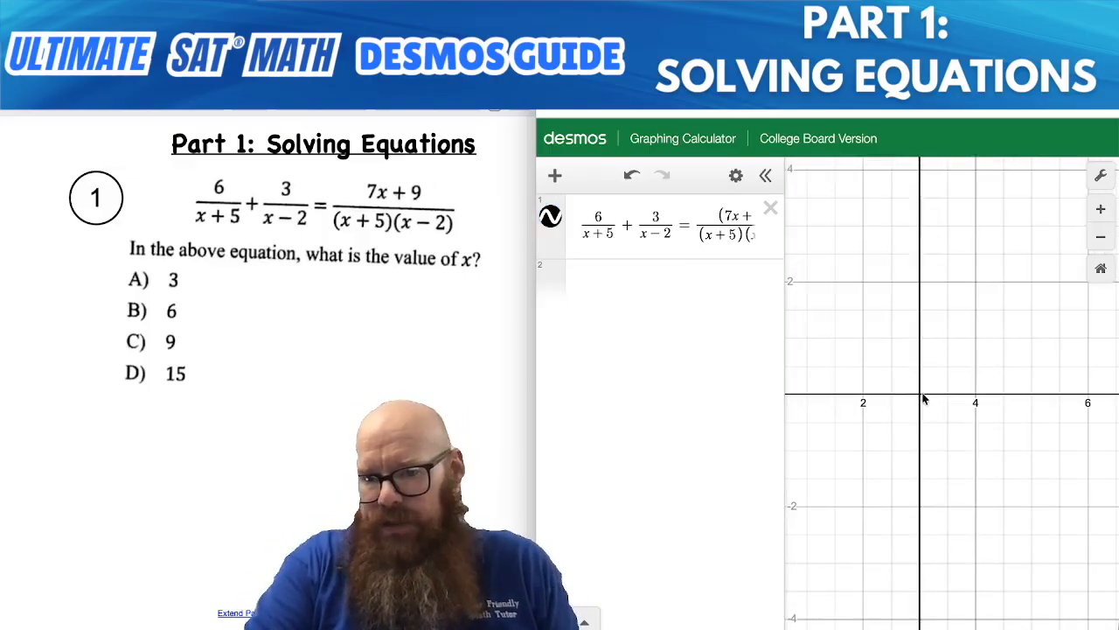
pyautogui.scroll(4, 918, 402)
pyautogui.moveTo(918, 410); pyautogui.dragTo(1007, 413)
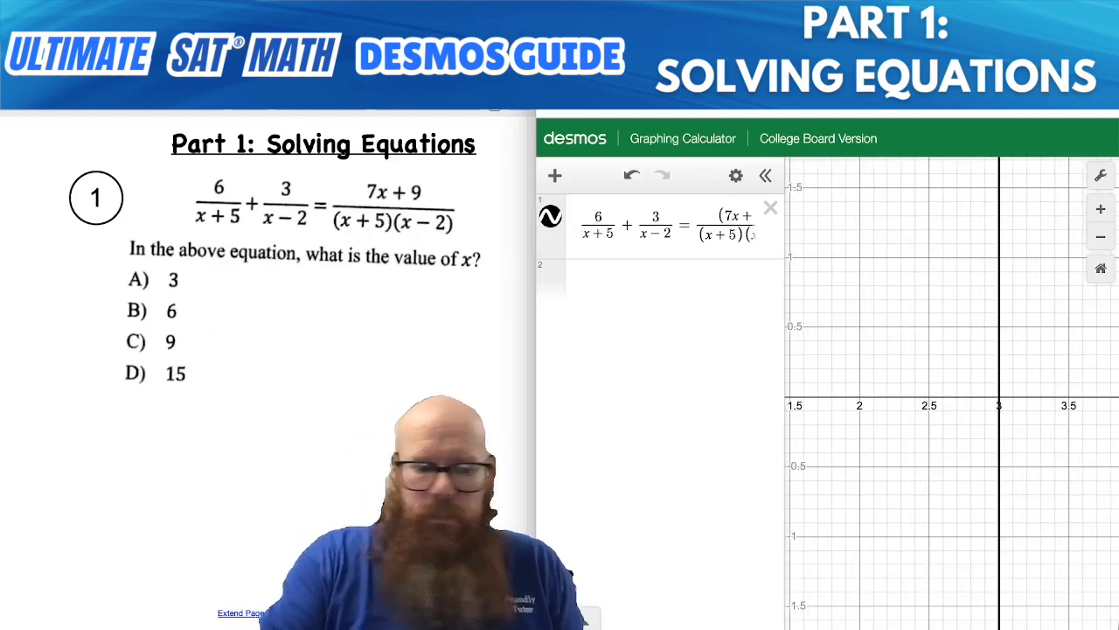
pyautogui.moveTo(149, 266)
pyautogui.mouseDown()
pyautogui.moveTo(120, 274)
pyautogui.moveTo(145, 299)
pyautogui.moveTo(190, 270)
pyautogui.moveTo(120, 269)
pyautogui.mouseUp()
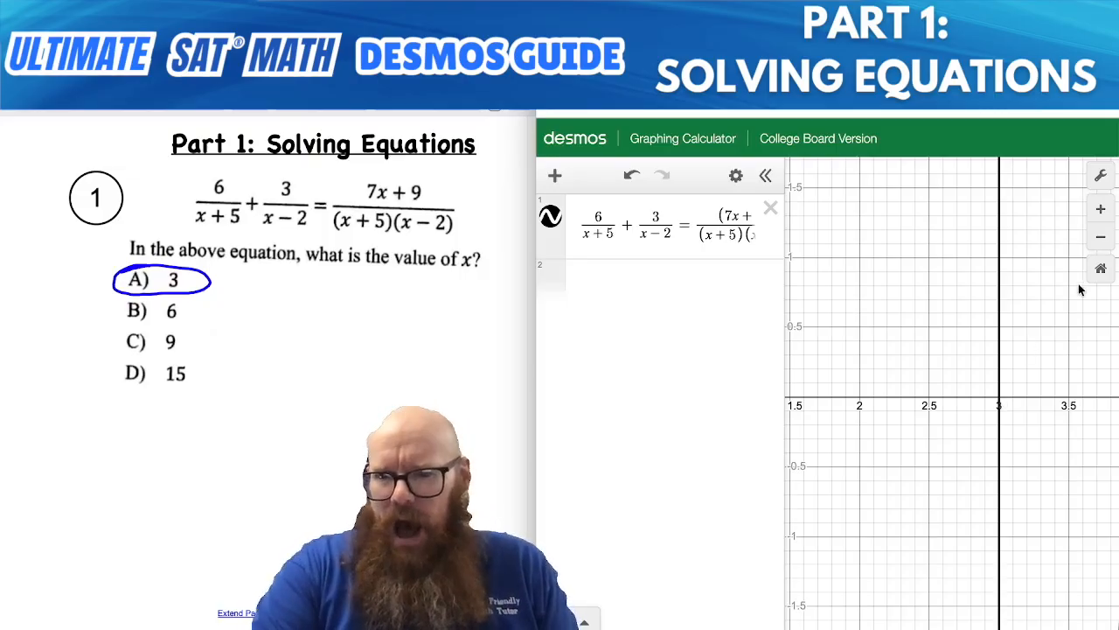
# - Advance the worksheet to question 2 and delete question 1's equation from the calculator
pyautogui.click(1101, 269)
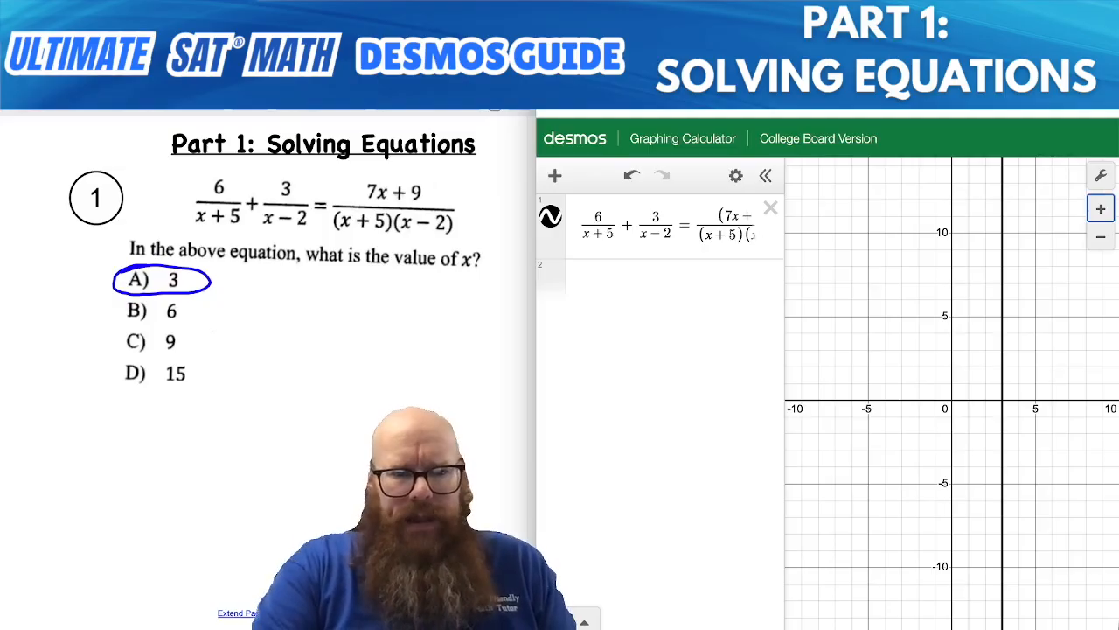
pyautogui.press('pagedown')
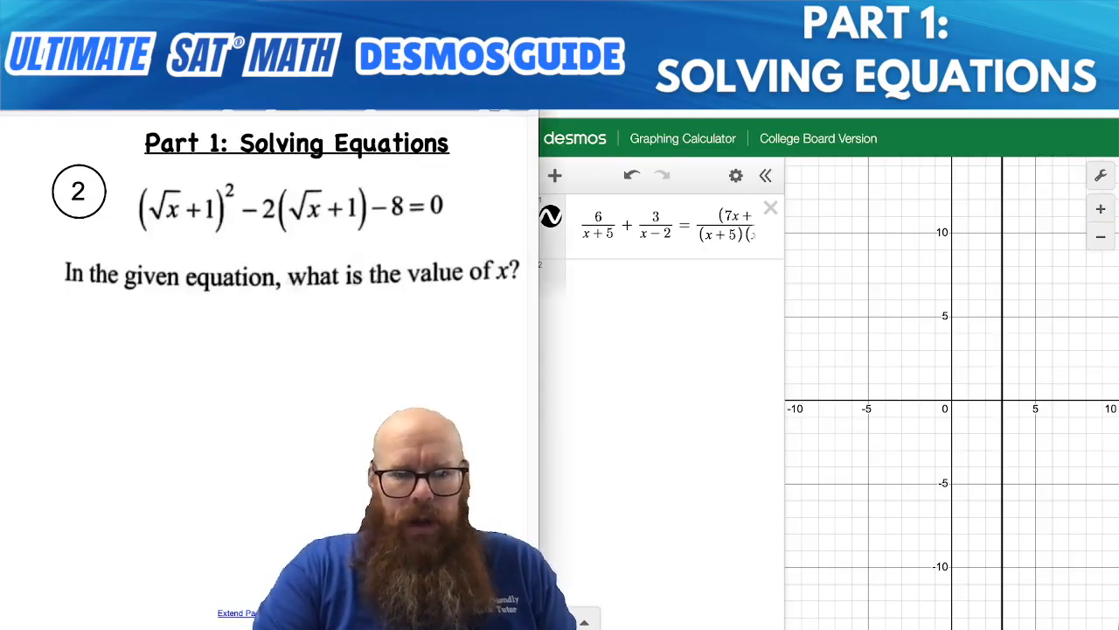
pyautogui.click(771, 210)
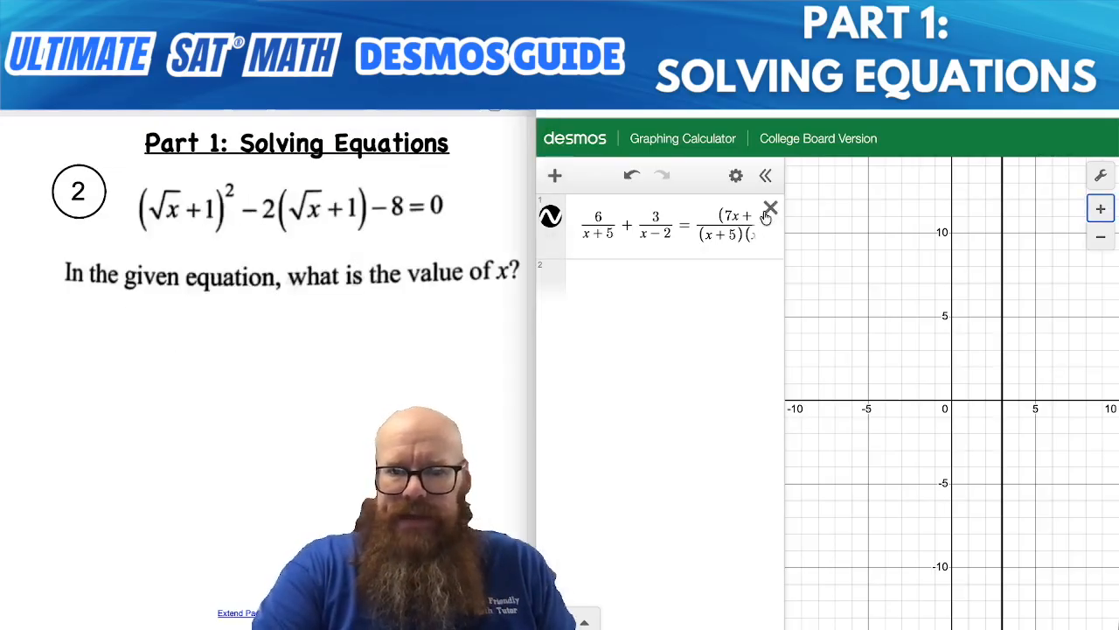
pyautogui.click(771, 210)
# - Enter the squared term (√x + 1)² in the empty first expression line
pyautogui.click(700, 223)
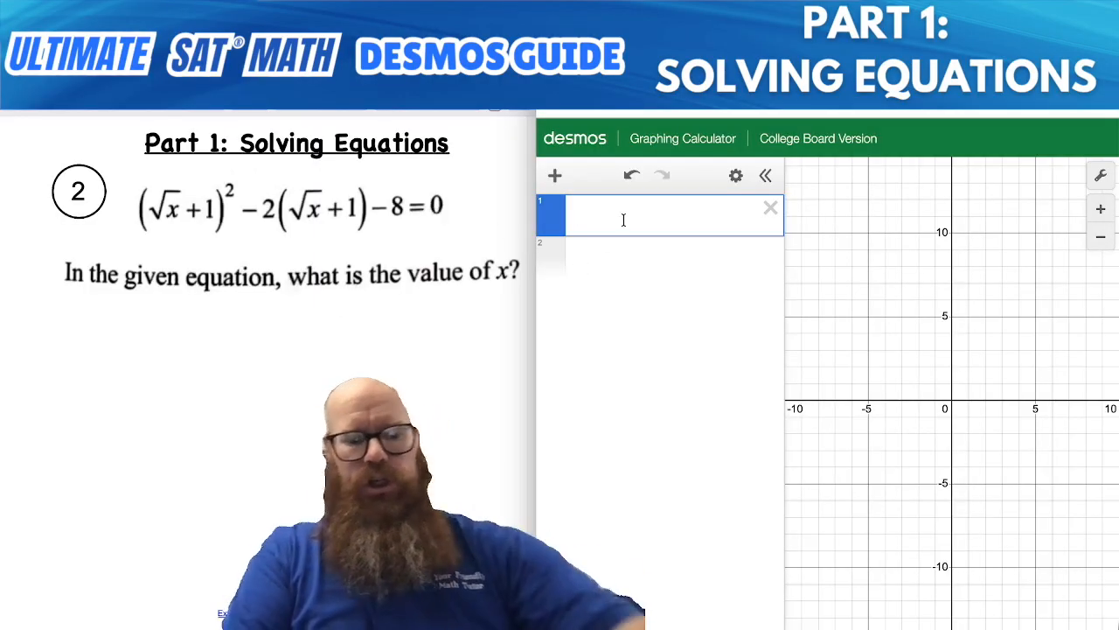
pyautogui.write('(sq')
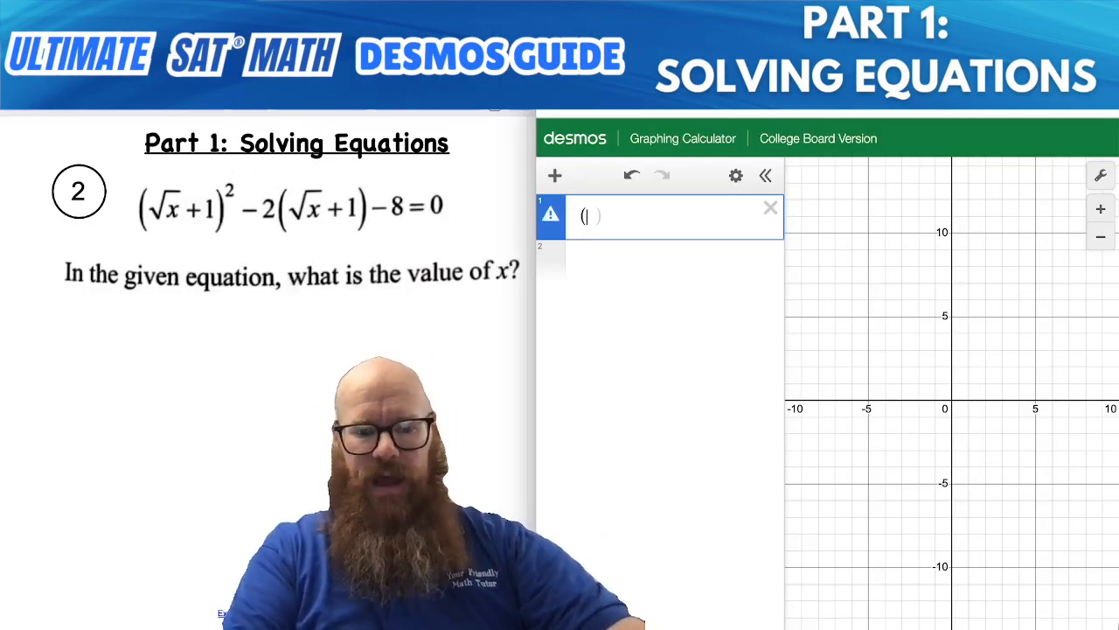
pyautogui.write('rt')
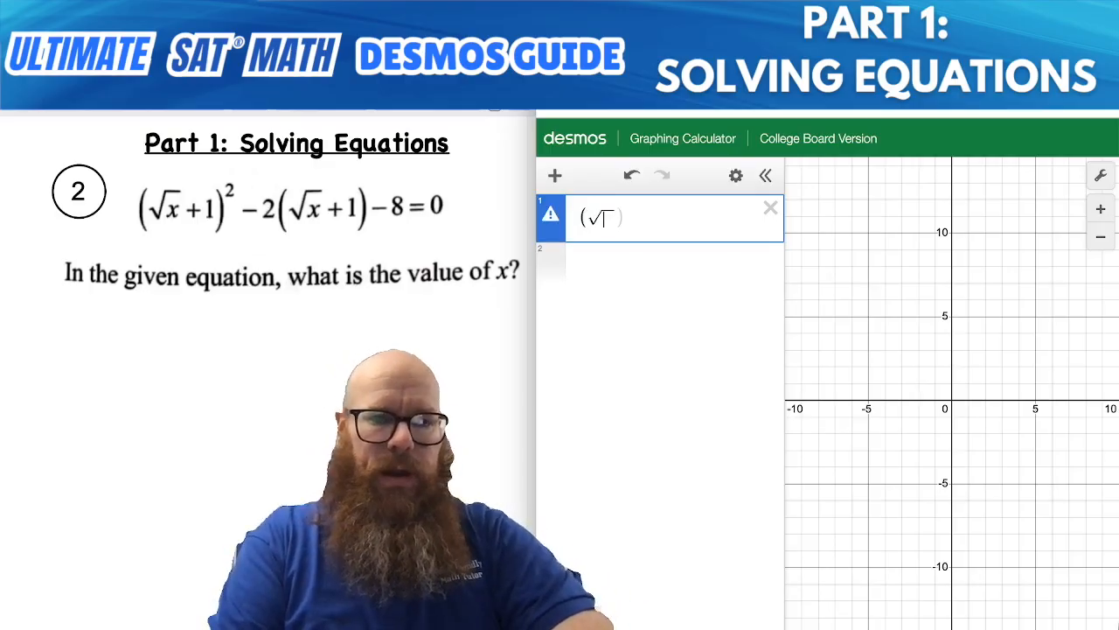
pyautogui.write('x')
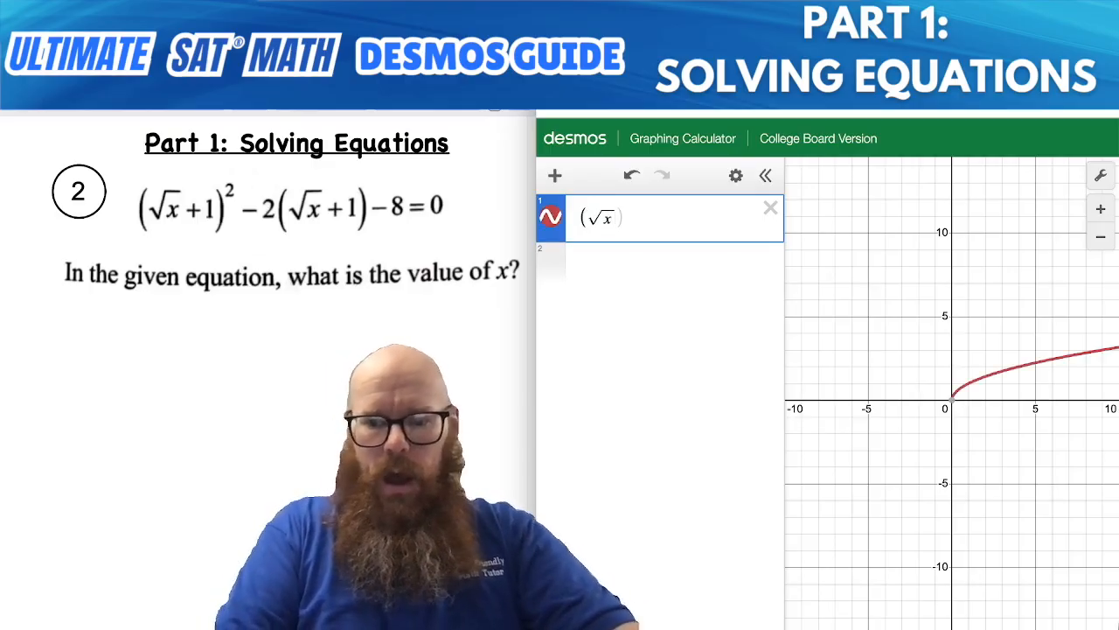
pyautogui.press('Right')
pyautogui.write('+1)^')
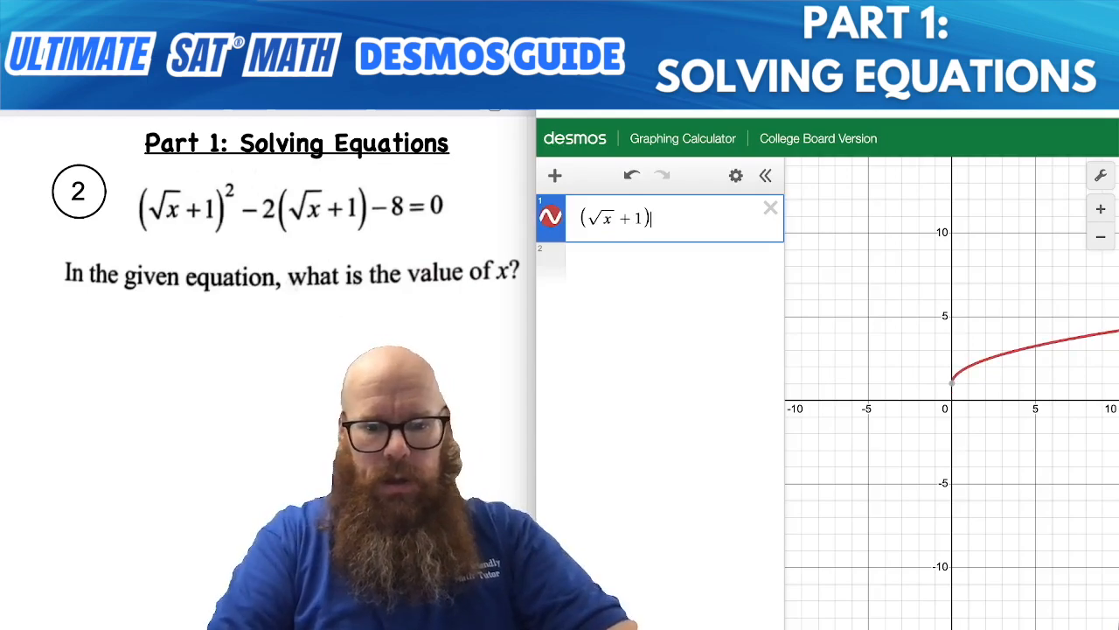
pyautogui.write('2')
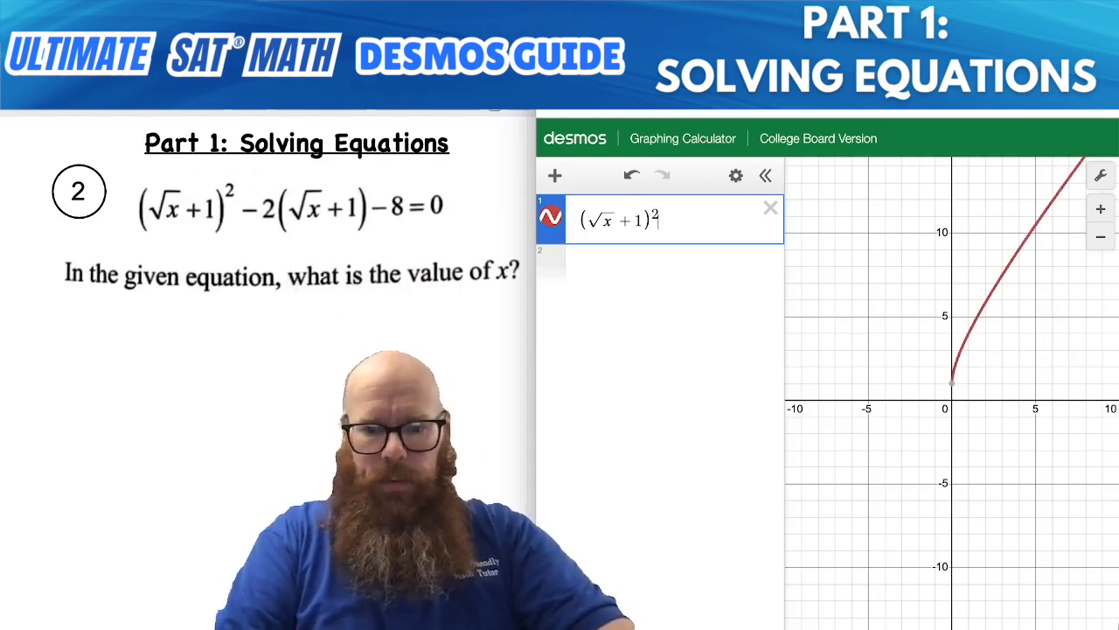
# - Extend the expression with − 2(√x + 1) − 8, leaving out the "= 0"
pyautogui.press('Right')
pyautogui.write('-2(')
pyautogui.write('sqrtx+')
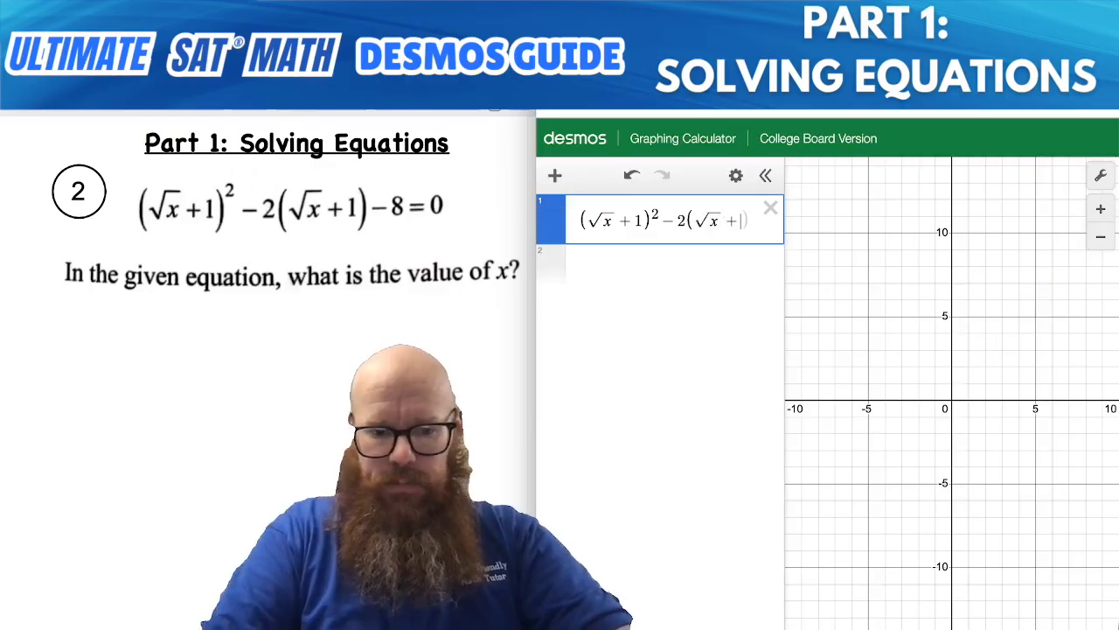
pyautogui.write('1')
pyautogui.press('Right')
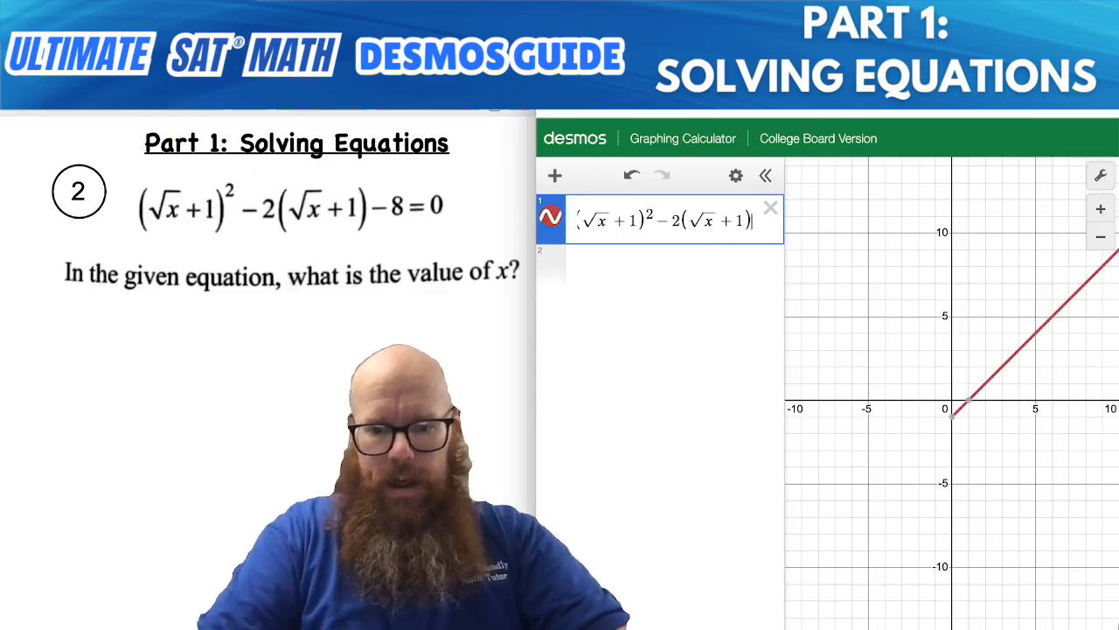
pyautogui.write('-8')
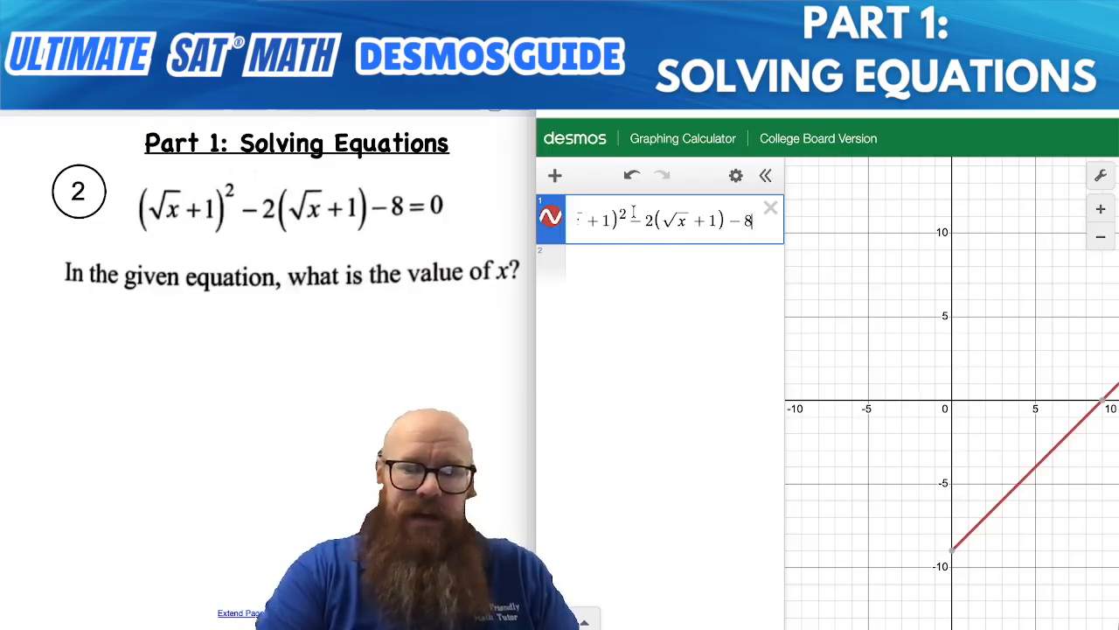
# - Examine the coordinates of the point where the graph crosses the x-axis
pyautogui.click(1104, 407)
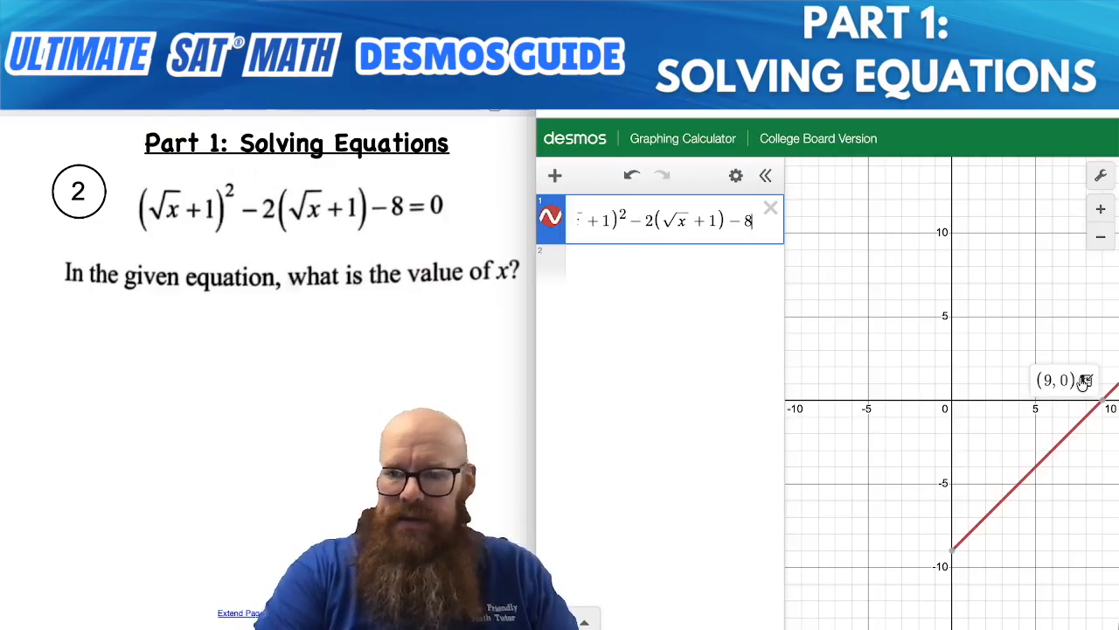
pyautogui.moveTo(1026, 428); pyautogui.dragTo(904, 427)
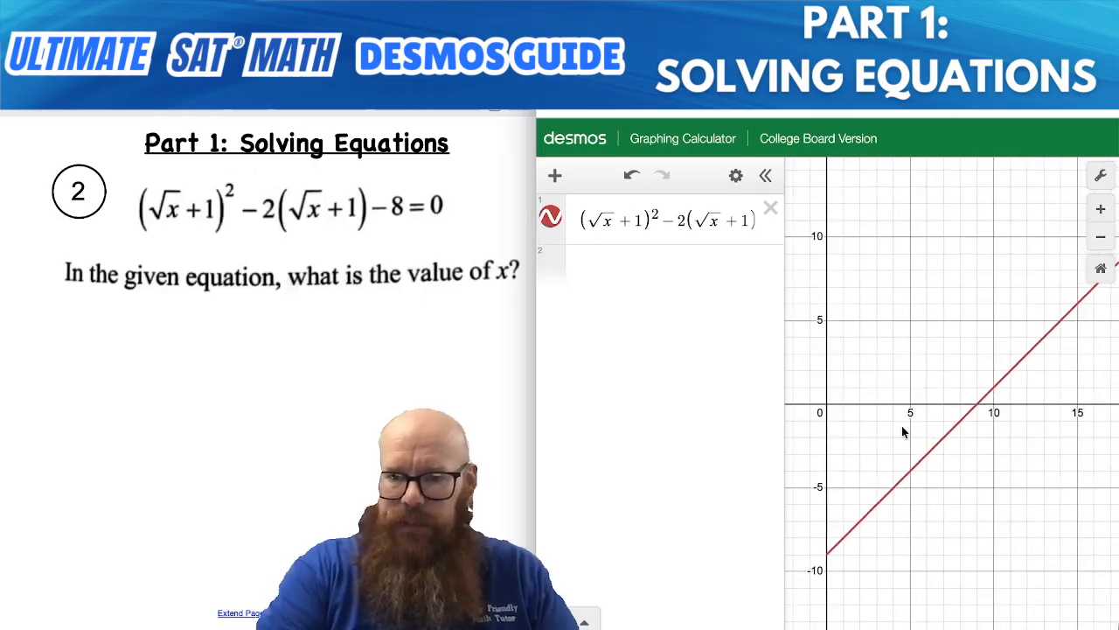
pyautogui.click(967, 407)
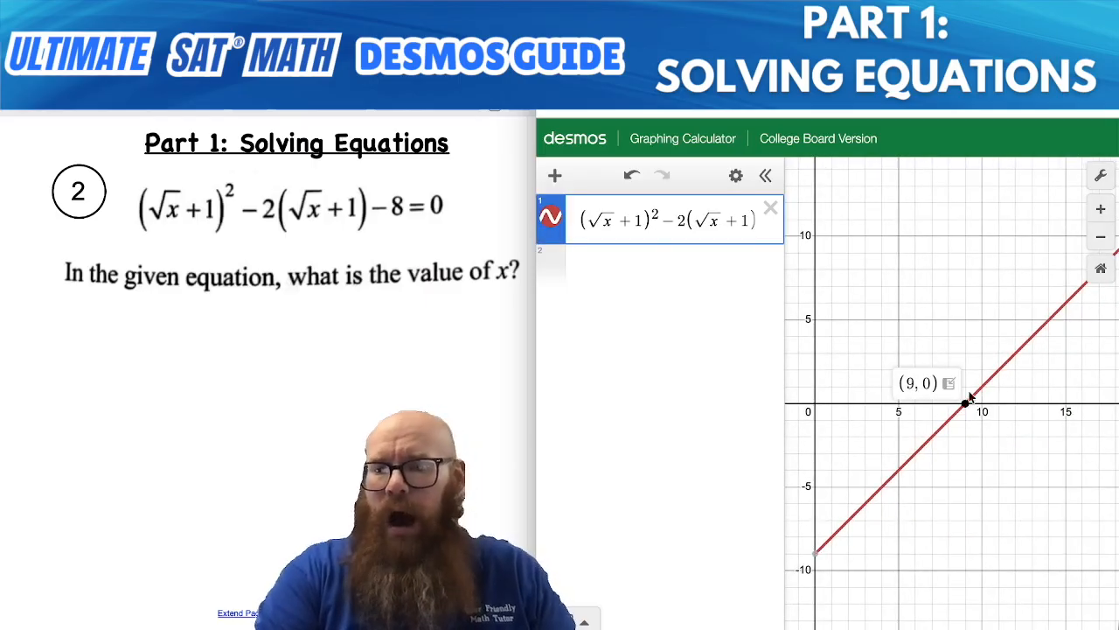
pyautogui.scroll(5, 965, 408)
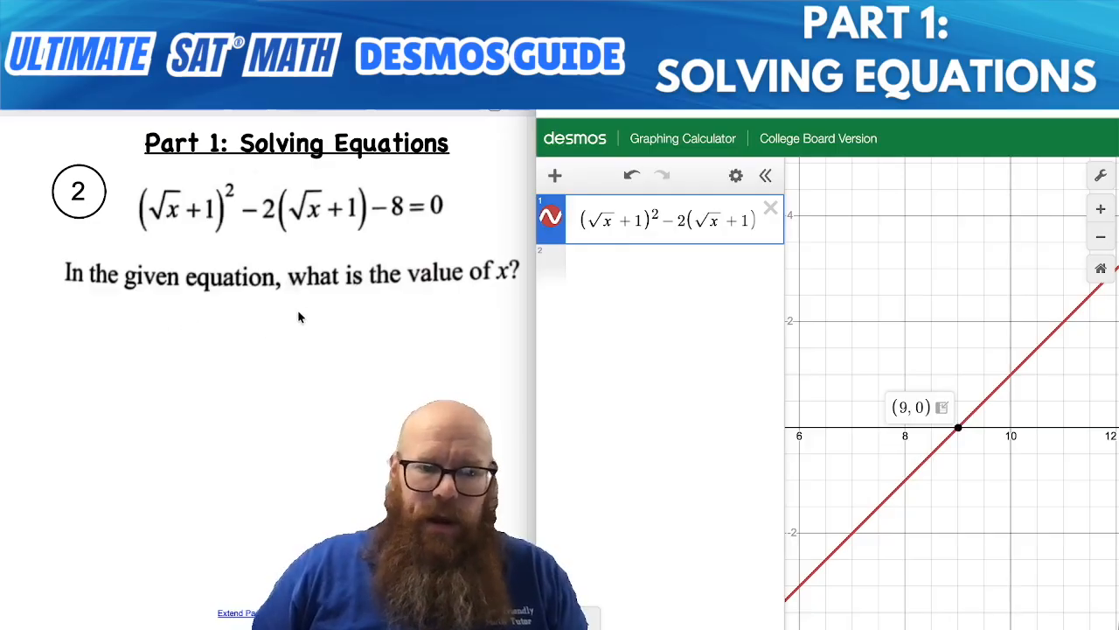
# - Handwrite the answer "X = 9" below question 2 on the worksheet and draw a box around it
pyautogui.moveTo(114, 308); pyautogui.dragTo(143, 344)
pyautogui.moveTo(142, 306); pyautogui.dragTo(111, 345)
pyautogui.moveTo(157, 332)
pyautogui.mouseDown()
pyautogui.moveTo(207, 318)
pyautogui.moveTo(216, 346)
pyautogui.moveTo(178, 320)
pyautogui.mouseUp()
pyautogui.moveTo(86, 296)
pyautogui.mouseDown()
pyautogui.moveTo(85, 358)
pyautogui.moveTo(258, 376)
pyautogui.moveTo(203, 281)
pyautogui.moveTo(85, 293)
pyautogui.mouseUp()
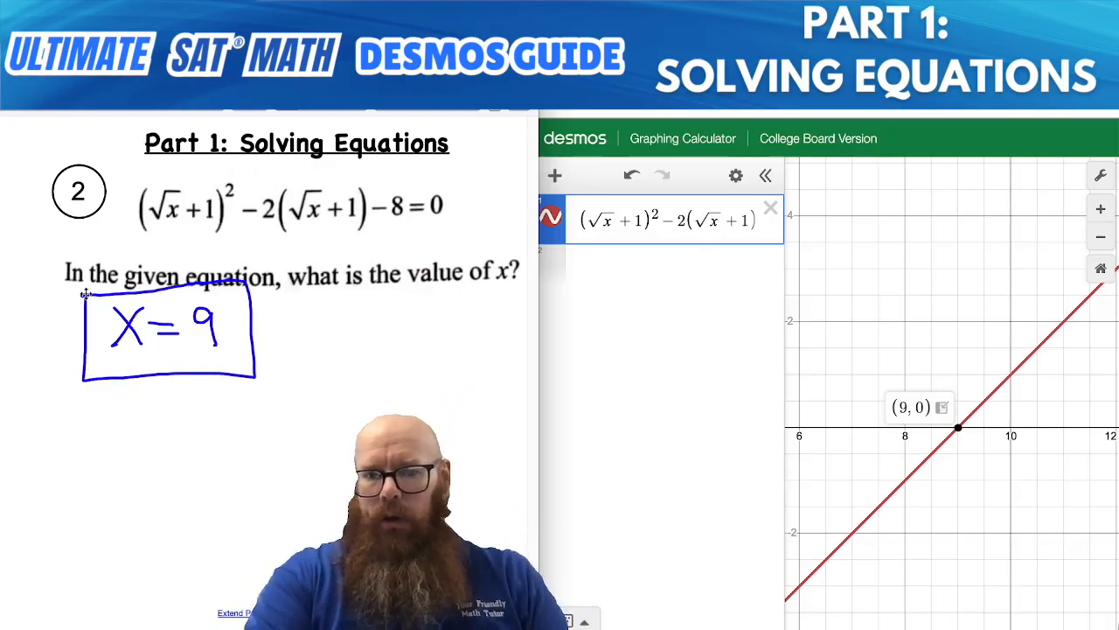
# - Advance the worksheet to question 3, delete the previous expression and restore the default graph view
pyautogui.press('pagedown')
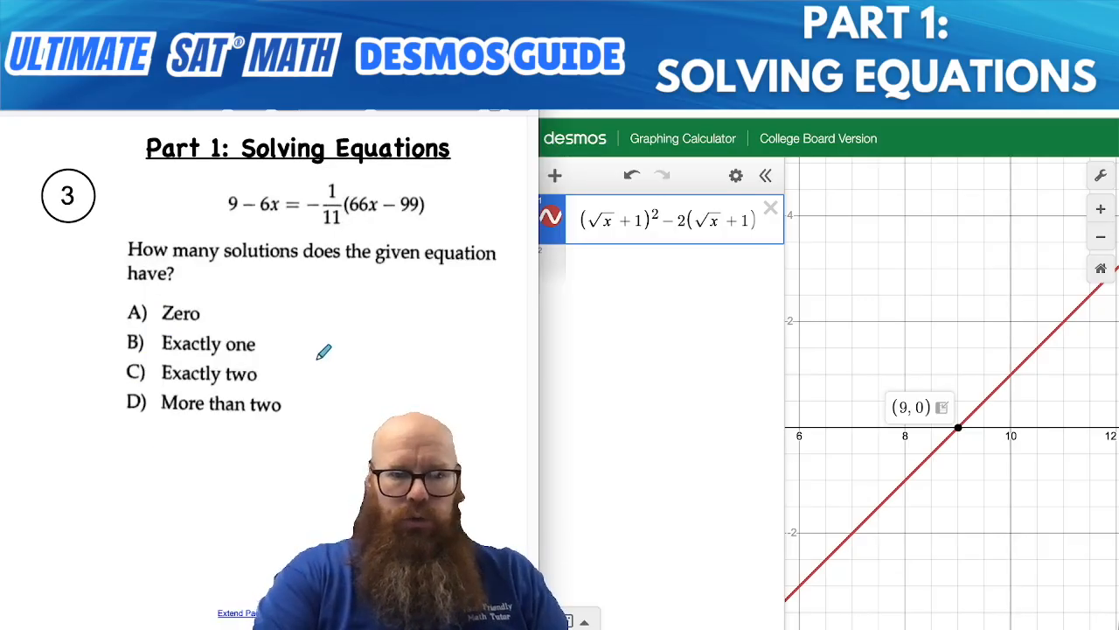
pyautogui.click(770, 208)
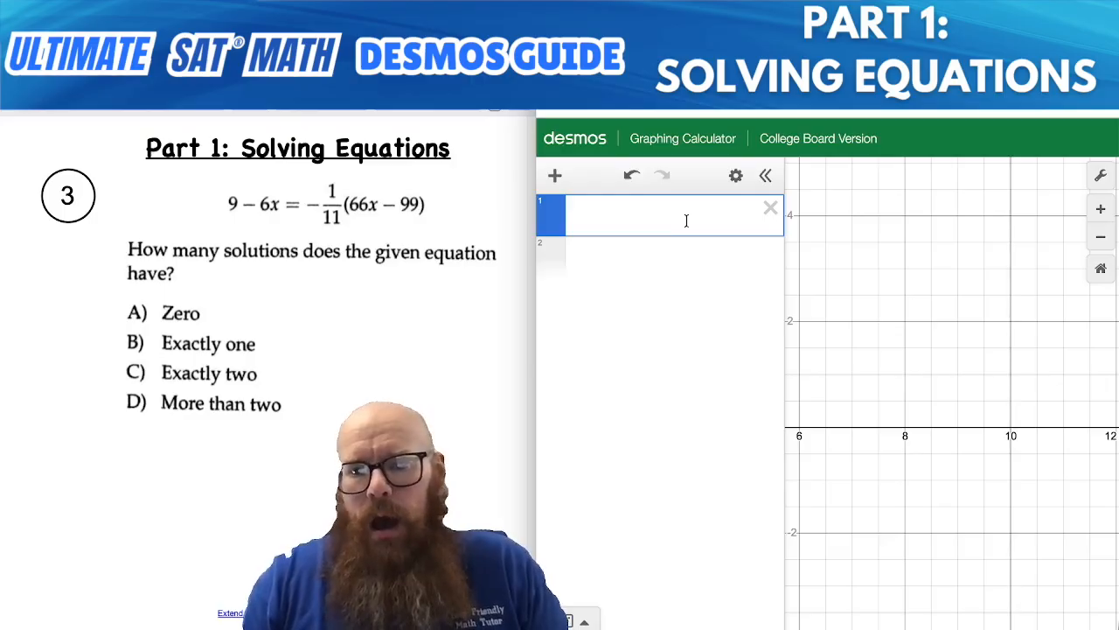
pyautogui.click(1102, 271)
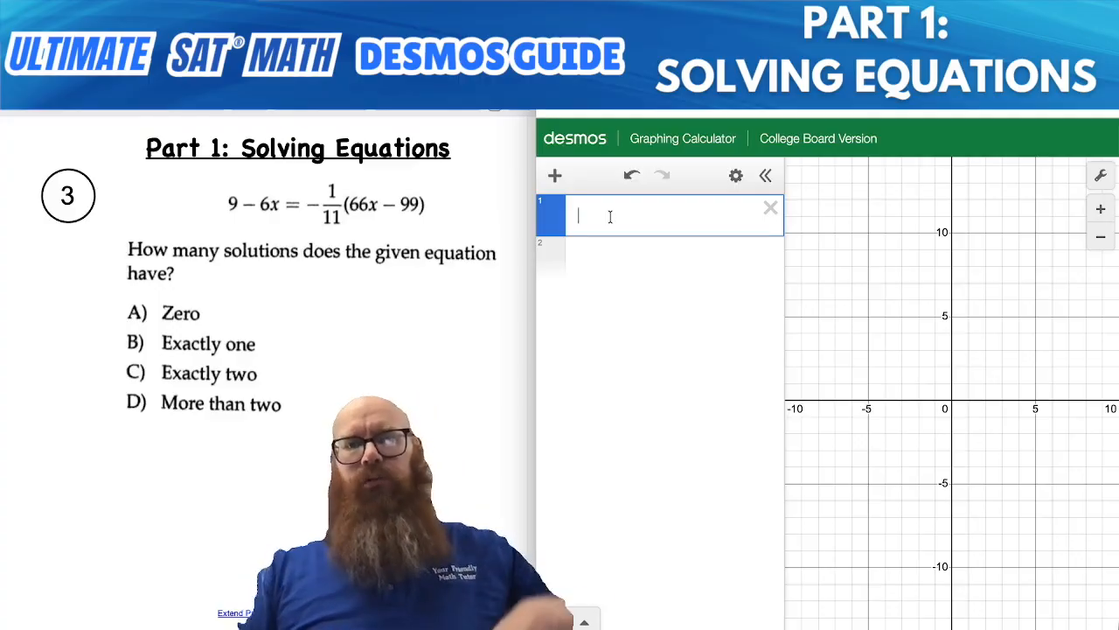
# - Enter the two sides of question 3's equation as separate expressions, 9 − 6x and −1/11(66x − 99)
pyautogui.write('9')
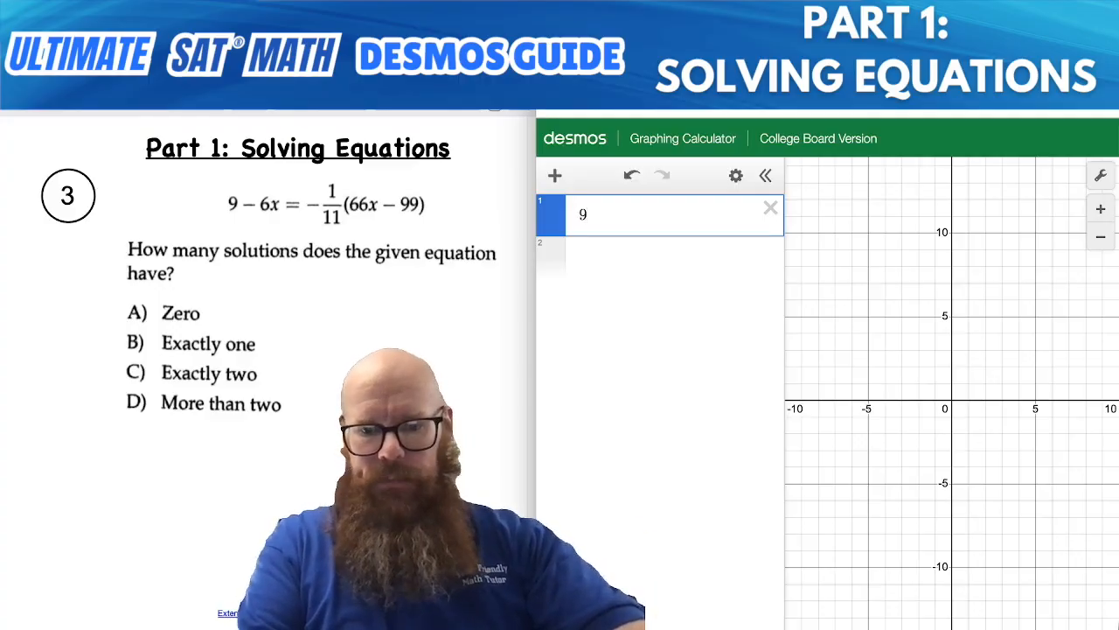
pyautogui.write('-6x')
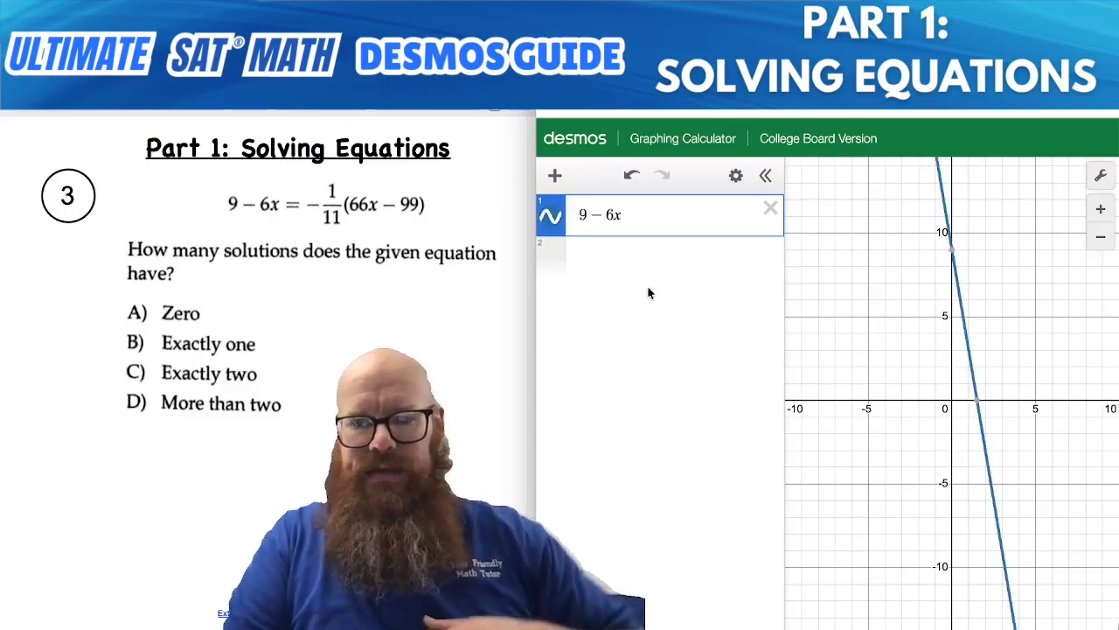
pyautogui.click(636, 259)
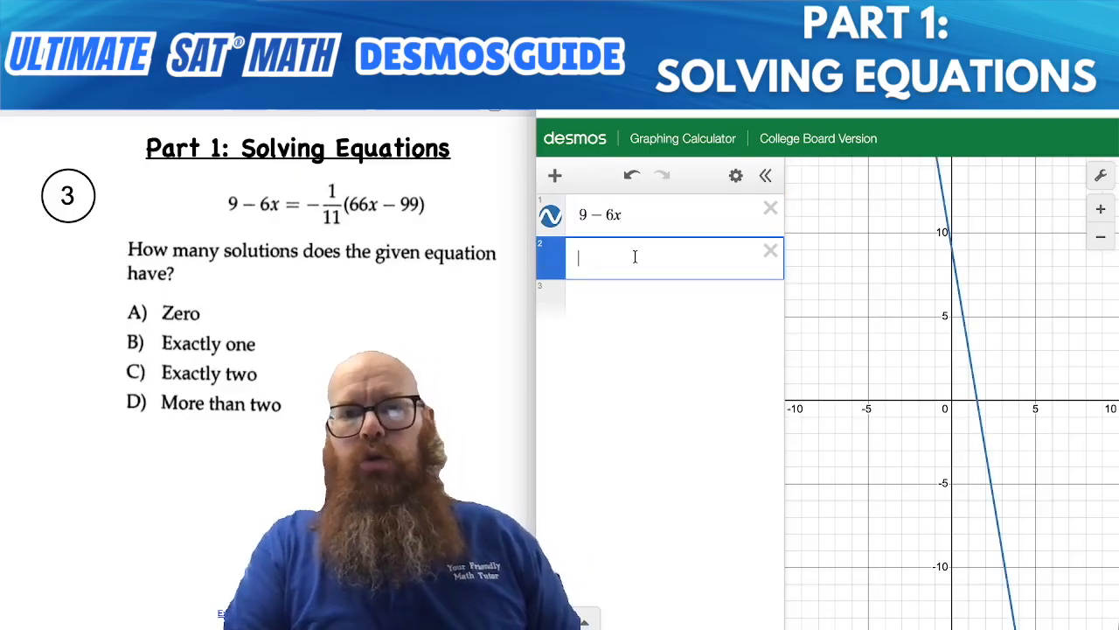
pyautogui.write('-1/11')
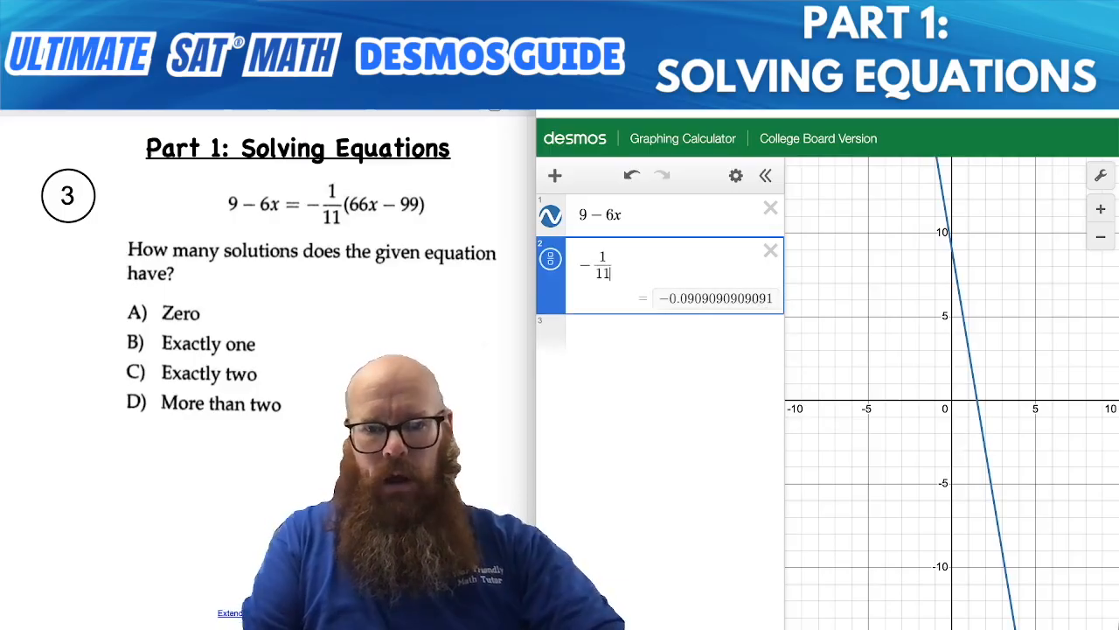
pyautogui.press('Right')
pyautogui.write('(')
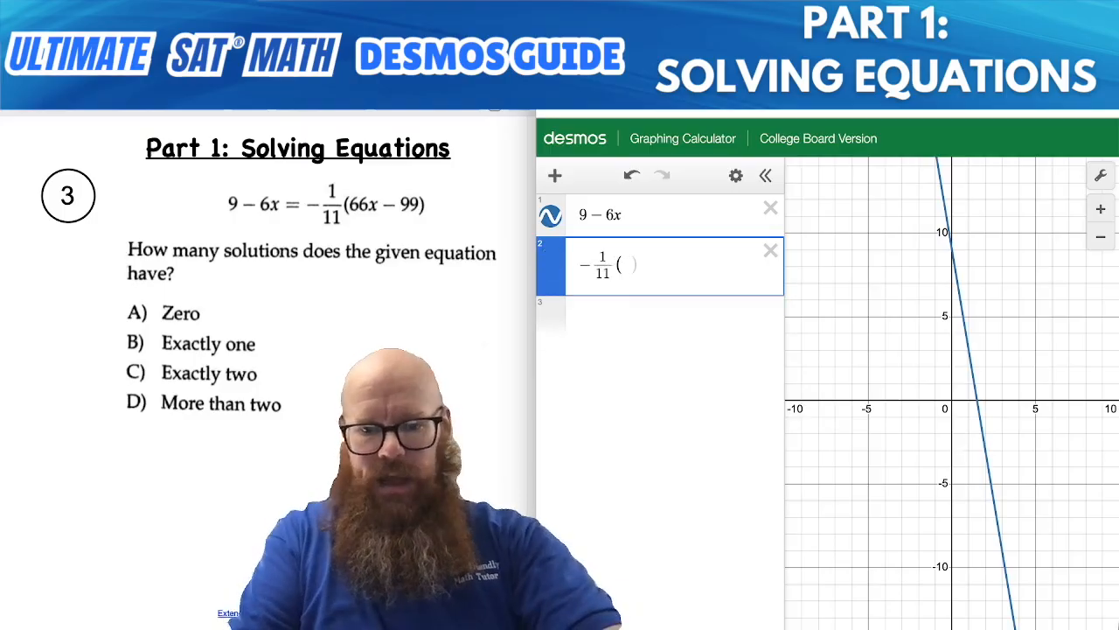
pyautogui.write('66x-99')
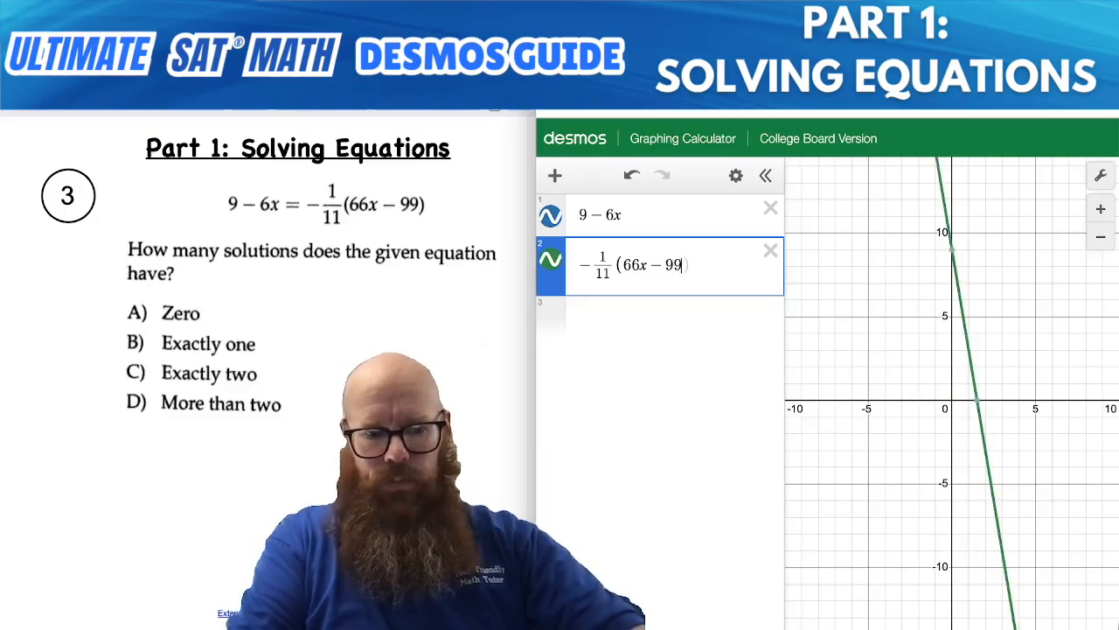
pyautogui.write(')')
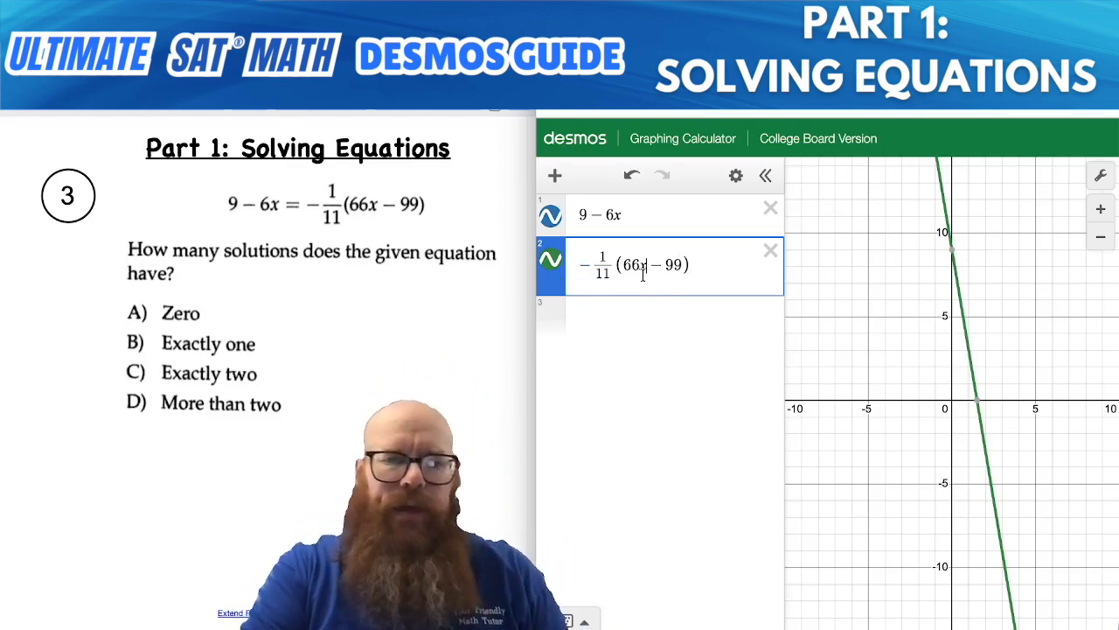
# - Hide and show the second expression's graph repeatedly to compare both lines, and circle answer D) More than two on the worksheet
pyautogui.click(551, 260)
pyautogui.click(552, 261)
pyautogui.click(552, 260)
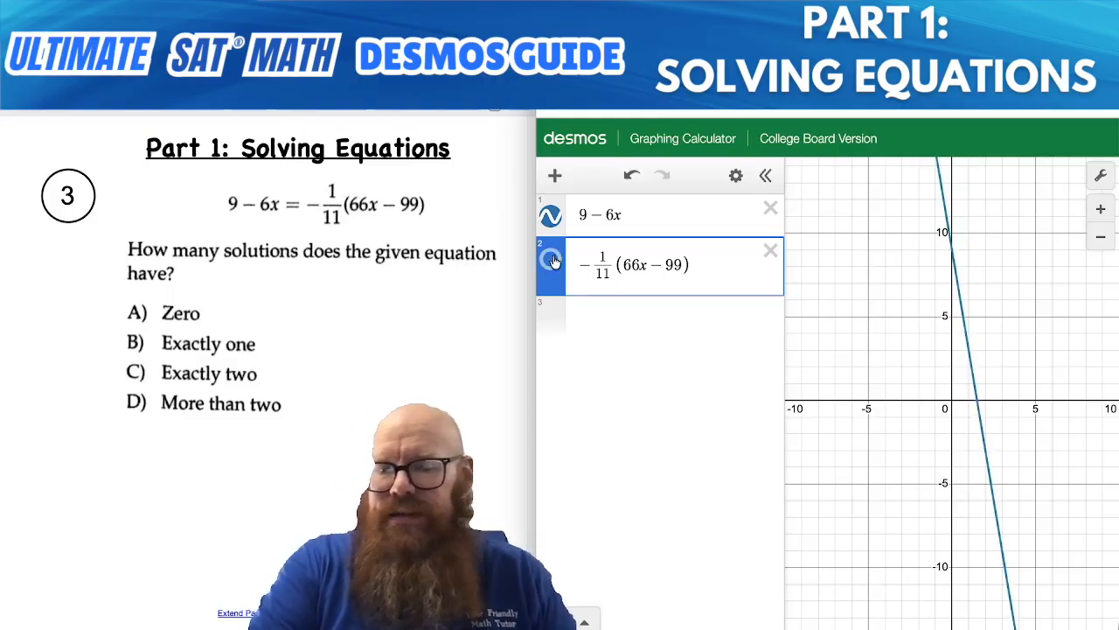
pyautogui.click(552, 260)
pyautogui.click(551, 260)
pyautogui.click(552, 260)
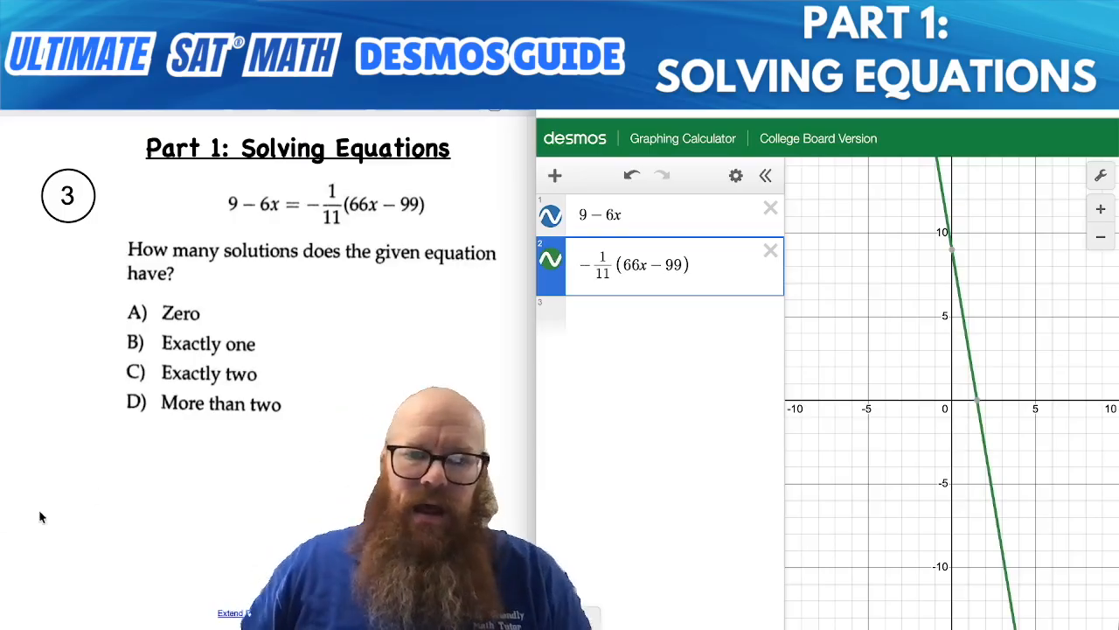
pyautogui.moveTo(149, 390)
pyautogui.mouseDown()
pyautogui.moveTo(122, 395)
pyautogui.moveTo(156, 437)
pyautogui.moveTo(311, 428)
pyautogui.moveTo(225, 393)
pyautogui.moveTo(145, 389)
pyautogui.mouseUp()
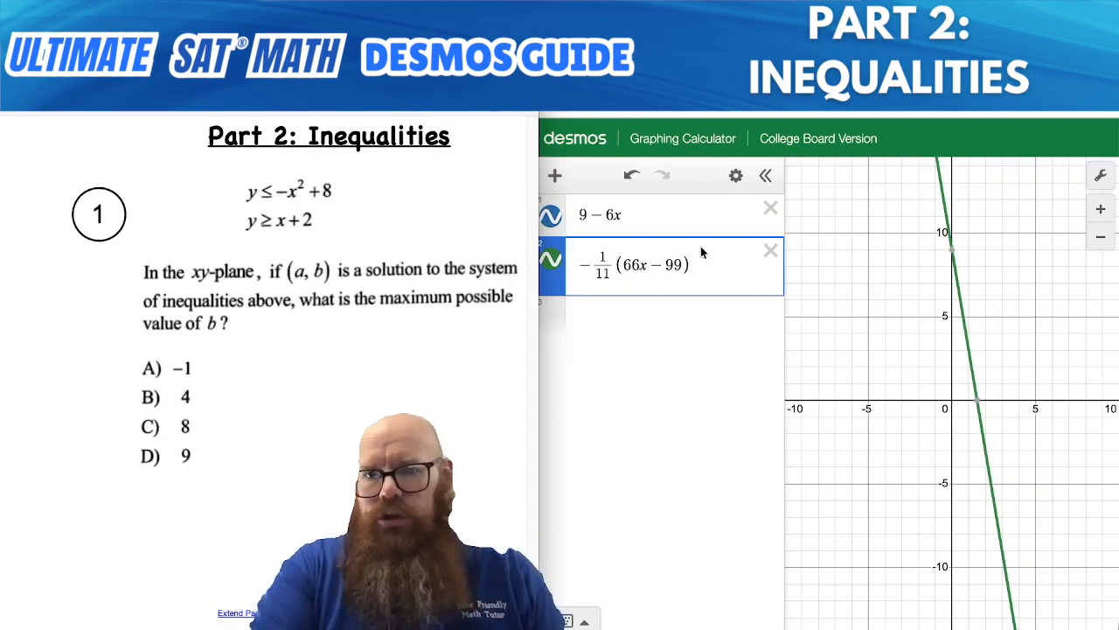
# - Delete both question 3 expressions and select the empty first expression line for the Part 2 inequalities
pyautogui.click(770, 251)
pyautogui.click(770, 210)
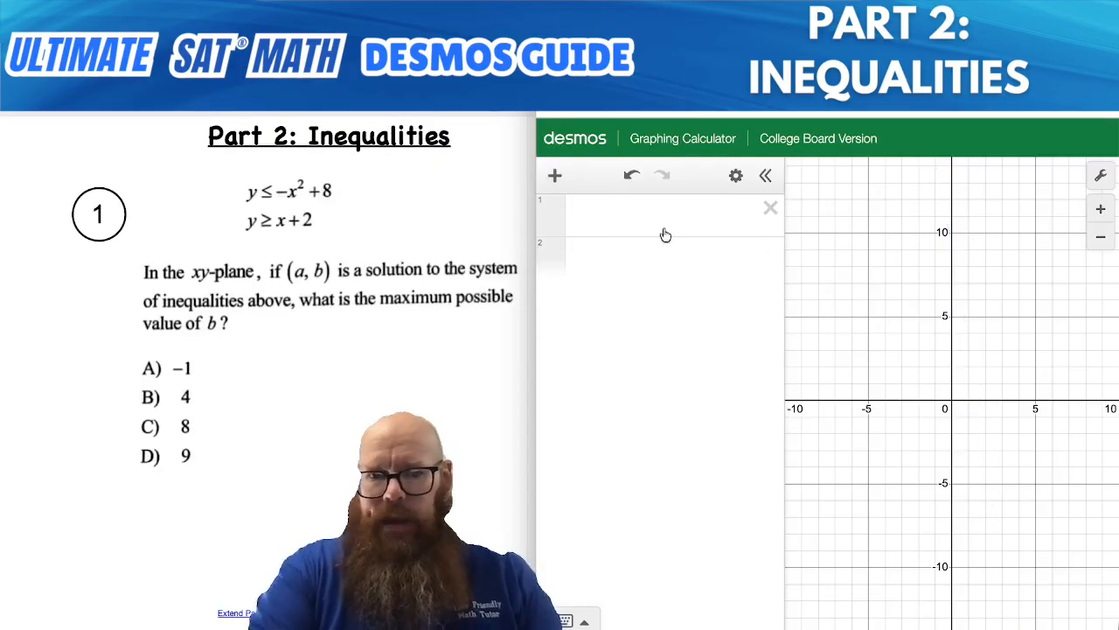
pyautogui.click(664, 235)
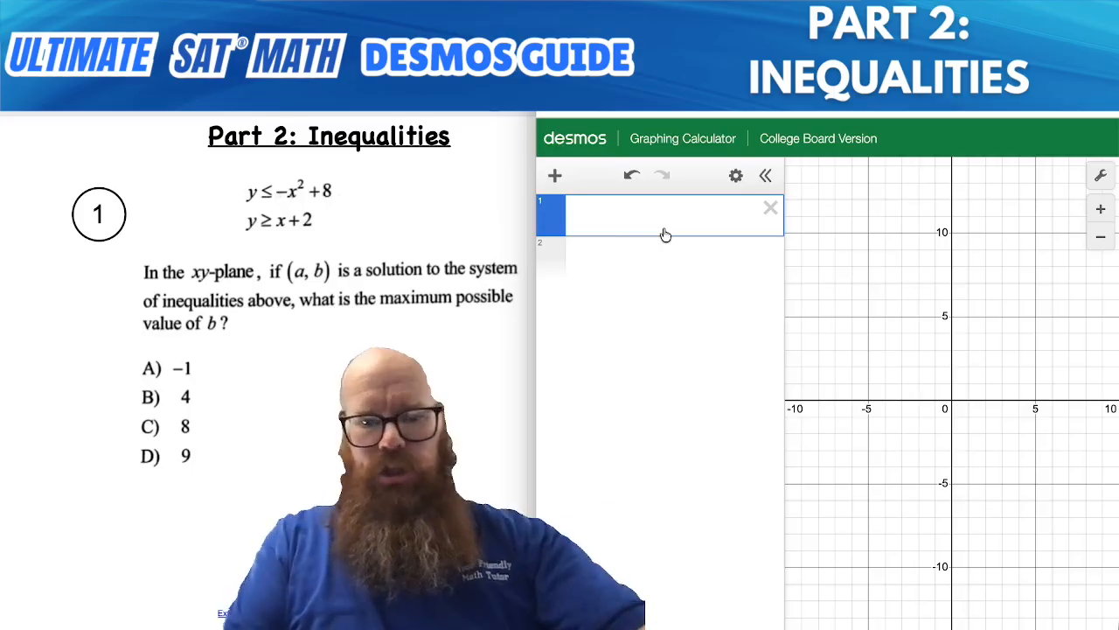
# - Graph the inequality y ≤ −x² + 8 in the first expression line and start a second line
pyautogui.write('y')
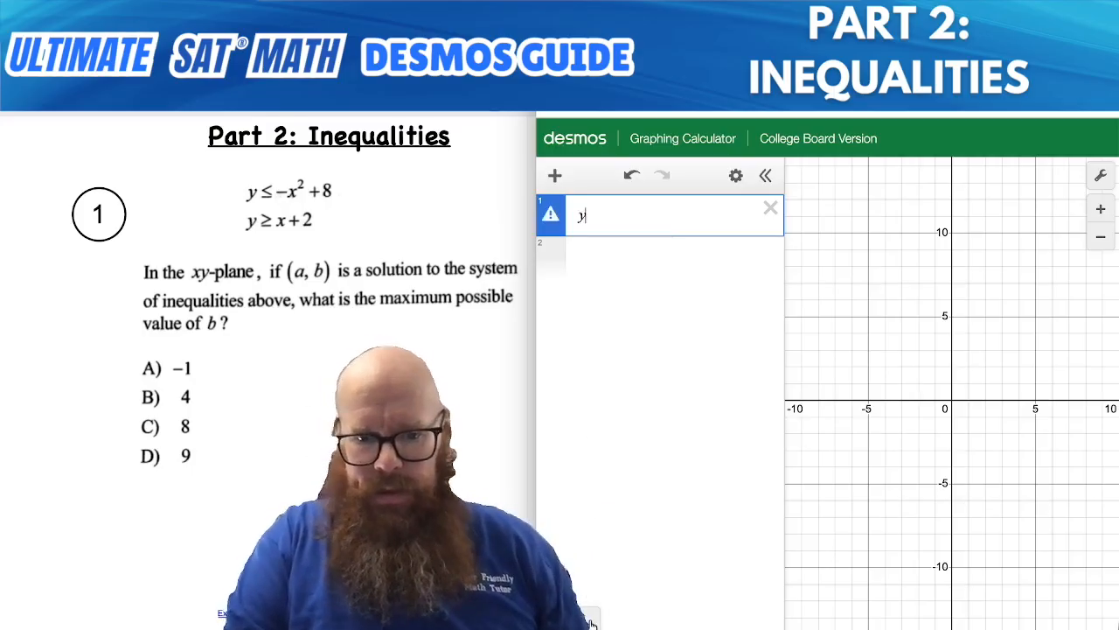
pyautogui.click(588, 624)
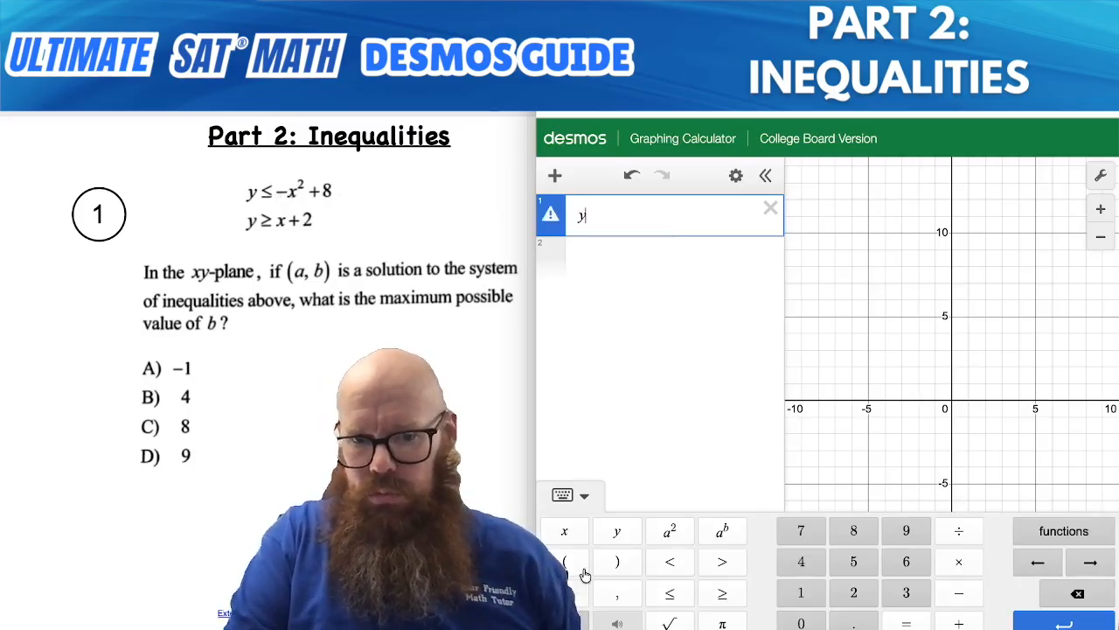
pyautogui.click(669, 595)
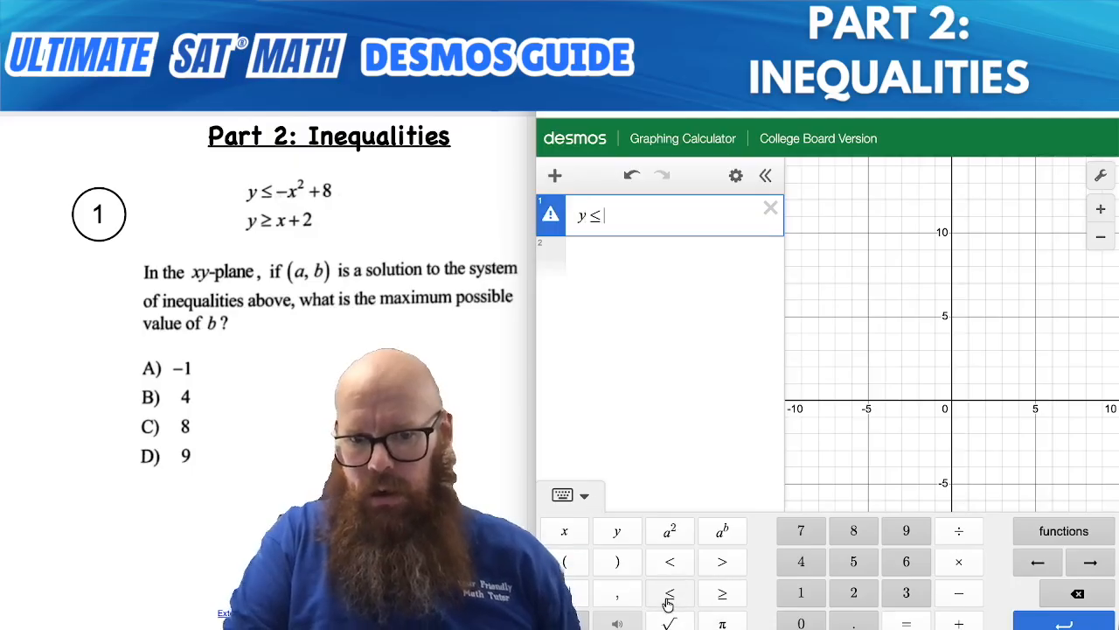
pyautogui.write('-x^2')
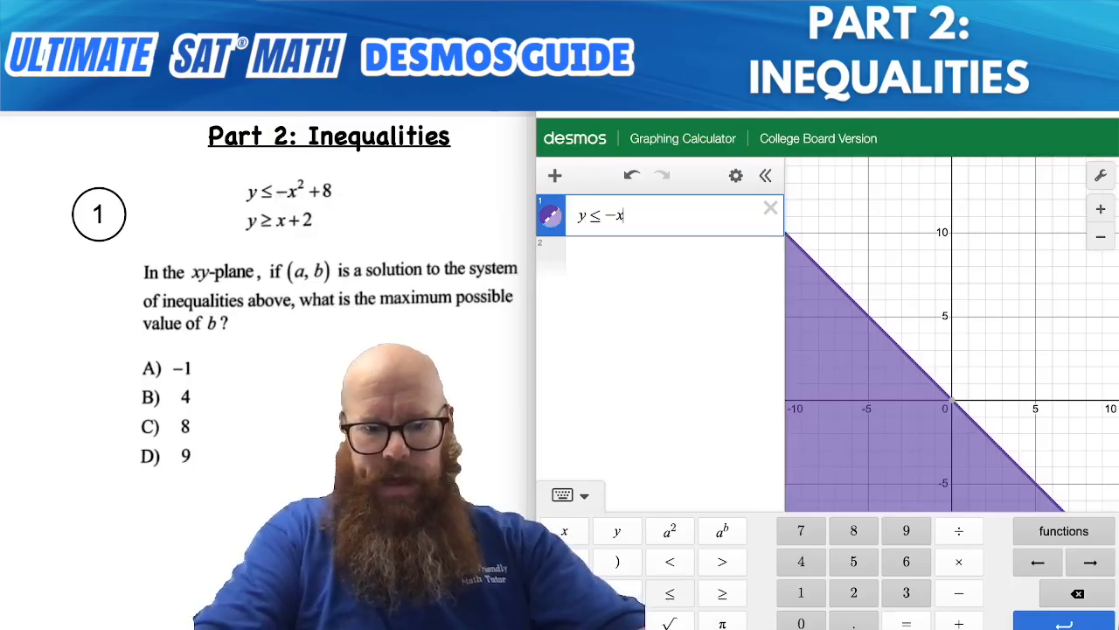
pyautogui.write('+8')
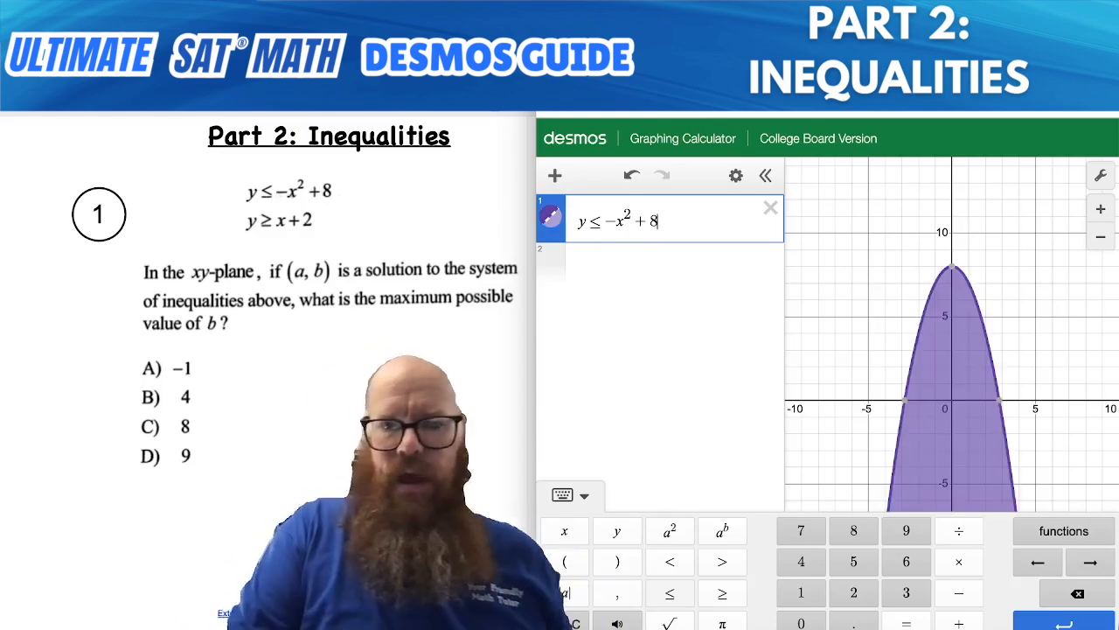
pyautogui.press('Return')
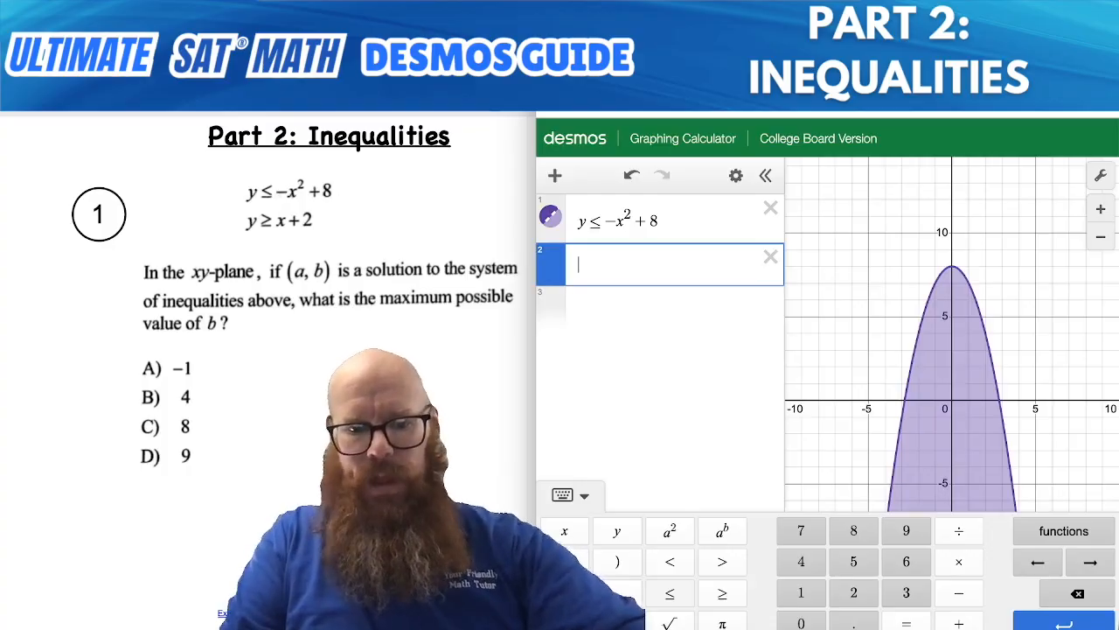
# - Graph the inequality y ≥ x + 2 in the second expression line
pyautogui.write('y')
pyautogui.click(722, 593)
pyautogui.write('x+2')
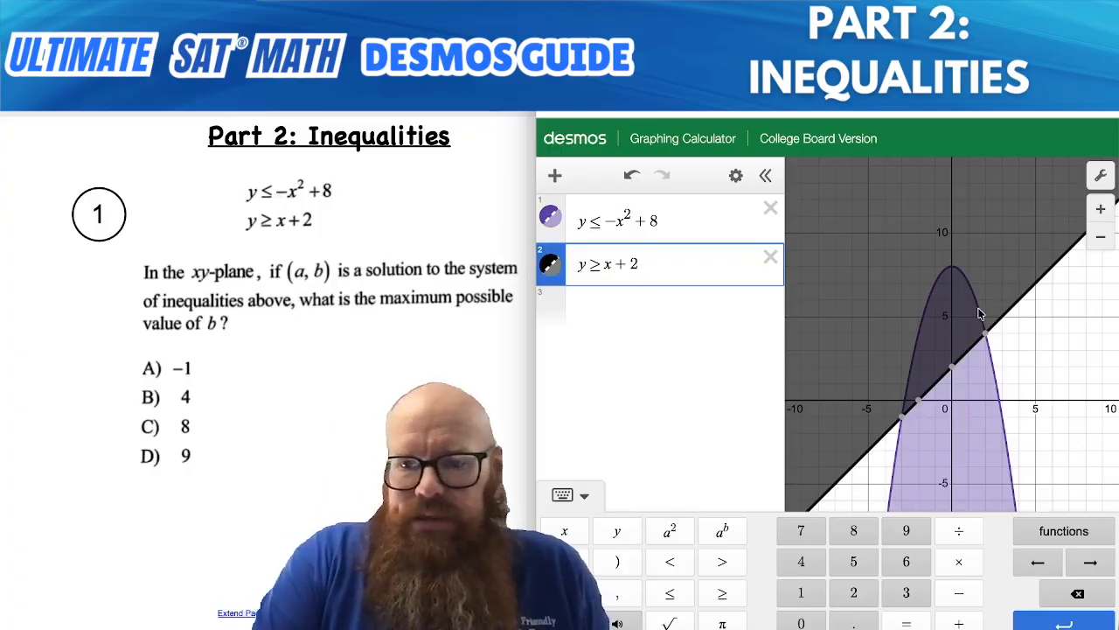
# - Hide and show each inequality's shaded region in turn to examine where the two regions overlap
pyautogui.click(551, 219)
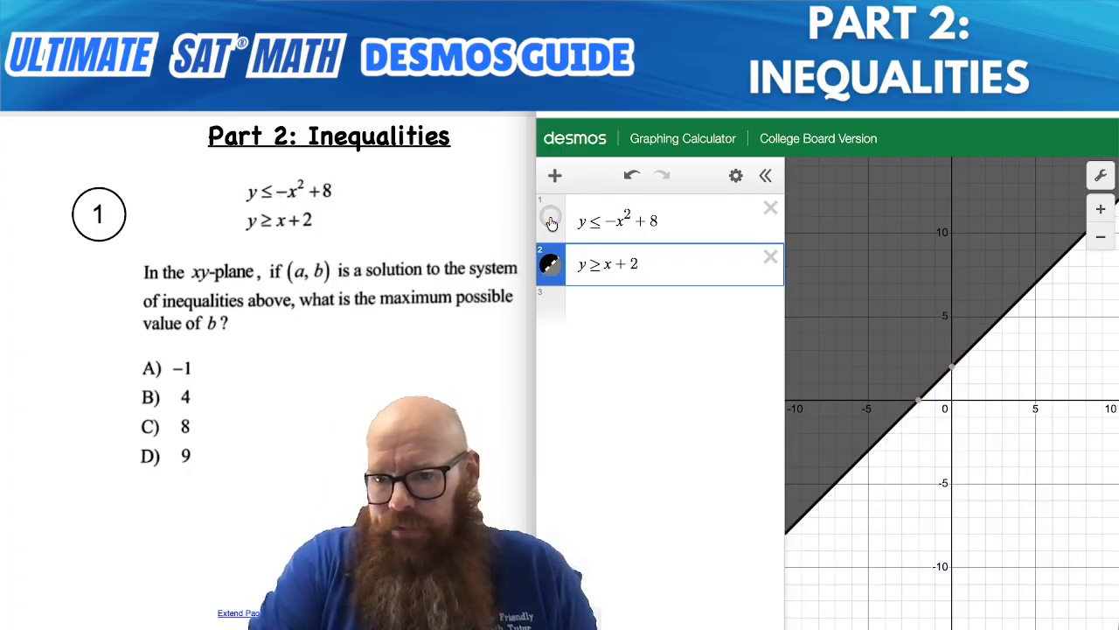
pyautogui.click(552, 220)
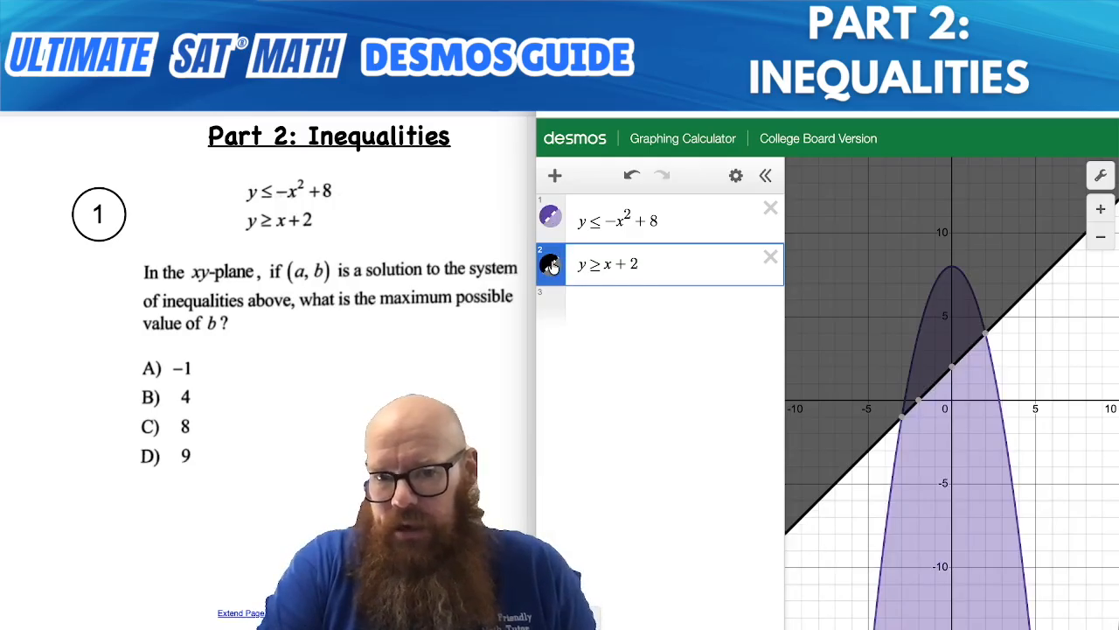
pyautogui.click(551, 266)
pyautogui.click(551, 266)
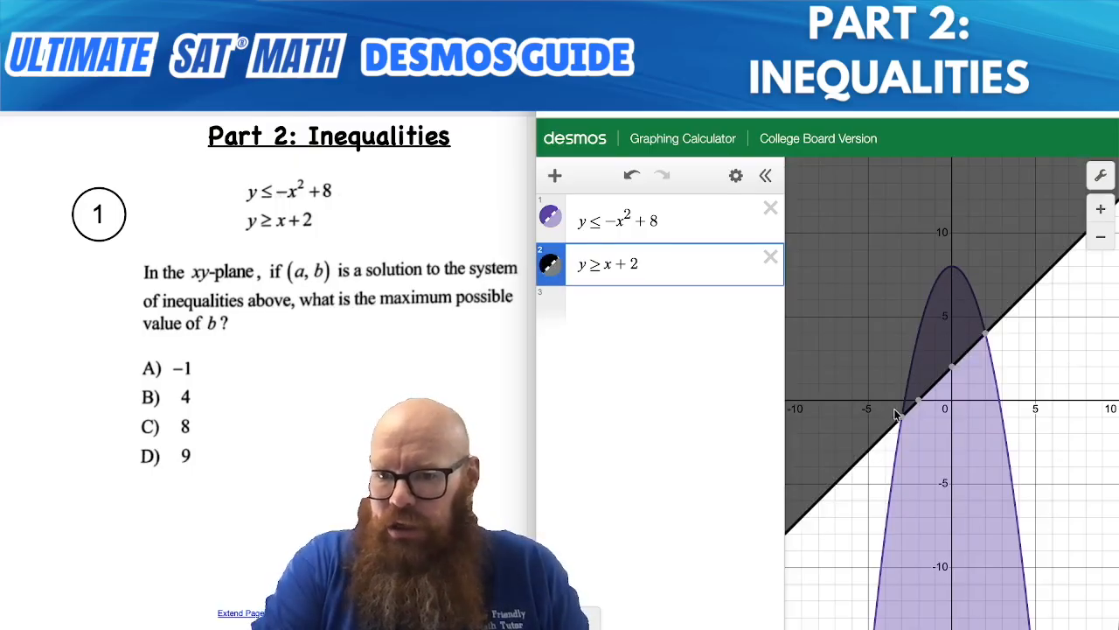
# - Show the coordinates of the parabola's vertex and both intersection points, and circle answer C) 8 on the worksheet
pyautogui.moveTo(986, 337)
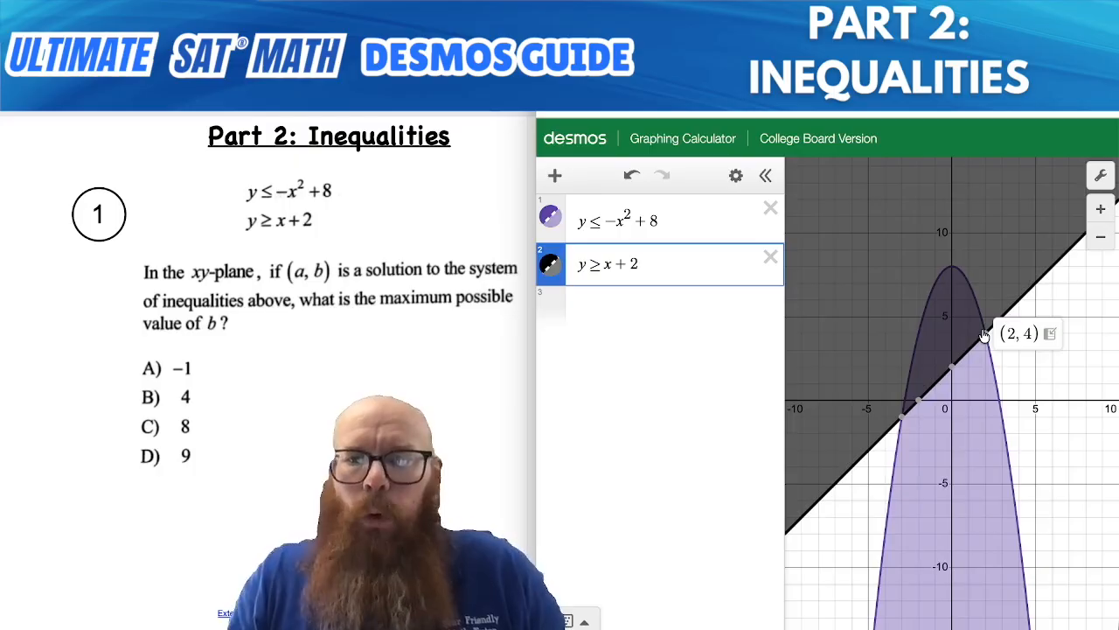
pyautogui.moveTo(903, 424)
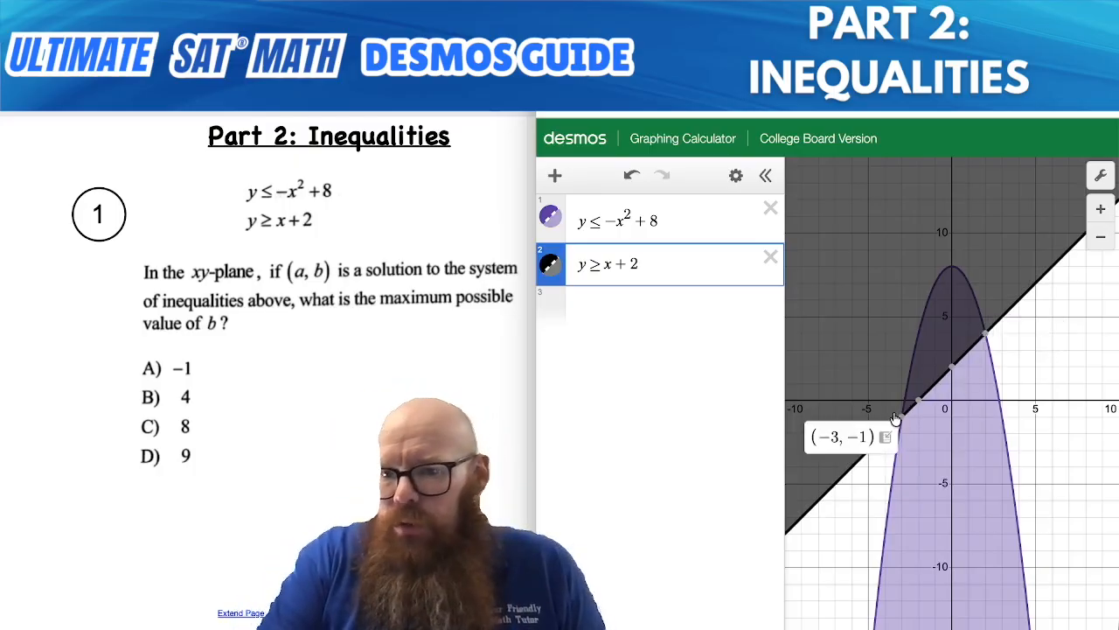
pyautogui.click(955, 277)
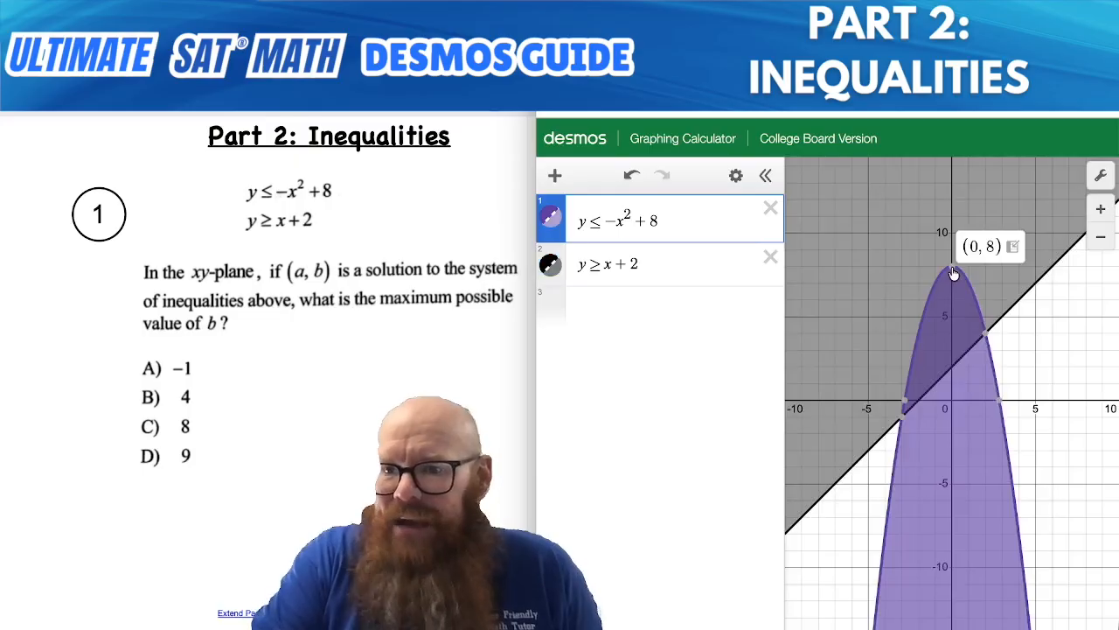
pyautogui.click(987, 335)
pyautogui.moveTo(905, 420)
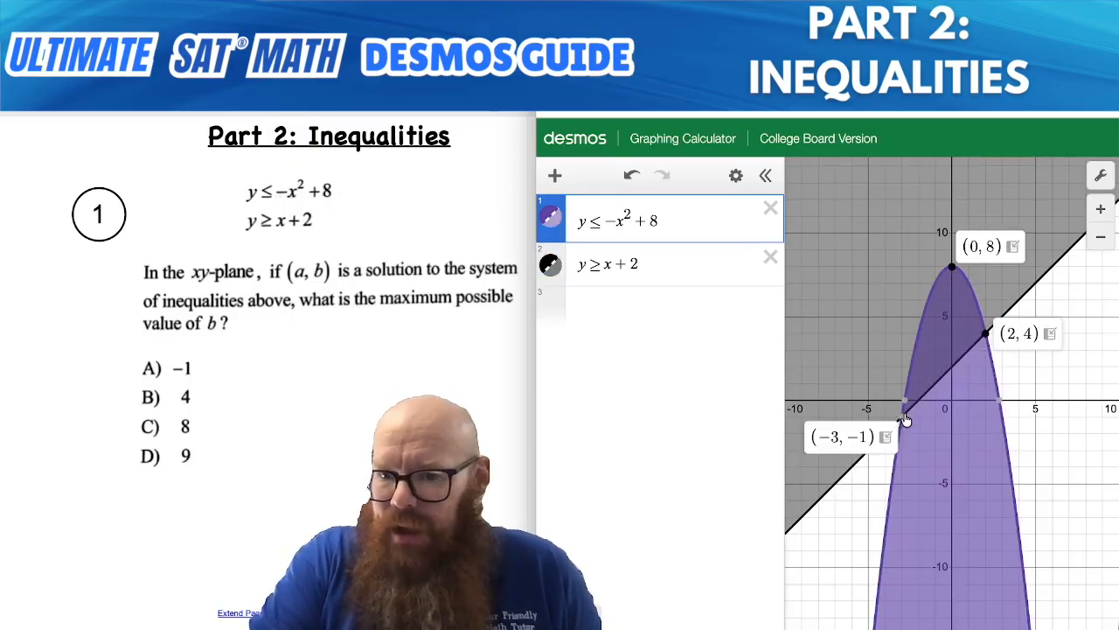
pyautogui.click(905, 419)
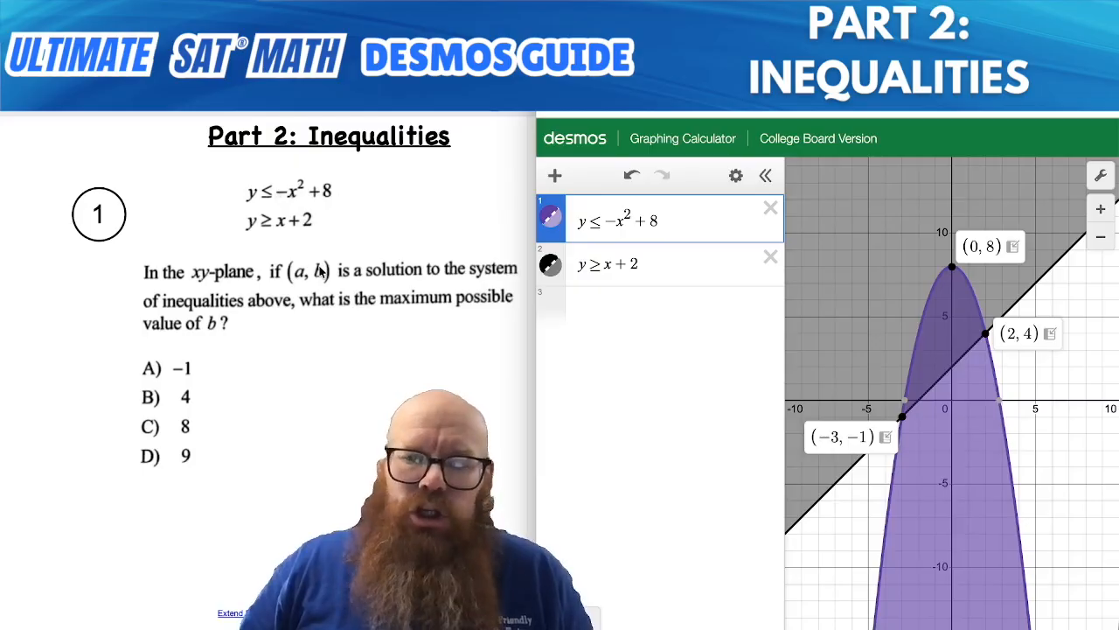
pyautogui.moveTo(164, 413)
pyautogui.mouseDown()
pyautogui.moveTo(138, 430)
pyautogui.moveTo(188, 436)
pyautogui.moveTo(166, 411)
pyautogui.mouseUp()
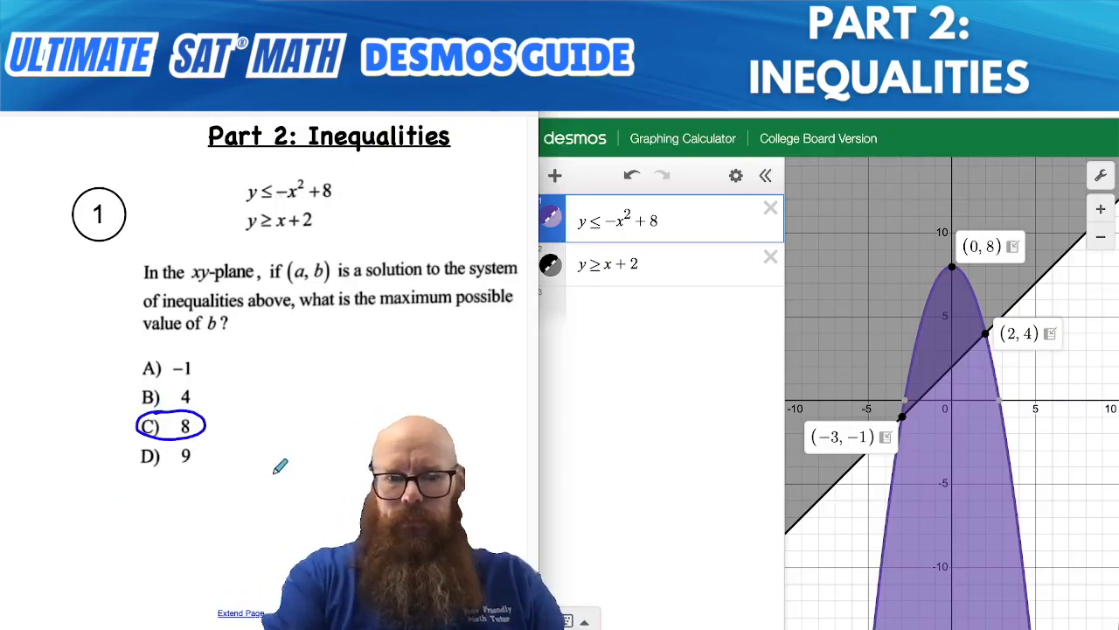
# - Delete both inequalities and advance the worksheet to question 2 of Part 2
pyautogui.click(769, 213)
pyautogui.click(771, 210)
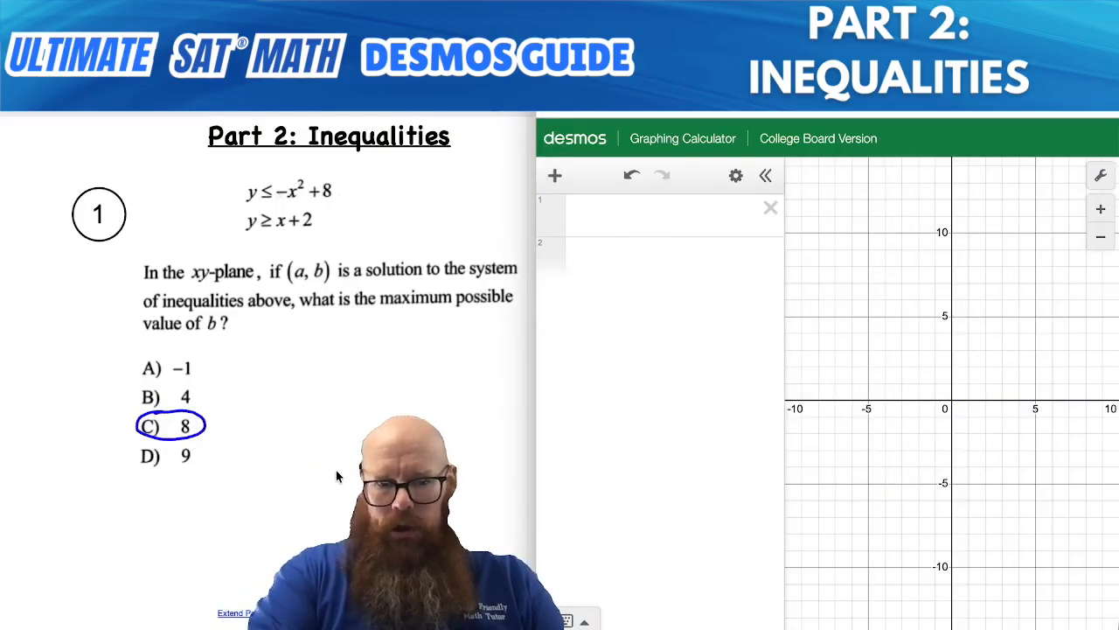
pyautogui.scroll(-1, 335, 470)
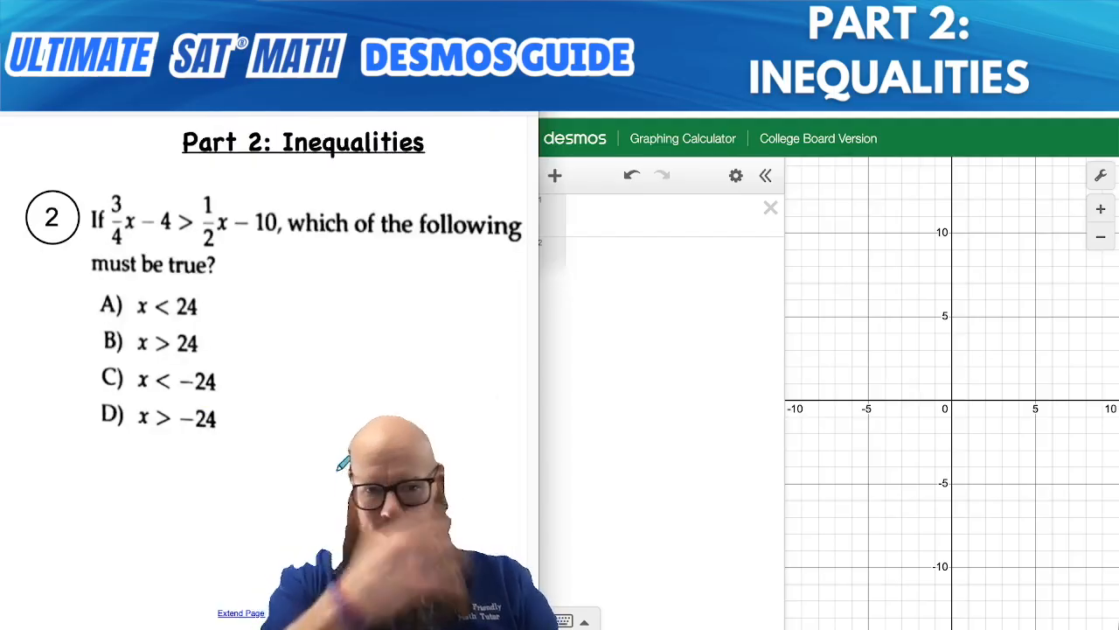
# - Graph the inequality 3/4x − 4 > 1/2x − 10 in the first expression line
pyautogui.click(612, 224)
pyautogui.click(626, 216)
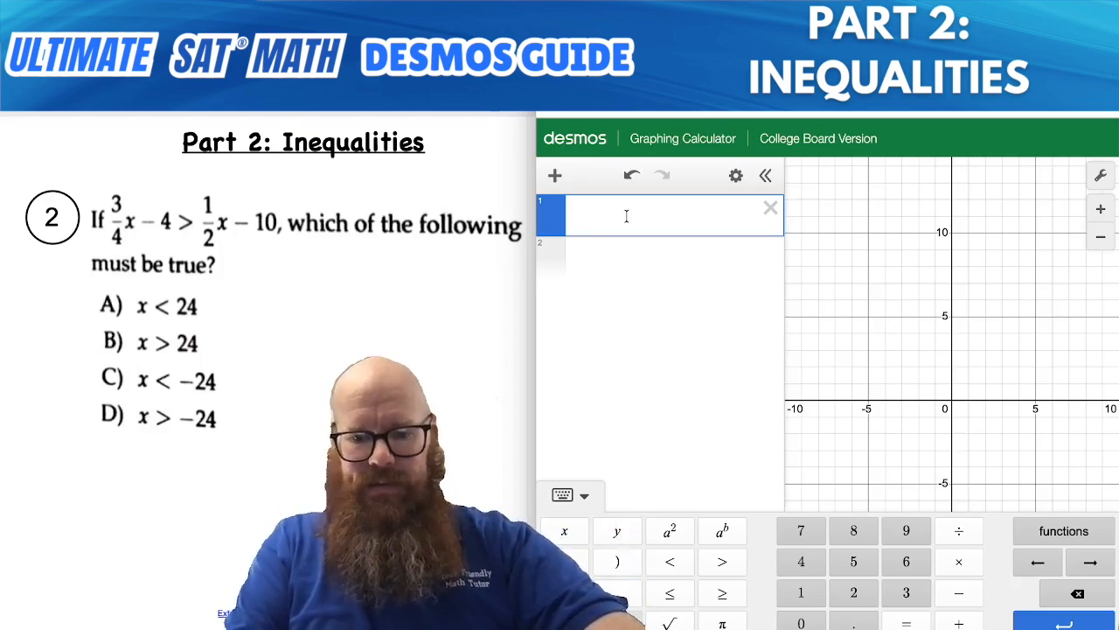
pyautogui.write('3/4')
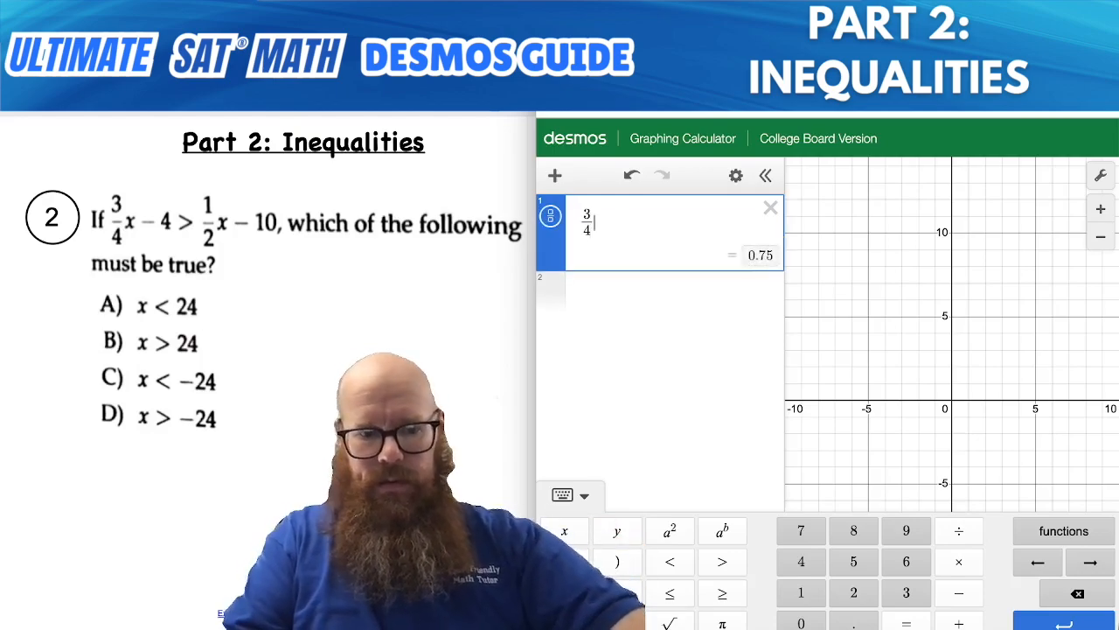
pyautogui.press('Right')
pyautogui.write('x-4')
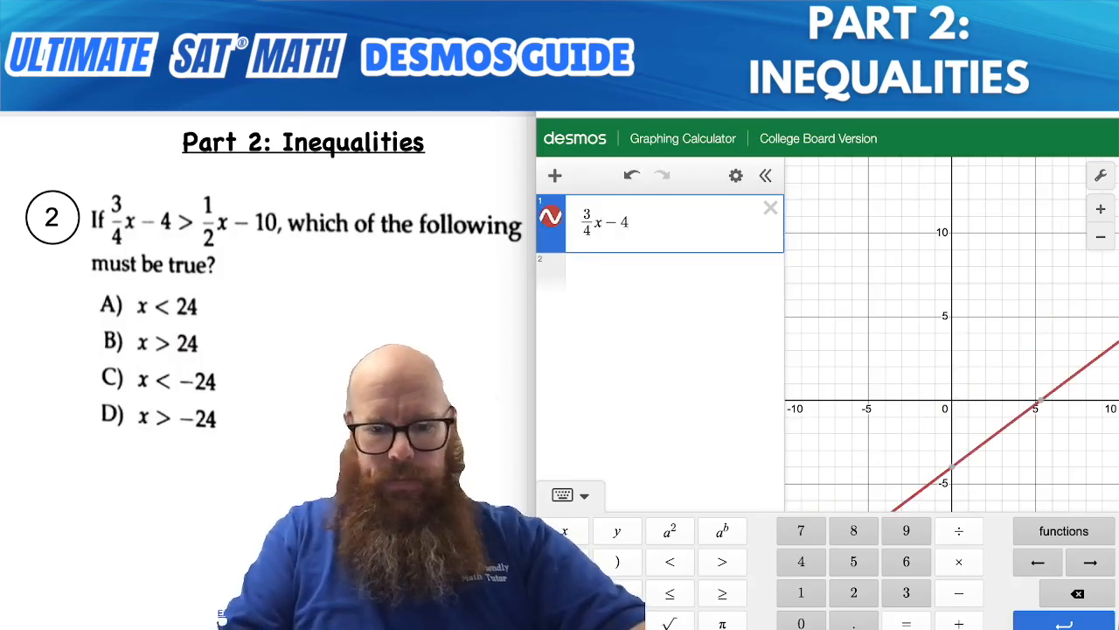
pyautogui.write('>1/2')
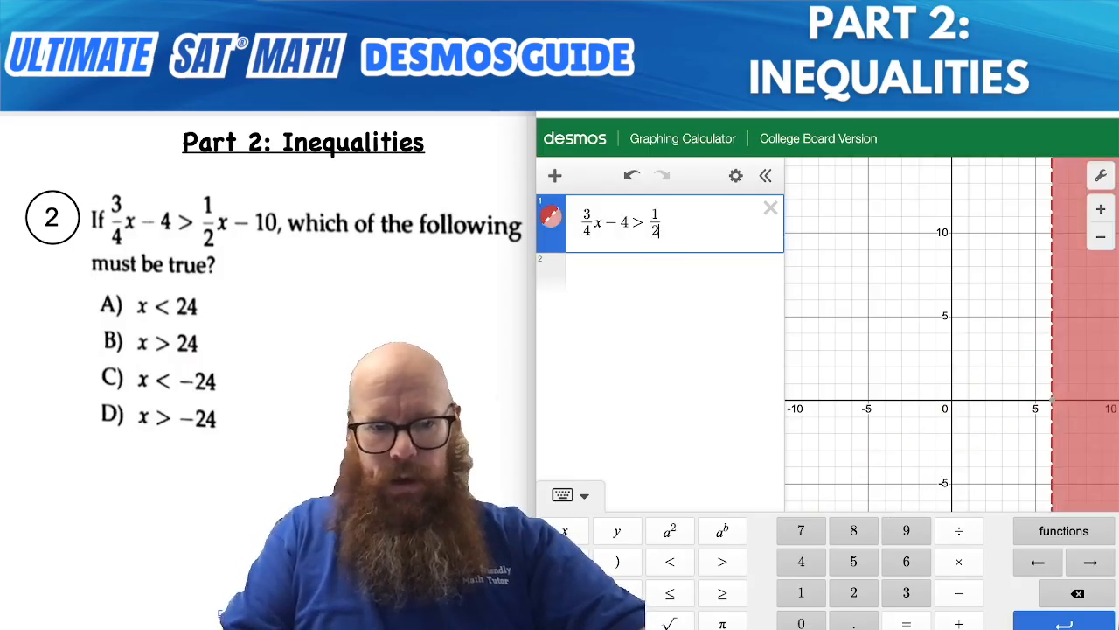
pyautogui.press('Right')
pyautogui.write('x-10')
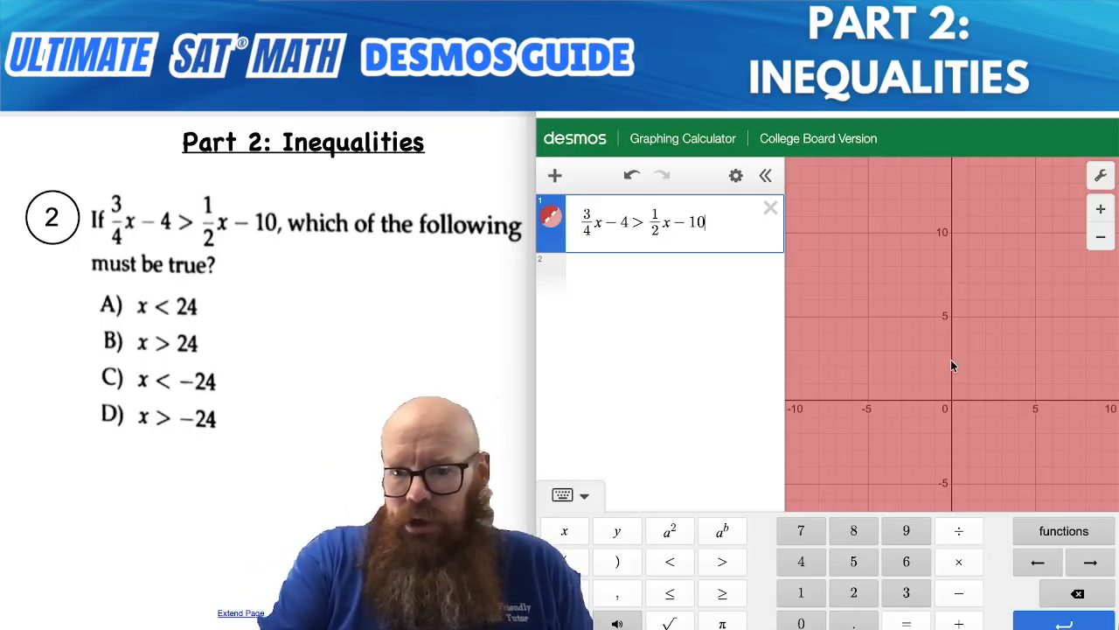
# - Show the coordinates of the boundary's x-intercept and circle answer D) x > −24 on the worksheet
pyautogui.scroll(-5, 951, 361)
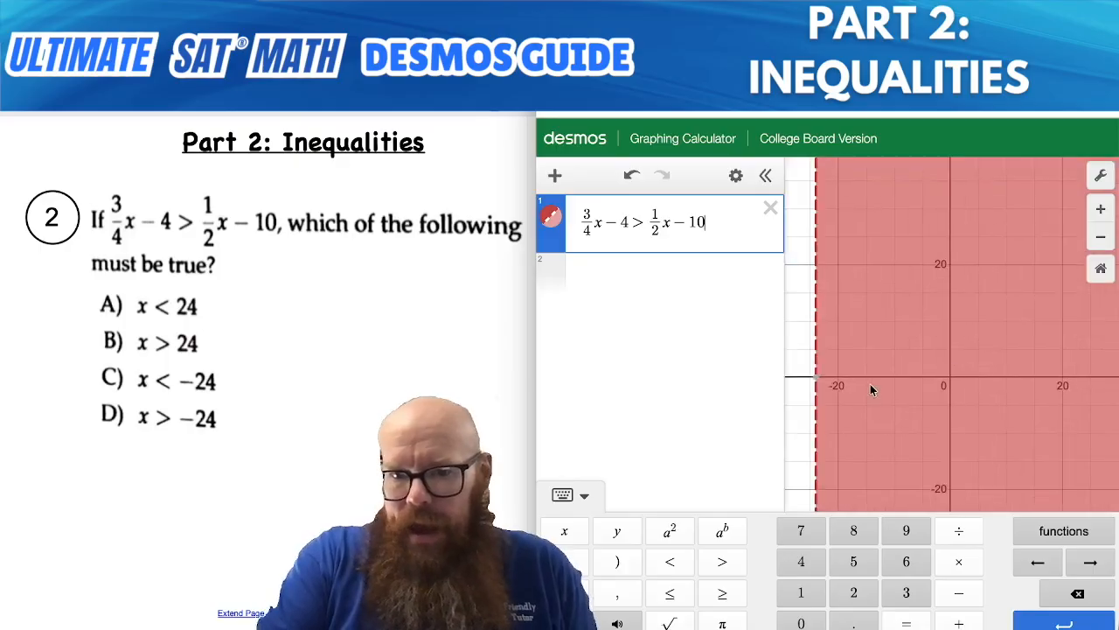
pyautogui.click(815, 382)
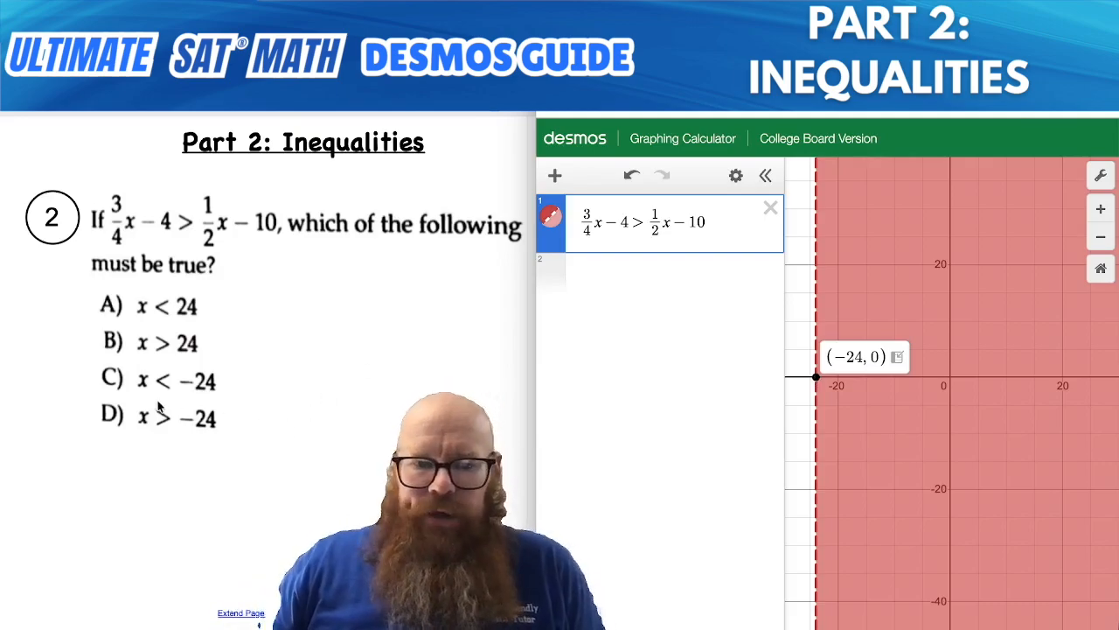
pyautogui.moveTo(164, 396)
pyautogui.mouseDown()
pyautogui.moveTo(87, 408)
pyautogui.moveTo(142, 443)
pyautogui.moveTo(243, 443)
pyautogui.mouseUp()
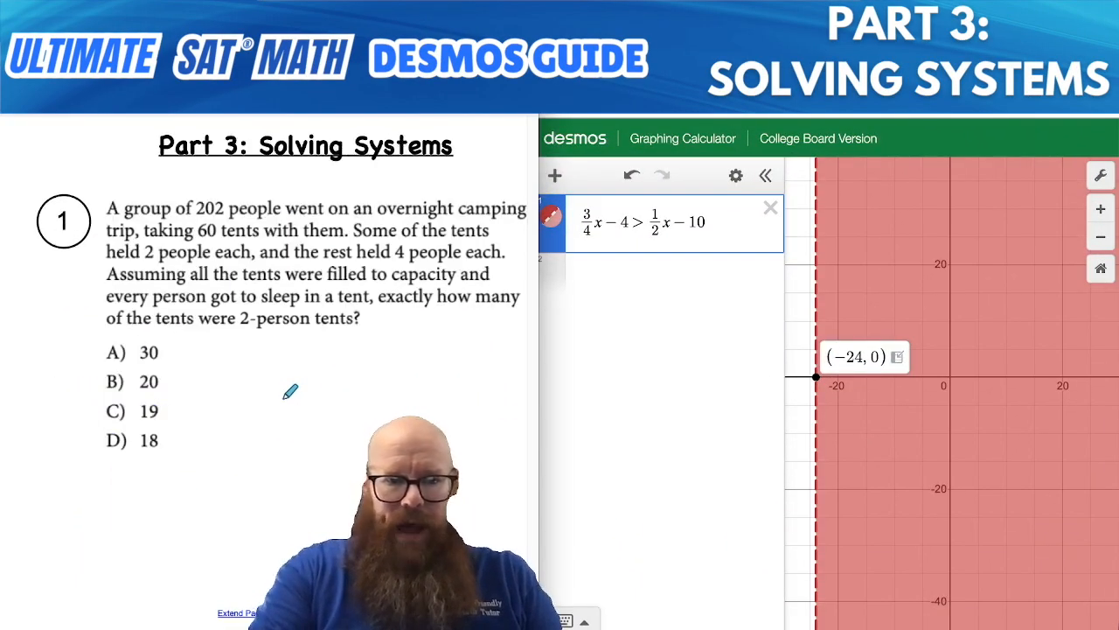
# - Delete the inequality and reset the graph to its default viewport
pyautogui.click(770, 207)
pyautogui.click(644, 223)
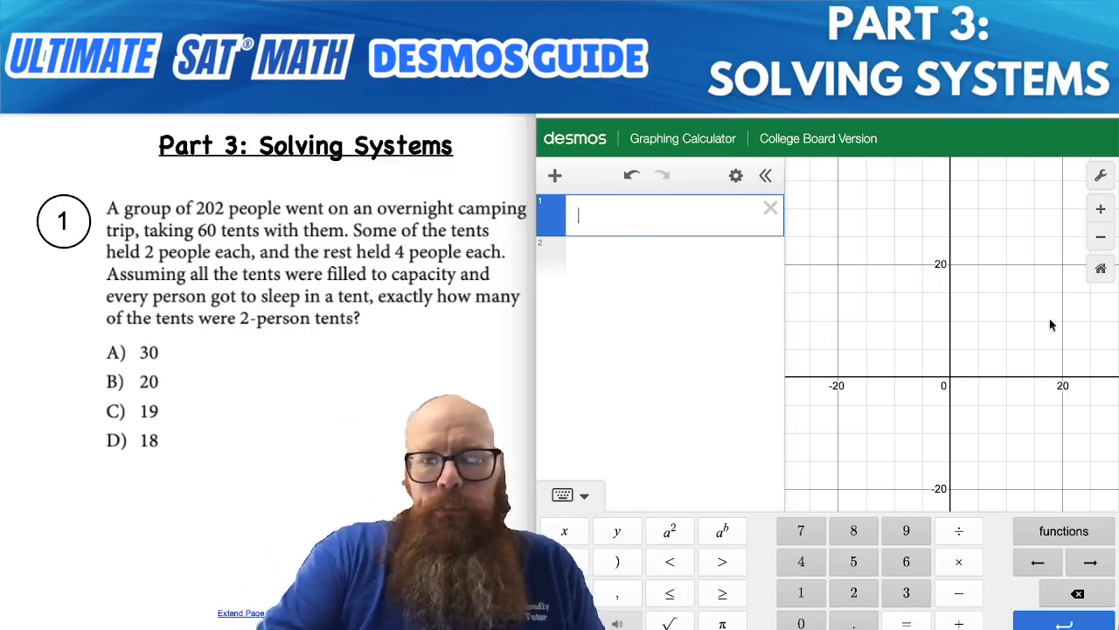
pyautogui.click(1101, 268)
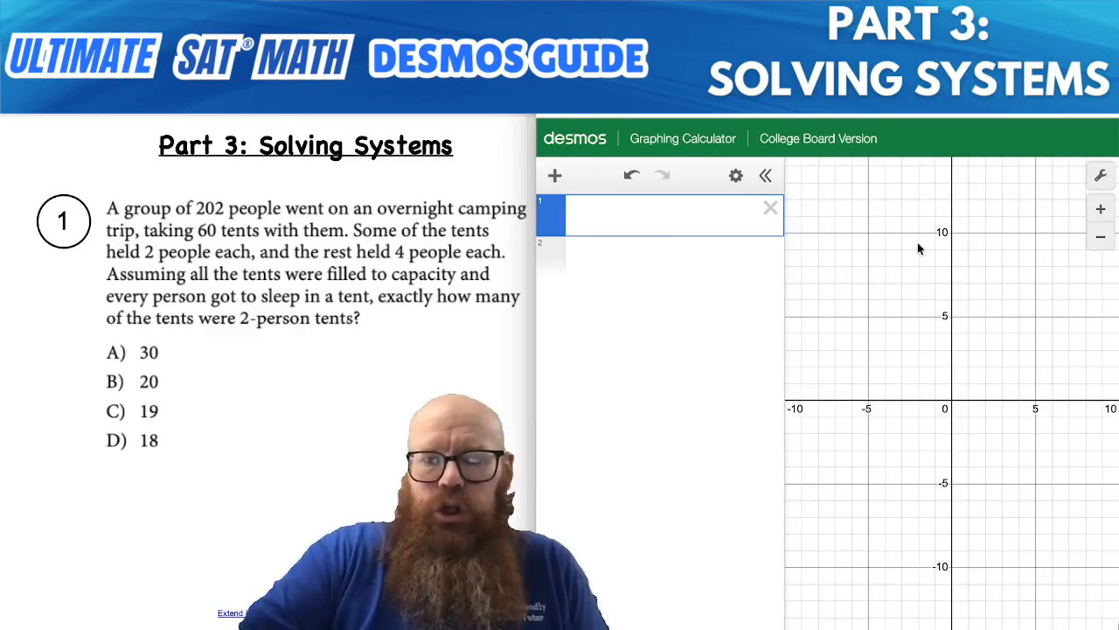
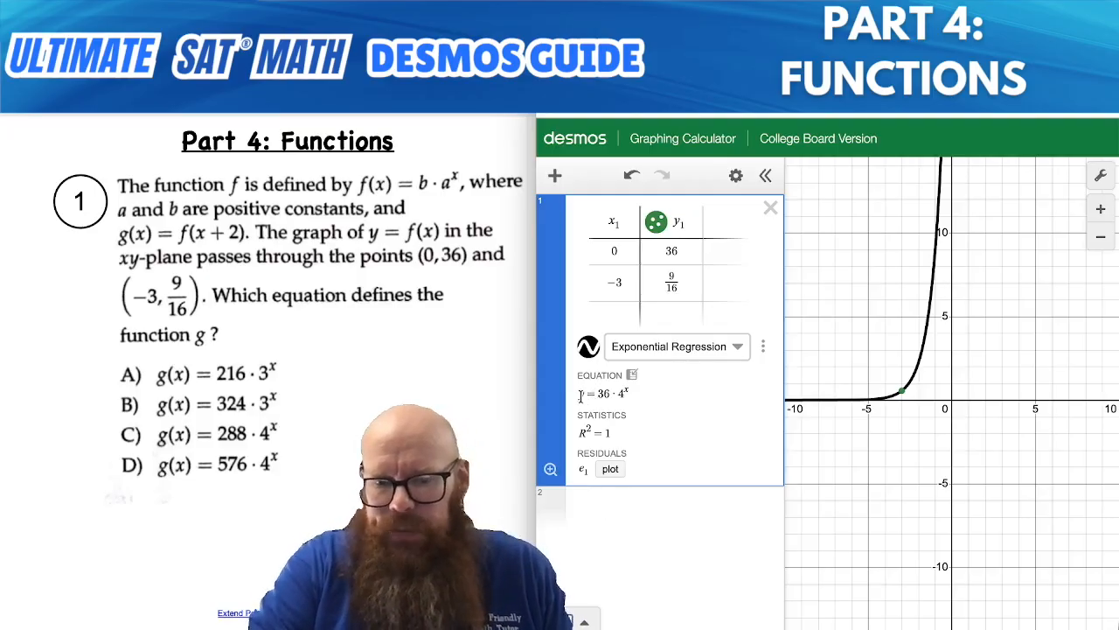
# - Define f(x) = 36 · 4^x in the line below the table and hide the exponential regression curve
pyautogui.click(593, 507)
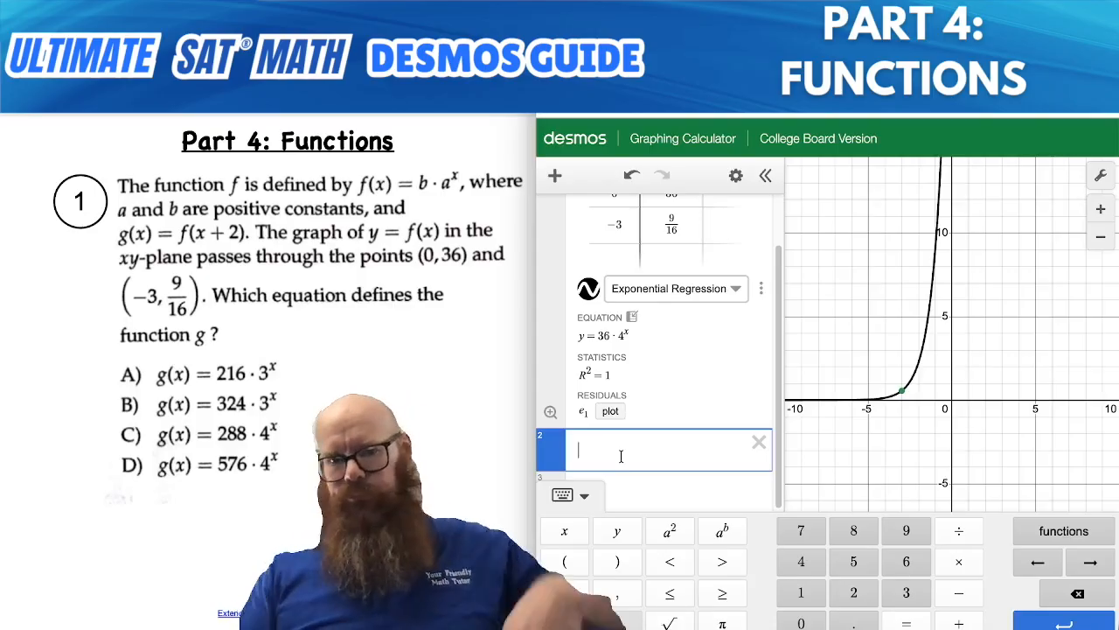
pyautogui.write('f(x)=')
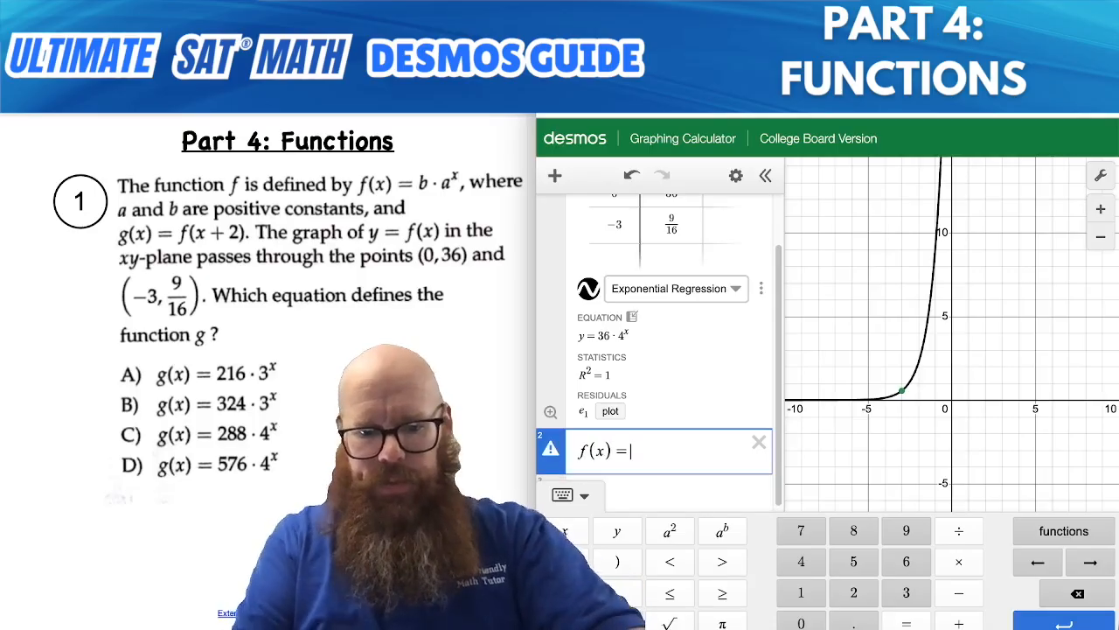
pyautogui.write('36')
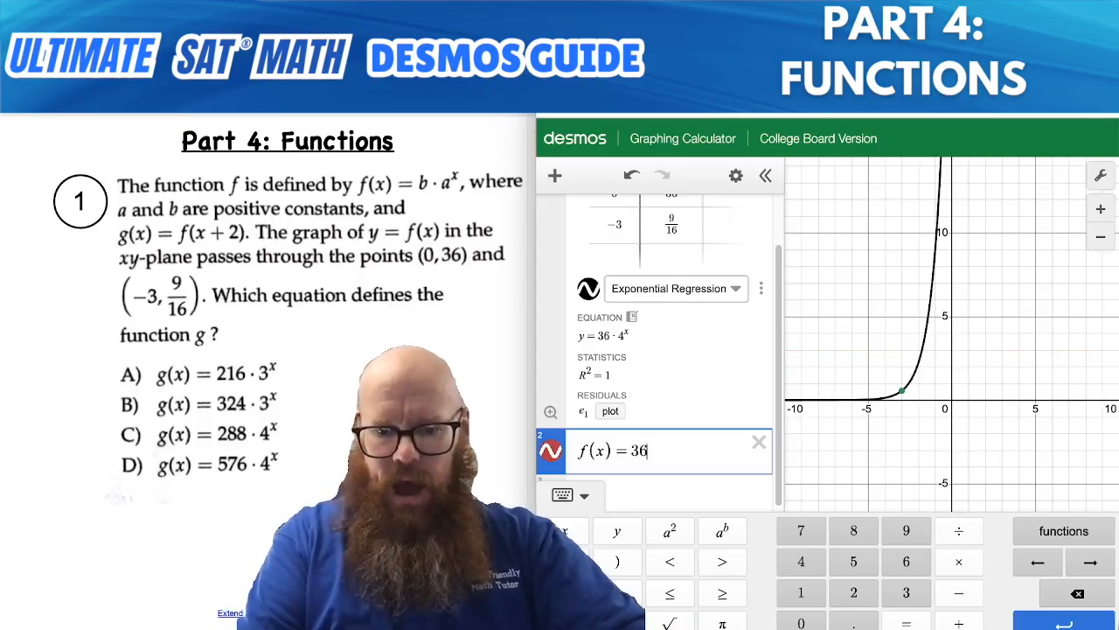
pyautogui.write('*4')
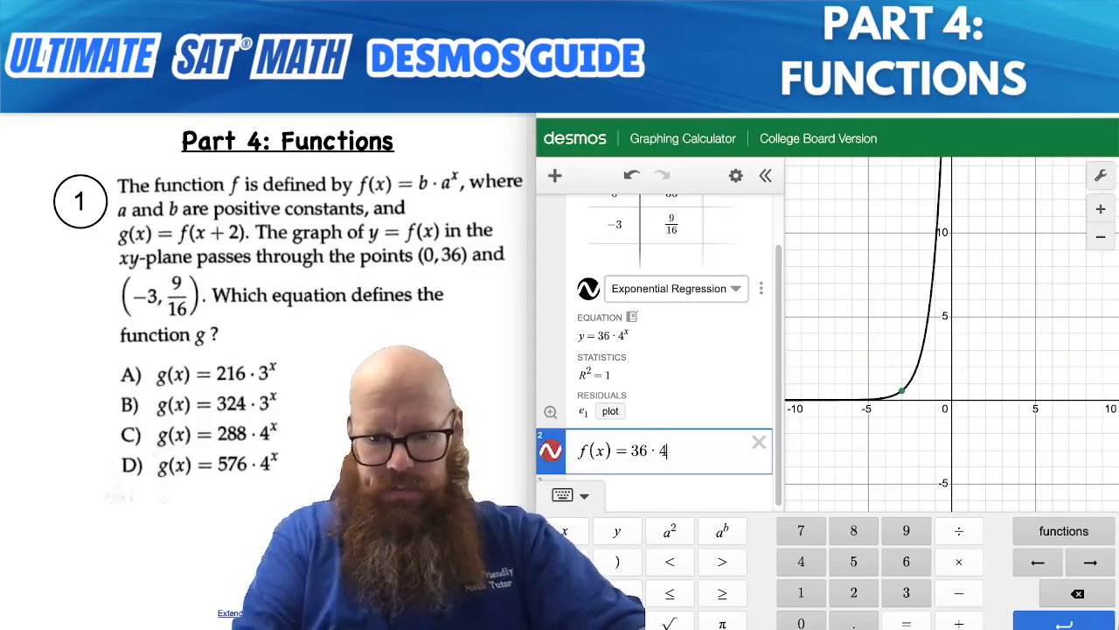
pyautogui.write('^x')
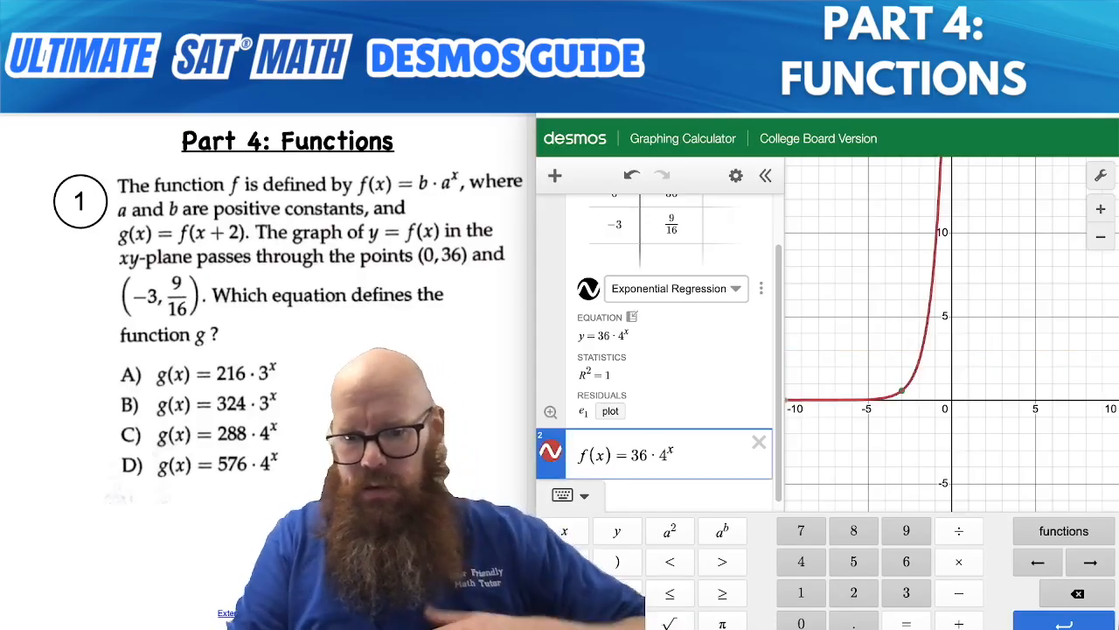
pyautogui.click(591, 291)
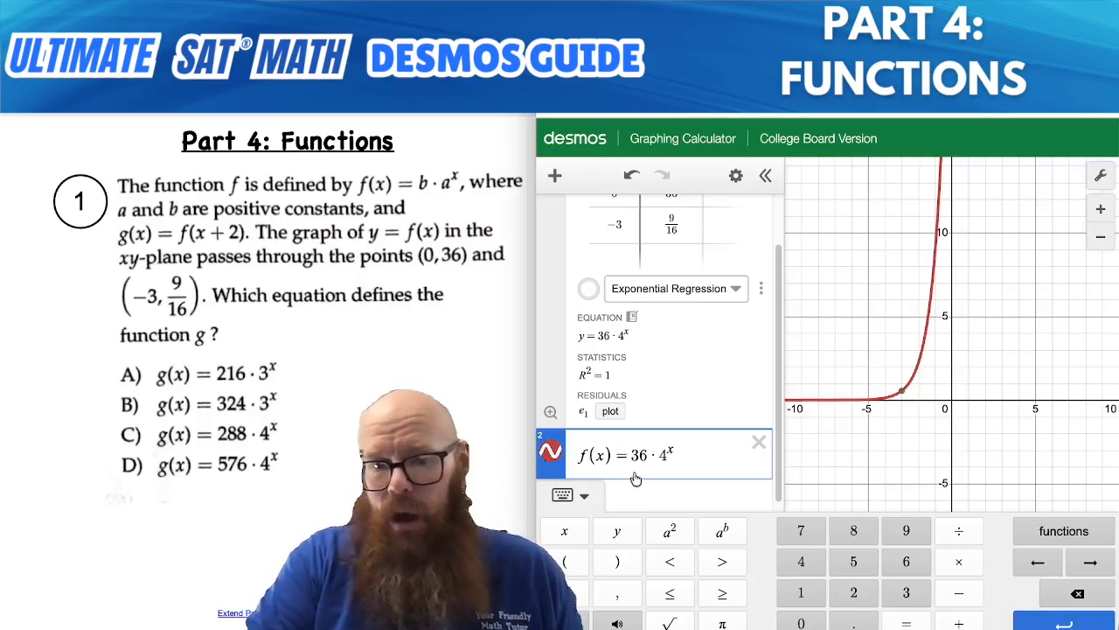
# - Define g(x) = f(x + 2) in the third expression line and hide the graph of f
pyautogui.scroll(-1, 633, 477)
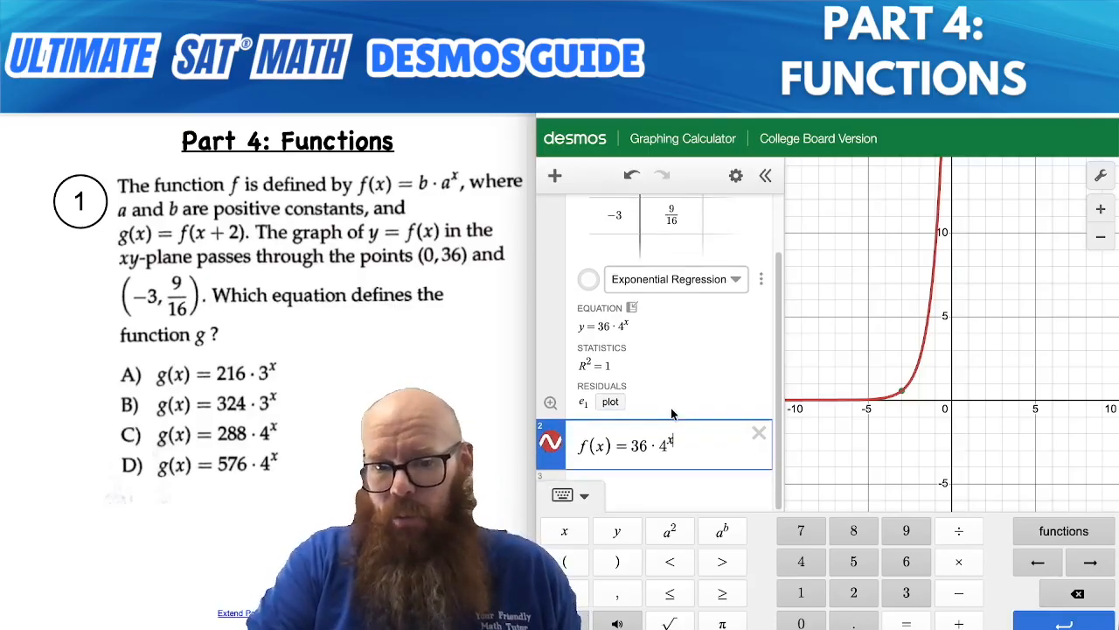
pyautogui.click(658, 489)
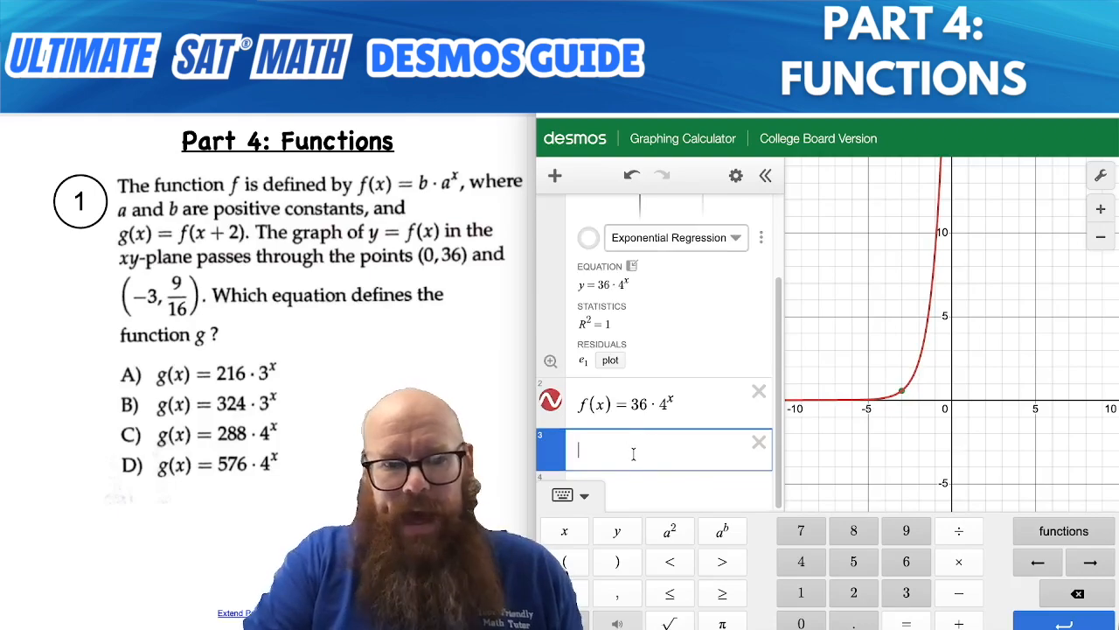
pyautogui.write('g')
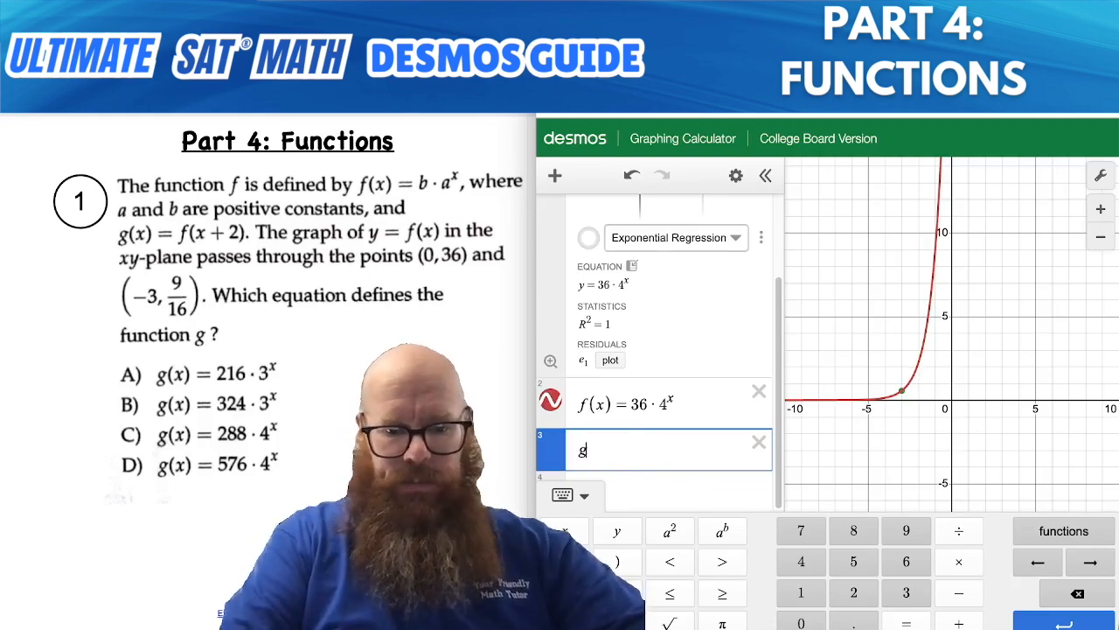
pyautogui.write('(x) = ')
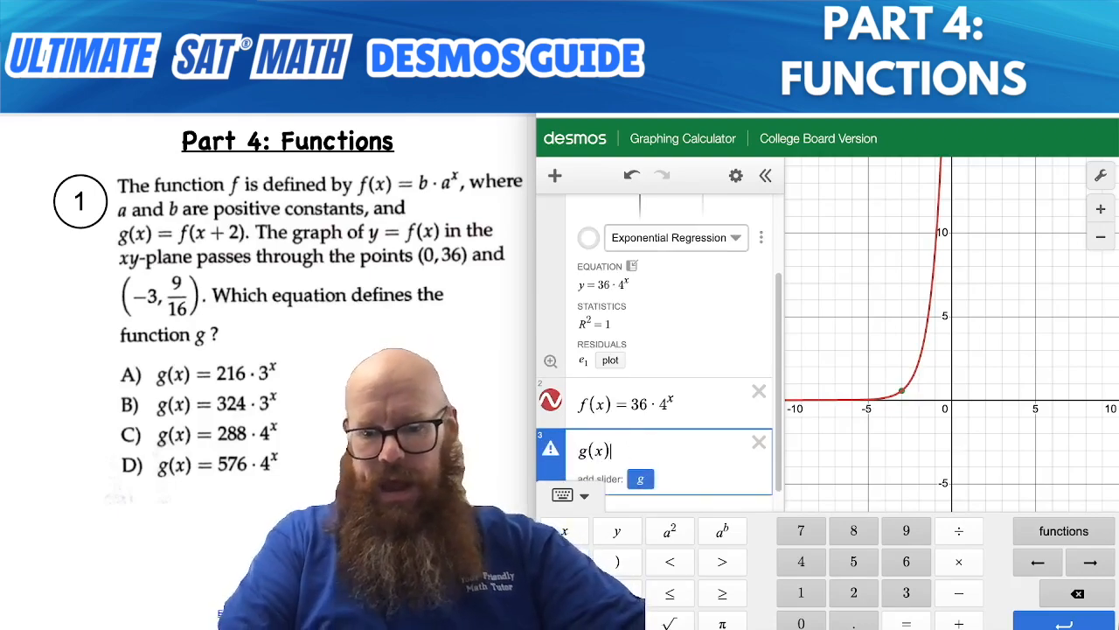
pyautogui.write('f(x + 2)')
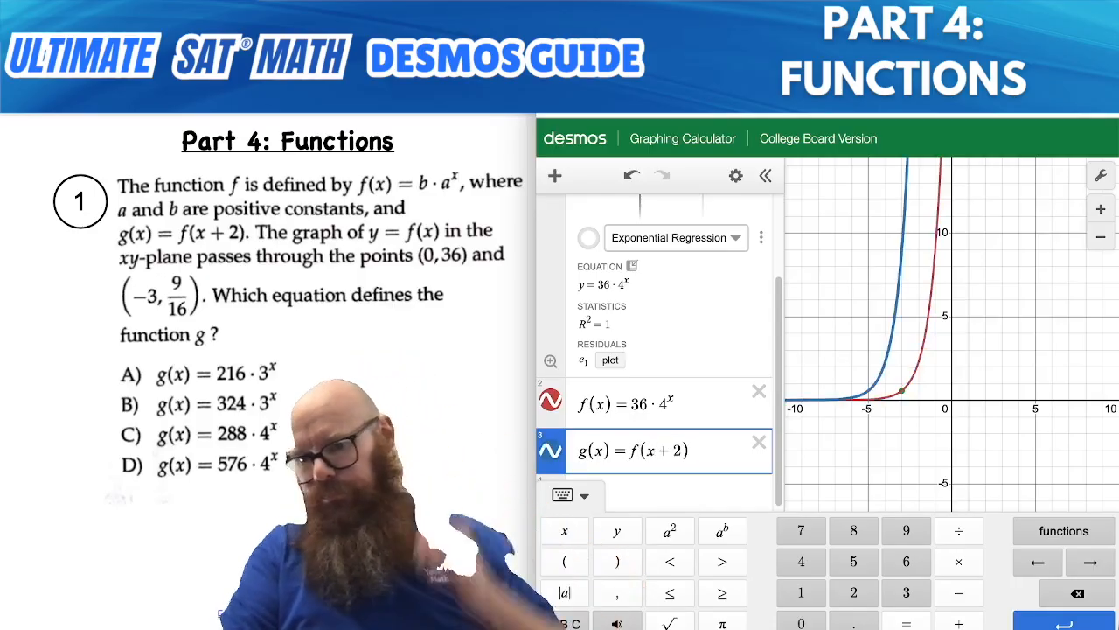
pyautogui.click(555, 400)
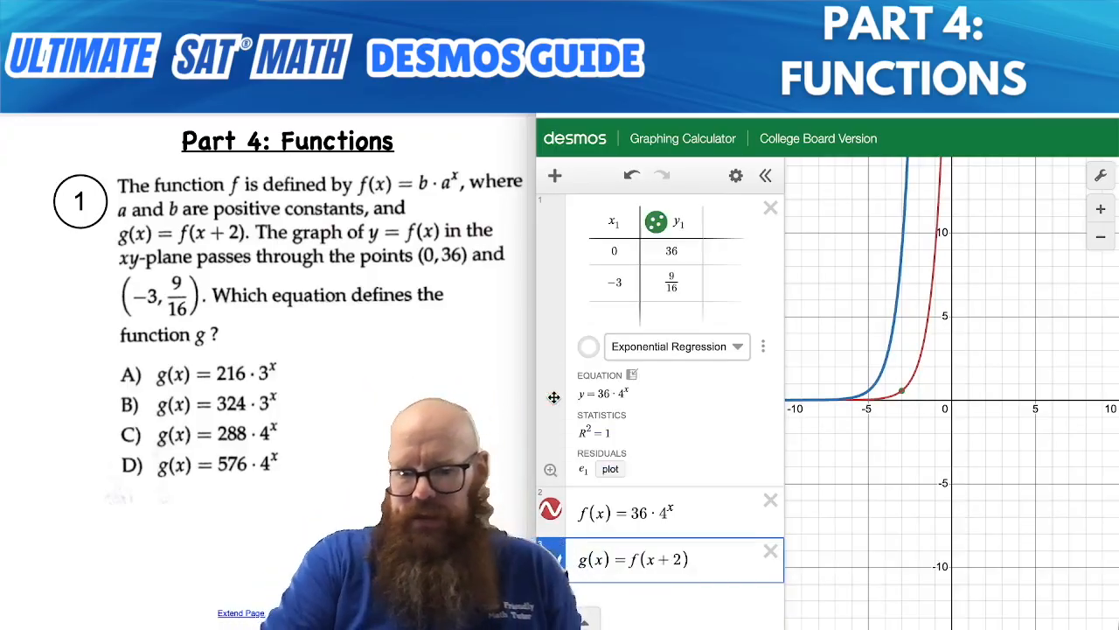
pyautogui.click(550, 511)
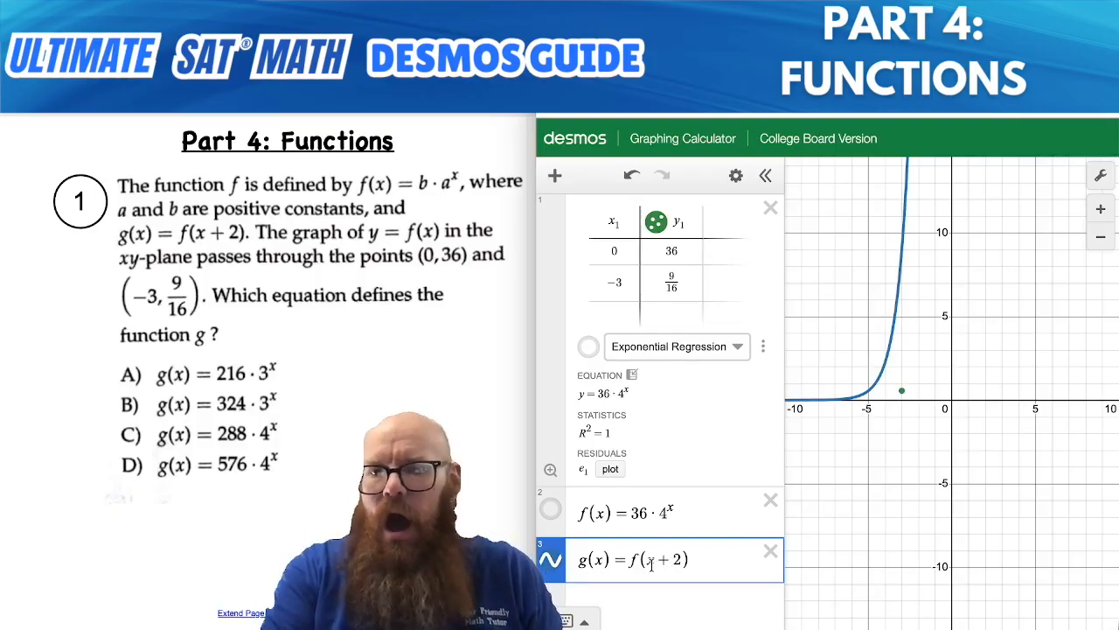
# - Graph answer choice A, g(x) = 216 · 3^x, in the fourth expression line to compare it with f(x + 2)
pyautogui.click(625, 601)
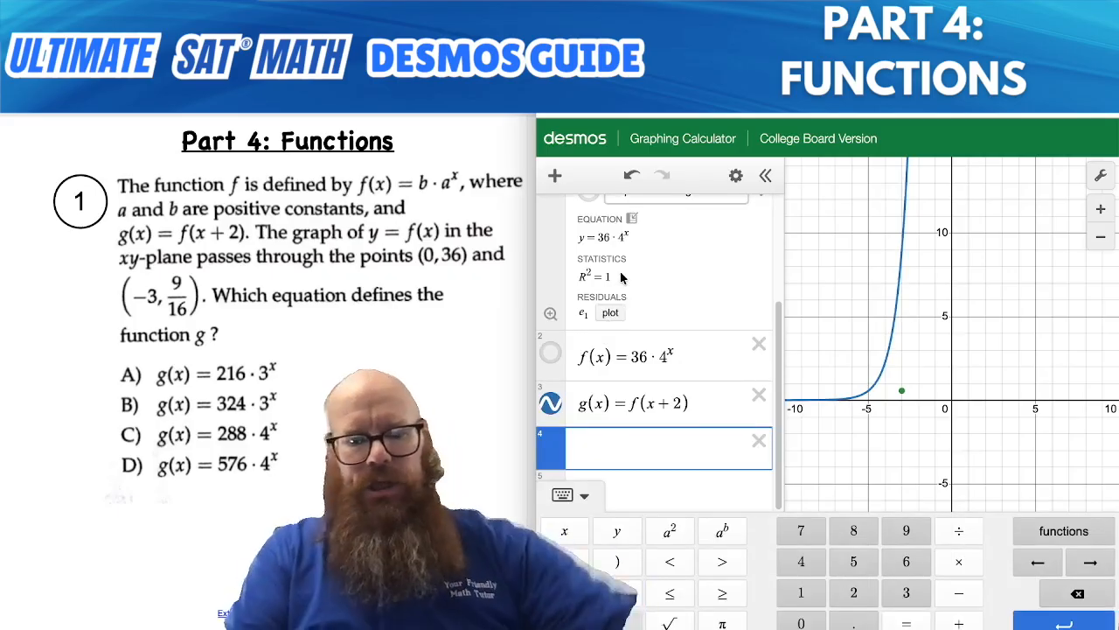
pyautogui.write('g(x')
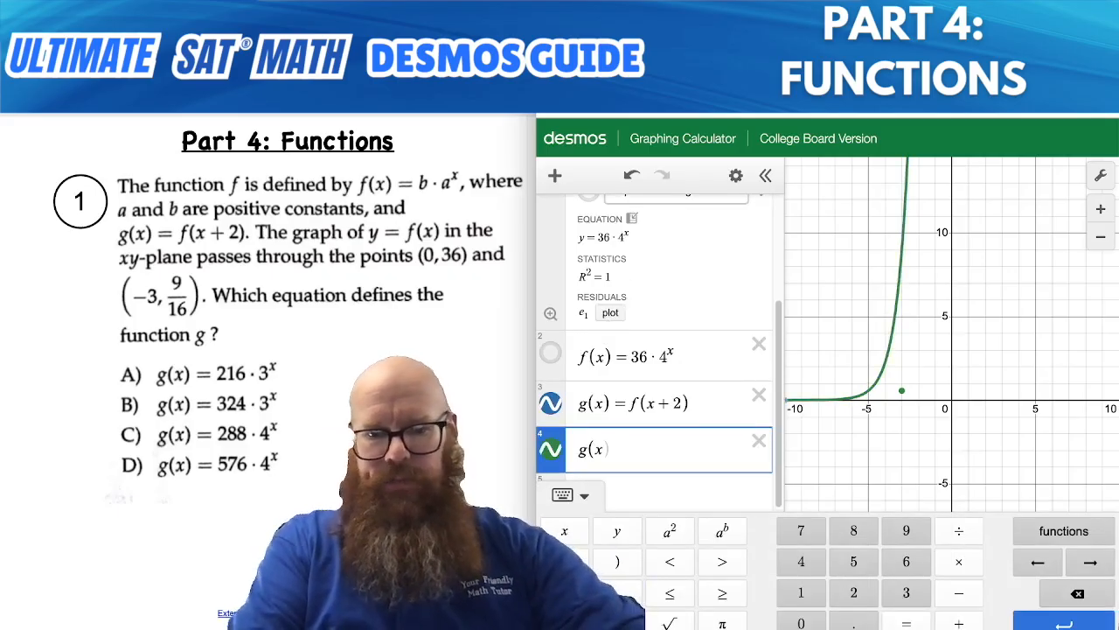
pyautogui.write('=216')
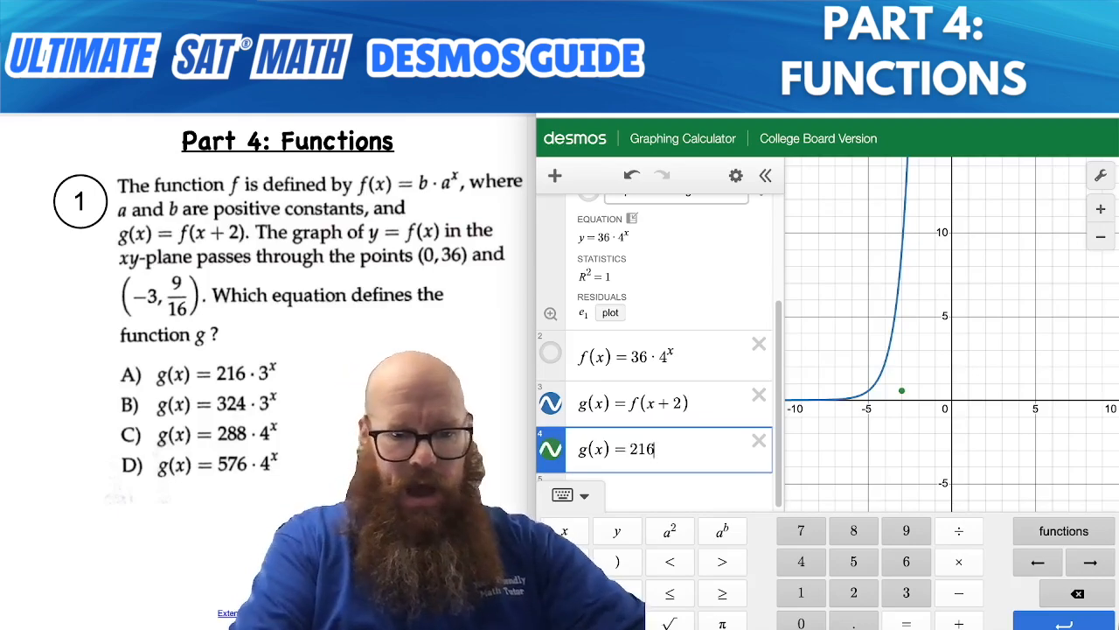
pyautogui.write('*3')
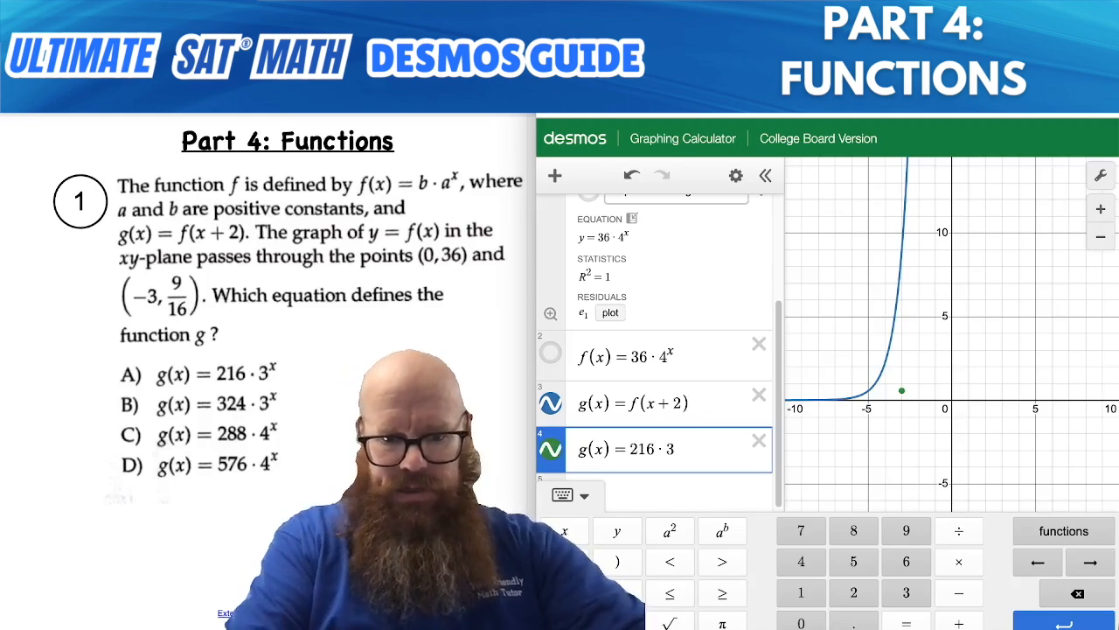
pyautogui.write('^x')
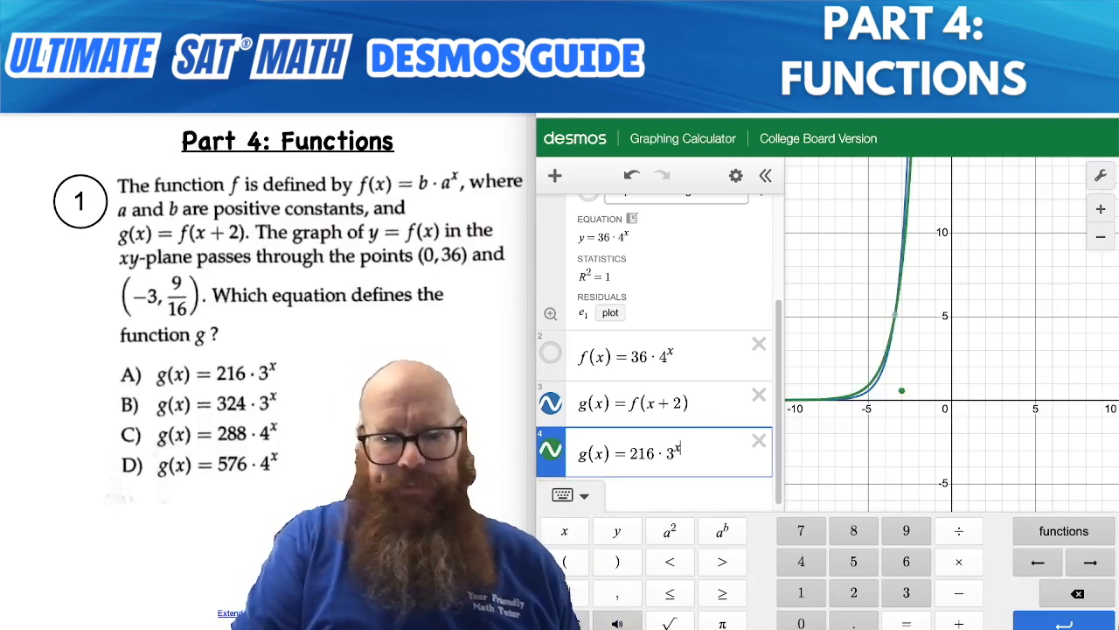
# - Change the coefficient in the fourth line to 324 to test answer choice B
pyautogui.click(649, 457)
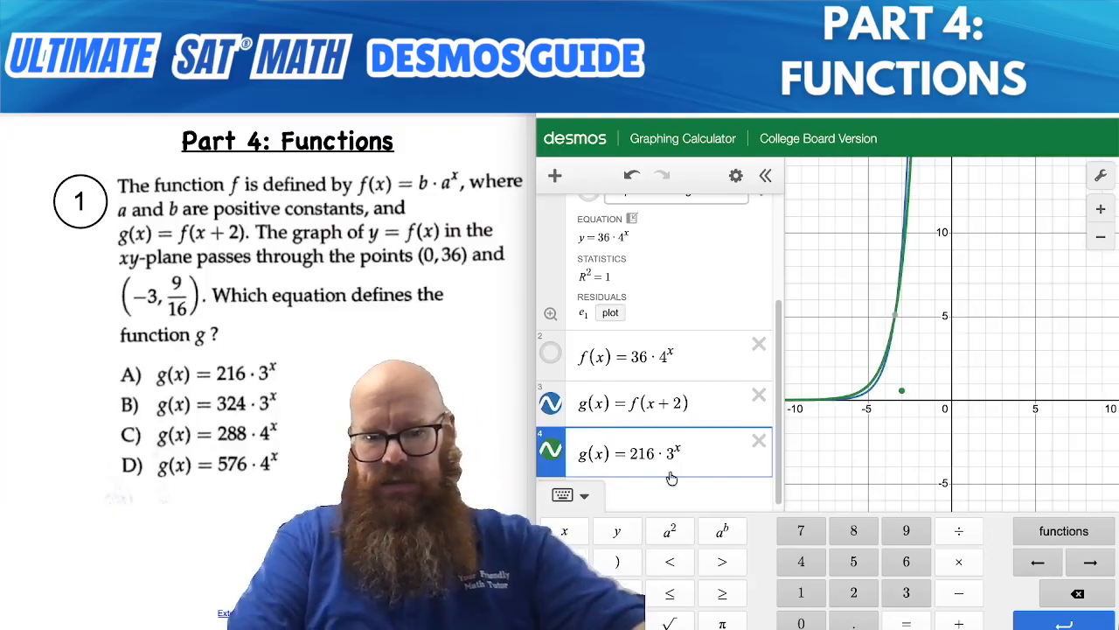
pyautogui.press('BackSpace')
pyautogui.press('BackSpace')
pyautogui.press('BackSpace')
pyautogui.write('324')
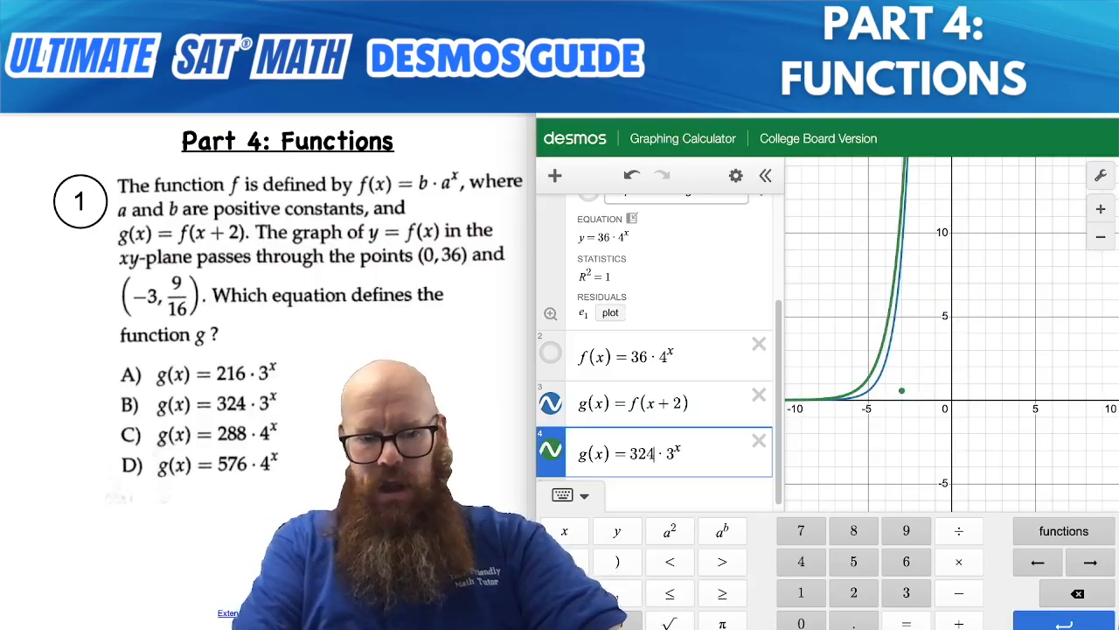
# - Change the fourth line to g(x) = 288 · 4^x to test answer choice C
pyautogui.press('BackSpace')
pyautogui.press('BackSpace')
pyautogui.press('BackSpace')
pyautogui.write('288')
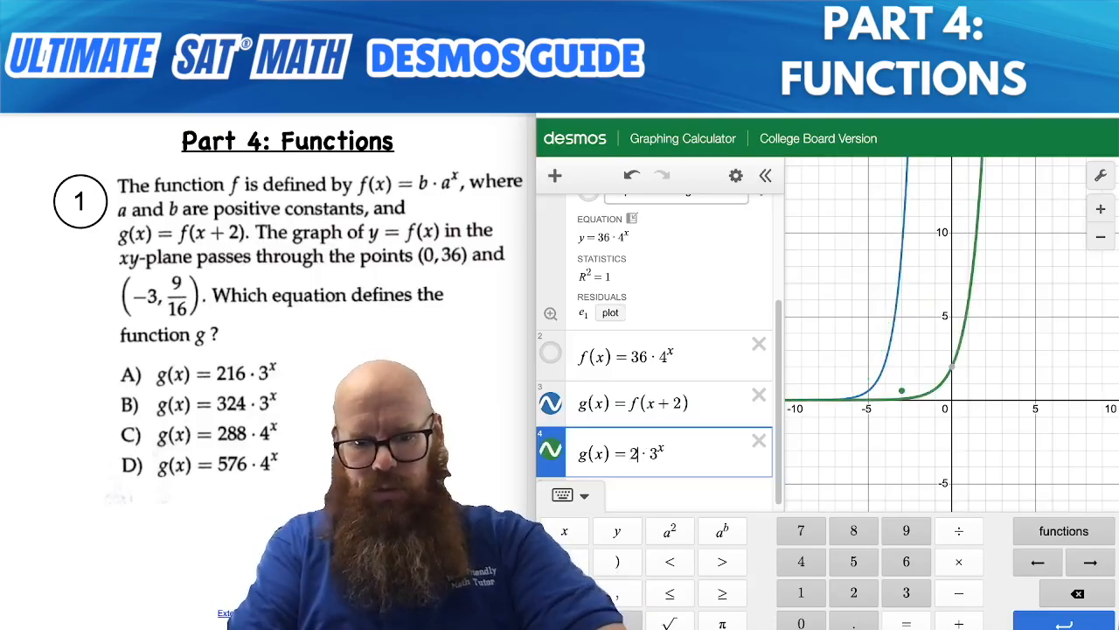
pyautogui.click(674, 454)
pyautogui.press('BackSpace')
pyautogui.write('4')
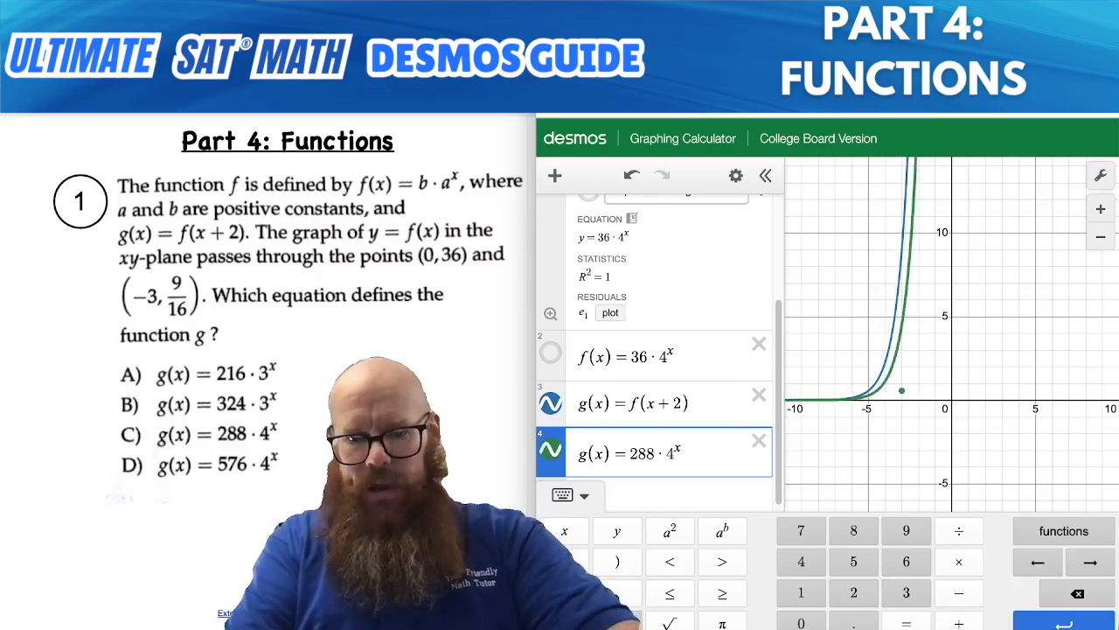
# - Change the coefficient in the fourth line to 576 to test answer choice D
pyautogui.click(652, 453)
pyautogui.press('BackSpace')
pyautogui.press('BackSpace')
pyautogui.press('BackSpace')
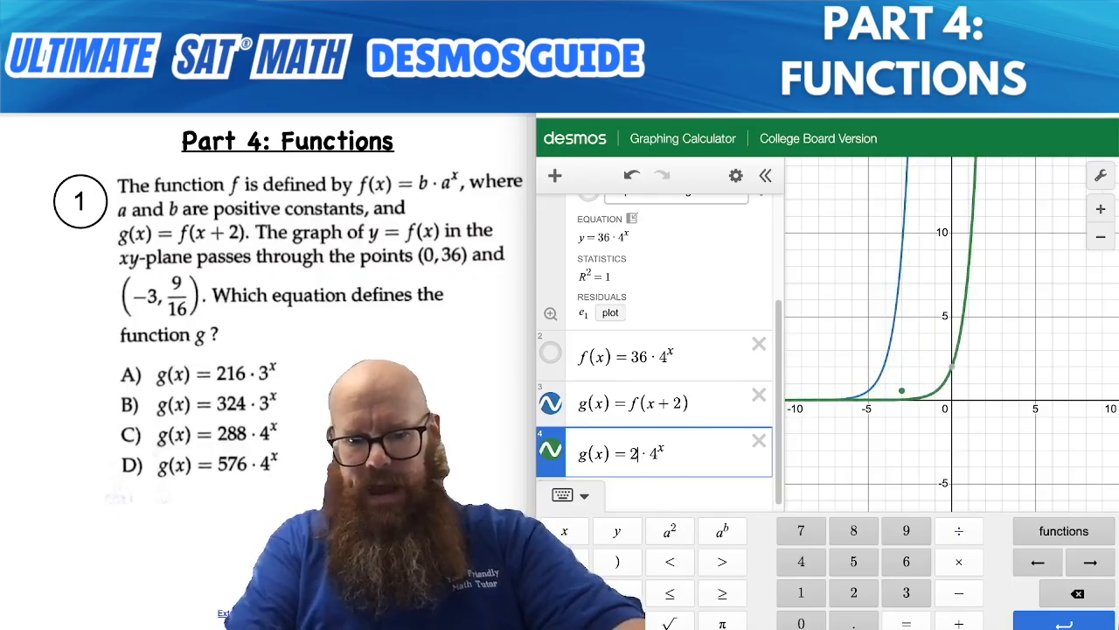
pyautogui.write('576')
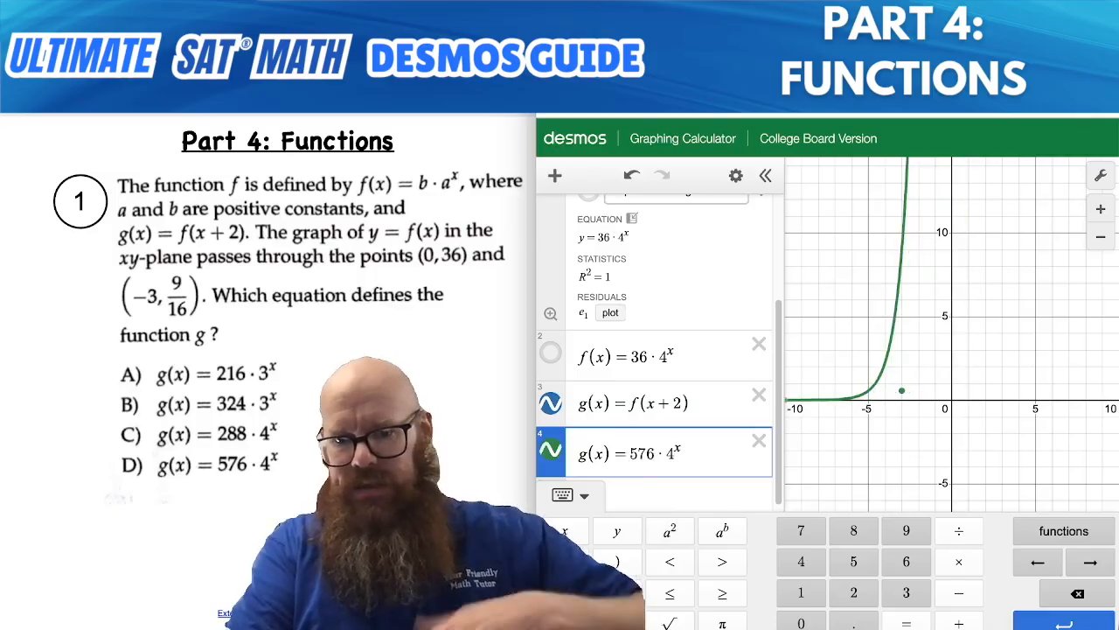
# - Toggle the graph of 576 · 4^x to compare it with f(x + 2), and circle answer D) on the worksheet
pyautogui.click(552, 451)
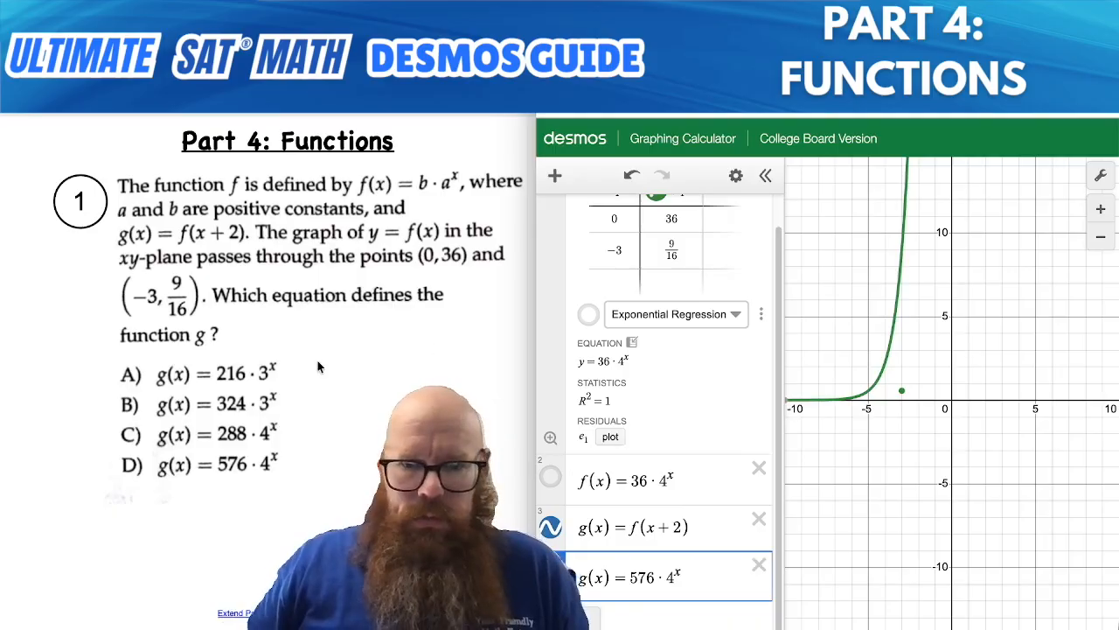
pyautogui.moveTo(71, 447); pyautogui.dragTo(67, 456)
pyautogui.moveTo(140, 444)
pyautogui.mouseDown()
pyautogui.moveTo(220, 488)
pyautogui.moveTo(306, 444)
pyautogui.moveTo(131, 437)
pyautogui.mouseUp()
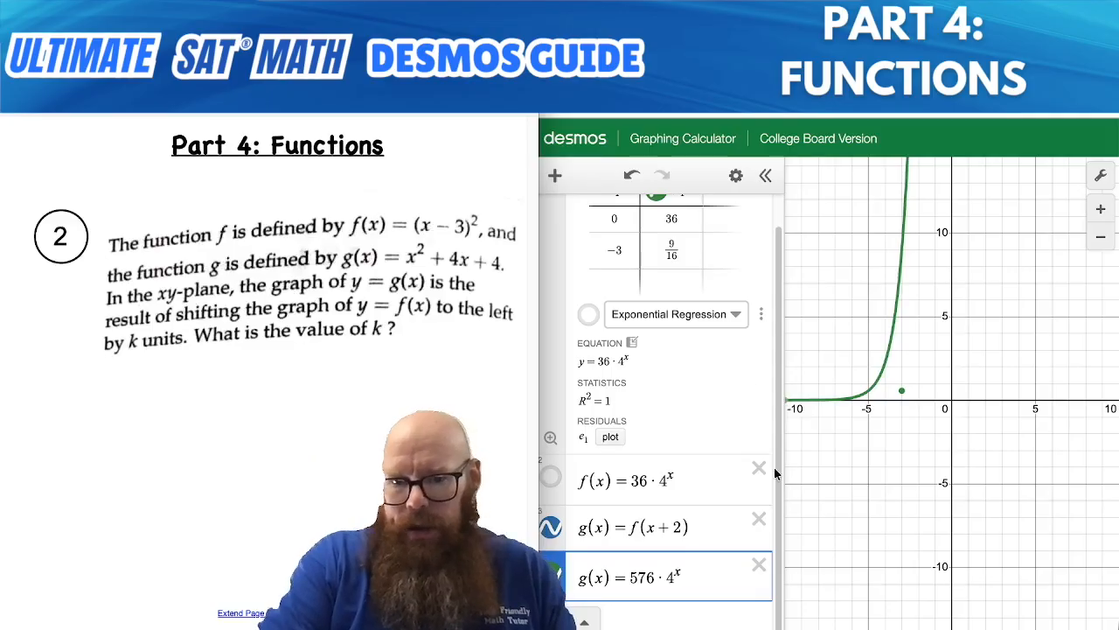
# - Delete the f and g function lines and the regression table to clear the expression list
pyautogui.click(759, 468)
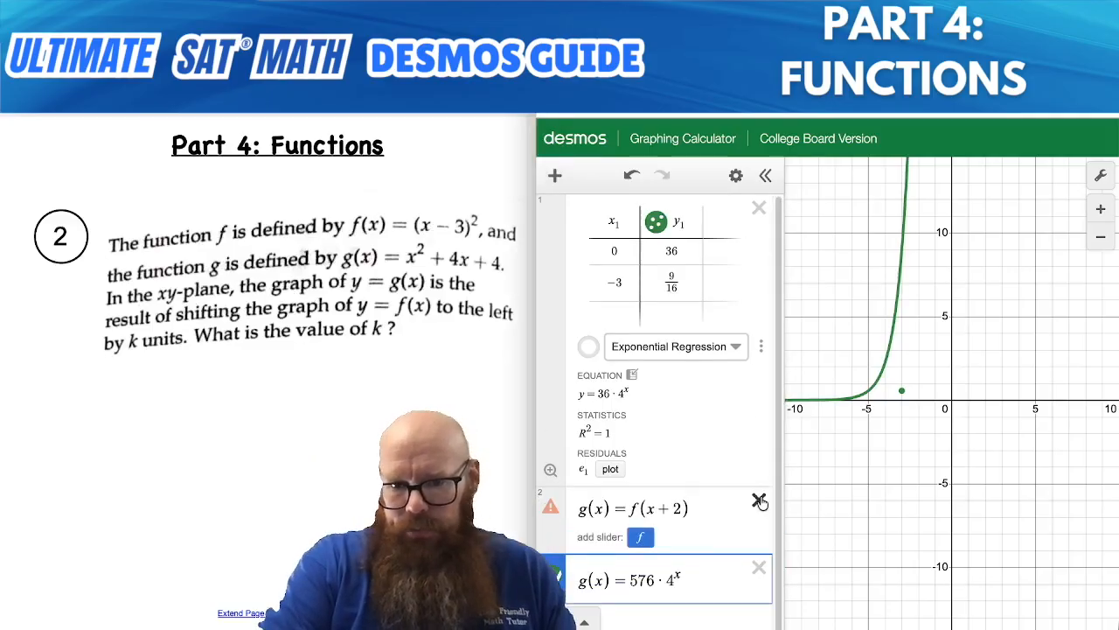
pyautogui.click(761, 500)
pyautogui.click(767, 500)
pyautogui.click(770, 207)
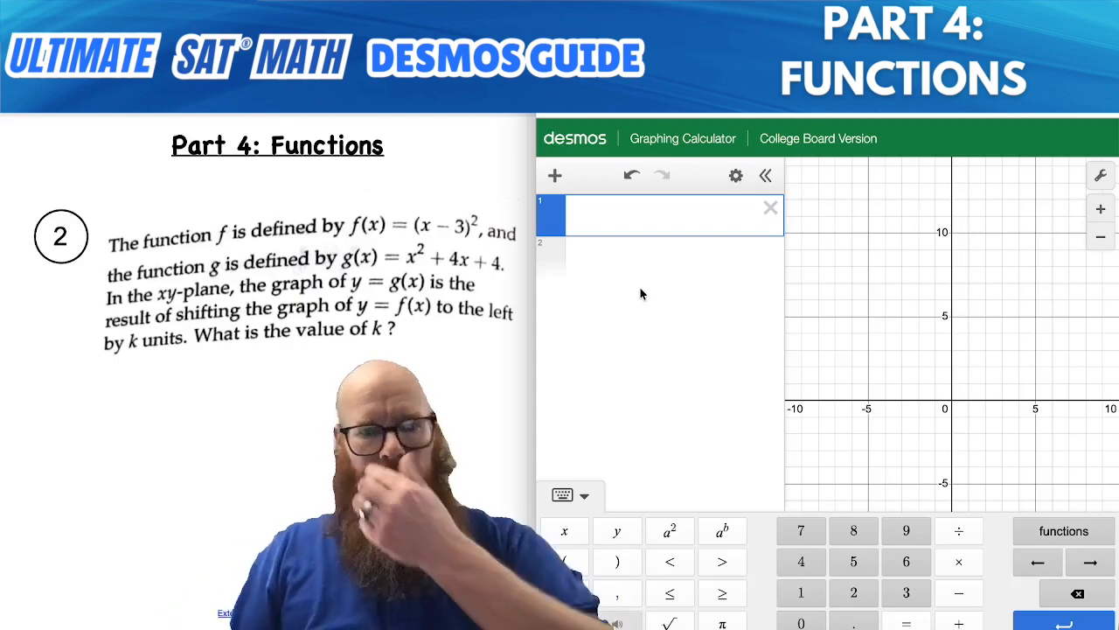
# - Graph f(x) = (x − 3)^2 and g(x) = x^2 + 4x + 4 on the first two expression lines
pyautogui.write('f(x) ')
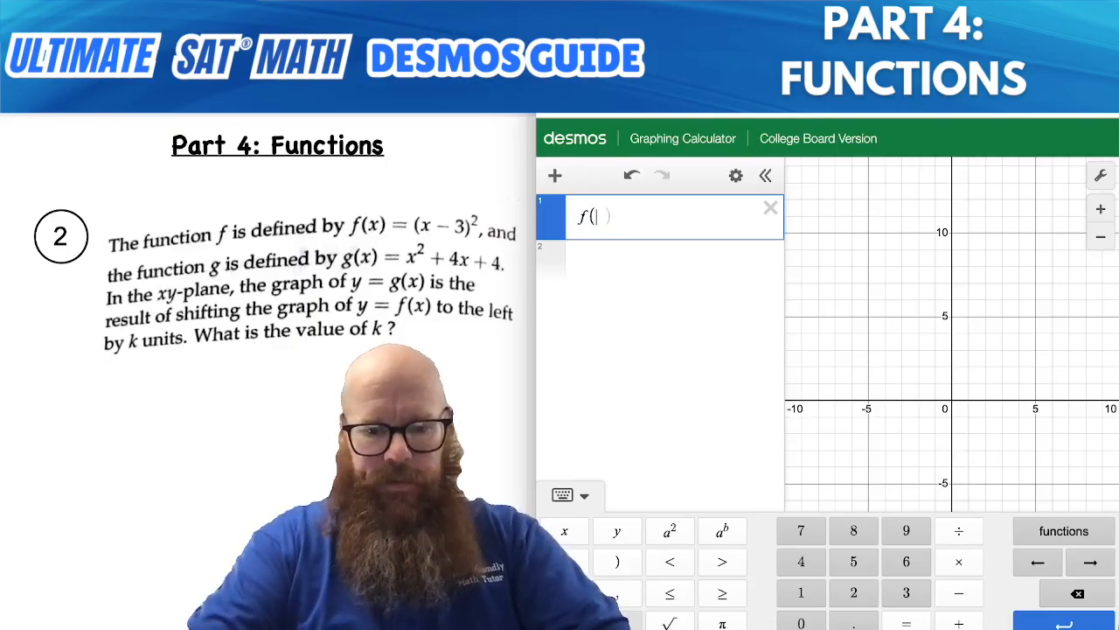
pyautogui.write('= ')
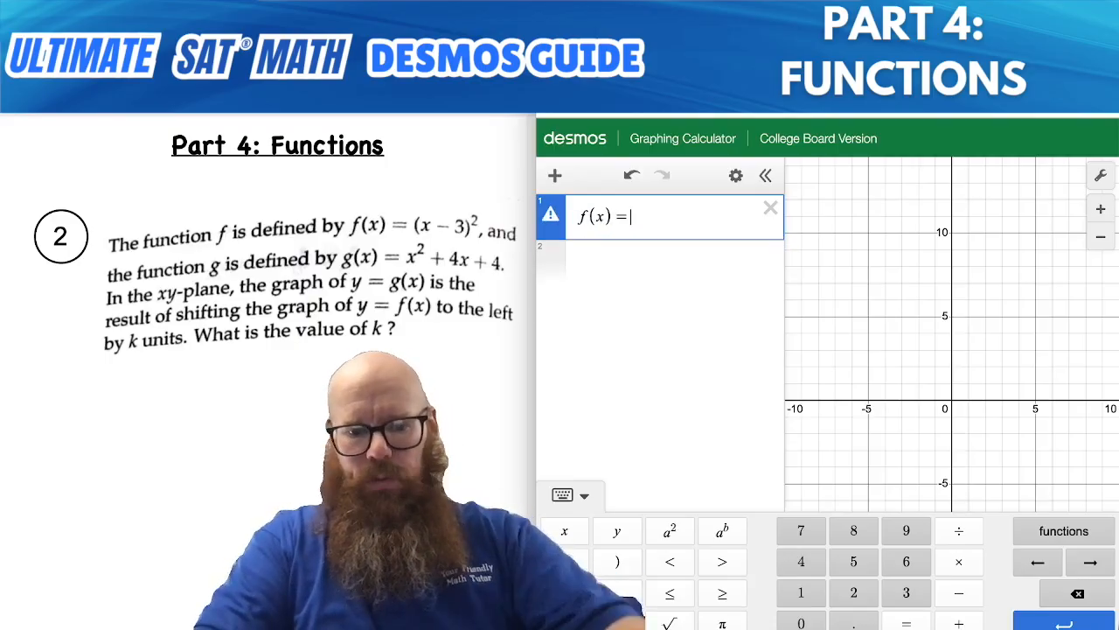
pyautogui.write('(x - 3)')
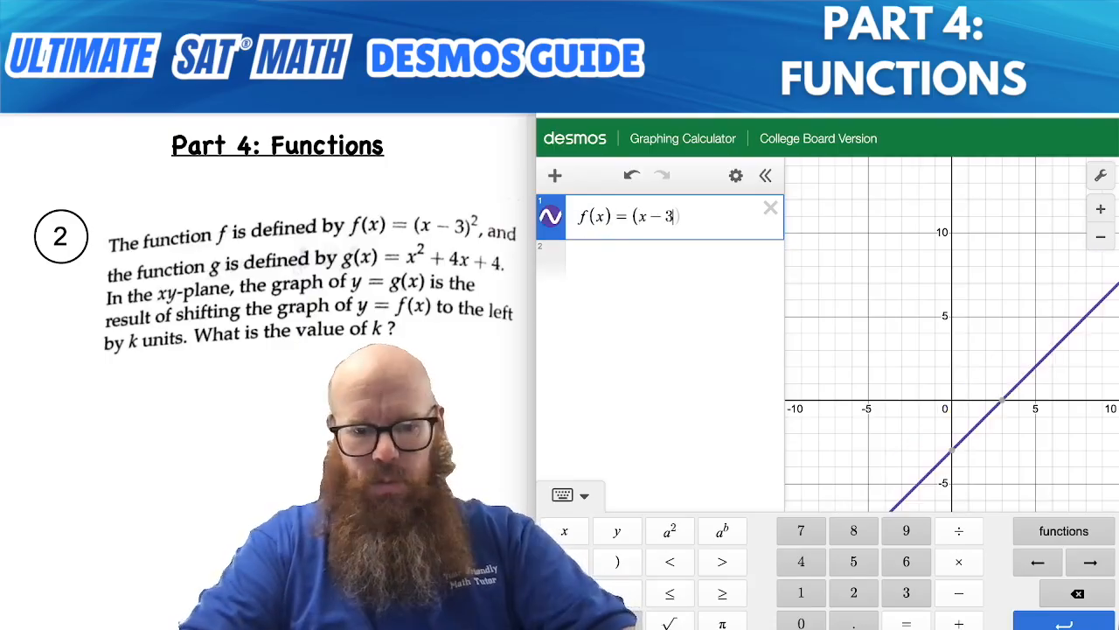
pyautogui.write('^2')
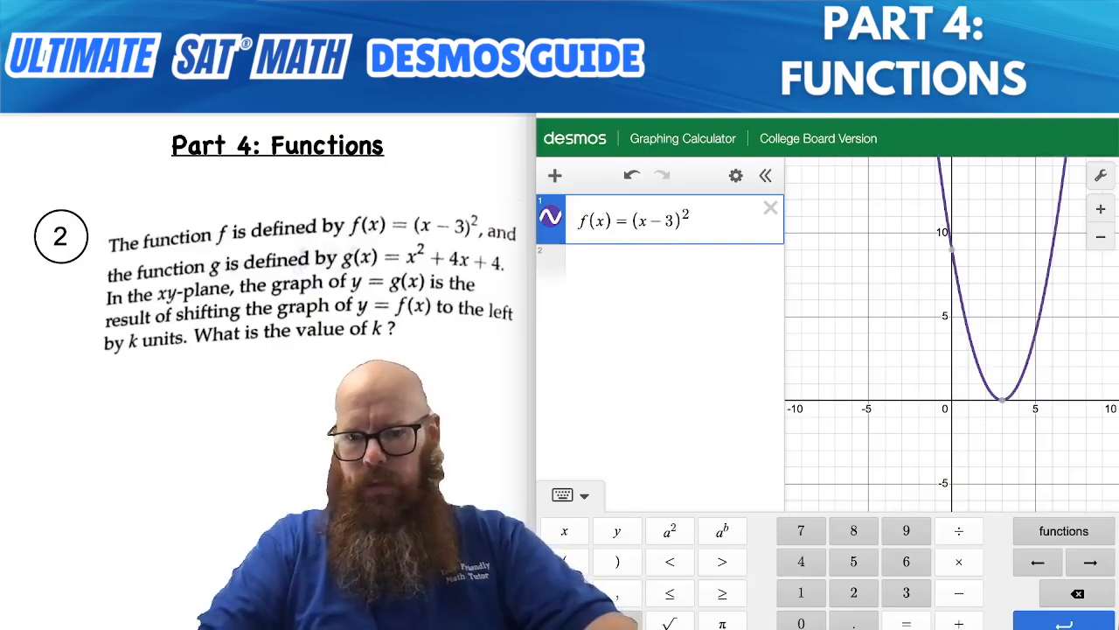
pyautogui.press('Return')
pyautogui.write('g(x) = x^2 ')
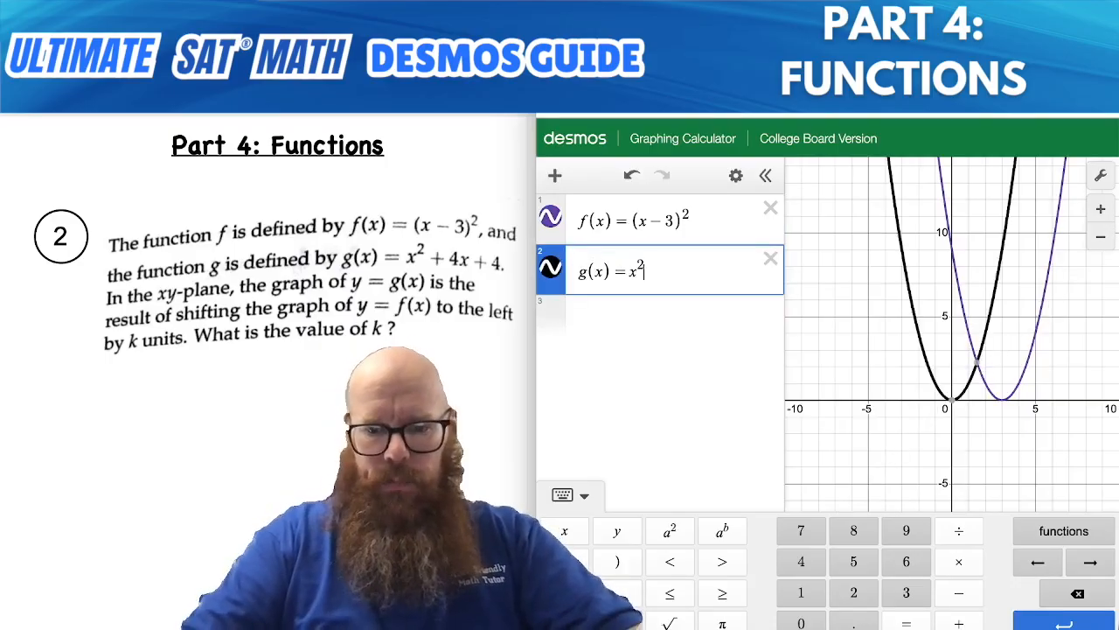
pyautogui.write('+ 4x + 4')
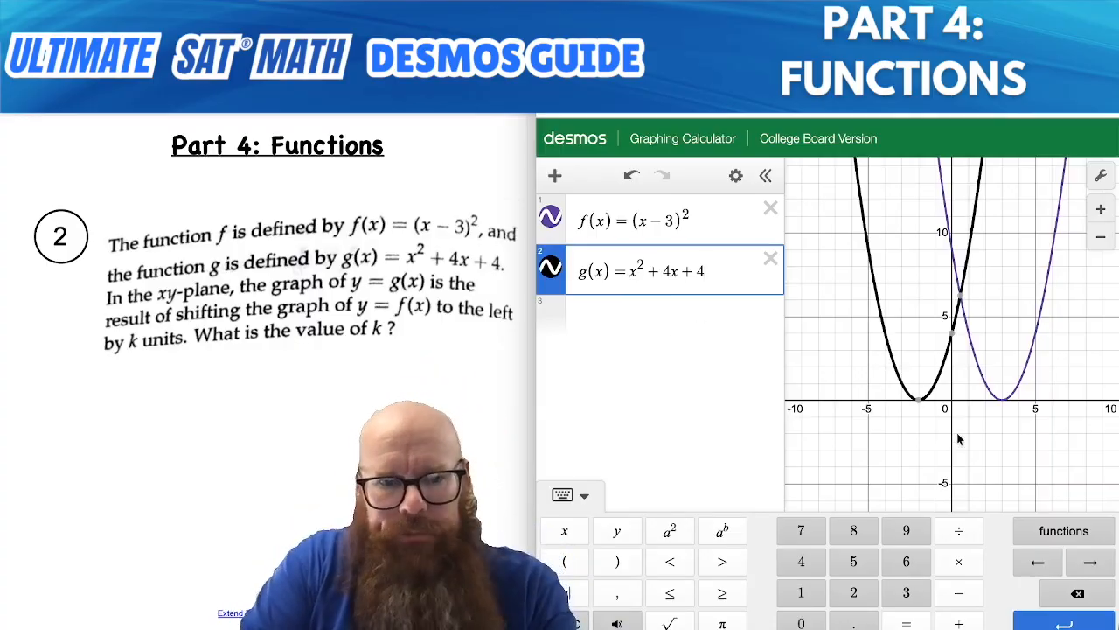
# - Label the vertices of both parabolas with their coordinates, and write a boxed K = 5 below question 2 on the worksheet
pyautogui.click(1005, 403)
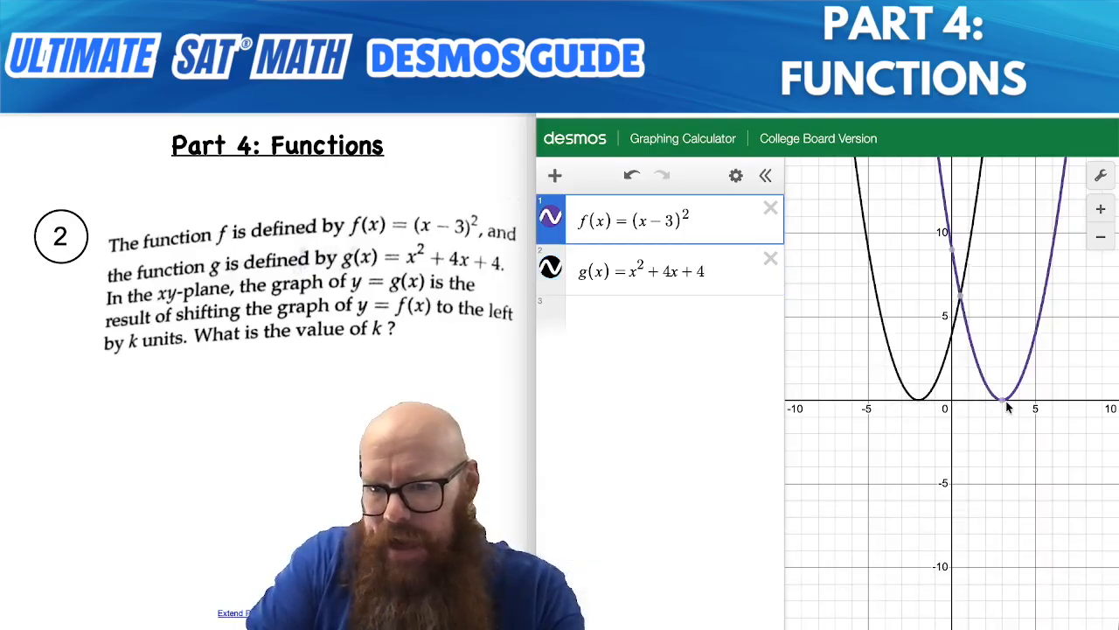
pyautogui.click(918, 403)
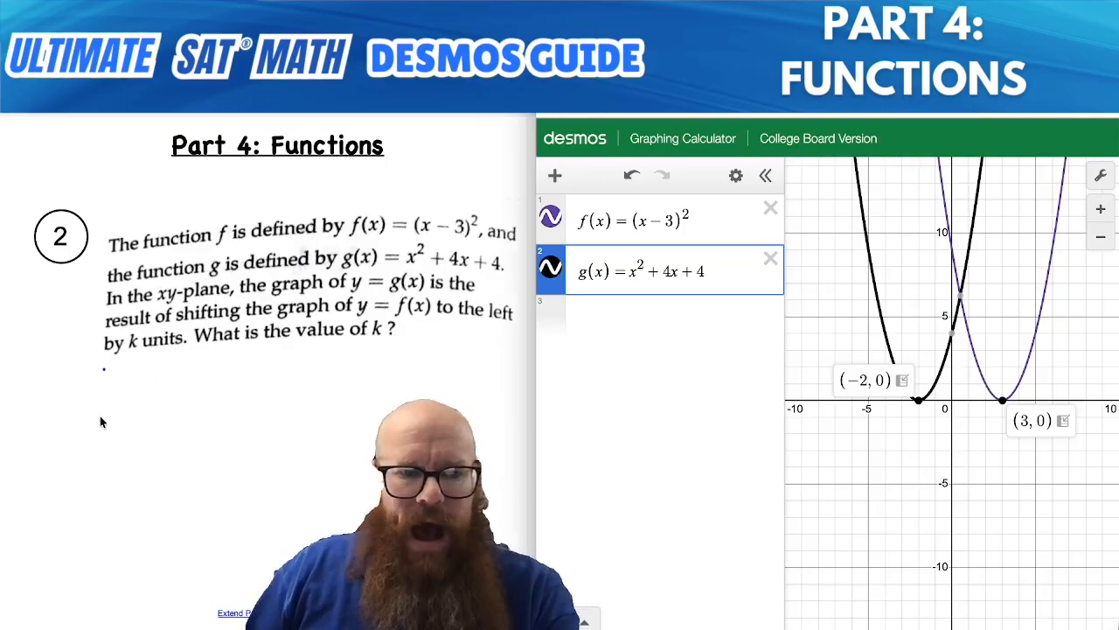
pyautogui.moveTo(104, 369)
pyautogui.mouseDown()
pyautogui.moveTo(102, 420)
pyautogui.moveTo(104, 398)
pyautogui.mouseUp()
pyautogui.moveTo(105, 395)
pyautogui.mouseDown()
pyautogui.moveTo(125, 421)
pyautogui.moveTo(151, 390)
pyautogui.mouseUp()
pyautogui.moveTo(134, 399)
pyautogui.mouseDown()
pyautogui.moveTo(151, 399)
pyautogui.moveTo(170, 373)
pyautogui.moveTo(197, 398)
pyautogui.moveTo(164, 416)
pyautogui.mouseUp()
pyautogui.moveTo(74, 352)
pyautogui.mouseDown()
pyautogui.moveTo(200, 449)
pyautogui.moveTo(227, 346)
pyautogui.moveTo(64, 348)
pyautogui.mouseUp()
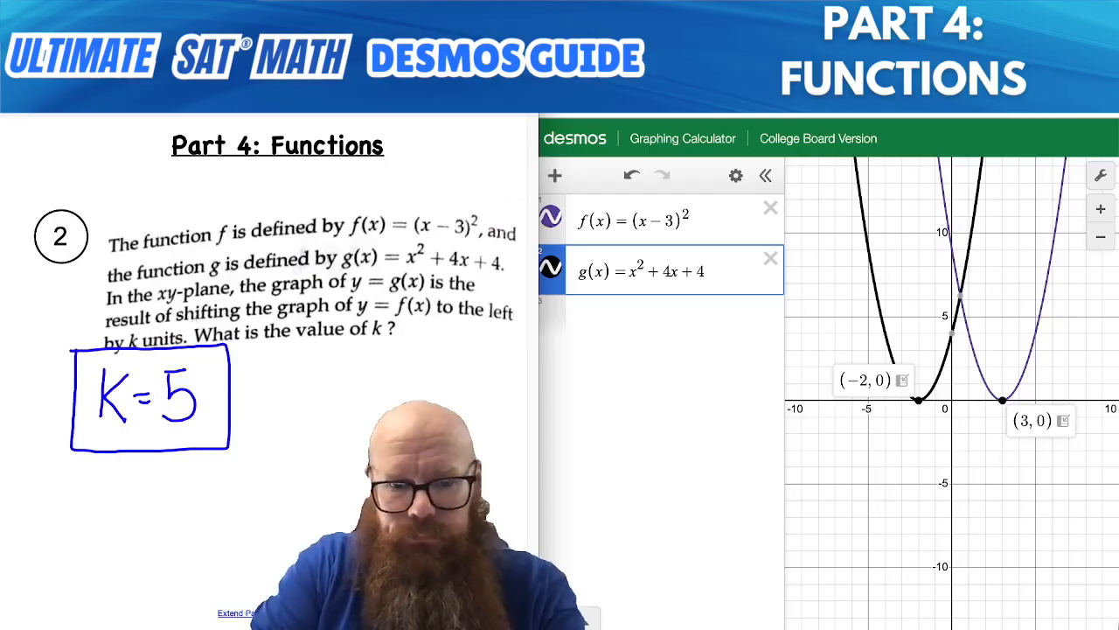
# - Delete both function lines and enter f(x) = x^2 − 2 on the first line for question 3
pyautogui.click(770, 258)
pyautogui.click(770, 210)
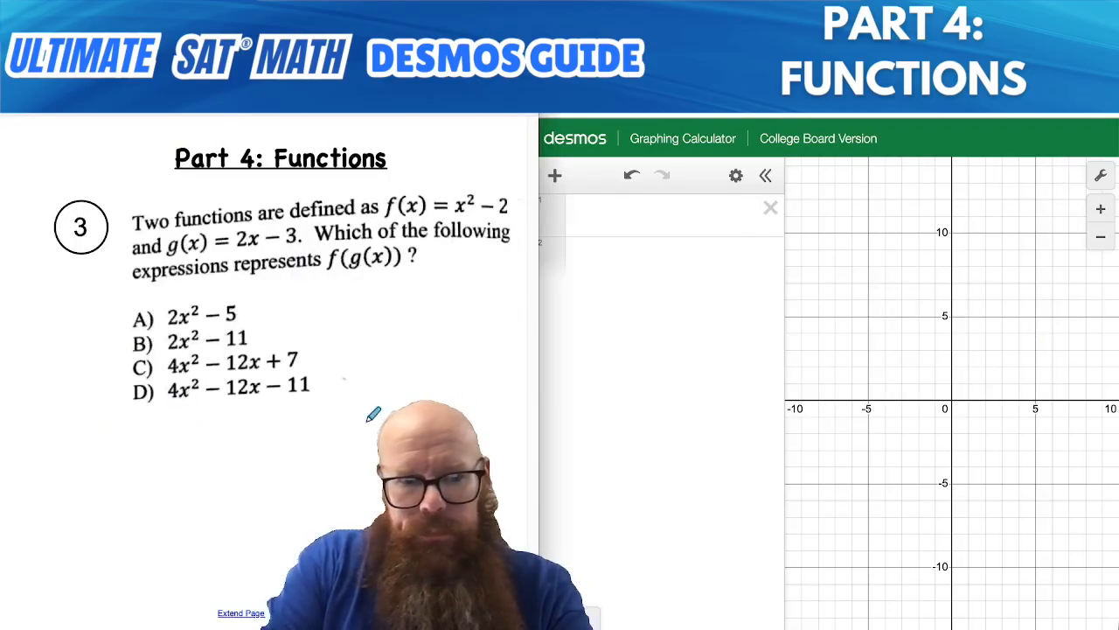
pyautogui.click(607, 216)
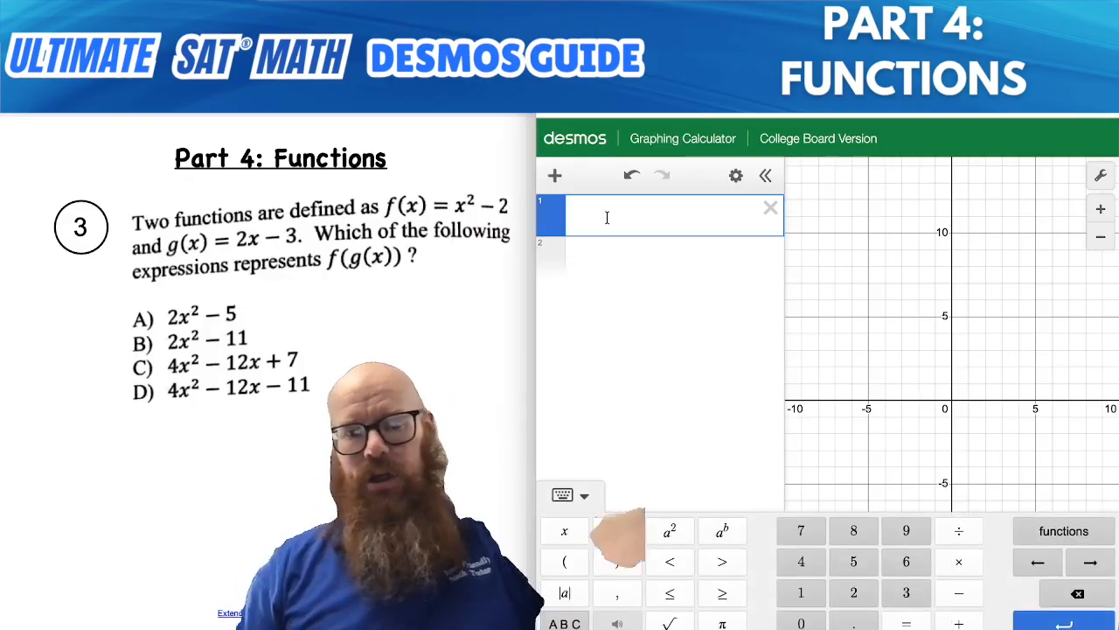
pyautogui.write('f(x)')
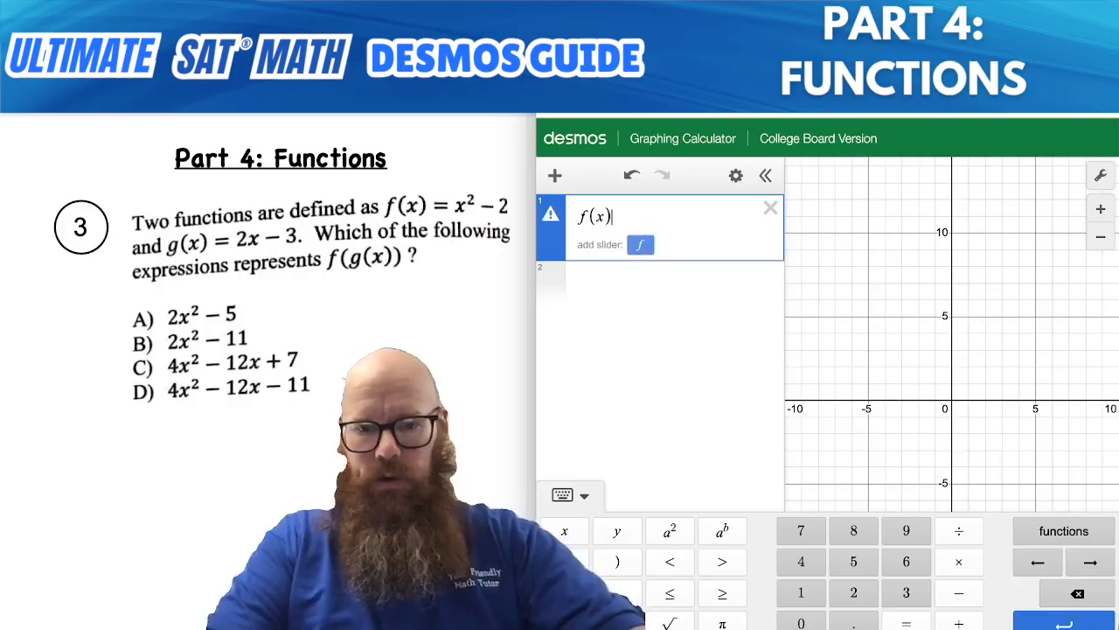
pyautogui.write('=x')
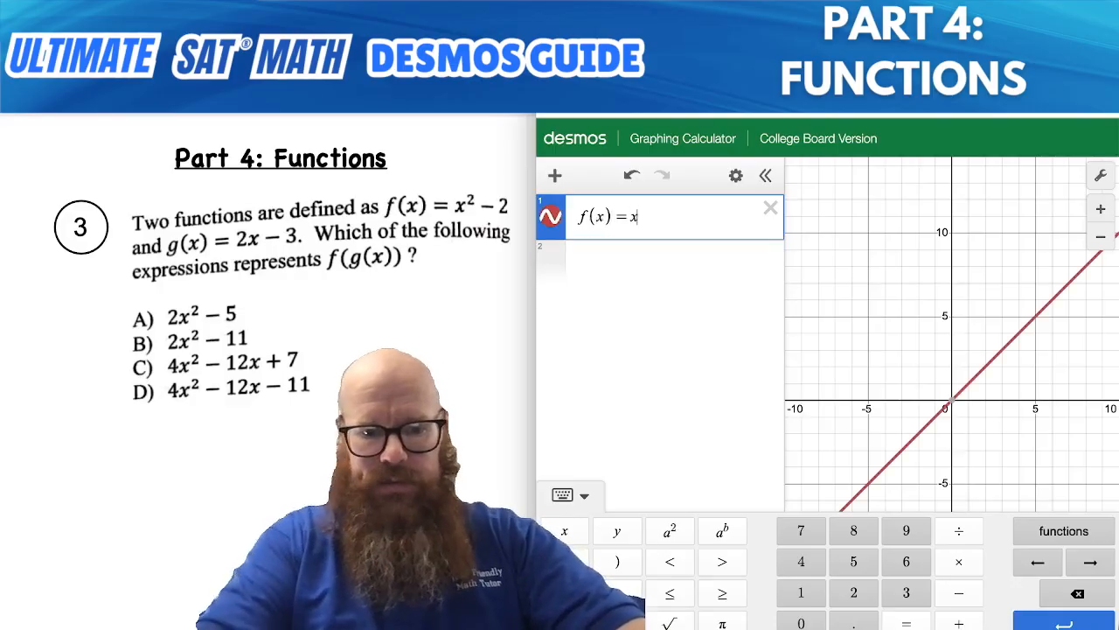
pyautogui.write('^2')
pyautogui.press('Right')
pyautogui.write('-2')
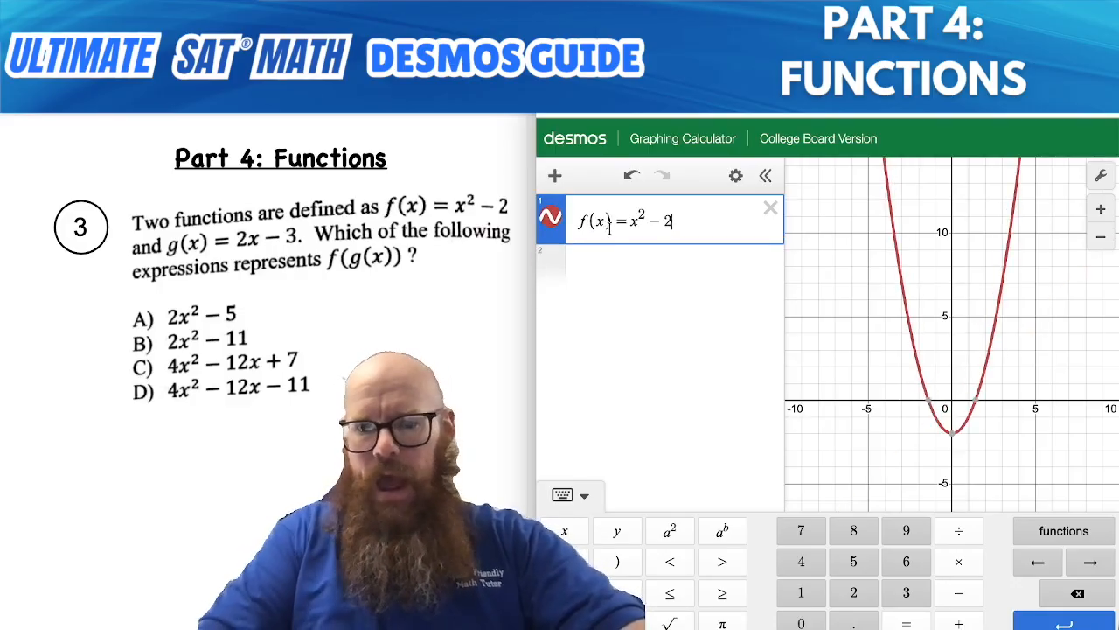
# - Define g(x) = 2x − 3 on the second expression line
pyautogui.click(609, 267)
pyautogui.write('g(x)')
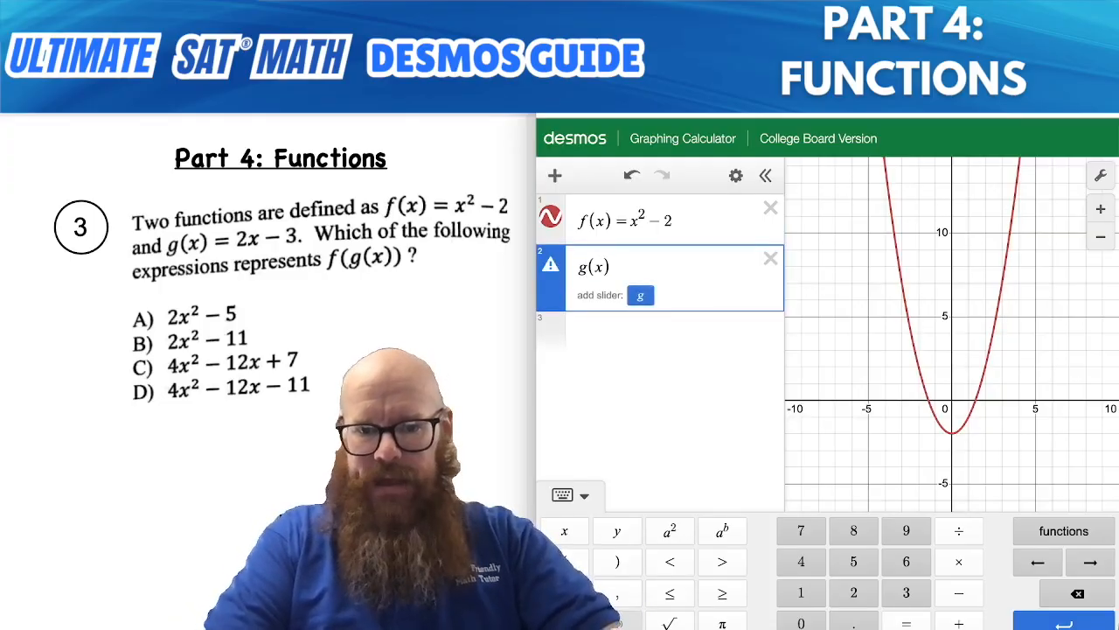
pyautogui.write('=')
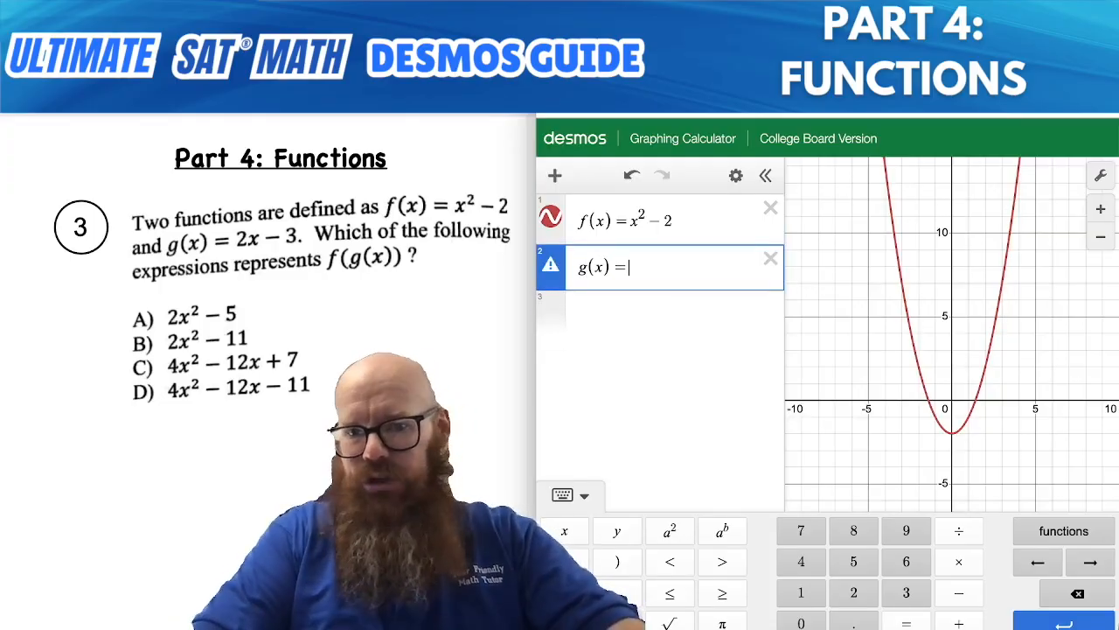
pyautogui.write('2x-2')
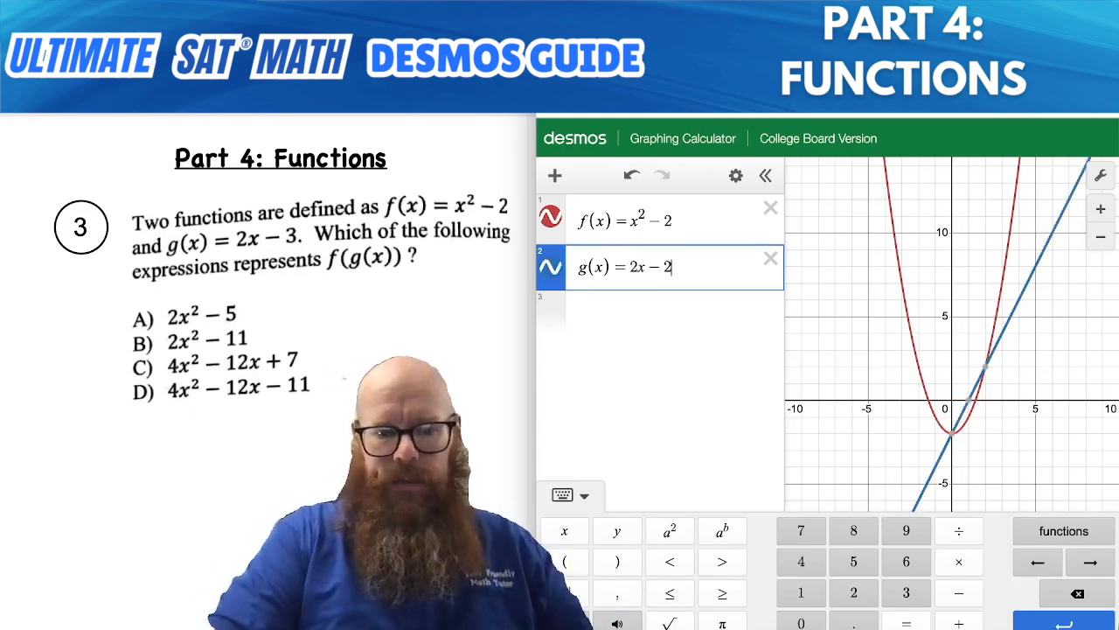
pyautogui.press('BackSpace')
pyautogui.write('3')
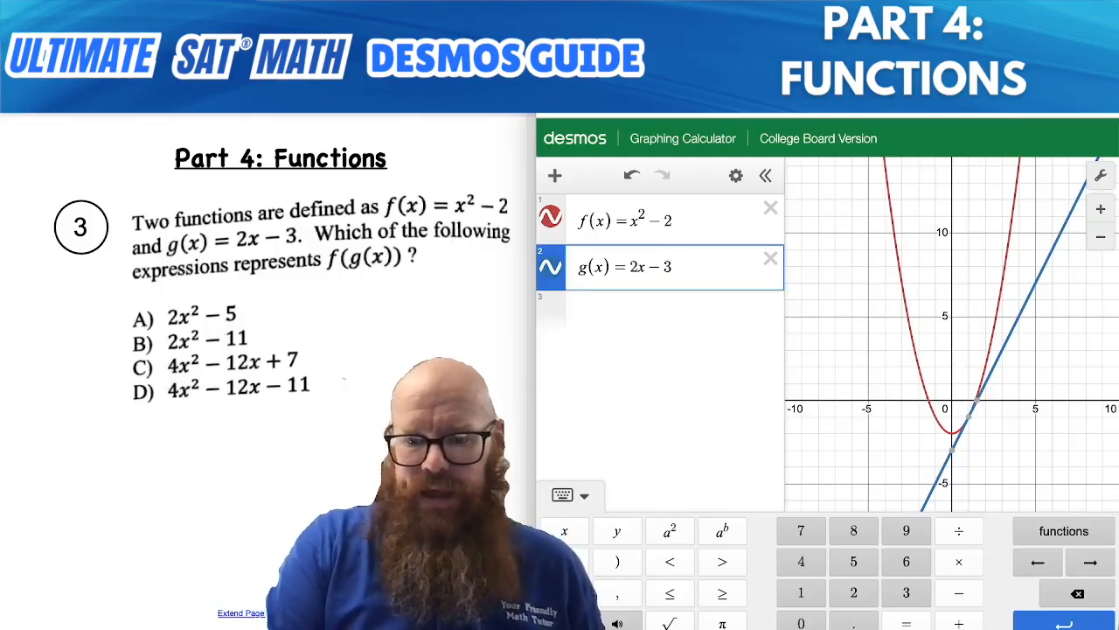
# - Graph the composite f(g(x)) on the third line and hide the graphs of f and g
pyautogui.press('Return')
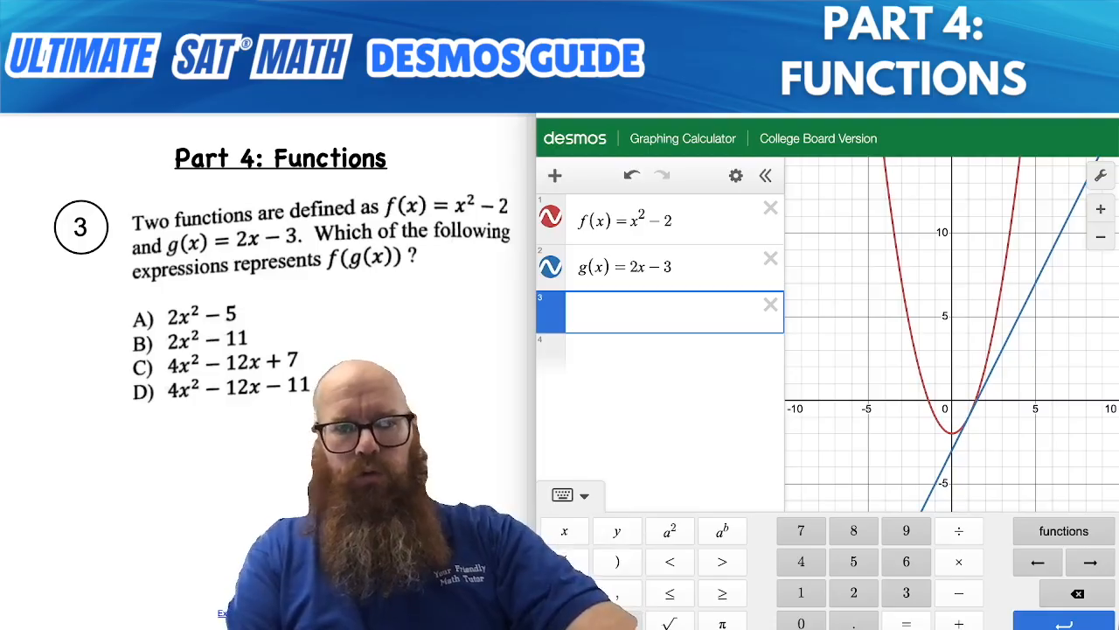
pyautogui.write('f(')
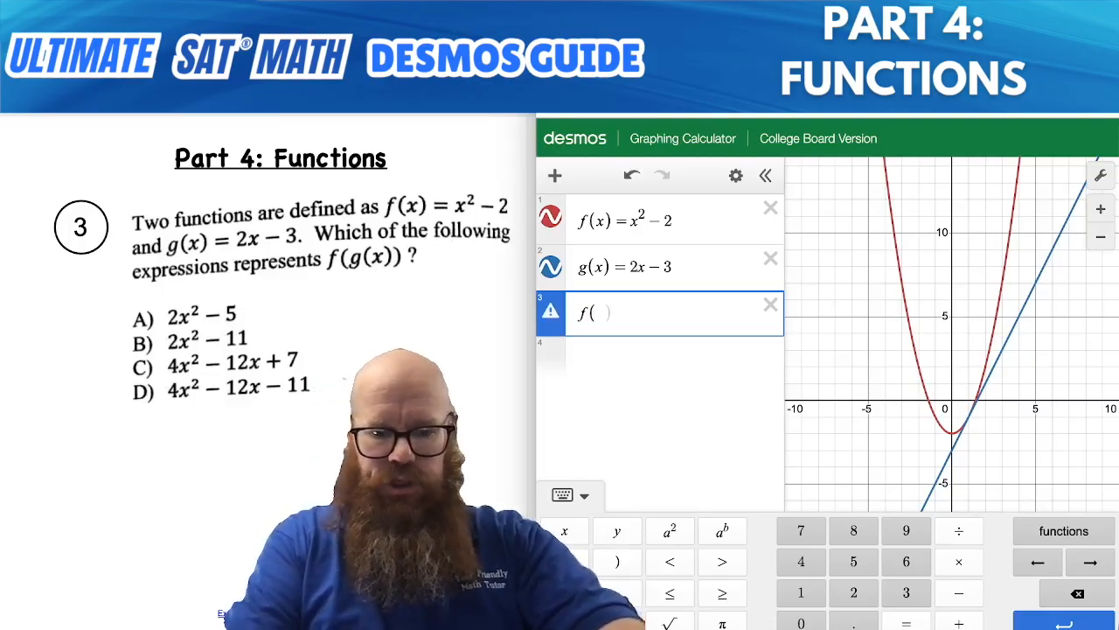
pyautogui.write('g(x))')
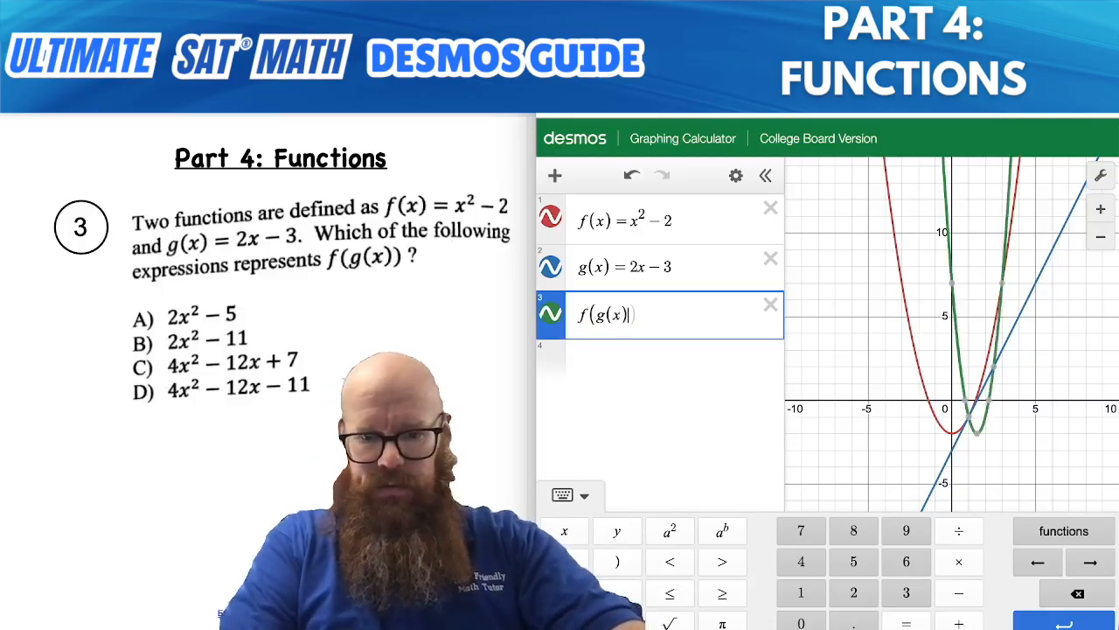
pyautogui.click(550, 267)
pyautogui.click(552, 217)
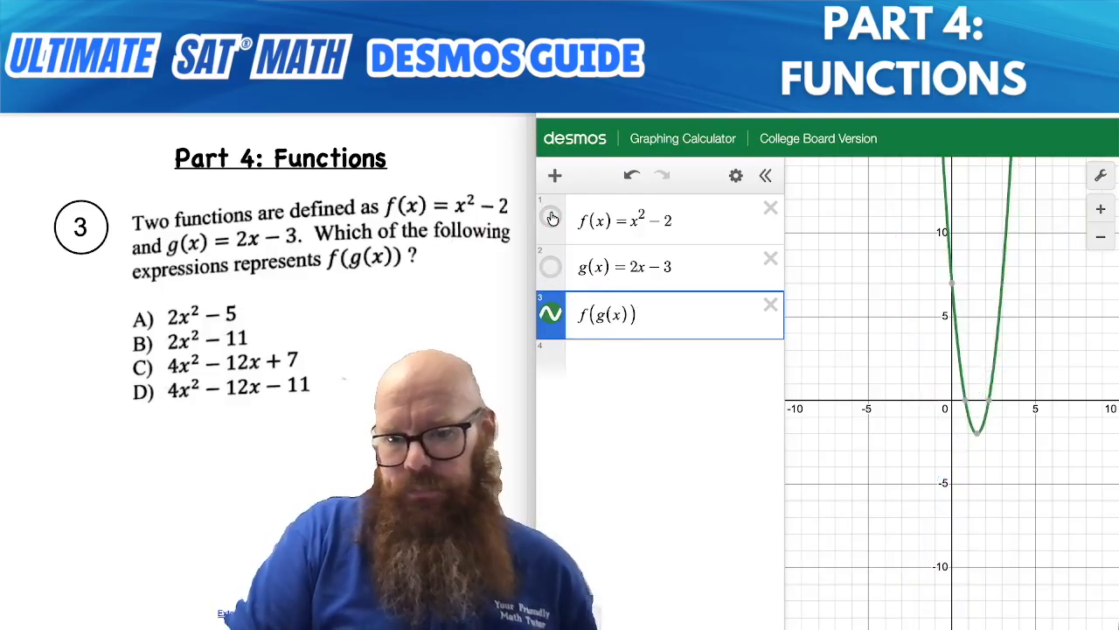
# - Graph 2x^2 − 5 on the fourth line to test answer choice A, and change its constant to 11 to test choice B
pyautogui.click(621, 371)
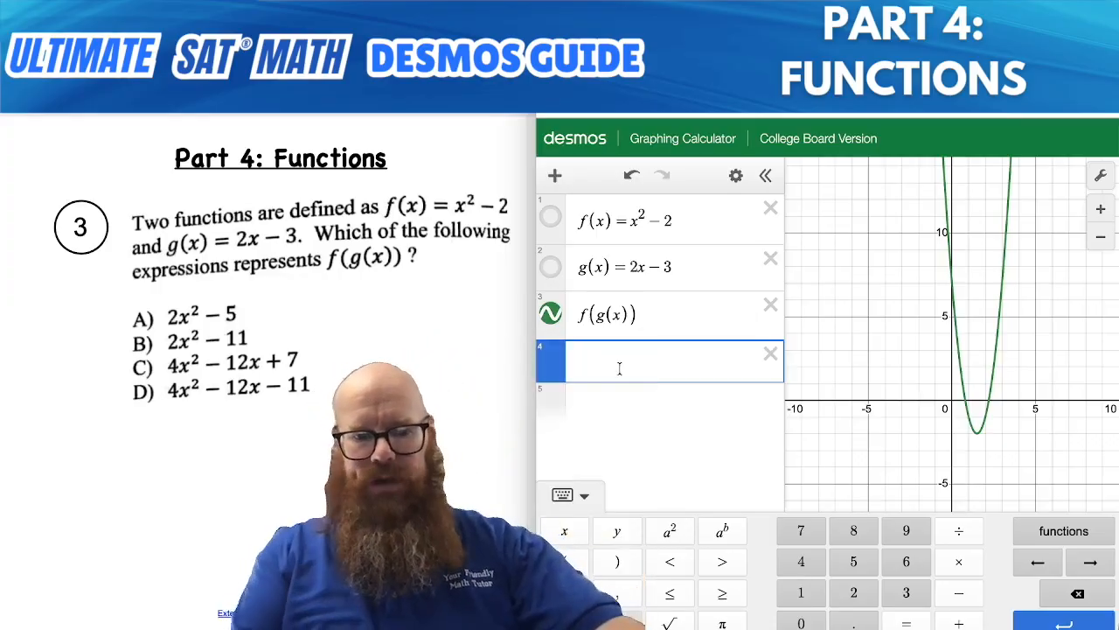
pyautogui.write('2x^2')
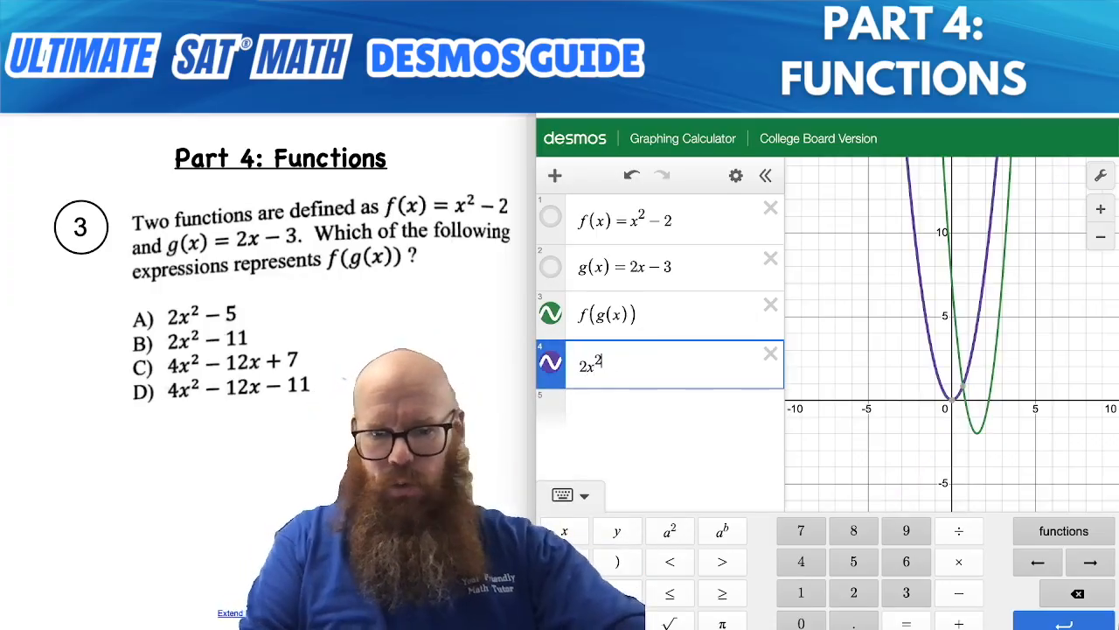
pyautogui.press('Right')
pyautogui.write('-5')
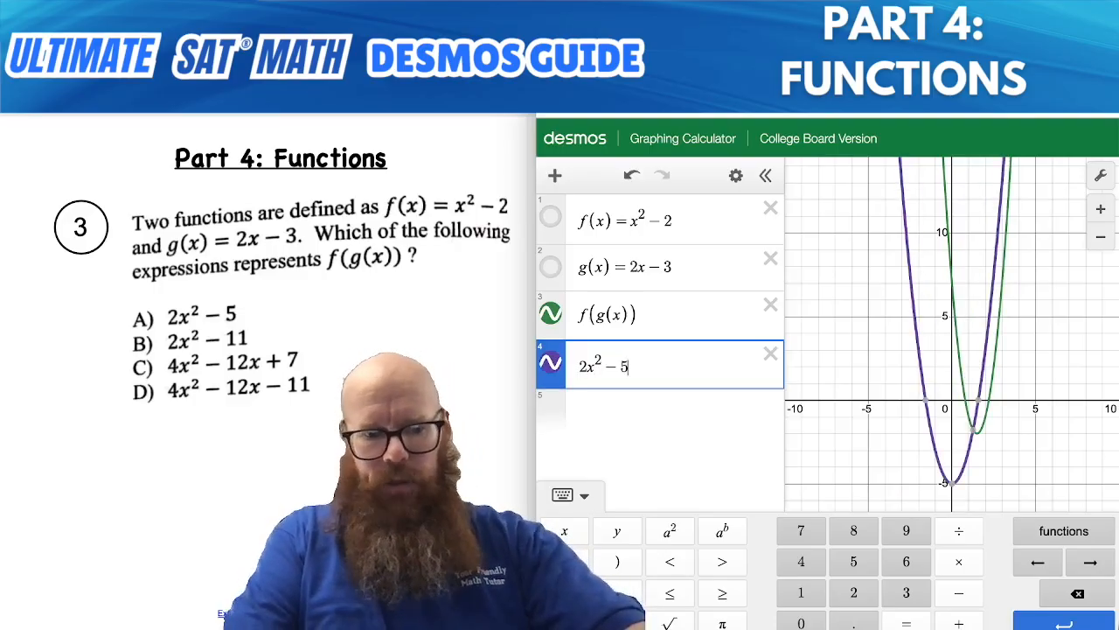
pyautogui.press('BackSpace')
pyautogui.write('11')
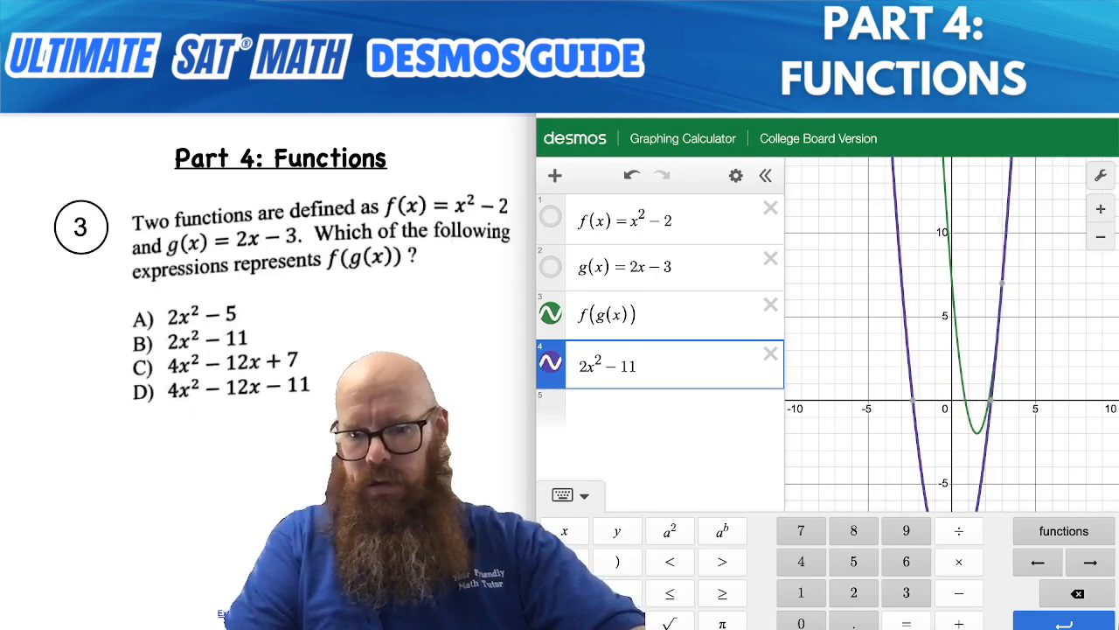
# - Change the fourth line to 4x^2 − 12x + 7 to test answer choice C
pyautogui.press('BackSpace')
pyautogui.press('BackSpace')
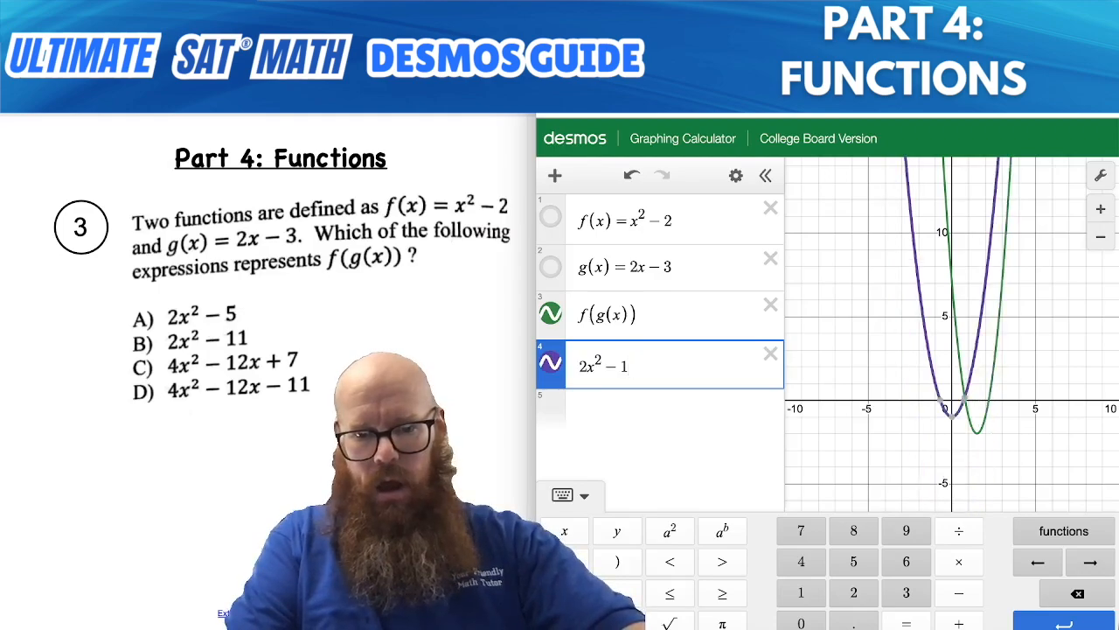
pyautogui.write('12+7')
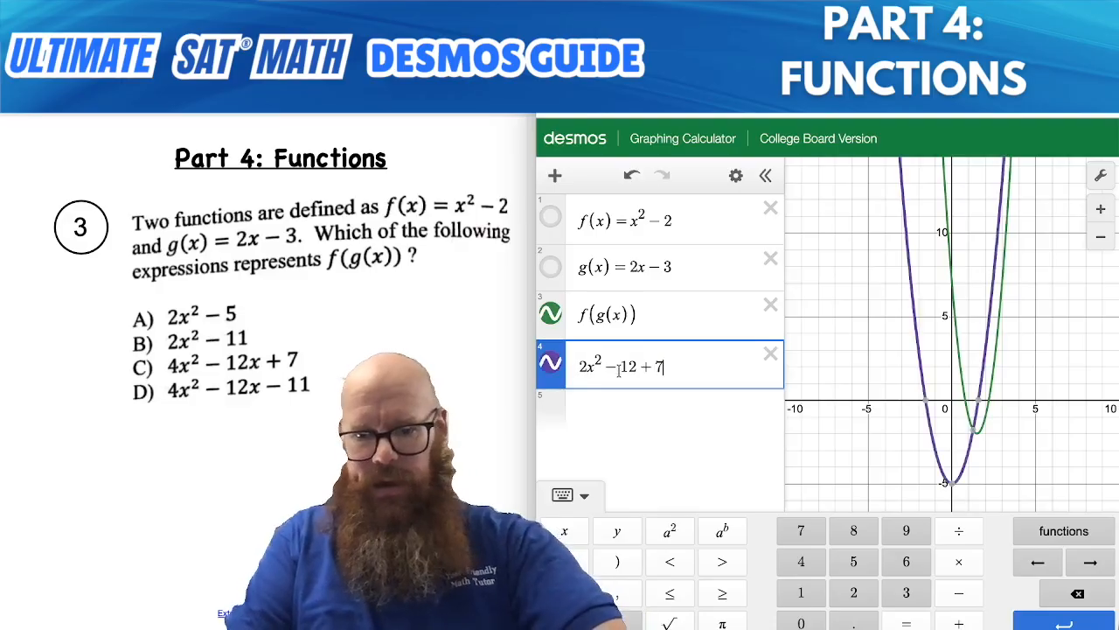
pyautogui.click(584, 364)
pyautogui.press('BackSpace')
pyautogui.write('4')
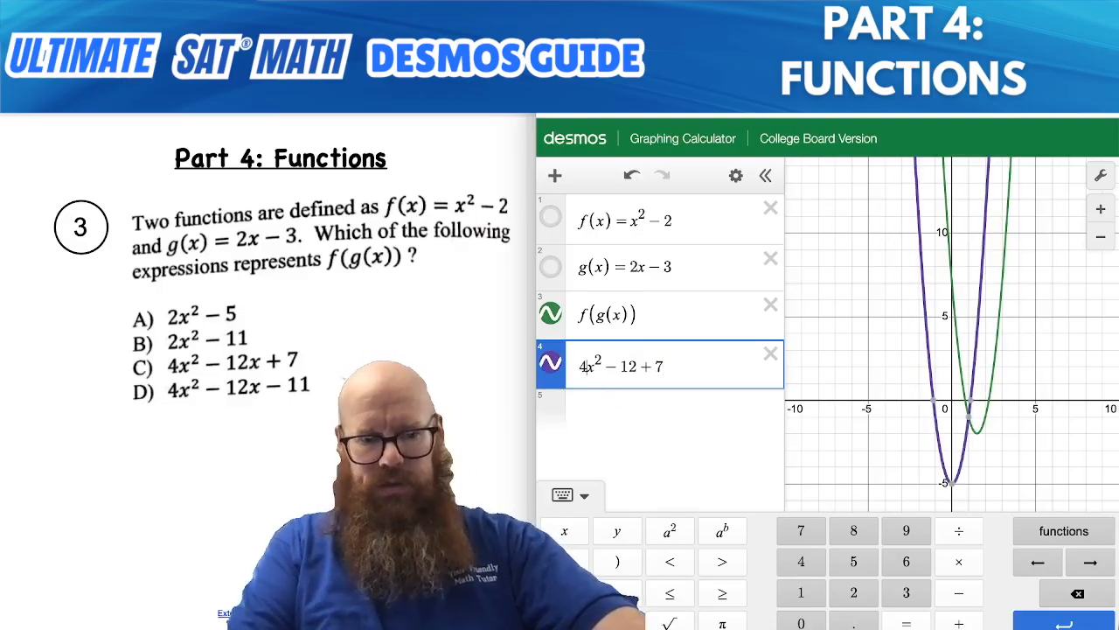
pyautogui.click(639, 366)
pyautogui.write('x')
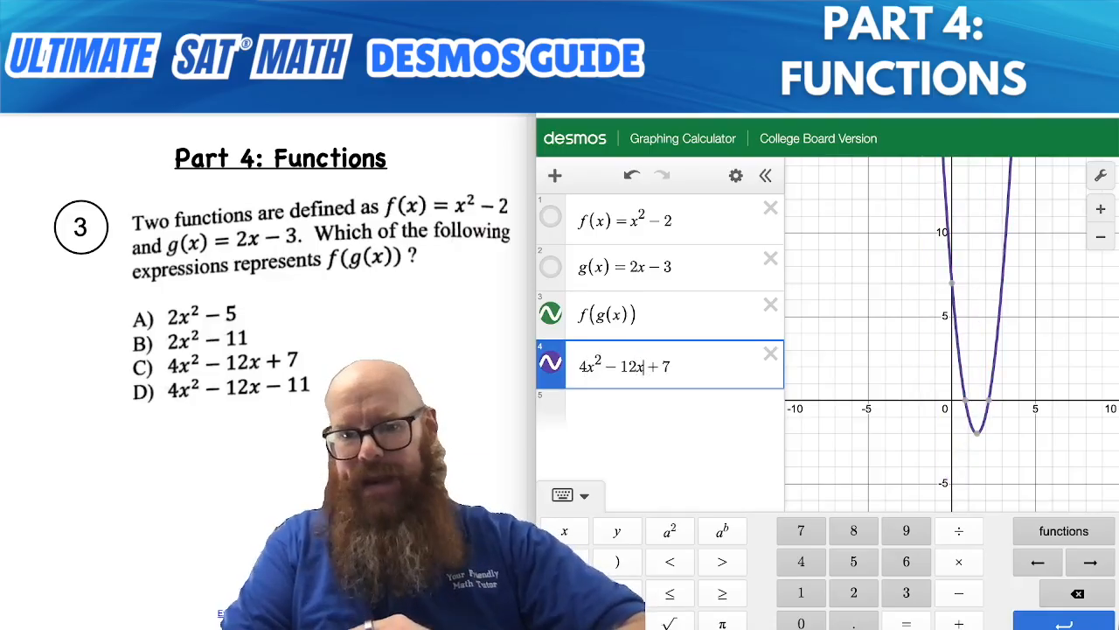
# - Toggle the graph of 4x^2 − 12x + 7 to compare it with f(g(x)), and circle answer C) on the worksheet
pyautogui.click(551, 365)
pyautogui.click(551, 365)
pyautogui.click(554, 367)
pyautogui.click(554, 368)
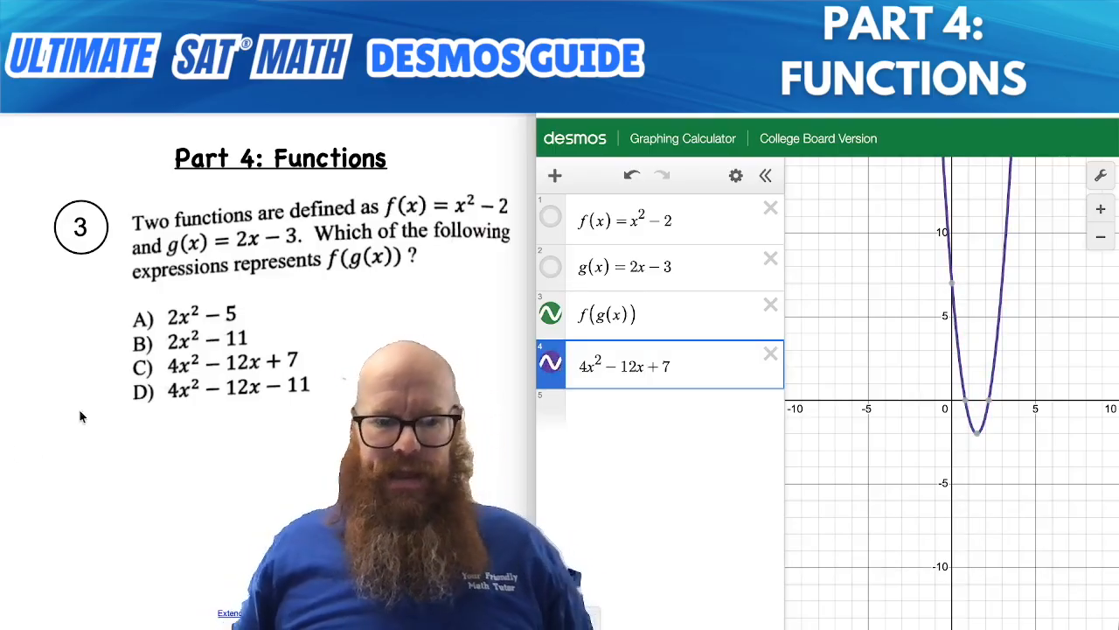
pyautogui.moveTo(146, 350)
pyautogui.mouseDown()
pyautogui.moveTo(125, 372)
pyautogui.moveTo(229, 384)
pyautogui.moveTo(326, 369)
pyautogui.moveTo(226, 347)
pyautogui.moveTo(145, 349)
pyautogui.moveTo(128, 334)
pyautogui.mouseUp()
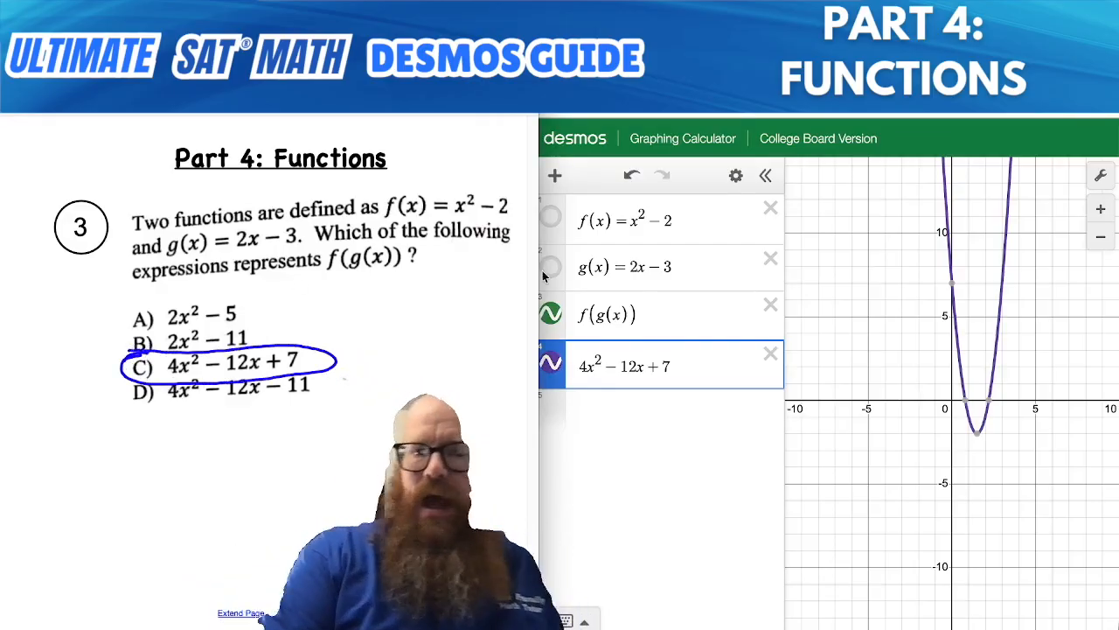
# - Show the graphs of f and g alongside the composite function, and hide them again
pyautogui.click(551, 266)
pyautogui.click(551, 217)
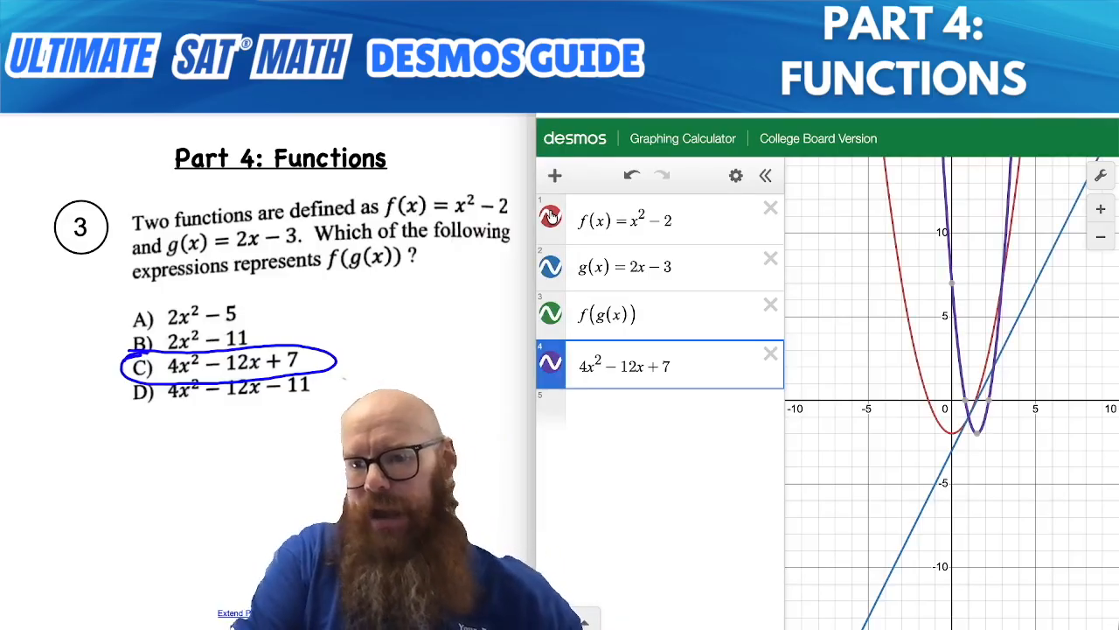
pyautogui.click(551, 217)
pyautogui.click(551, 267)
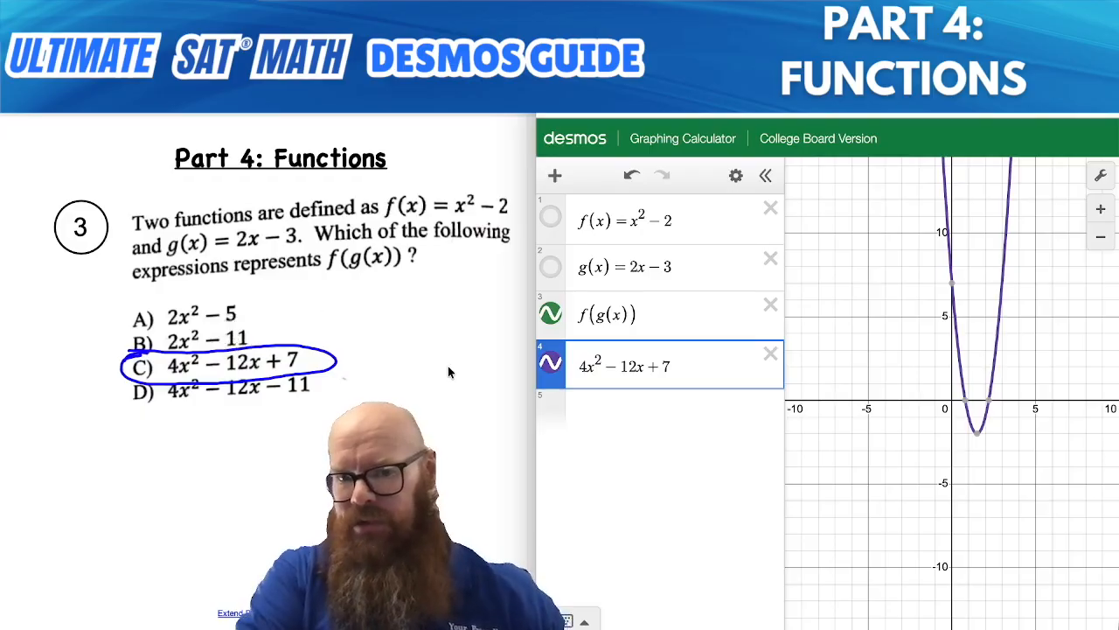
# - Delete all expressions from the calculator and advance the worksheet to question 4 of Part 4
pyautogui.click(770, 354)
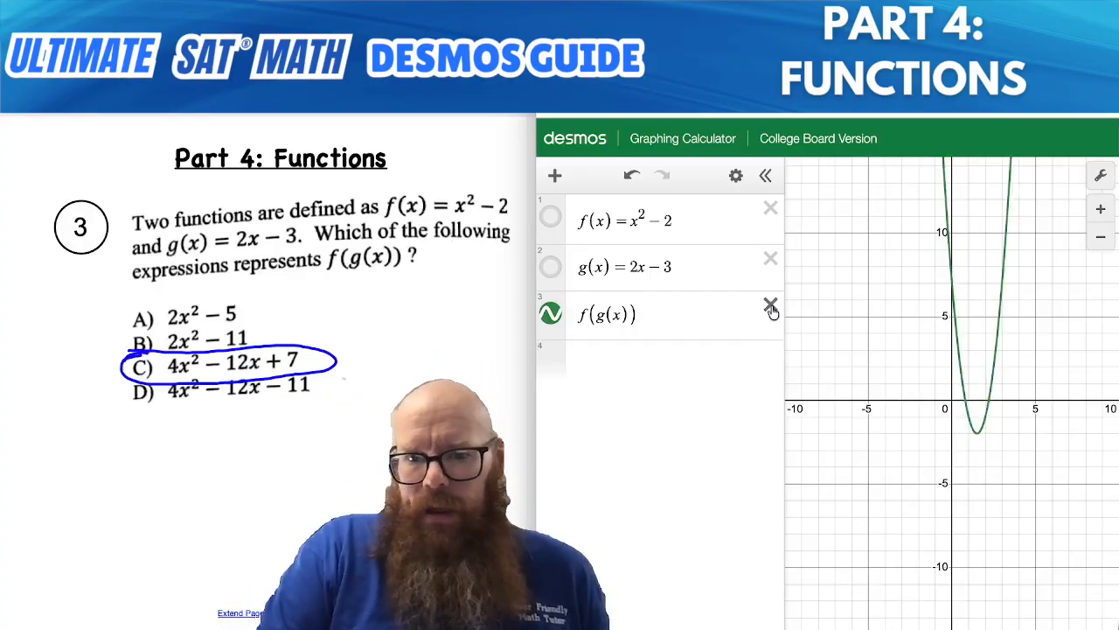
pyautogui.click(771, 306)
pyautogui.click(771, 259)
pyautogui.click(770, 208)
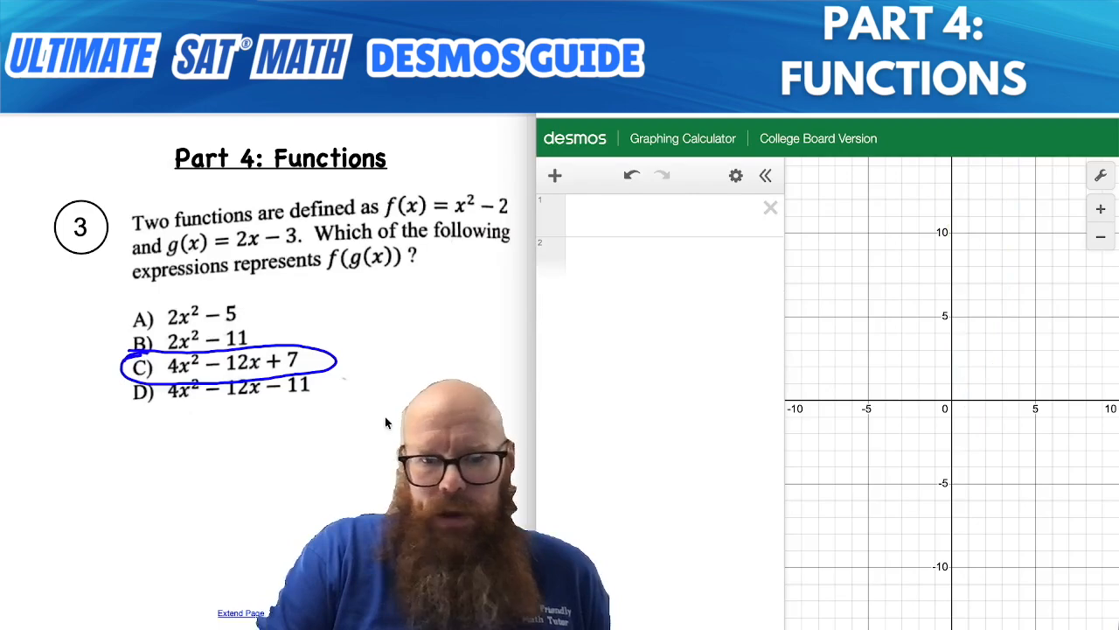
pyautogui.press('pagedown')
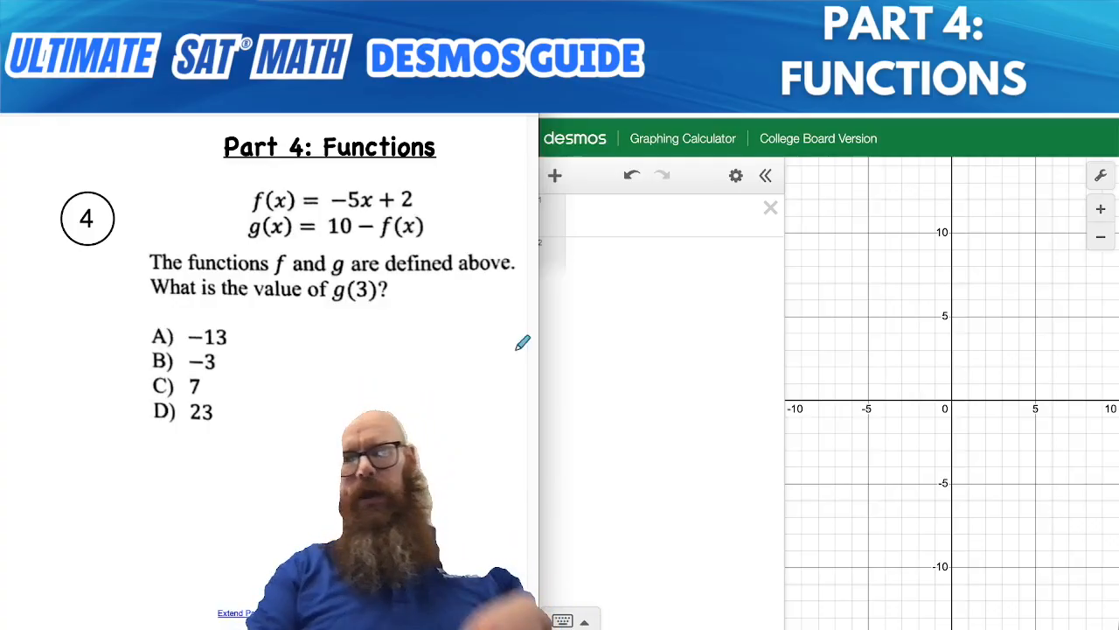
# - Define f(x) = −5x + 2 on the first expression line
pyautogui.click(627, 219)
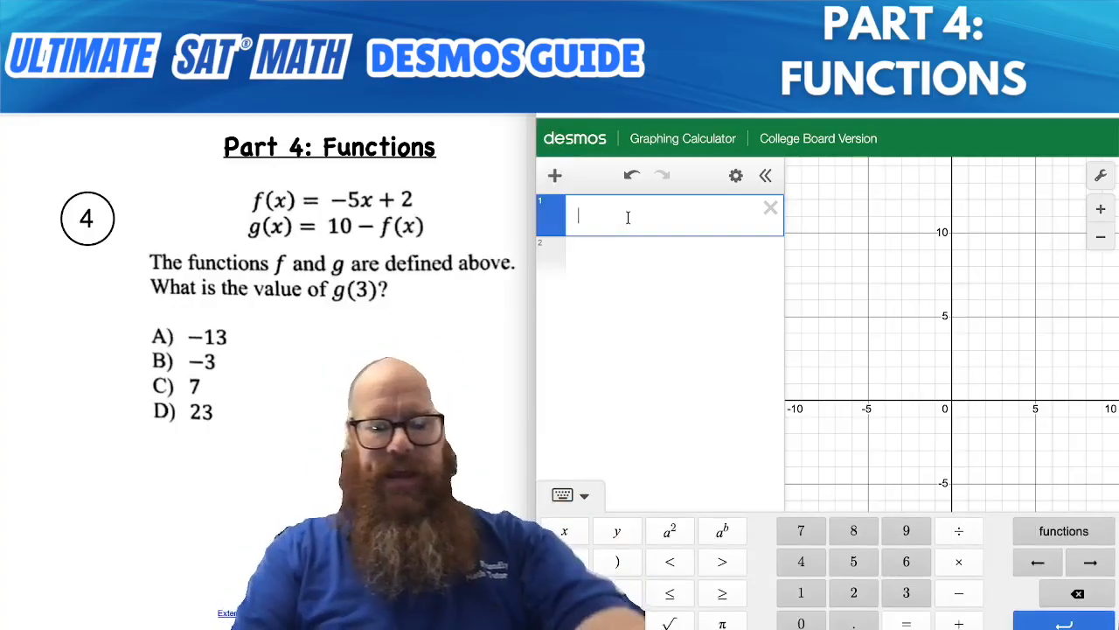
pyautogui.write('f(x)')
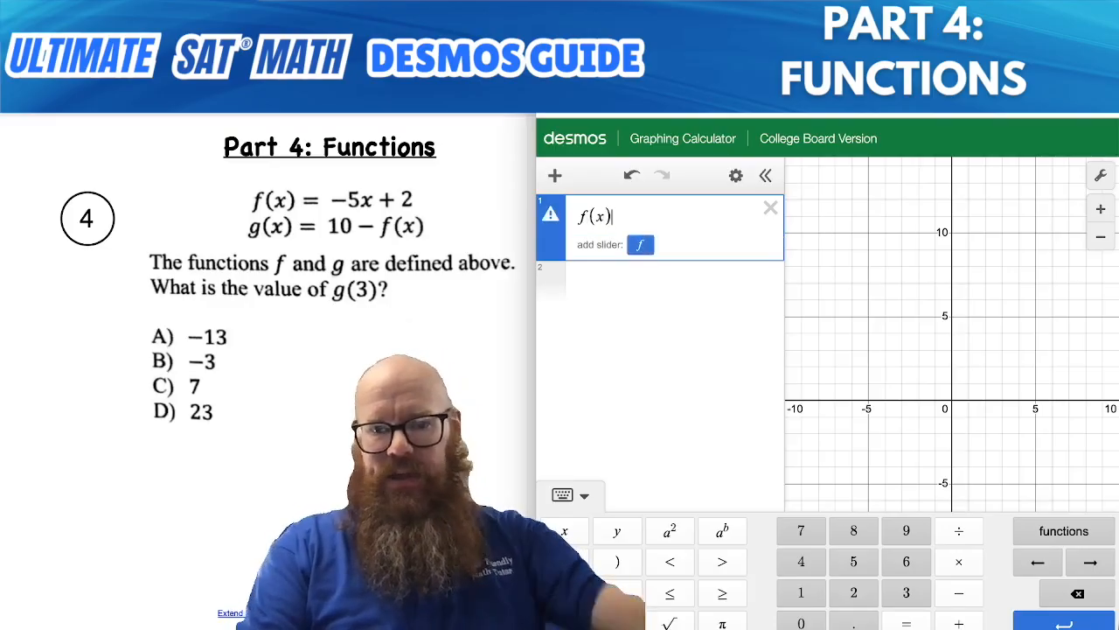
pyautogui.write('=')
pyautogui.write('-5x')
pyautogui.write('+2')
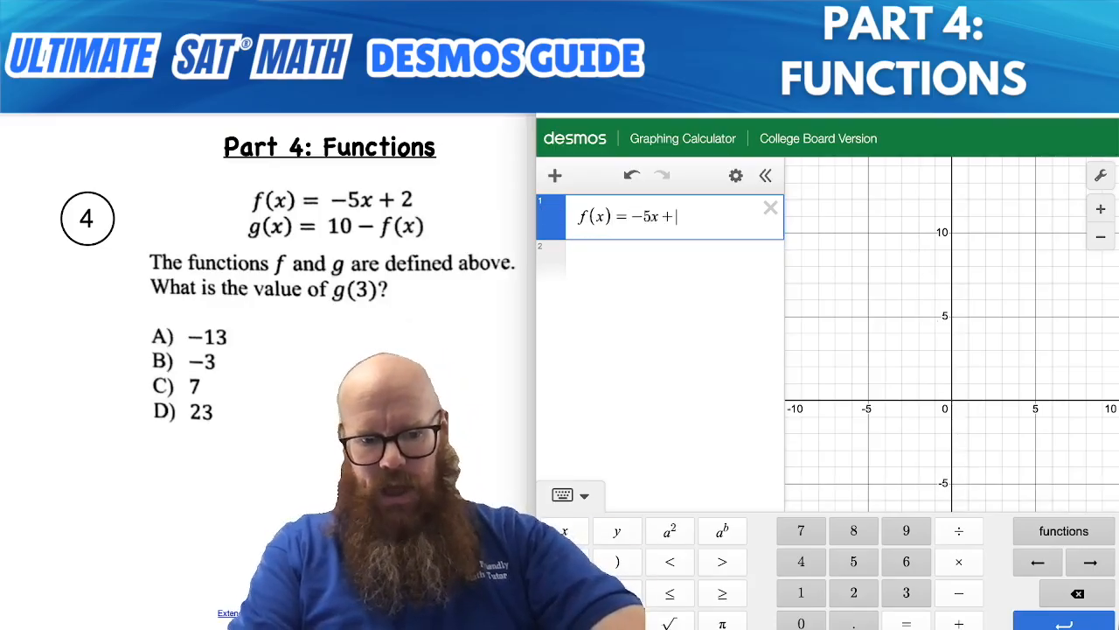
pyautogui.press('Return')
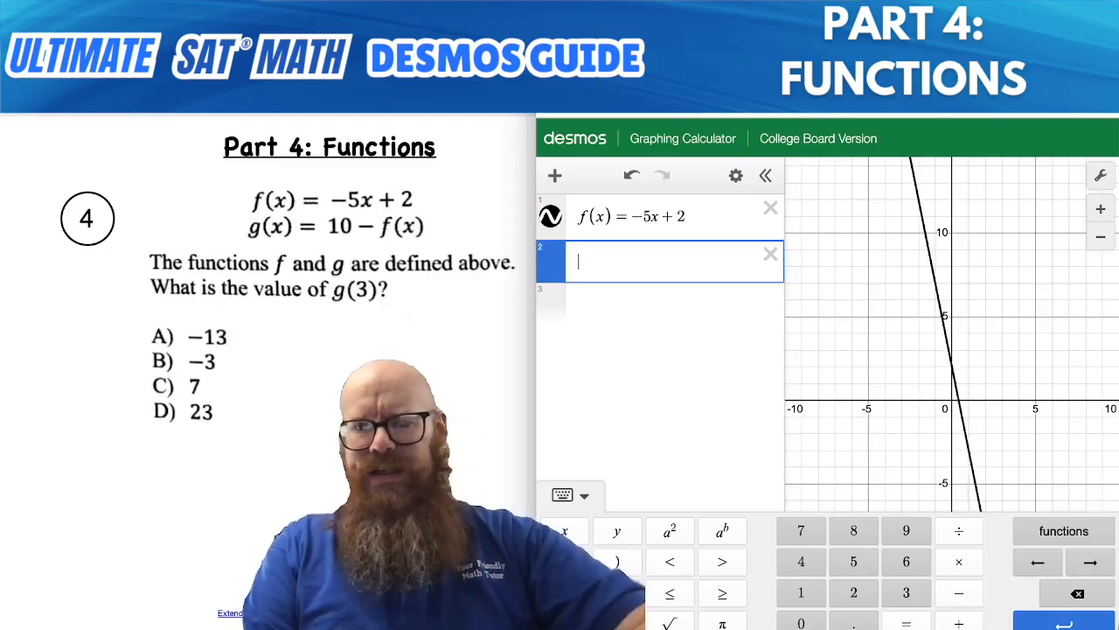
# - Define g(x) = 10 − f(x) on the second line and evaluate g(3) on the third line
pyautogui.write('g(x) ')
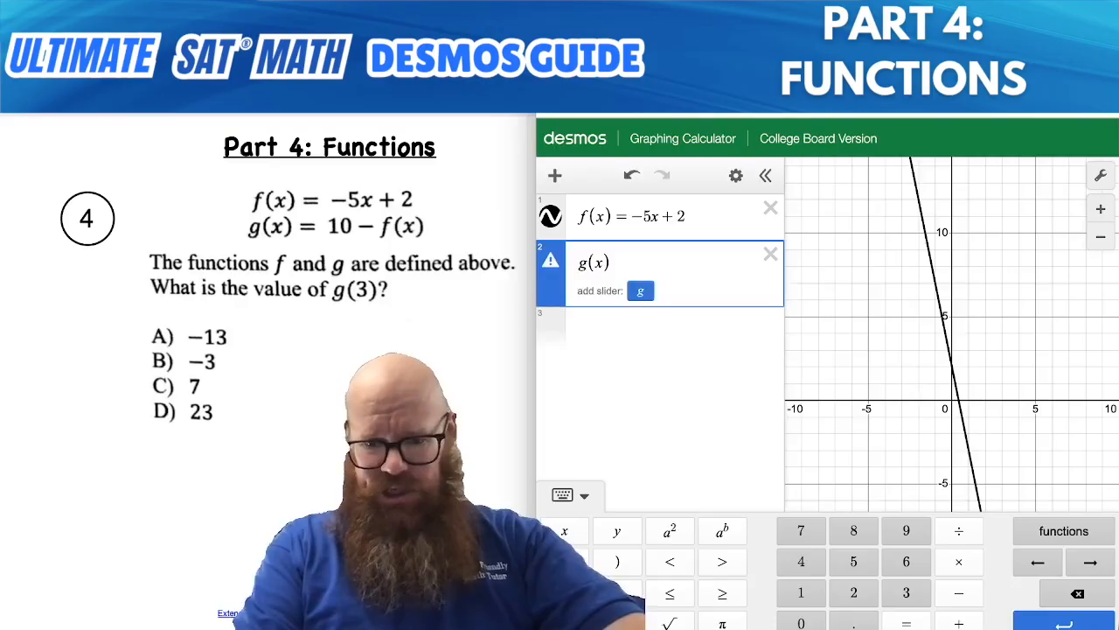
pyautogui.write('= 10')
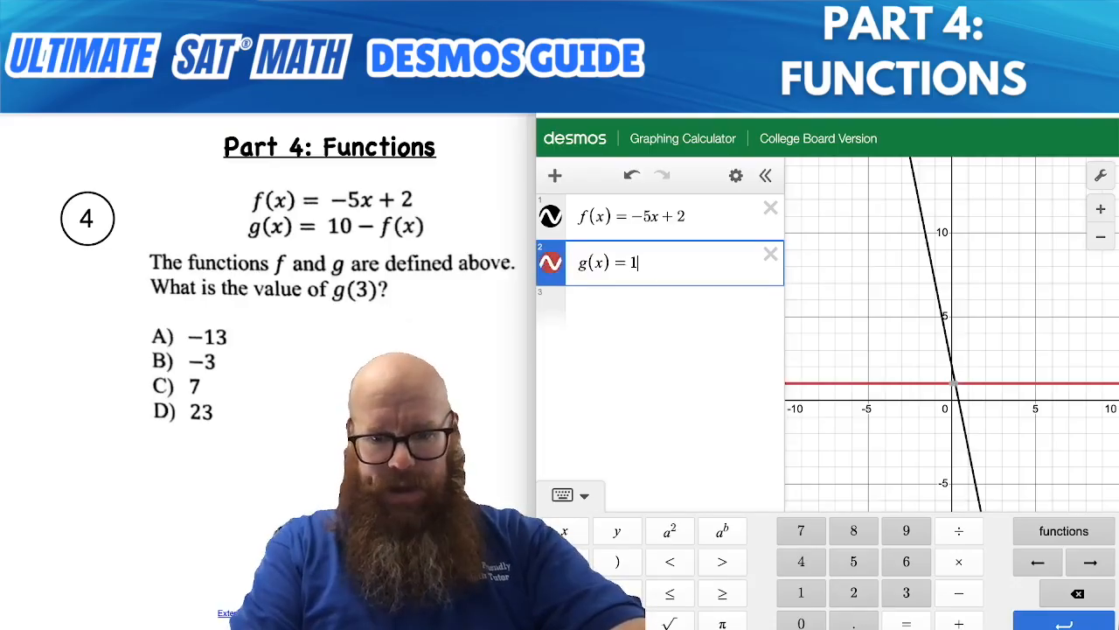
pyautogui.write('f(x')
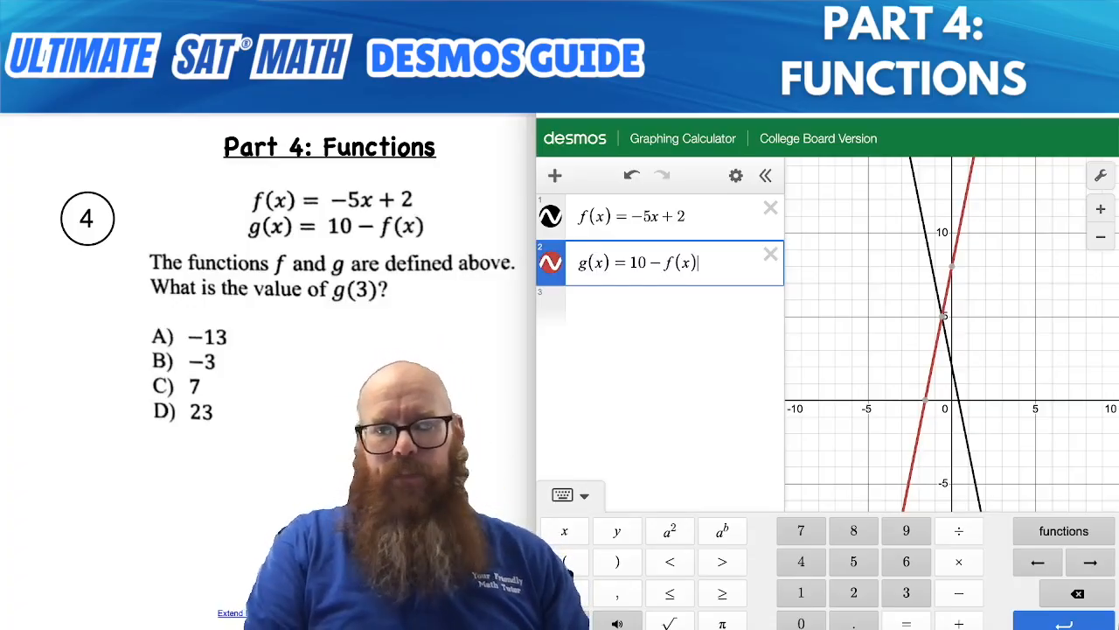
pyautogui.press('Return')
pyautogui.write('g')
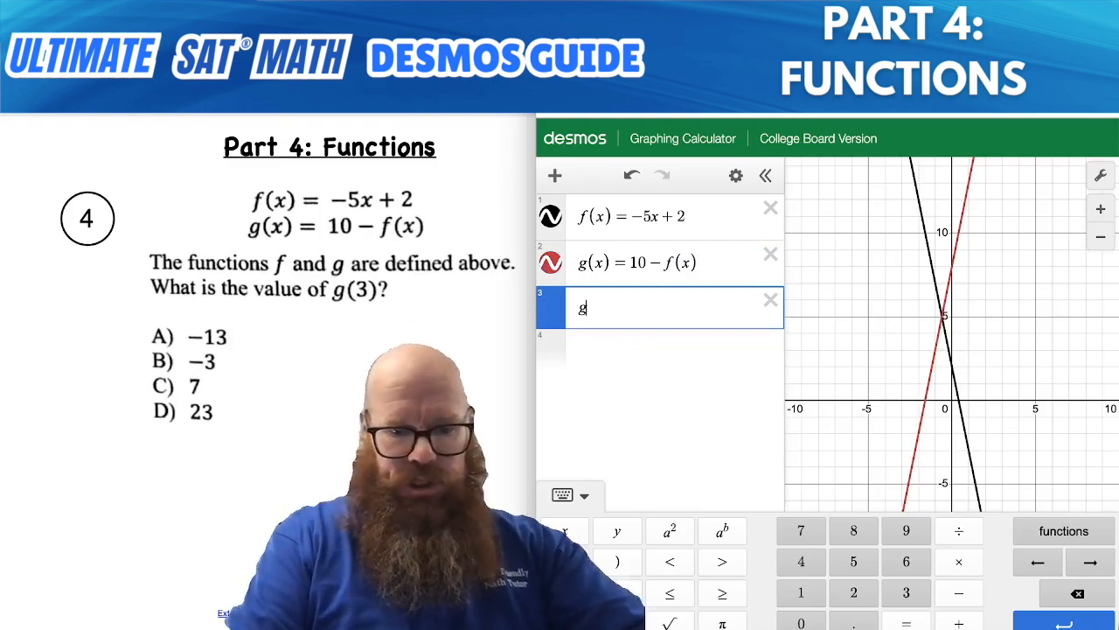
pyautogui.write('(3)')
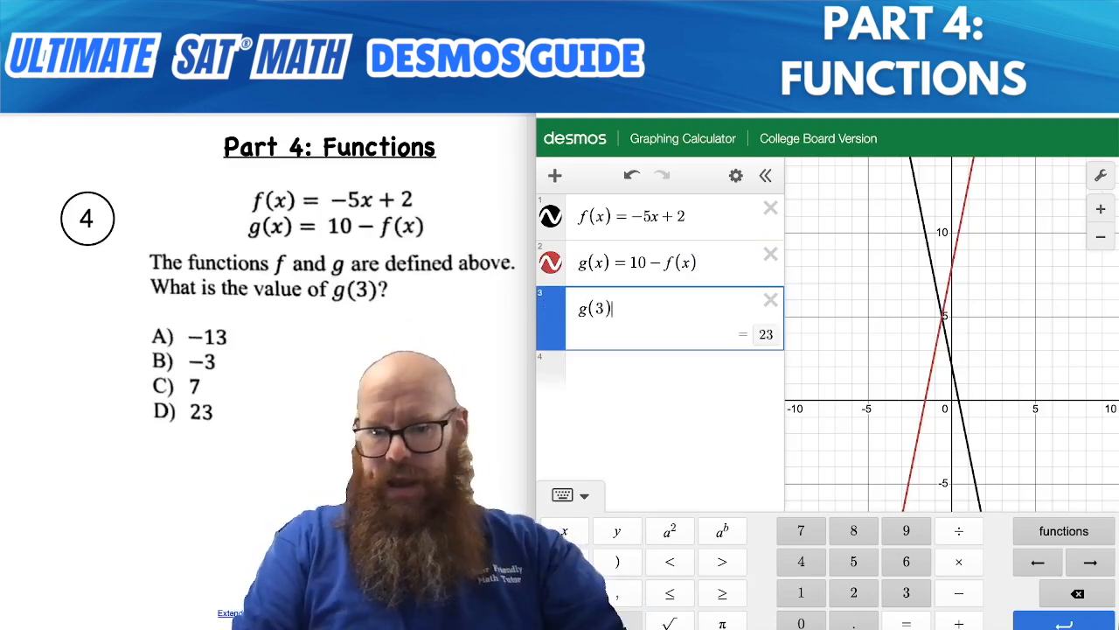
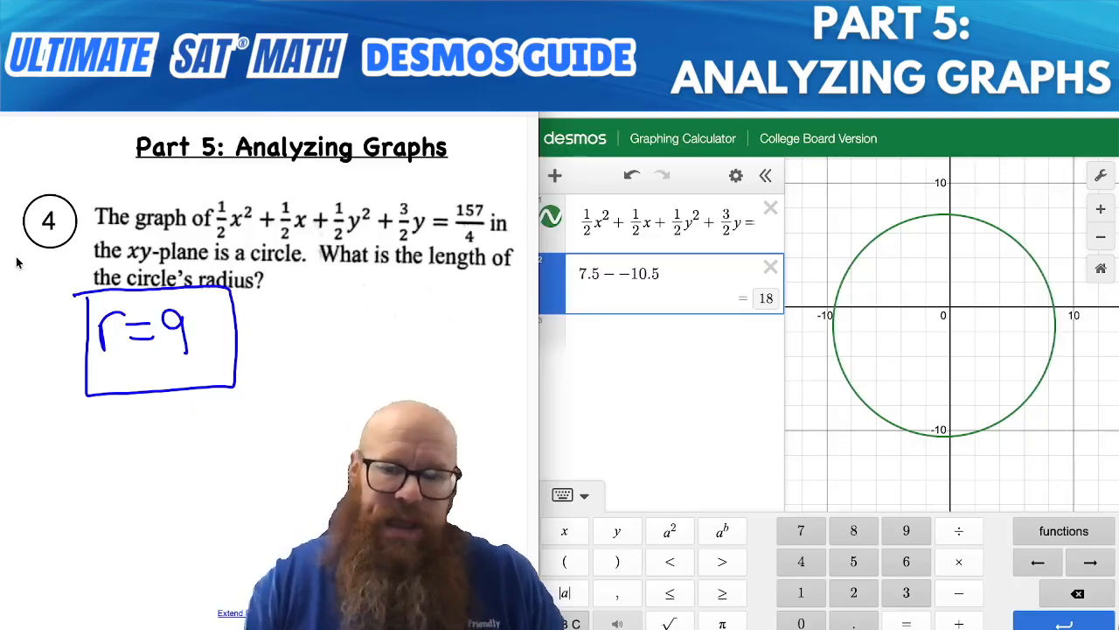
# - Show the coordinates of the circle's highest and lowest points, and dismiss the labels again
pyautogui.click(866, 248)
pyautogui.click(946, 217)
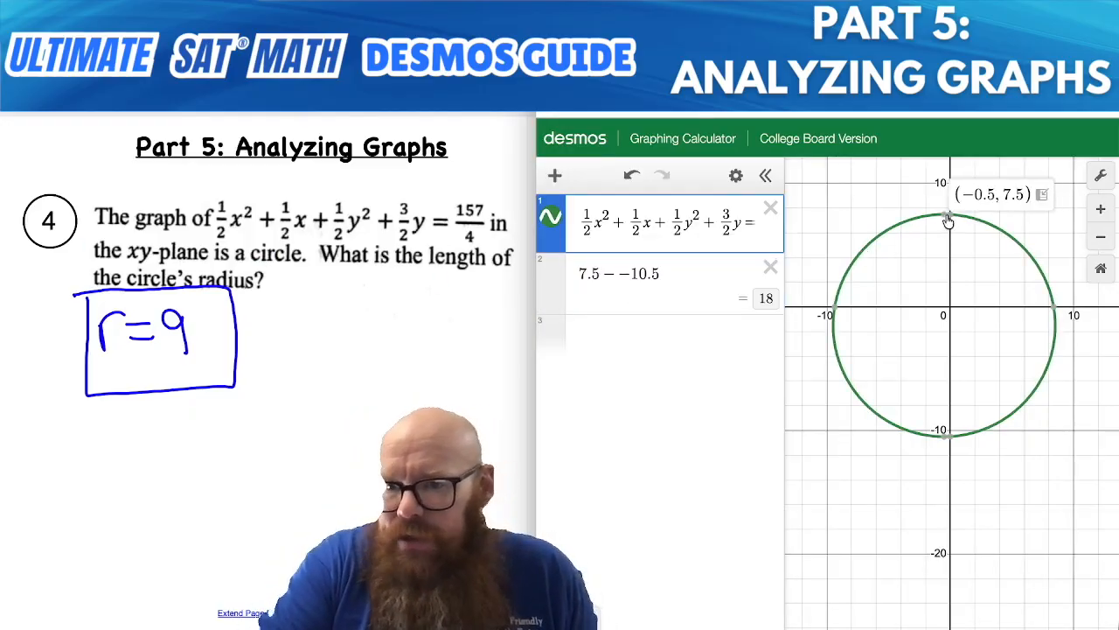
pyautogui.click(944, 435)
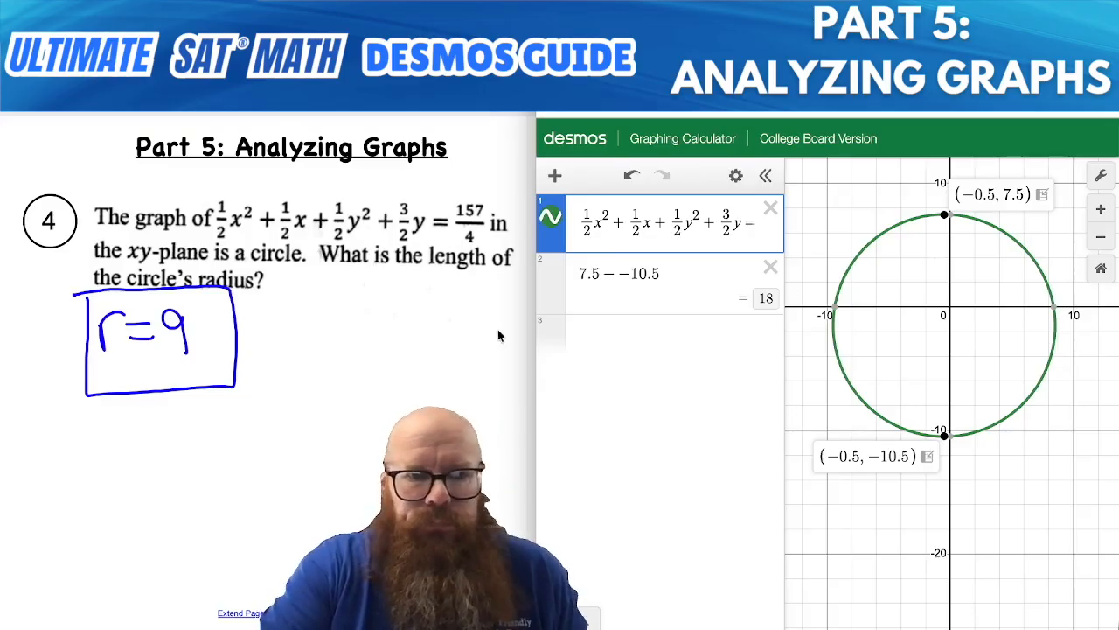
pyautogui.click(706, 289)
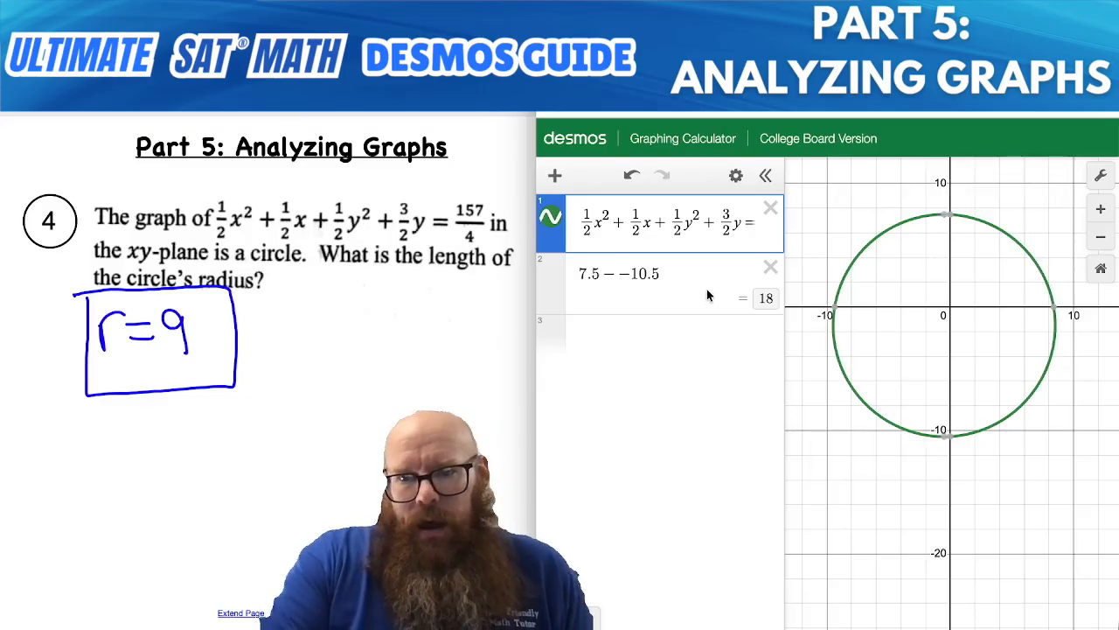
# - Delete the subtraction and the circle equation, and reset the graph to its default view
pyautogui.click(769, 269)
pyautogui.click(771, 207)
pyautogui.click(1101, 269)
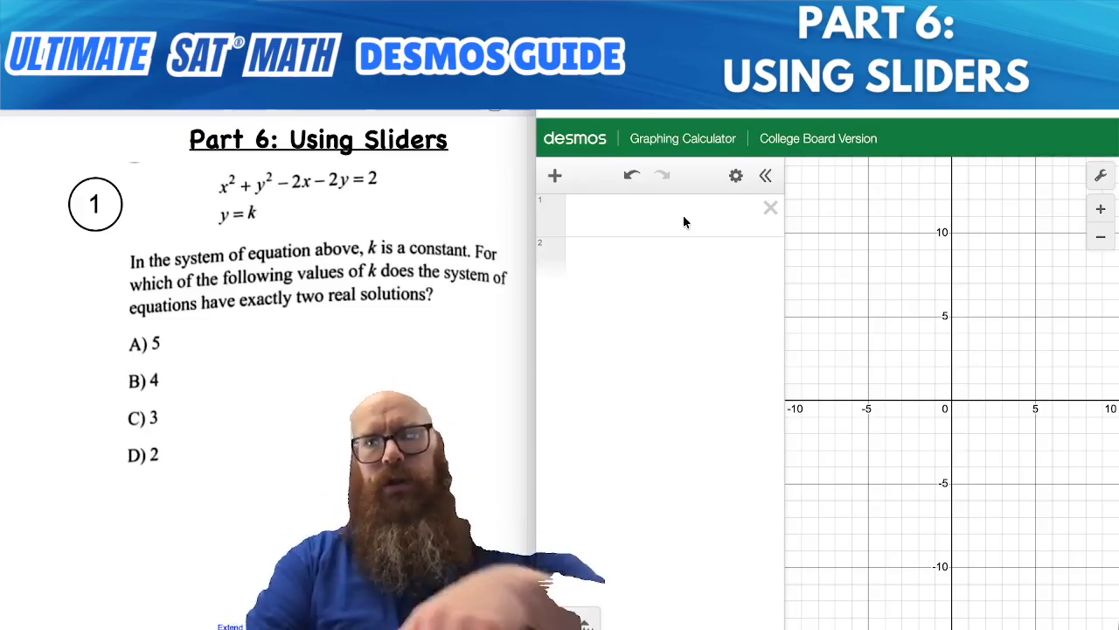
# - Graph the circle x^2 + y^2 − 2x − 2y = 2 on the first expression line
pyautogui.click(638, 230)
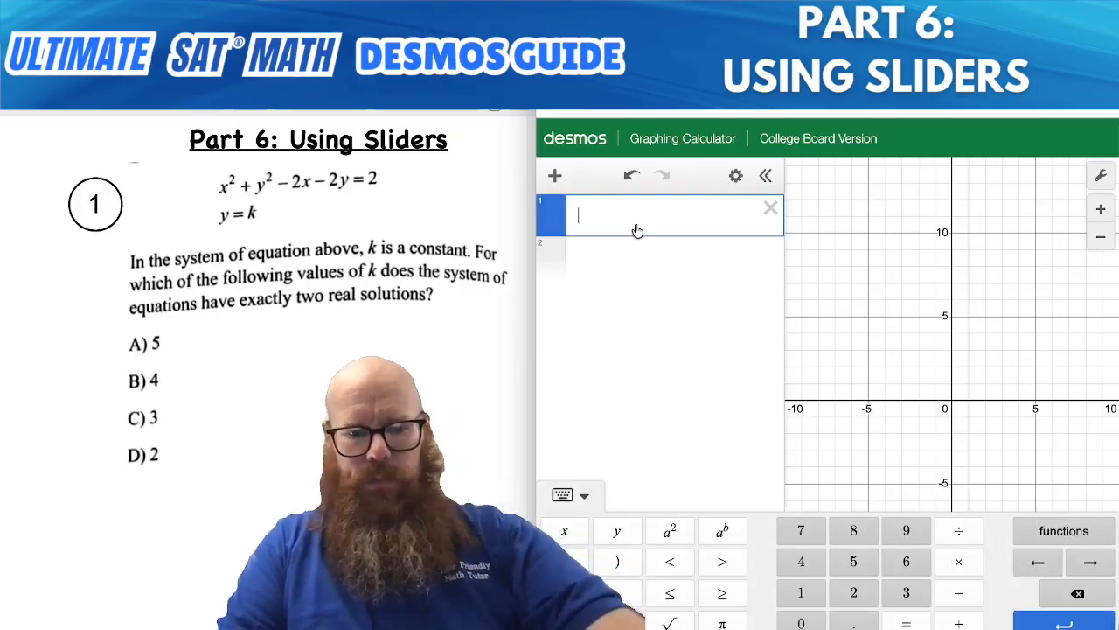
pyautogui.write('x^2')
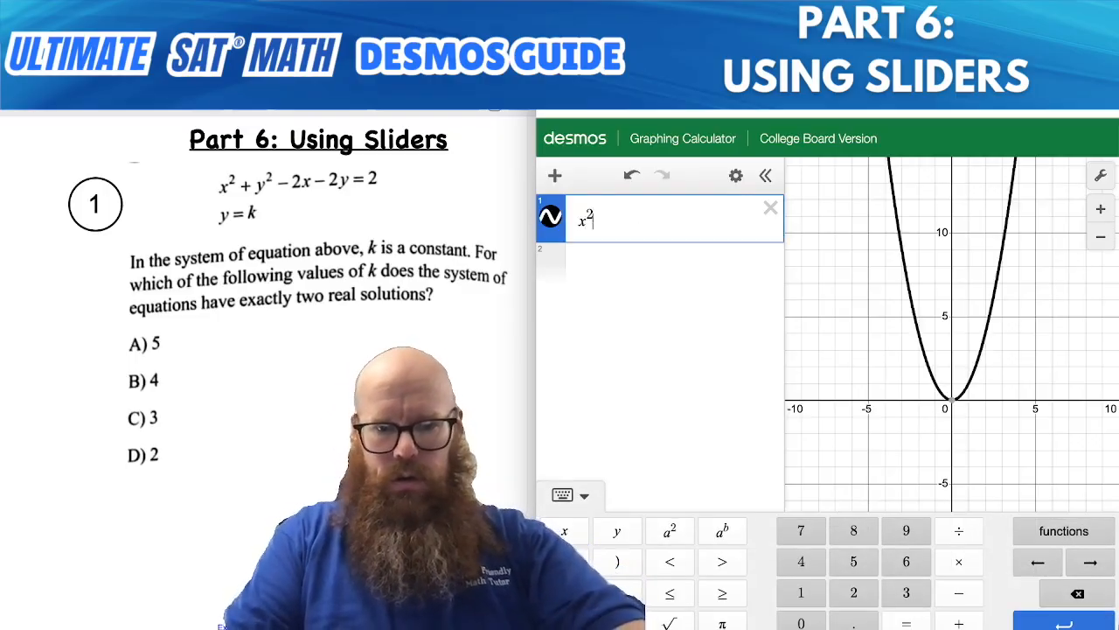
pyautogui.write('+y')
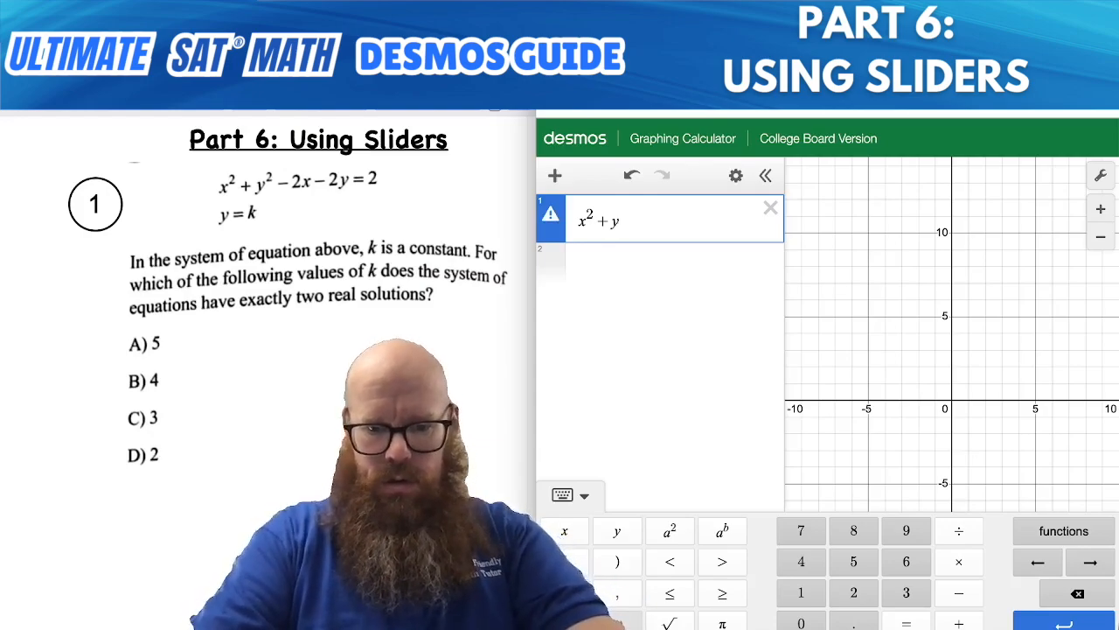
pyautogui.write('^2')
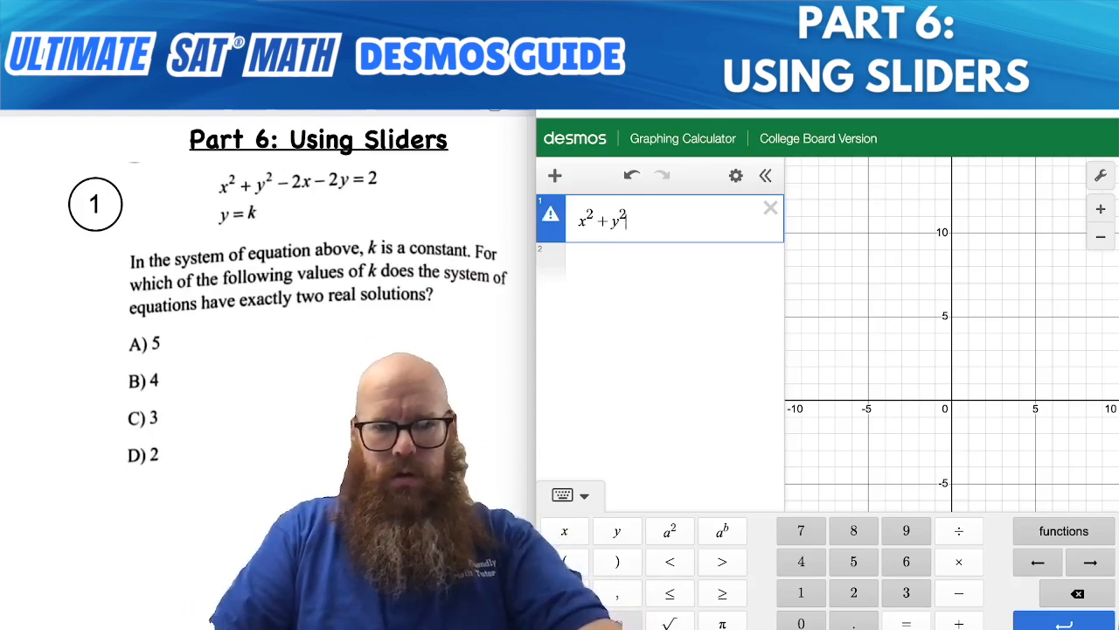
pyautogui.write('-2')
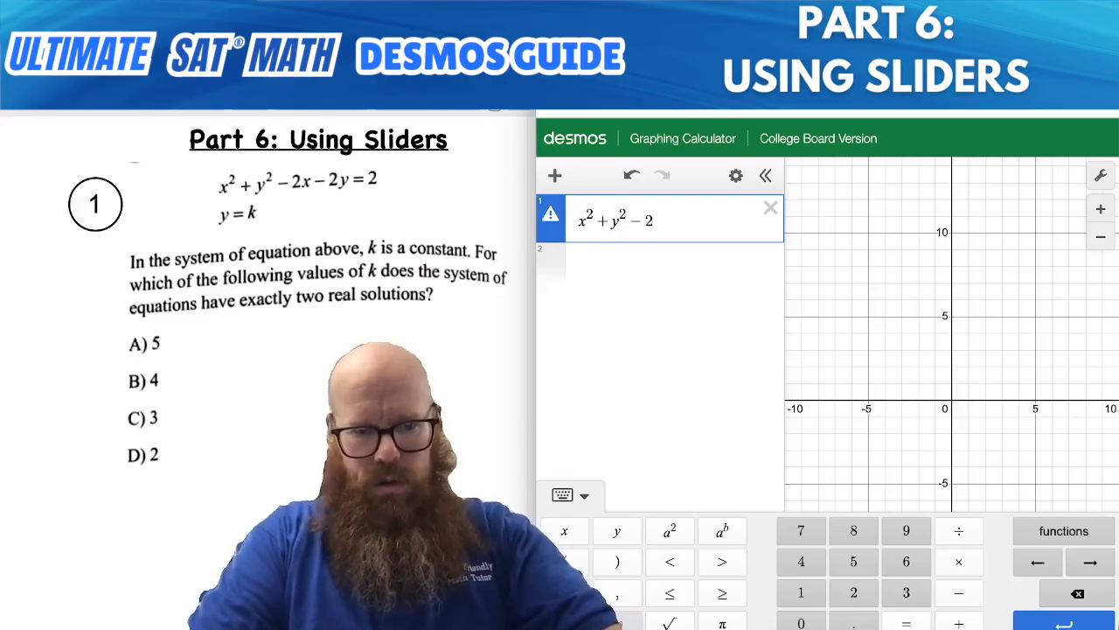
pyautogui.write('x-2y')
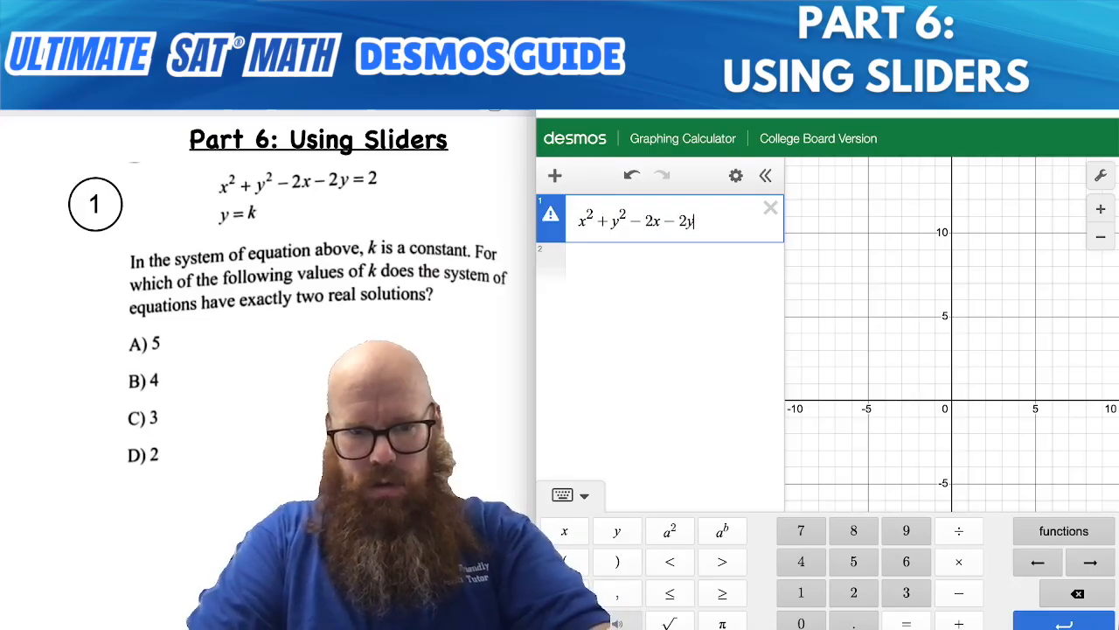
pyautogui.write('=2')
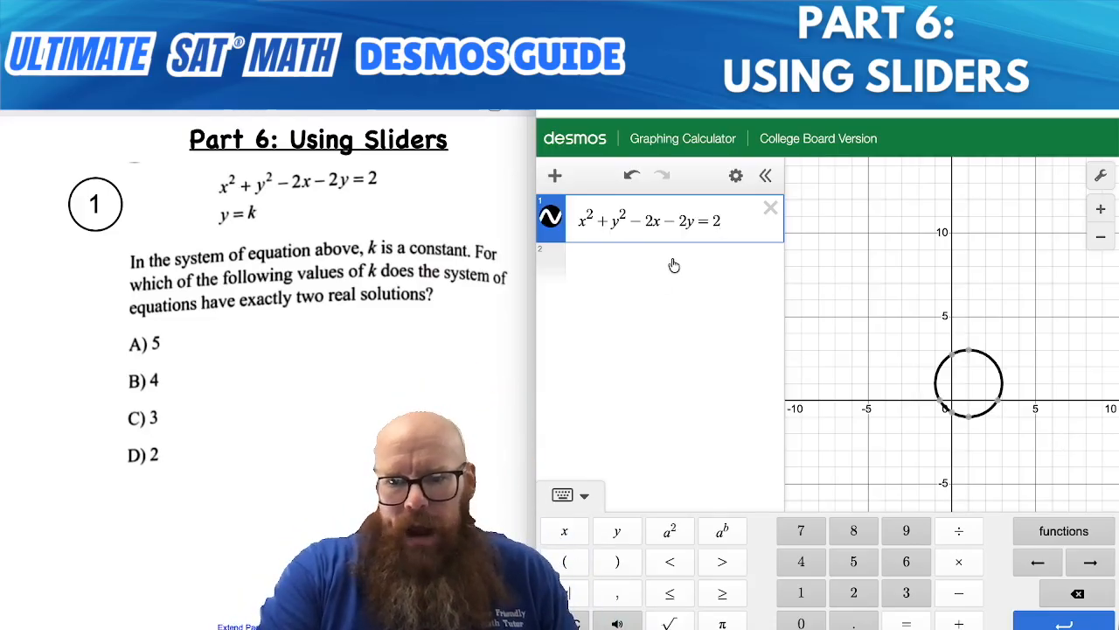
# - Enter y = k on the second line with a slider for k, temporarily writing it as y = kx to create the slider
pyautogui.click(619, 259)
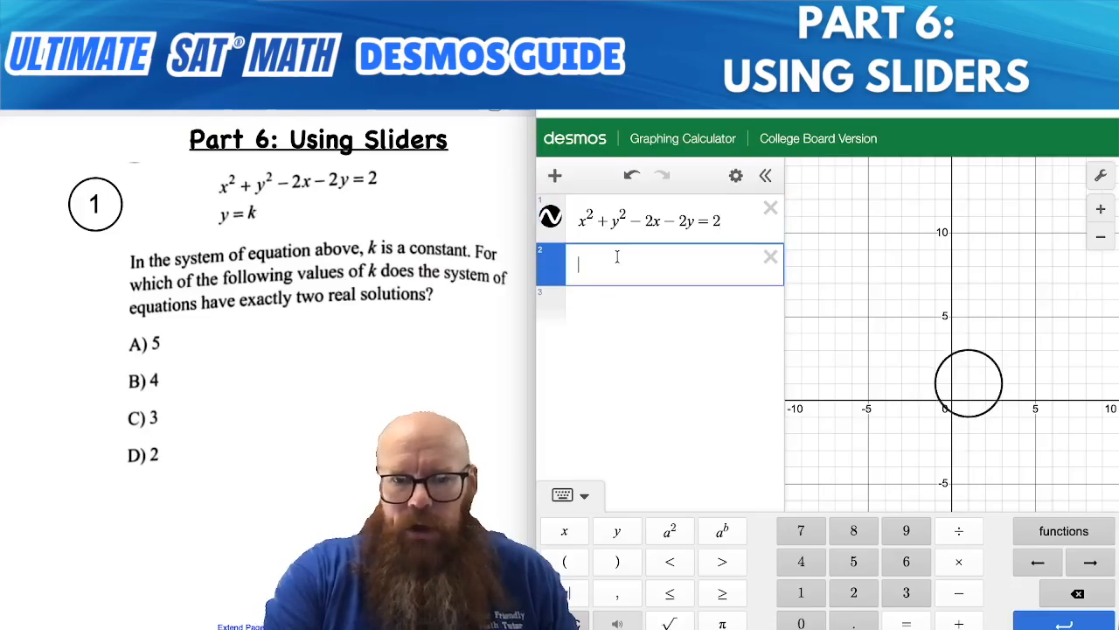
pyautogui.write('y = k')
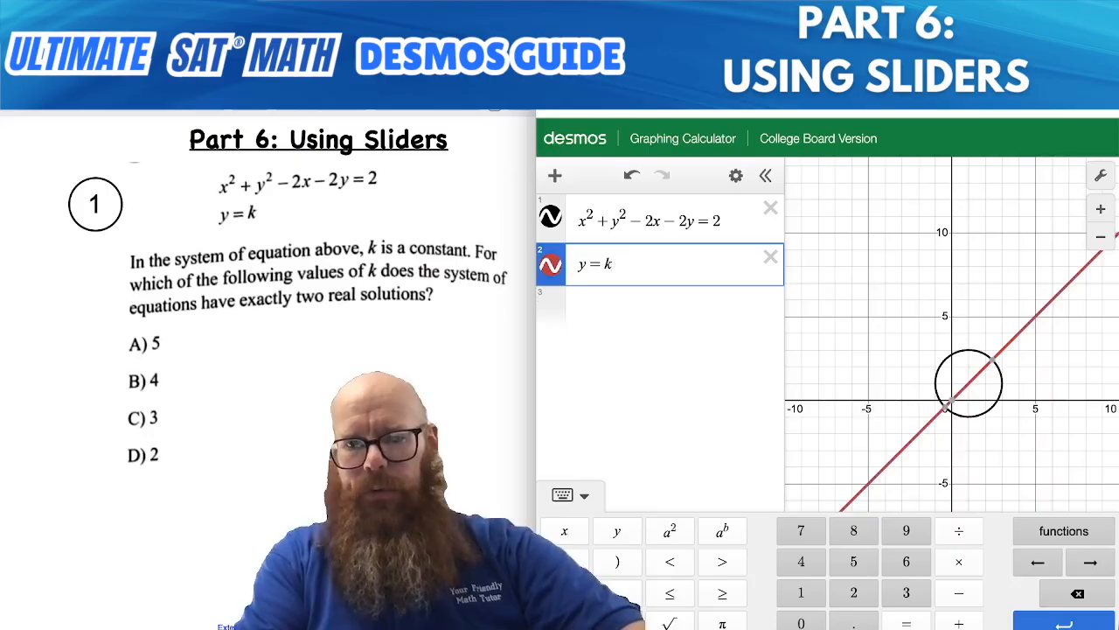
pyautogui.write('x')
pyautogui.click(643, 290)
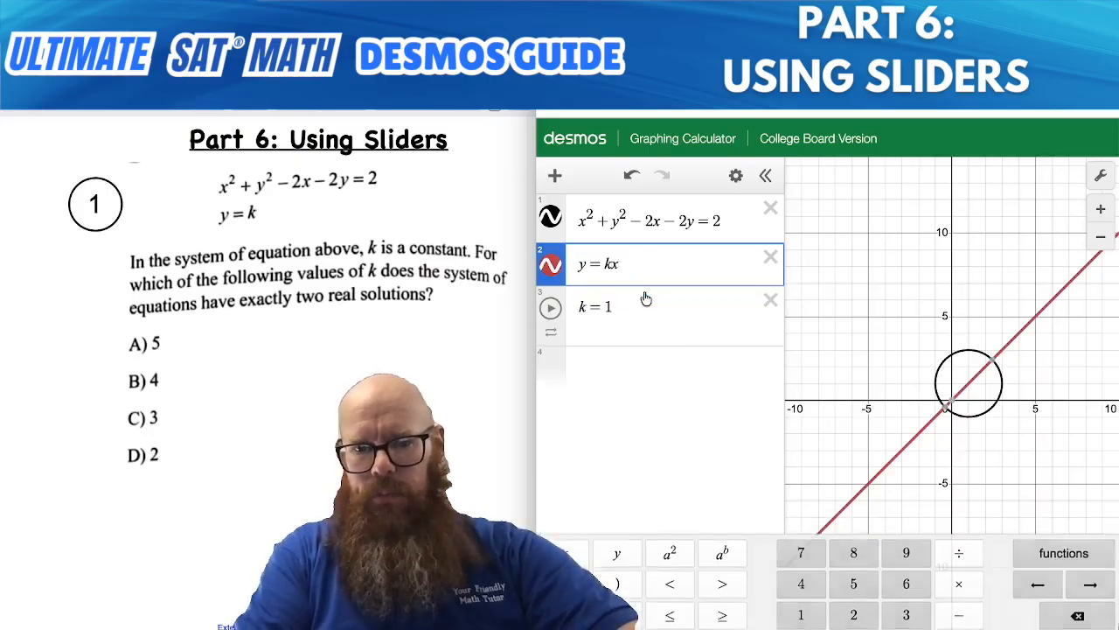
pyautogui.click(629, 260)
pyautogui.press('BackSpace')
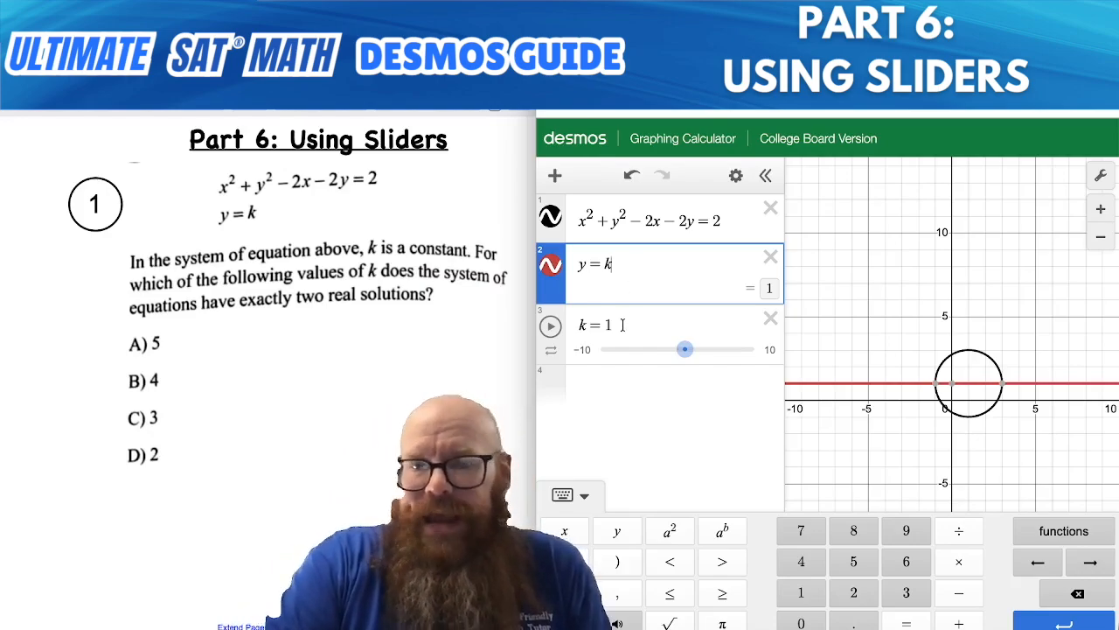
# - Set k to 5, 4, 3 and 2 in turn to test the answer choices, and label where the k = 2 line crosses the circle
pyautogui.click(622, 324)
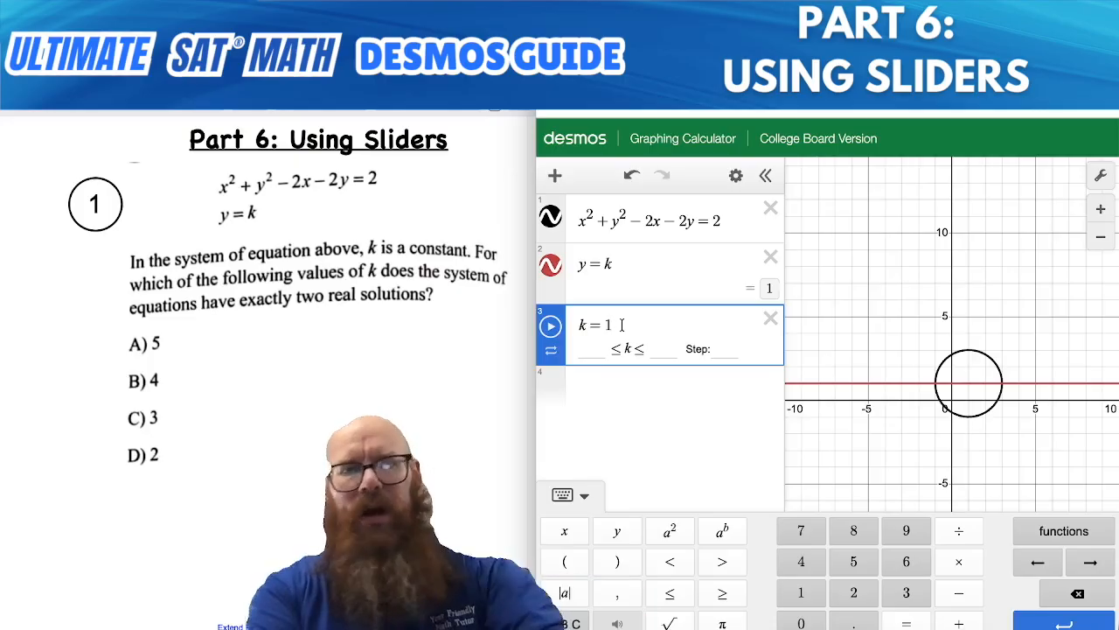
pyautogui.press('BackSpace')
pyautogui.write('5')
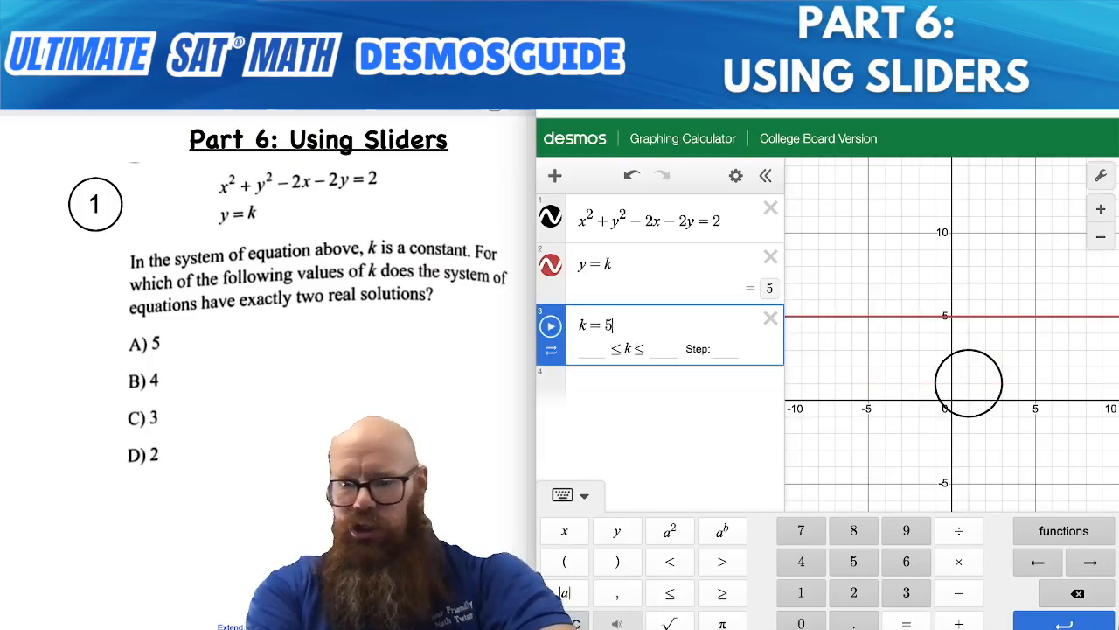
pyautogui.press('BackSpace')
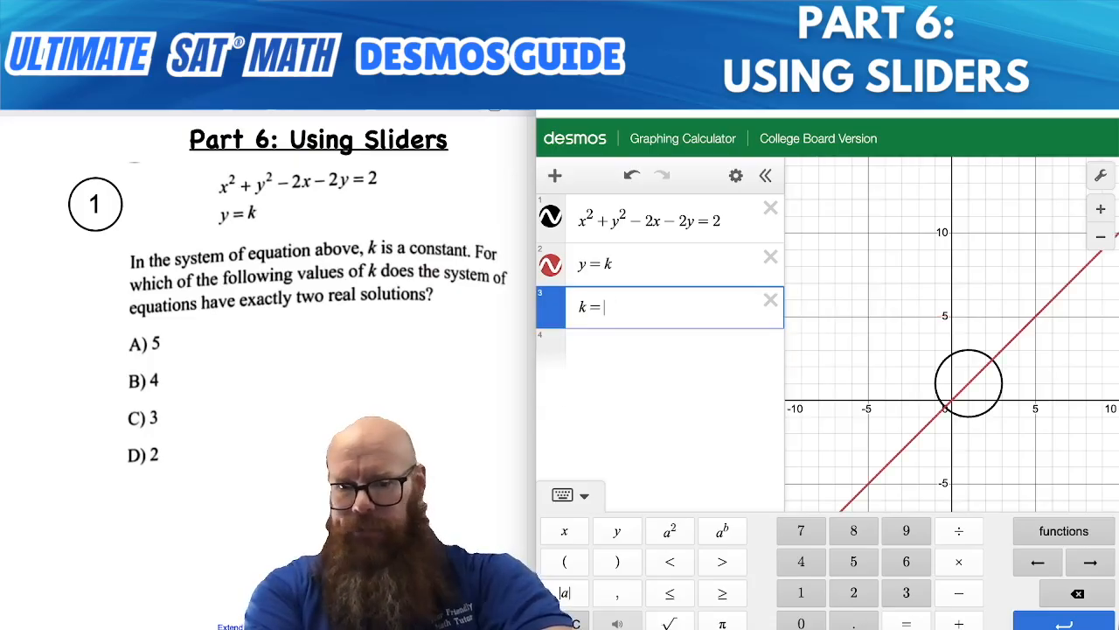
pyautogui.write('4')
pyautogui.press('BackSpace')
pyautogui.write('3')
pyautogui.press('BackSpace')
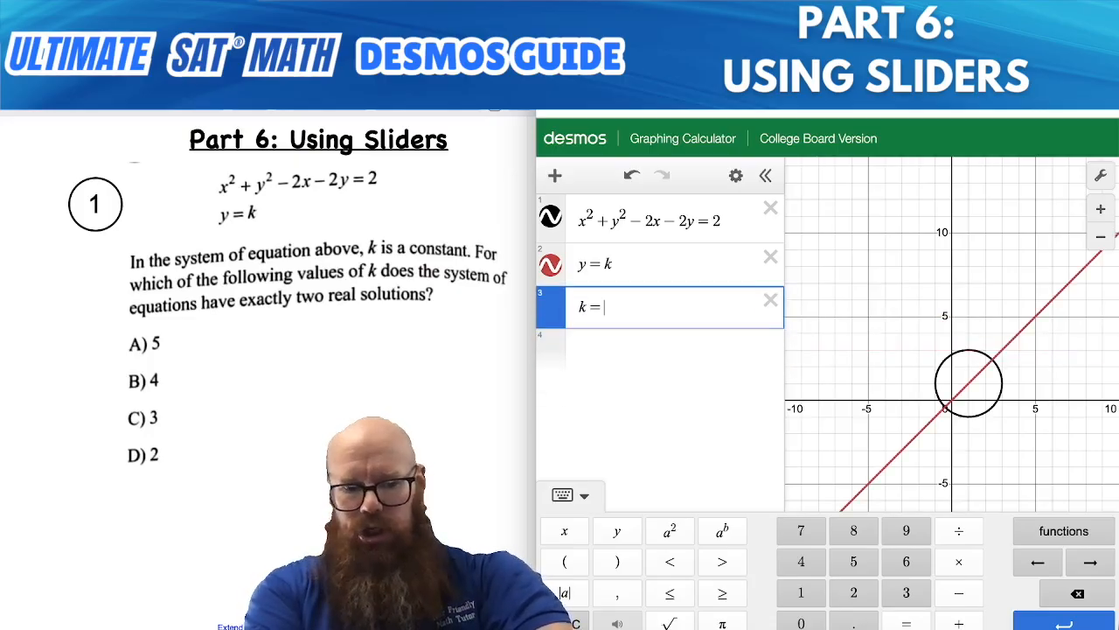
pyautogui.write('2')
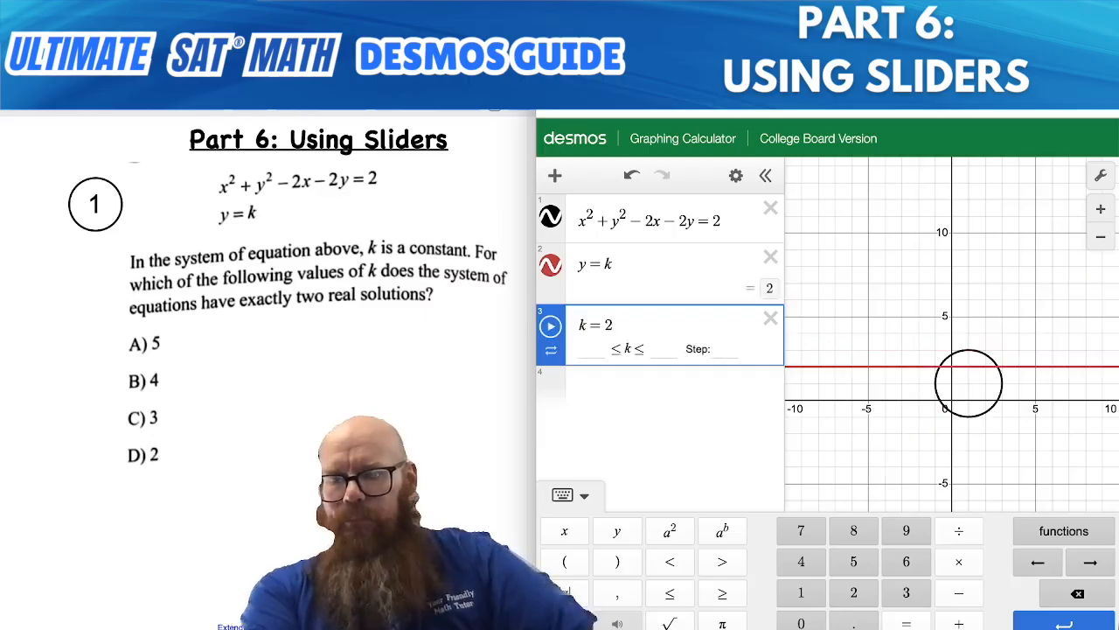
pyautogui.click(999, 369)
pyautogui.click(939, 367)
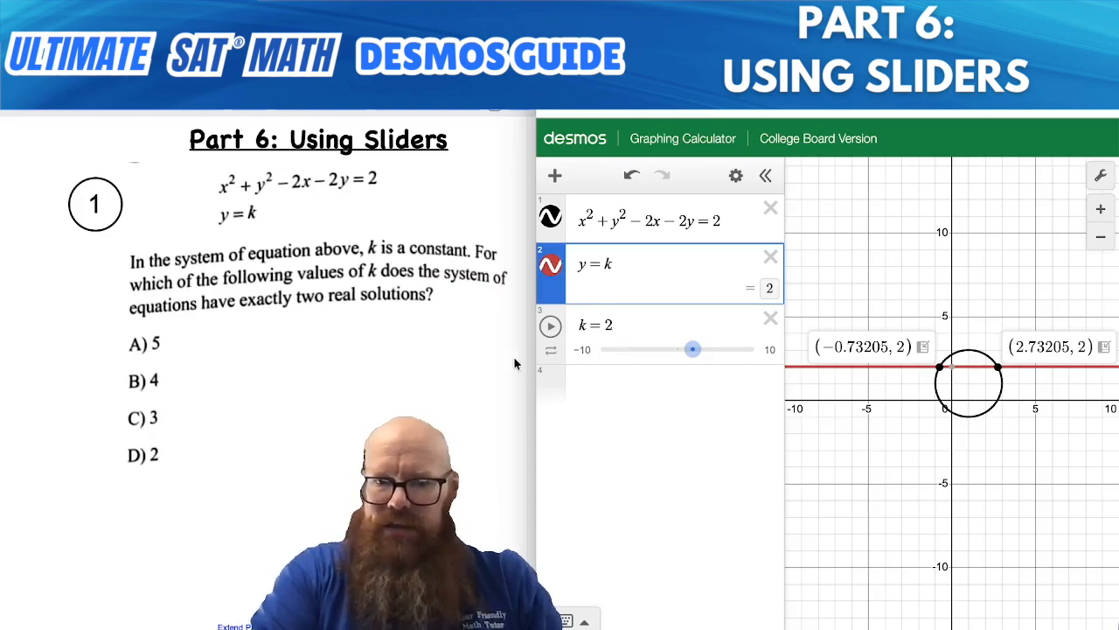
# - Shift k slightly with its slider, set it back to 2, and circle answer D) 2 for question 1
pyautogui.moveTo(693, 349)
pyautogui.mouseDown()
pyautogui.moveTo(715, 351)
pyautogui.moveTo(633, 352)
pyautogui.moveTo(695, 349)
pyautogui.mouseUp()
pyautogui.click(644, 327)
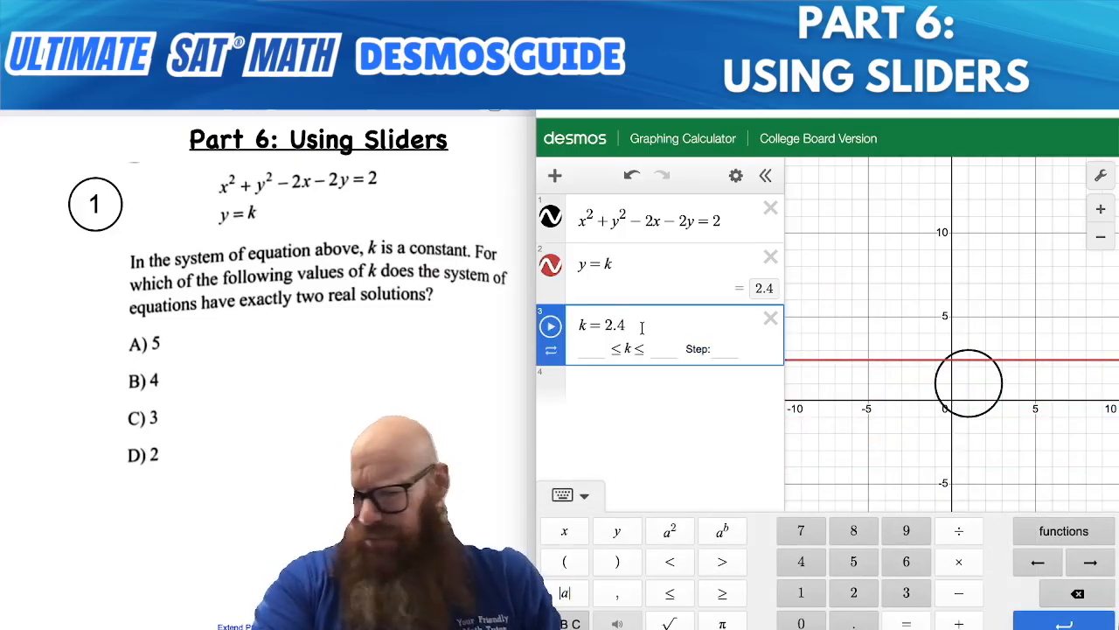
pyautogui.press('BackSpace')
pyautogui.press('BackSpace')
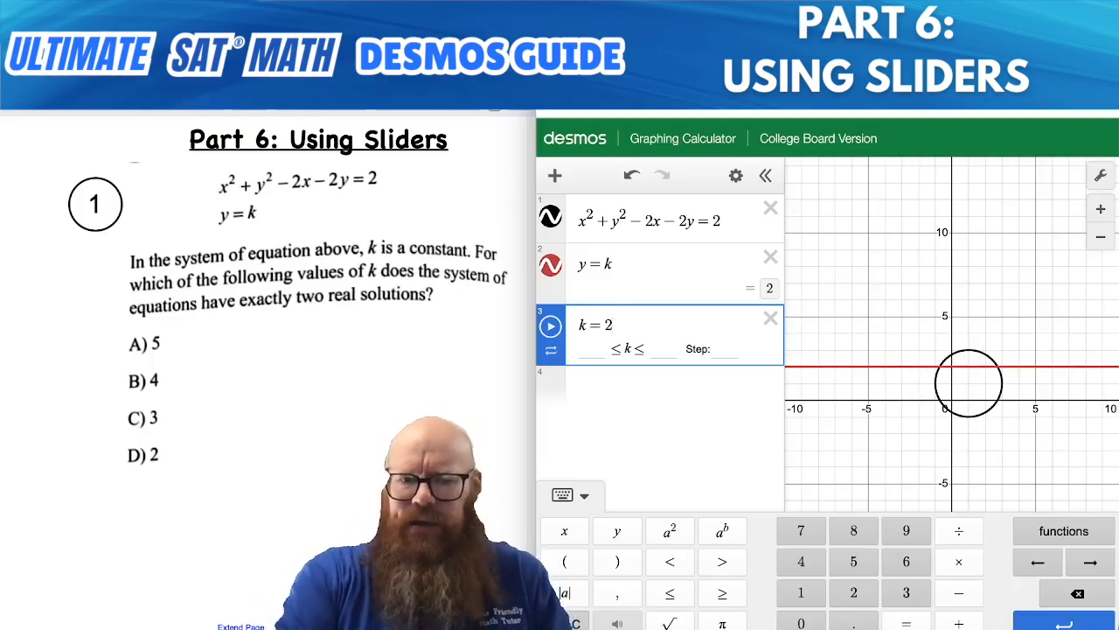
pyautogui.moveTo(165, 428)
pyautogui.mouseDown()
pyautogui.moveTo(112, 455)
pyautogui.moveTo(187, 462)
pyautogui.moveTo(181, 425)
pyautogui.moveTo(158, 419)
pyautogui.mouseUp()
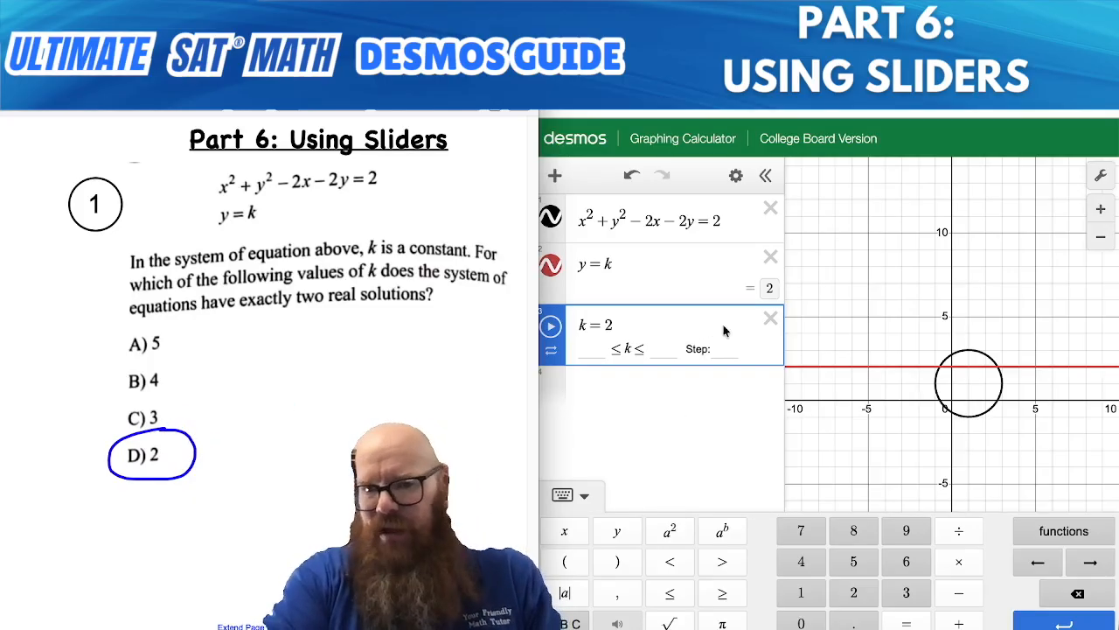
# - Delete the k slider and test the line directly as y = 5 and y = 2 on the second line
pyautogui.click(770, 318)
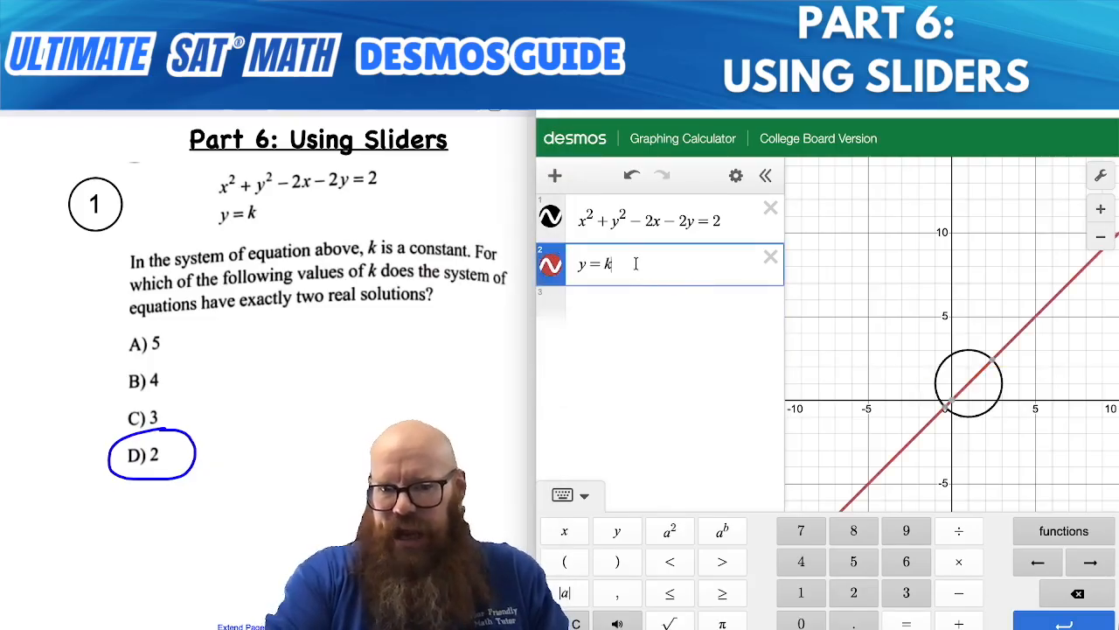
pyautogui.press('BackSpace')
pyautogui.write('5')
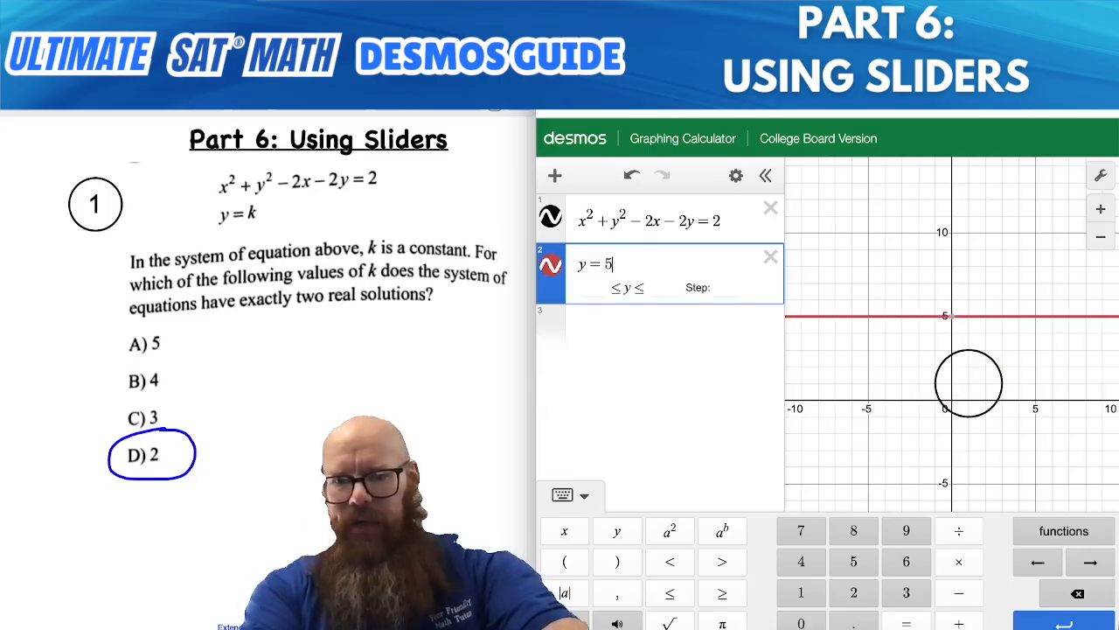
pyautogui.press('BackSpace')
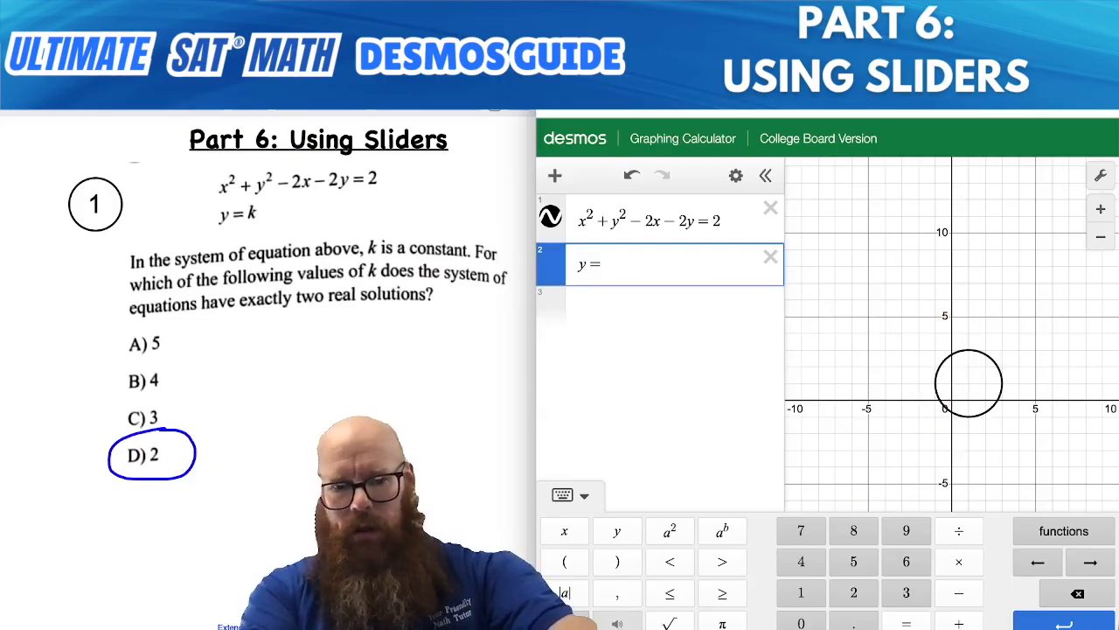
pyautogui.write('2')
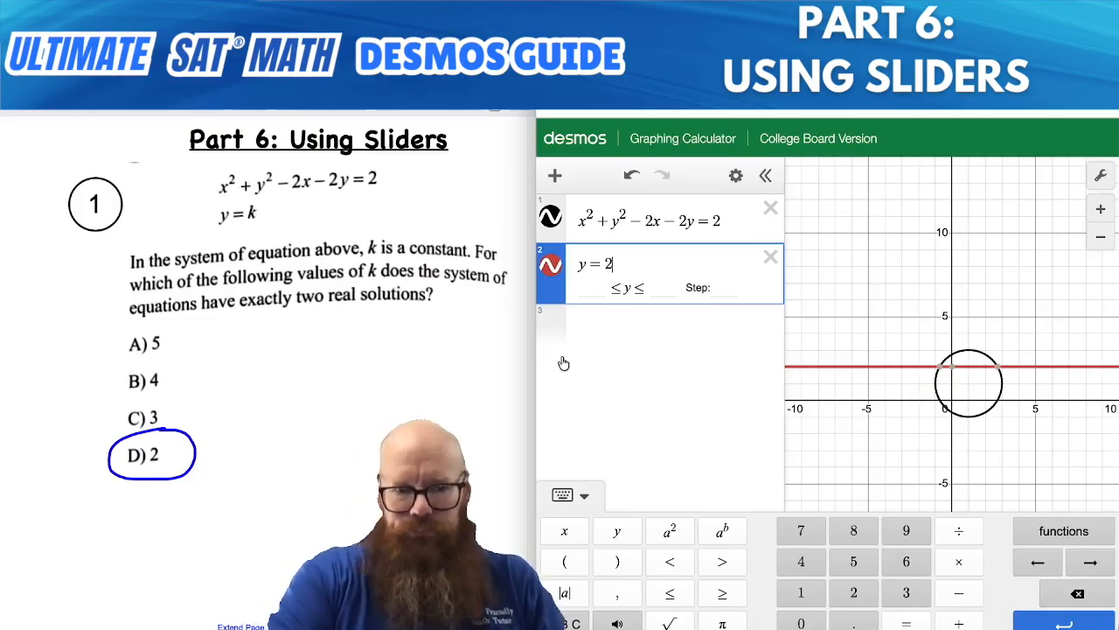
# - Delete the line and circle equations, and advance the worksheet to question 2
pyautogui.click(770, 257)
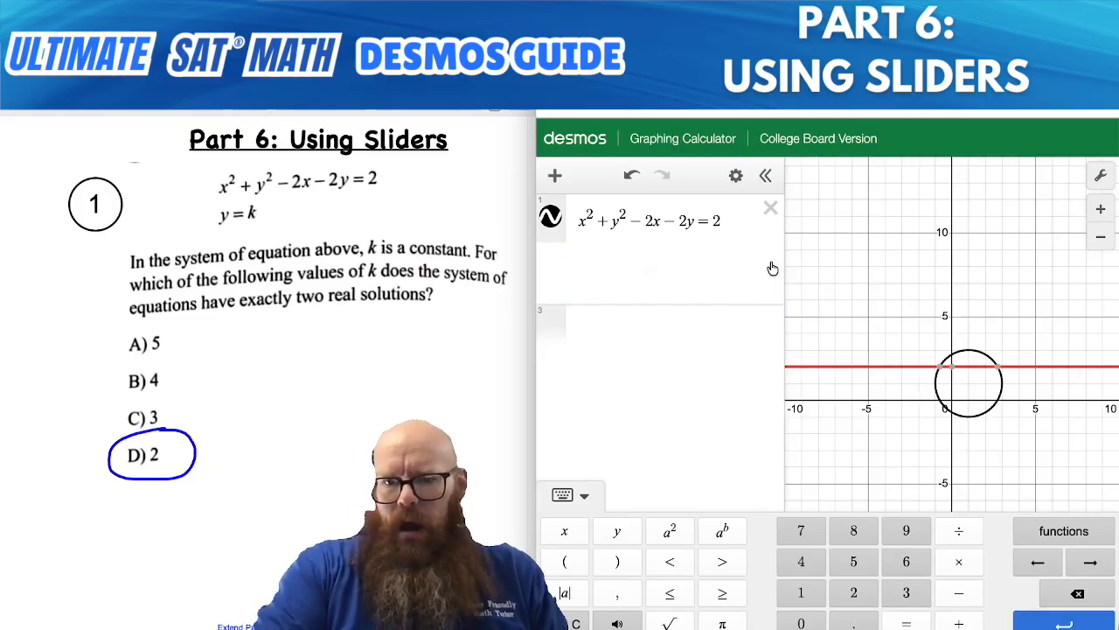
pyautogui.click(771, 209)
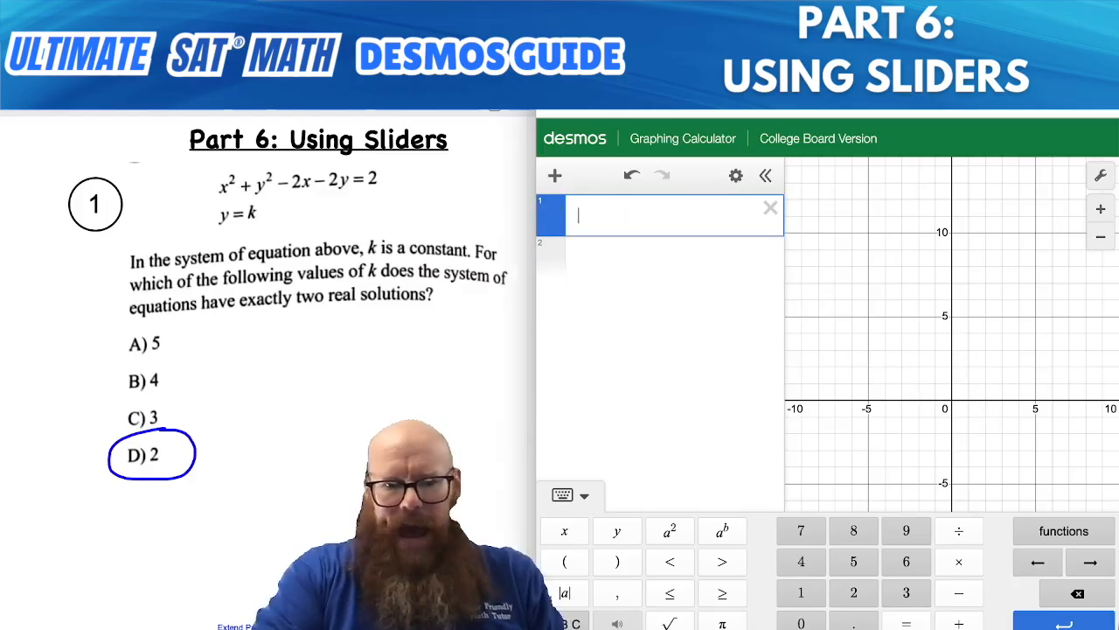
pyautogui.press('pagedown')
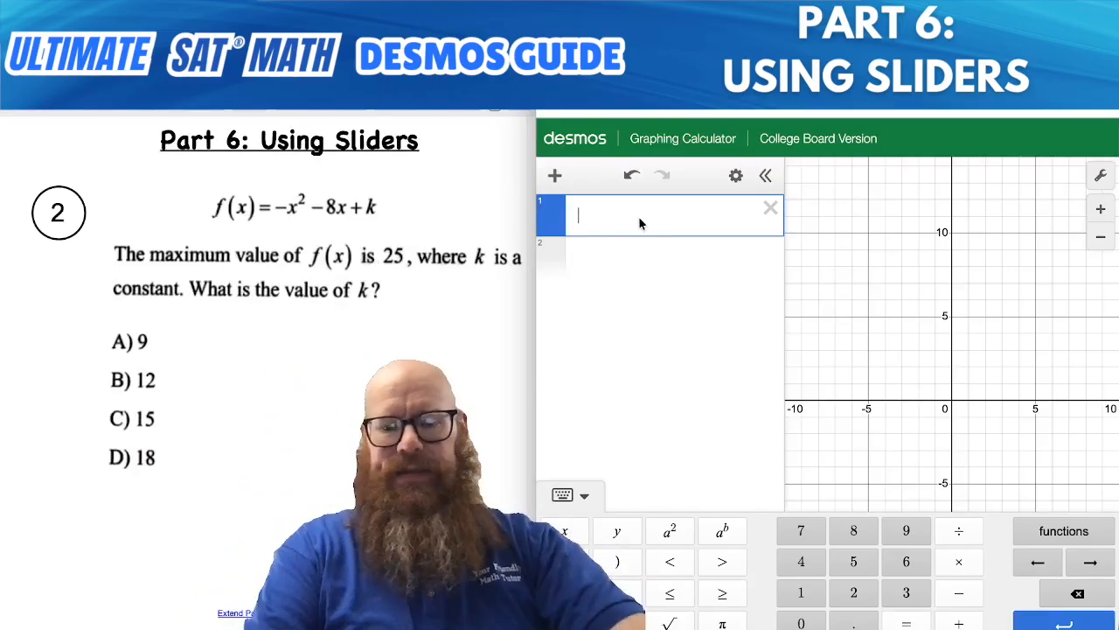
# - Graph −x^2 − 8x + k on the first expression line with a slider for k
pyautogui.write('-')
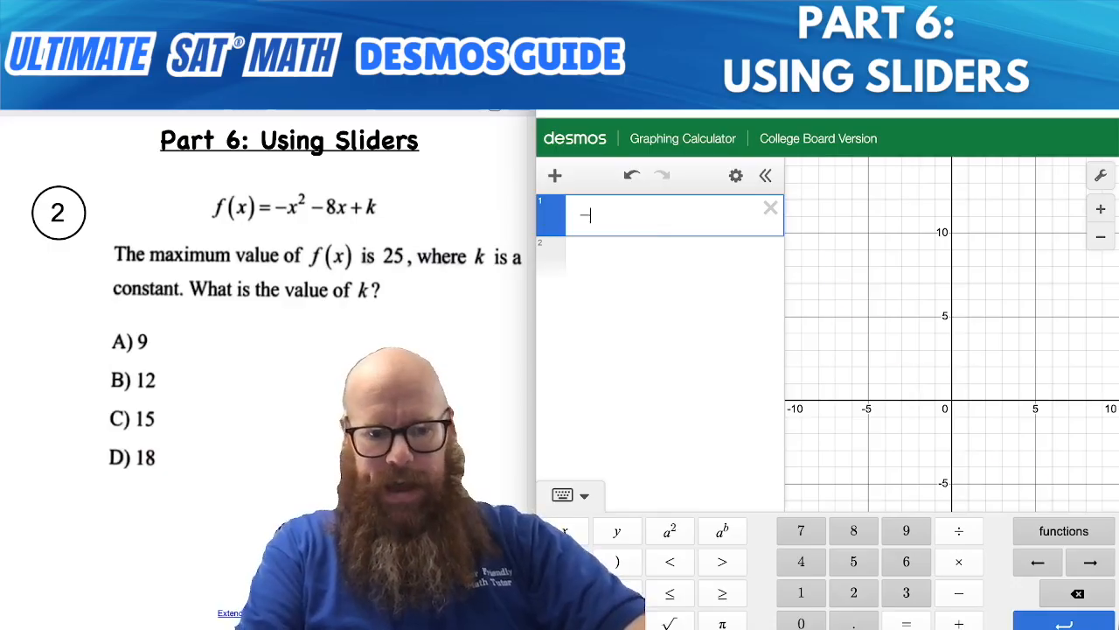
pyautogui.write('x^2')
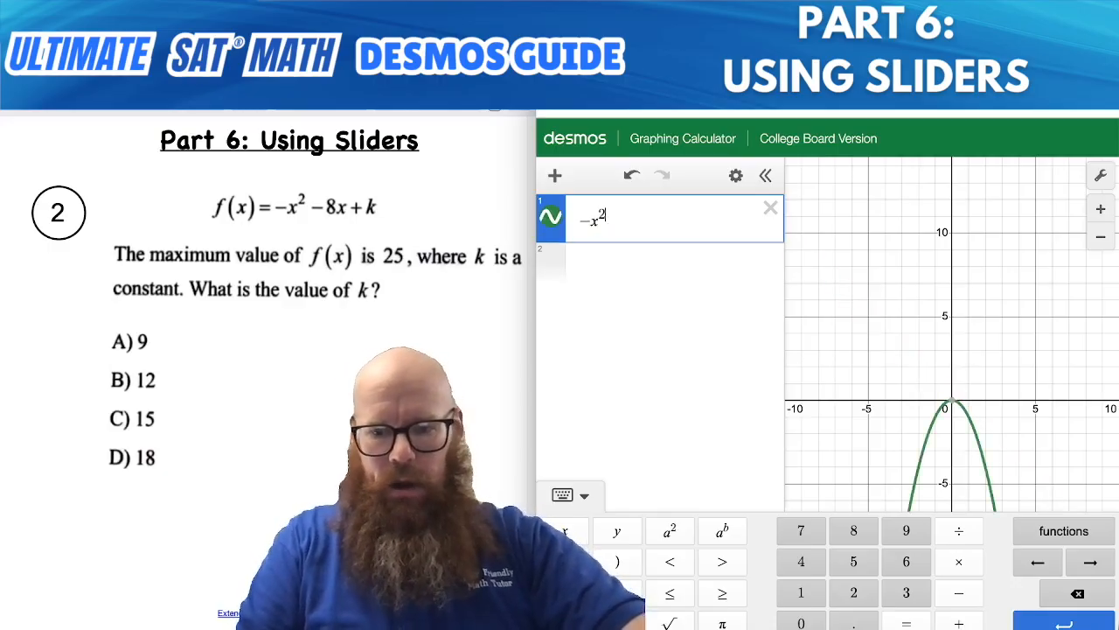
pyautogui.press('Right')
pyautogui.write('-8x')
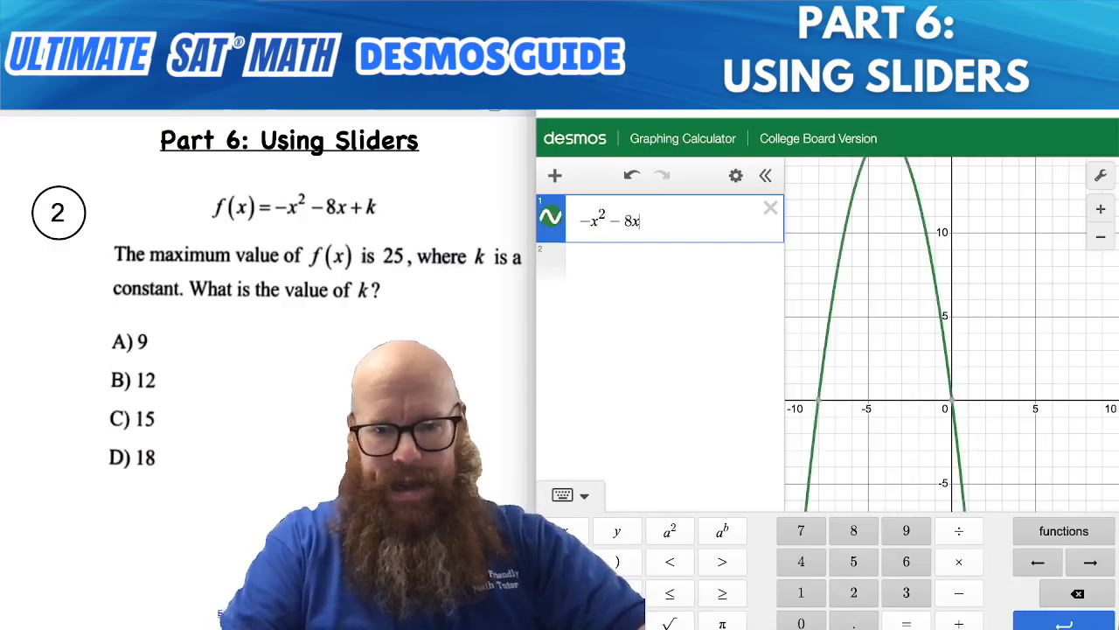
pyautogui.write('+k')
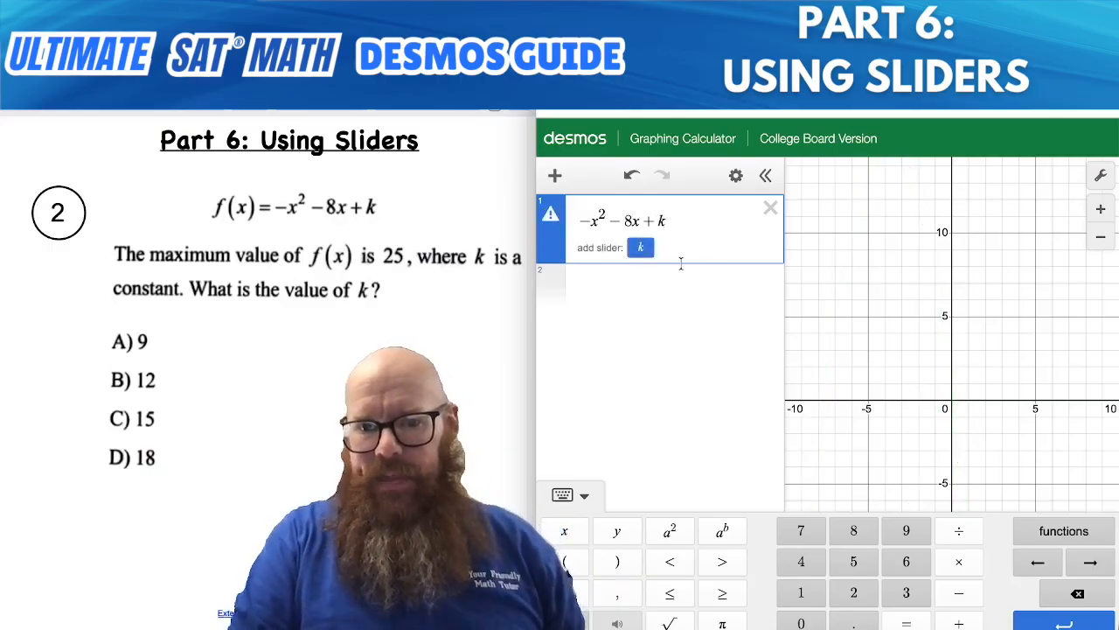
pyautogui.click(639, 250)
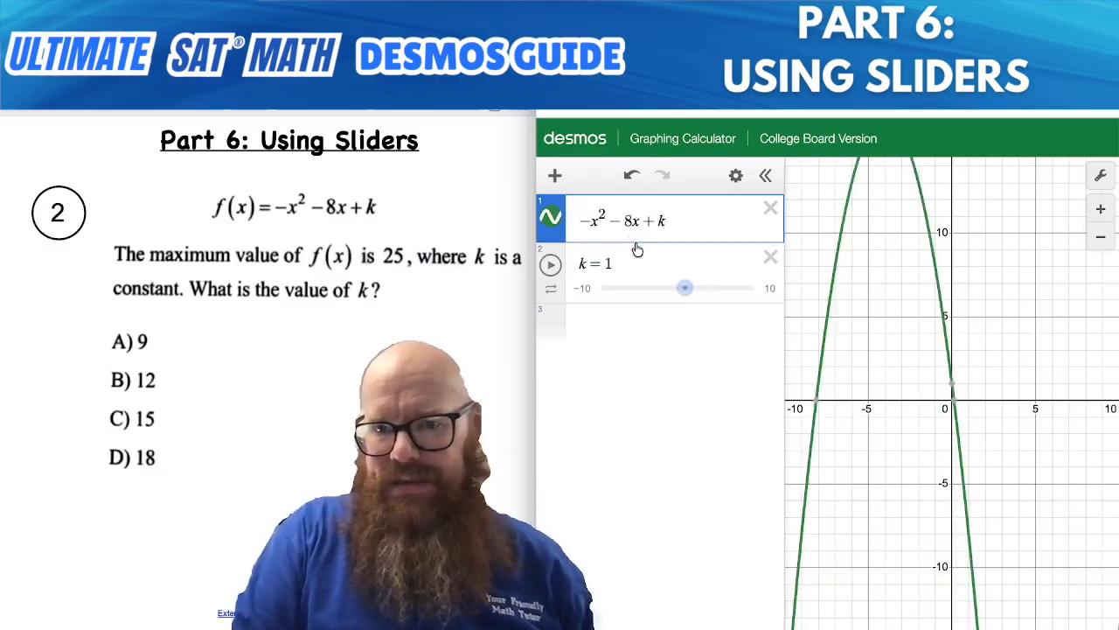
pyautogui.click(613, 329)
# - Display the coordinates of the parabola's vertex
pyautogui.moveTo(869, 253); pyautogui.dragTo(944, 459)
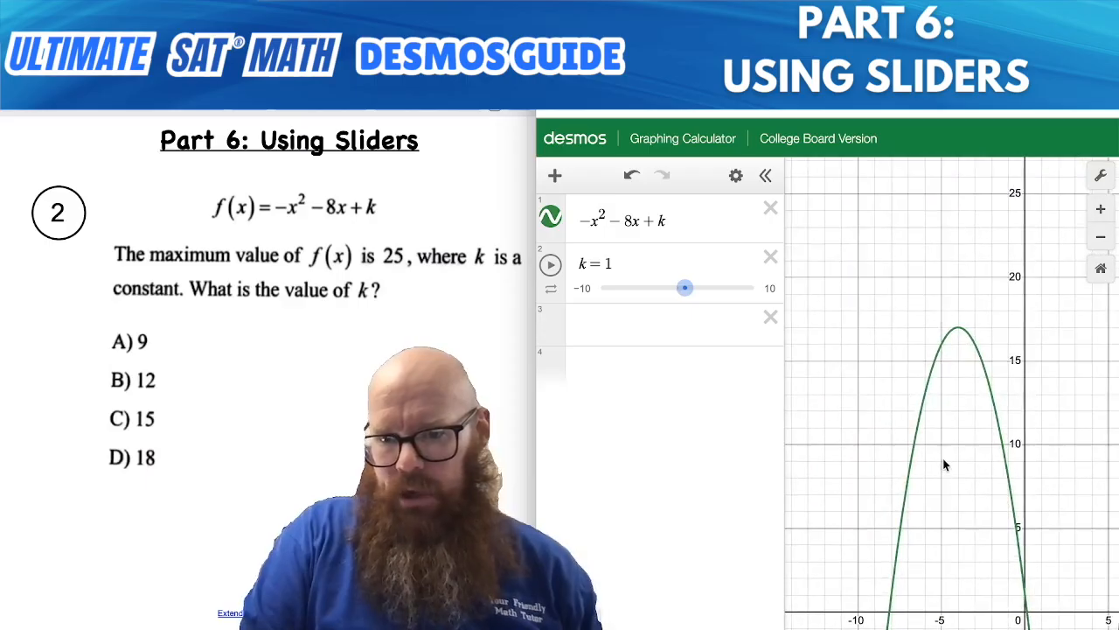
pyautogui.click(959, 333)
pyautogui.click(960, 330)
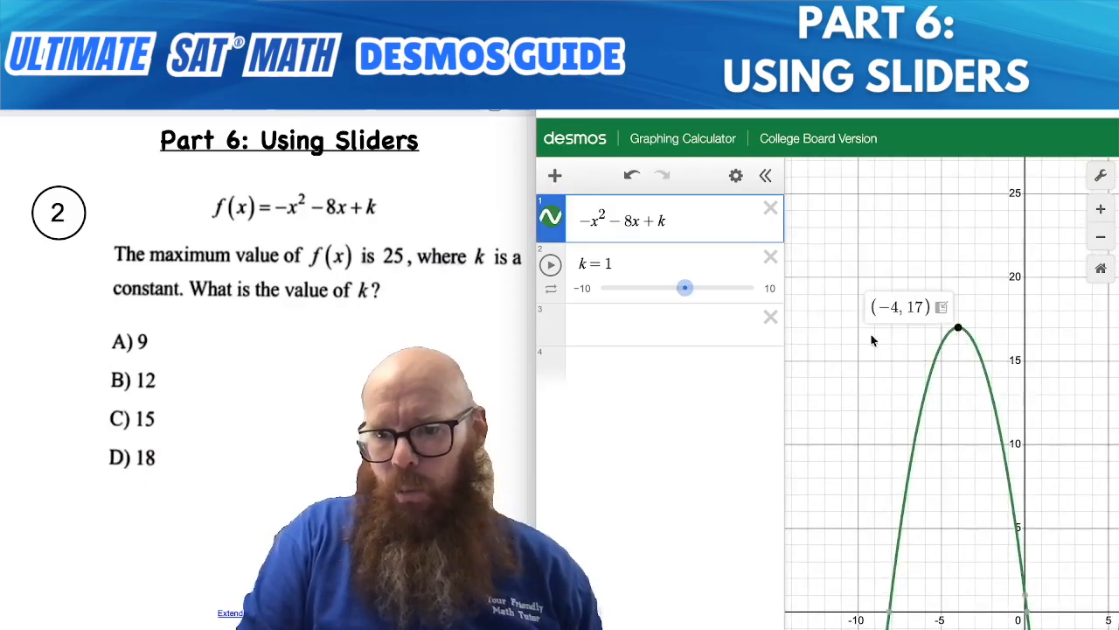
# - Set k to 9, display the vertex coordinates, and circle answer A) 9 for question 2
pyautogui.click(637, 258)
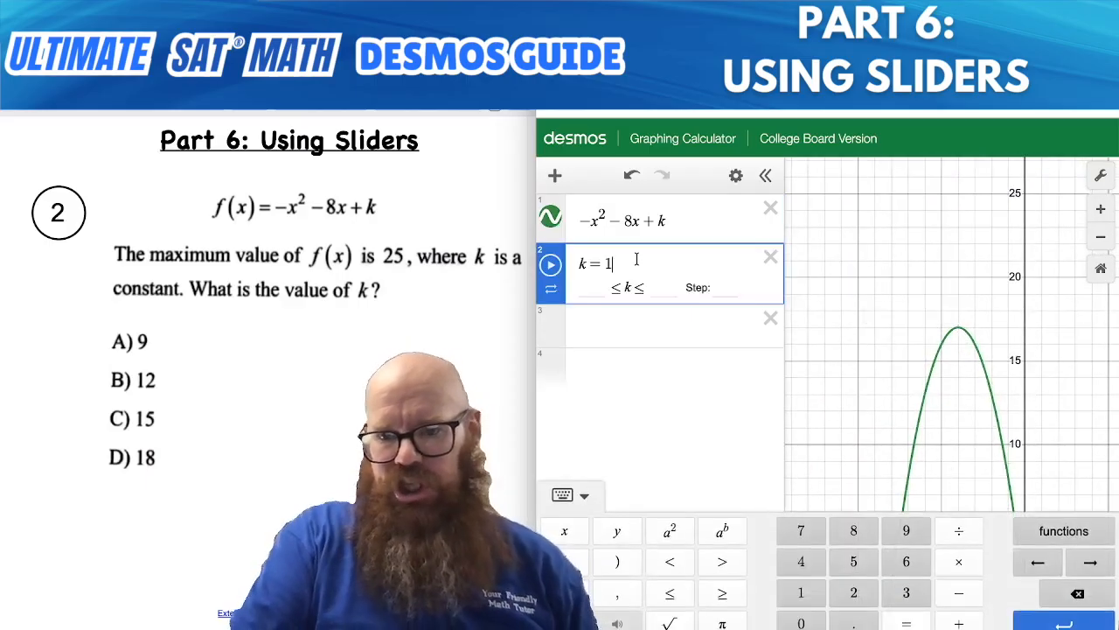
pyautogui.press('BackSpace')
pyautogui.write('9')
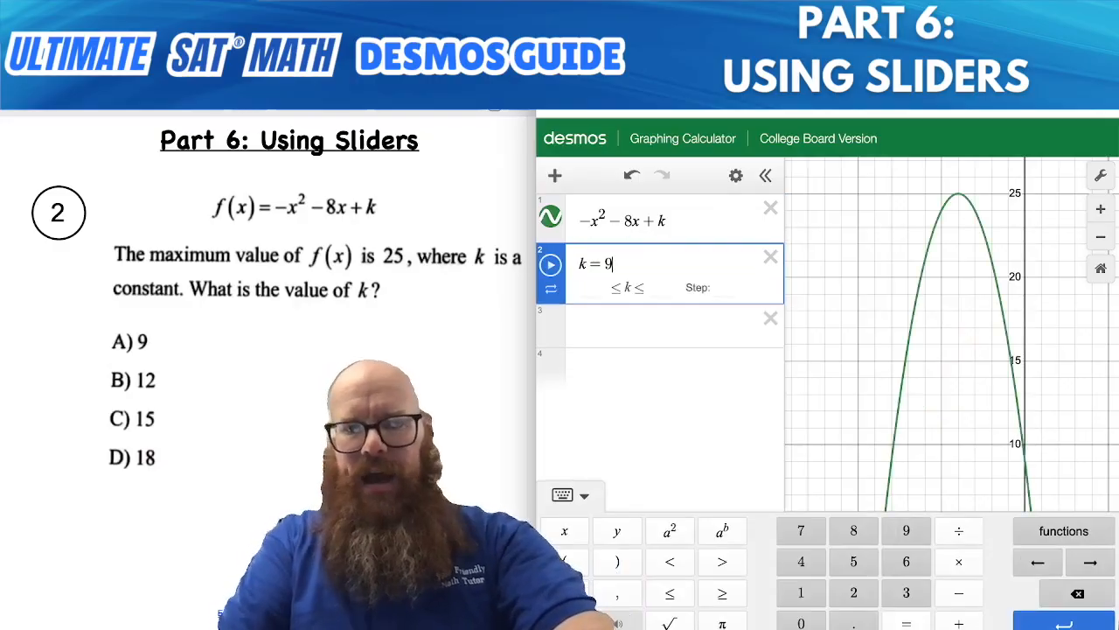
pyautogui.click(960, 197)
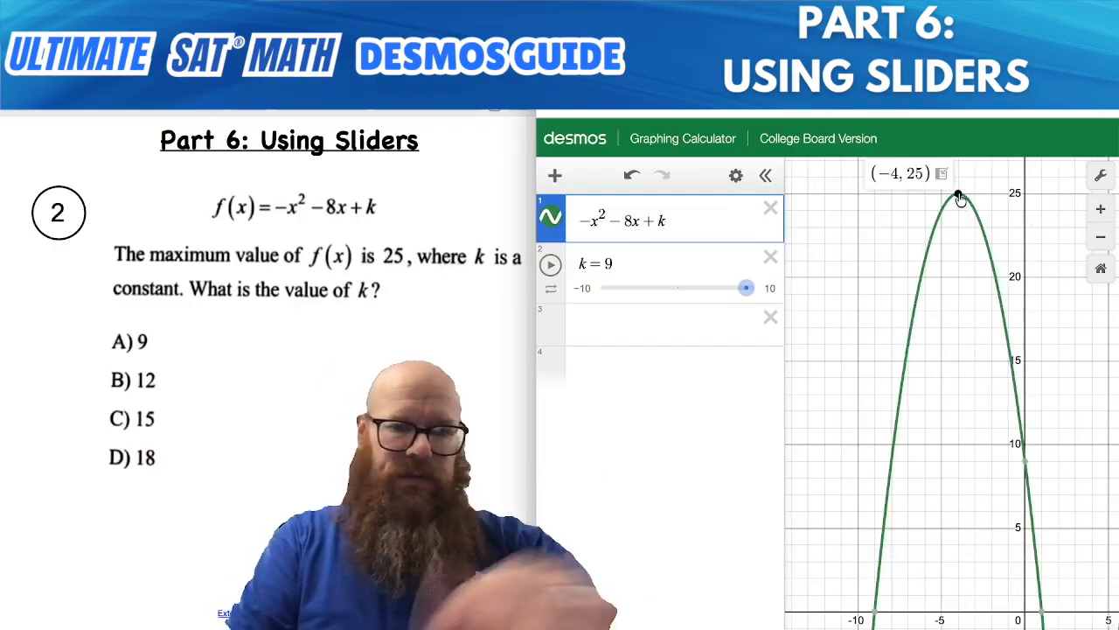
pyautogui.moveTo(161, 319)
pyautogui.mouseDown()
pyautogui.moveTo(106, 320)
pyautogui.moveTo(149, 354)
pyautogui.moveTo(161, 308)
pyautogui.moveTo(131, 315)
pyautogui.mouseUp()
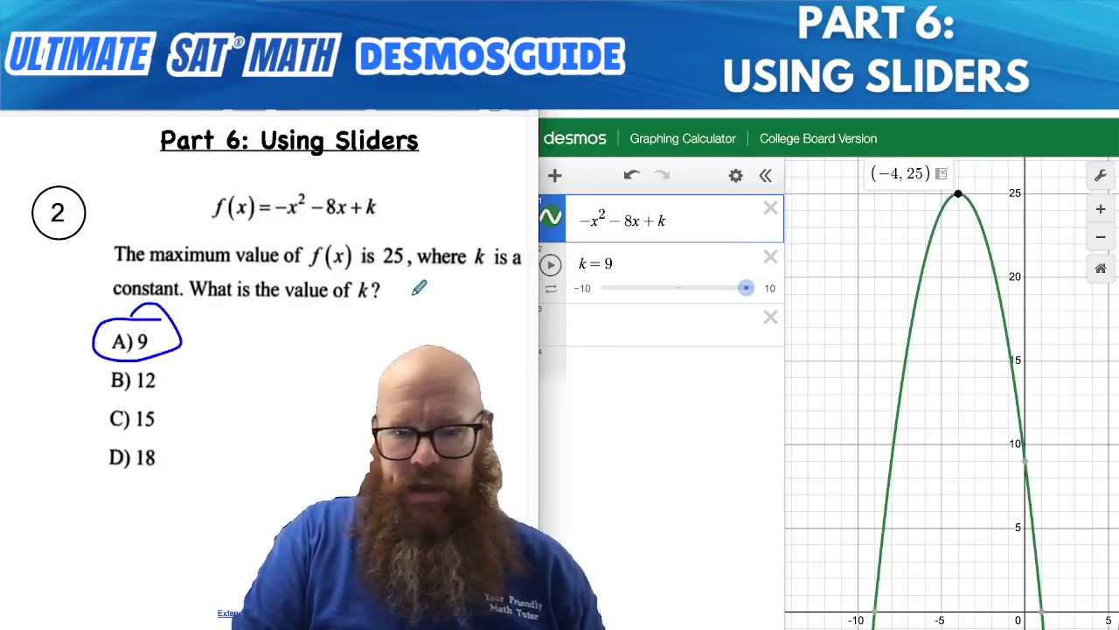
# - Test the other answer choices by setting k to 12, 15 and 18 in turn, and return k to 9
pyautogui.click(622, 270)
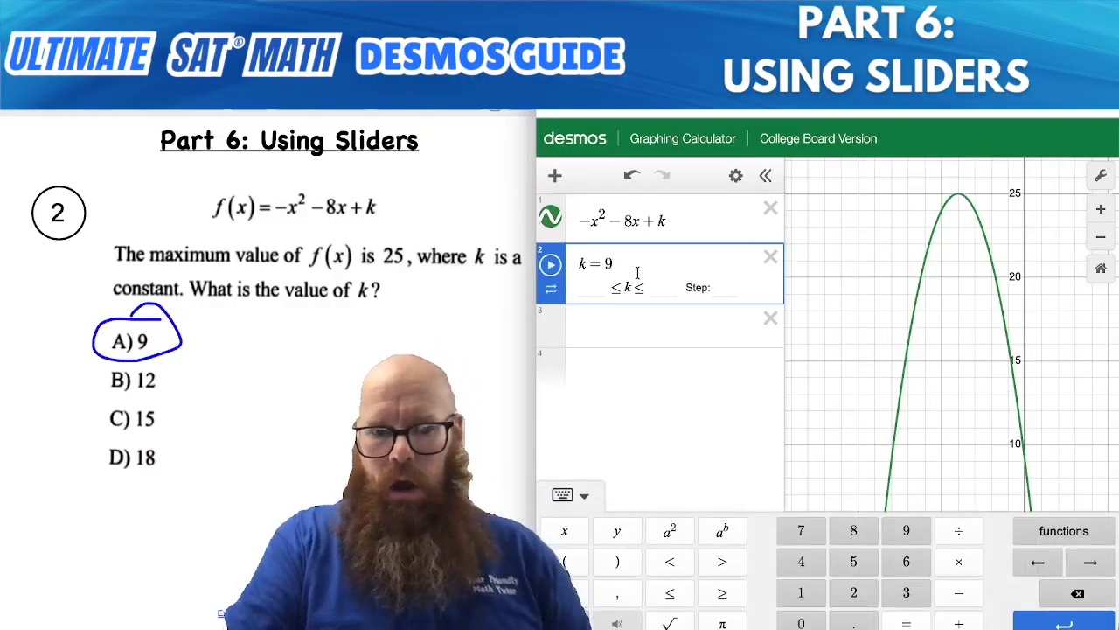
pyautogui.press('BackSpace')
pyautogui.write('12')
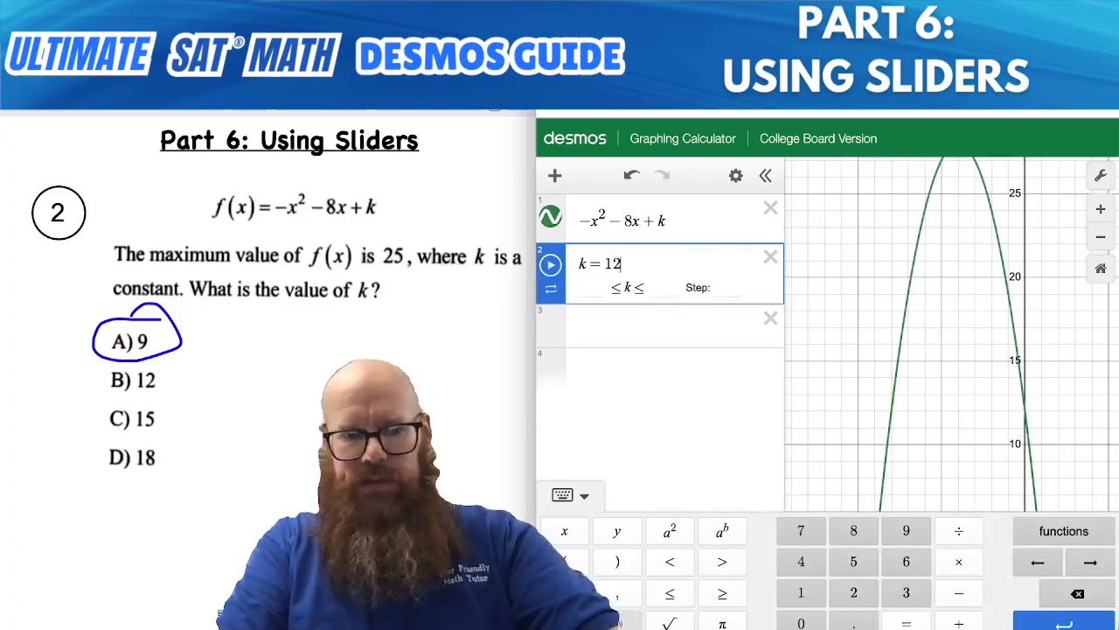
pyautogui.press('BackSpace')
pyautogui.write('5')
pyautogui.press('BackSpace')
pyautogui.write('8')
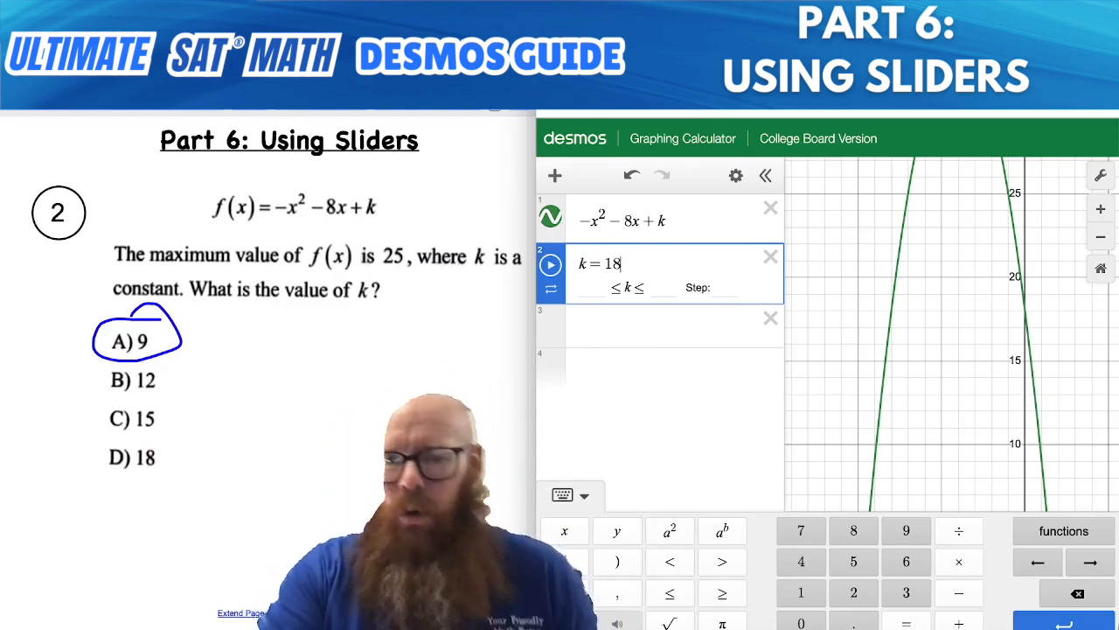
pyautogui.press('BackSpace')
pyautogui.press('BackSpace')
pyautogui.write('9')
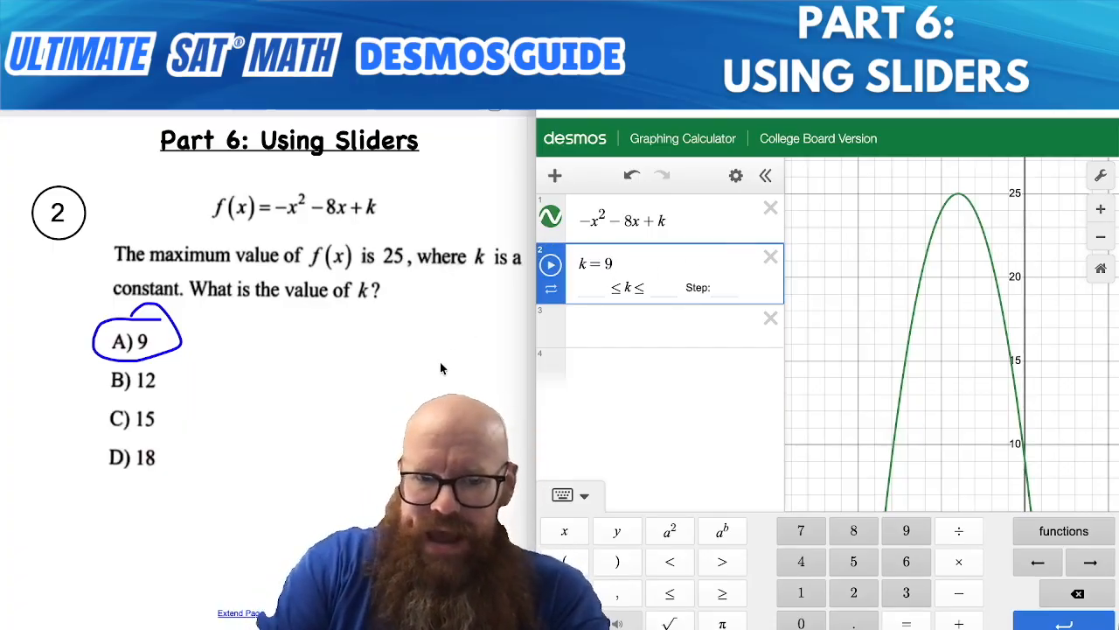
# - Delete the k slider and the parabola expression, and advance the worksheet to question 3
pyautogui.click(771, 258)
pyautogui.click(770, 208)
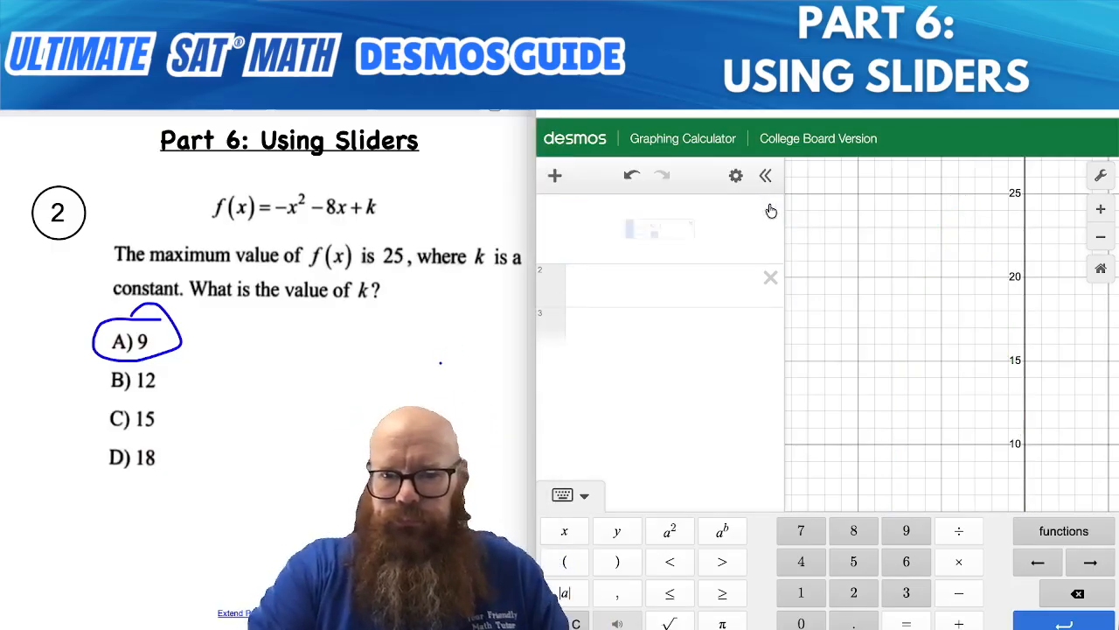
pyautogui.press('pagedown')
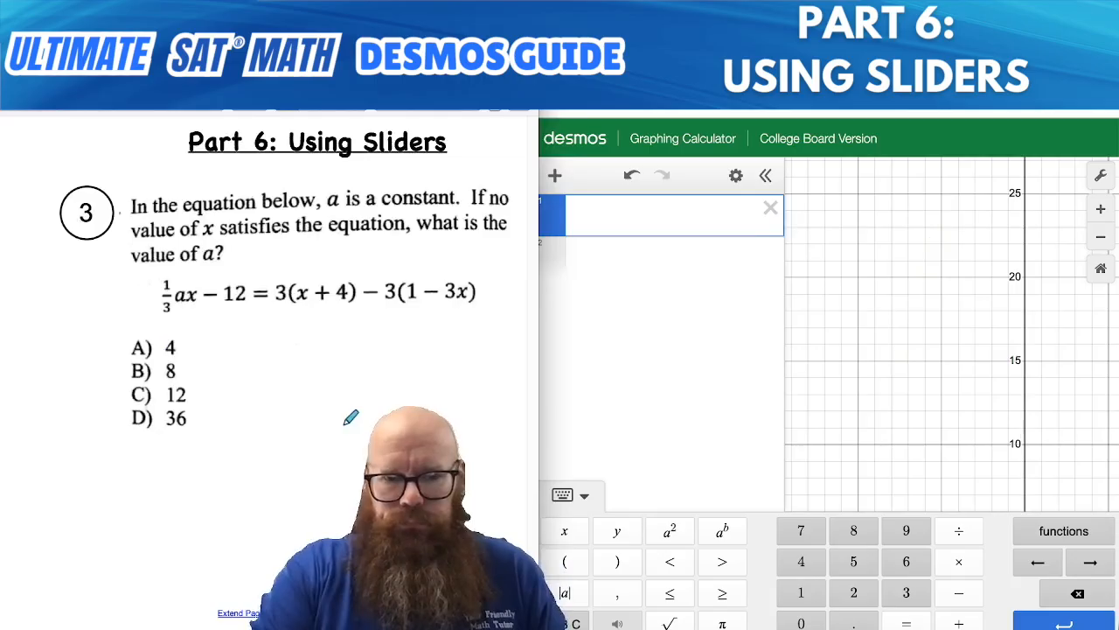
# - Enter the equation's left side, 1/3 ax − 12, on the first expression line with a slider for a
pyautogui.click(646, 212)
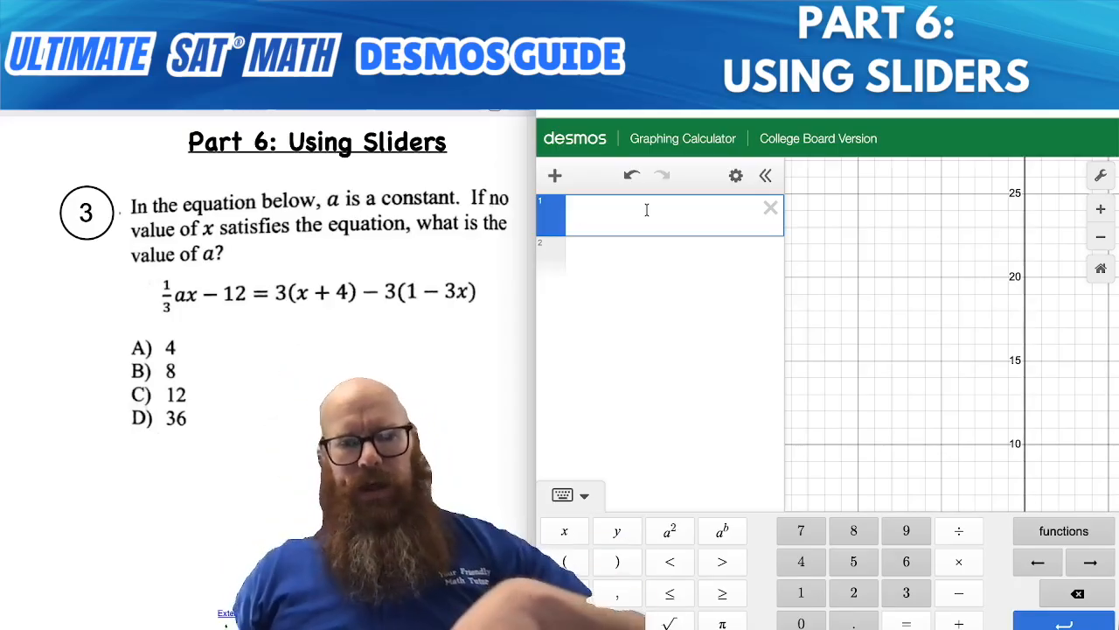
pyautogui.write('1/3')
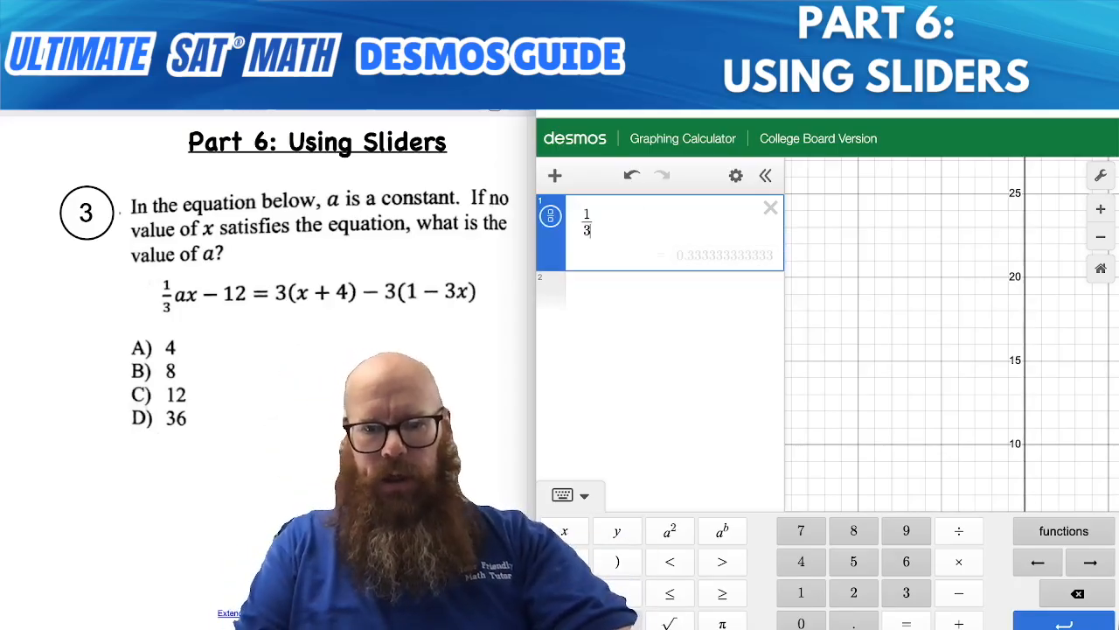
pyautogui.write('a')
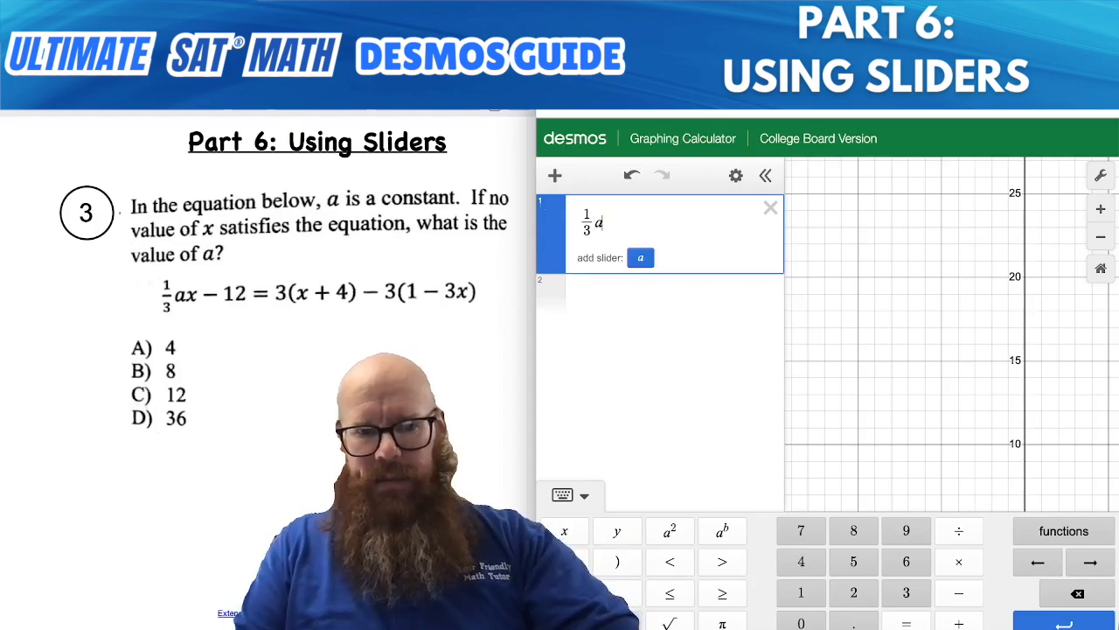
pyautogui.write('x-12')
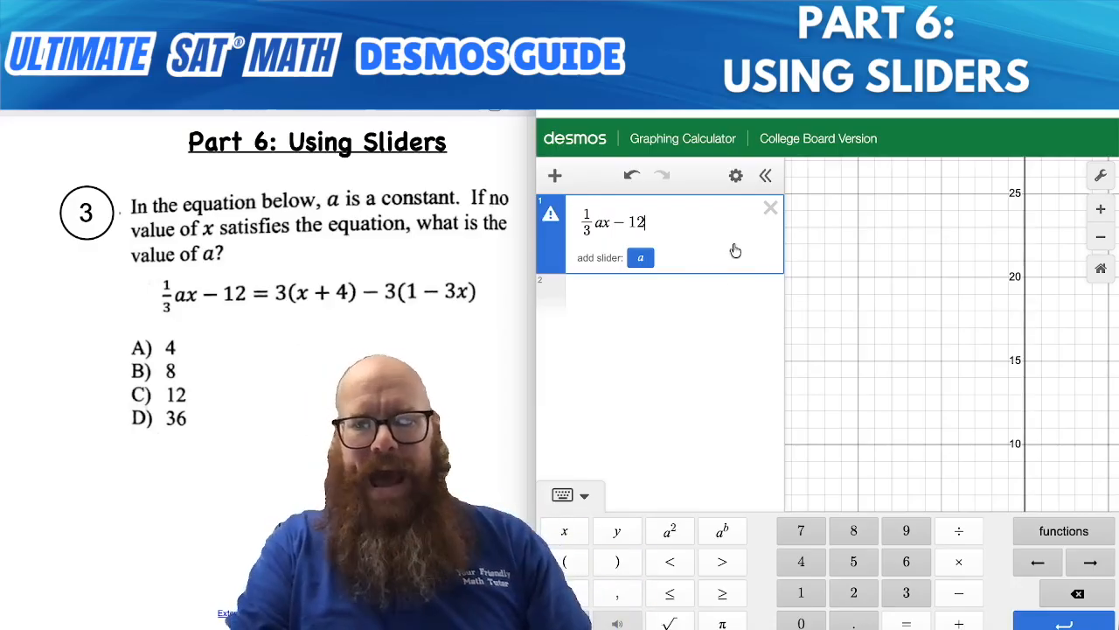
pyautogui.click(641, 257)
# - Graph the equation's right side, 3(x + 4) − 3(1 − 3x), on the third line and reset the graph to its default view
pyautogui.click(615, 330)
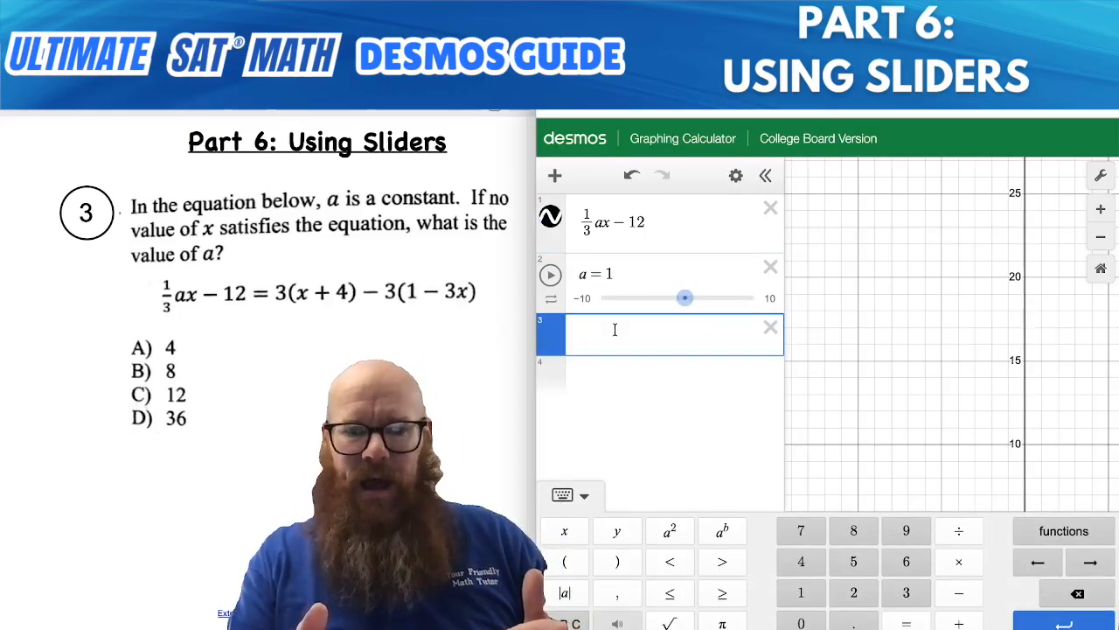
pyautogui.write('3(x+4)-3(1-3x')
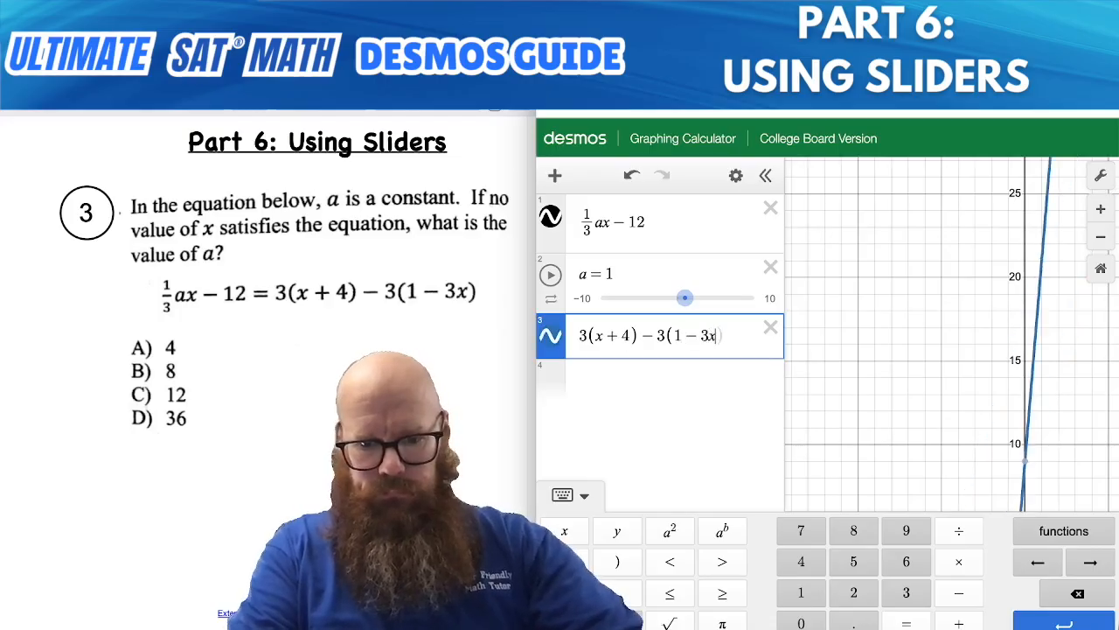
pyautogui.click(1100, 269)
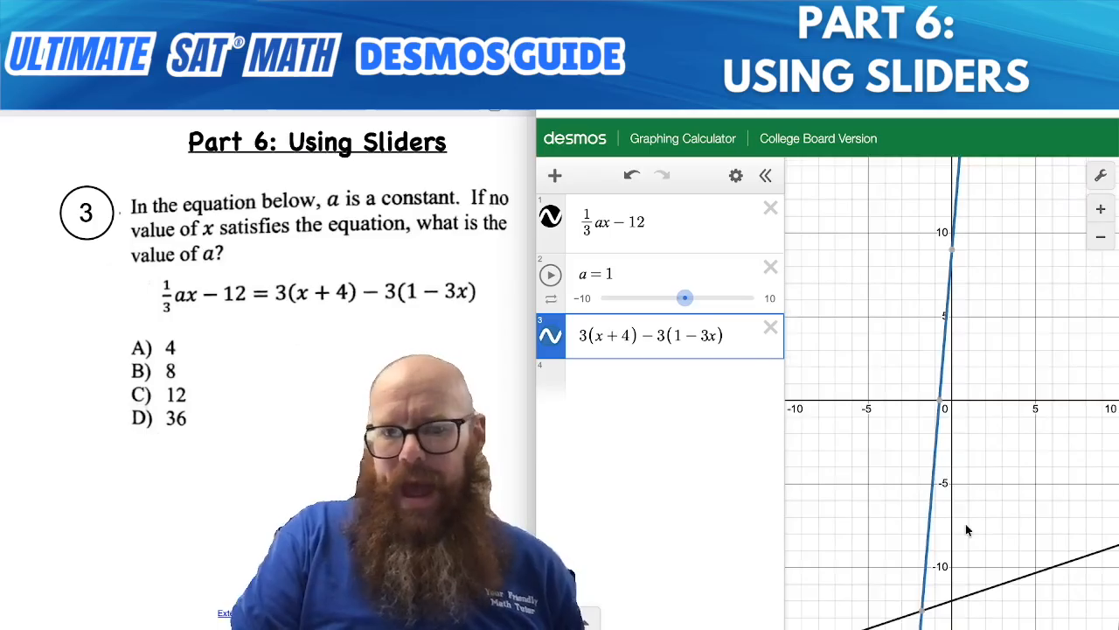
# - Test the first three answer choices by setting a to 4, 8 and 12 in turn, checking whether the lines intersect
pyautogui.click(622, 277)
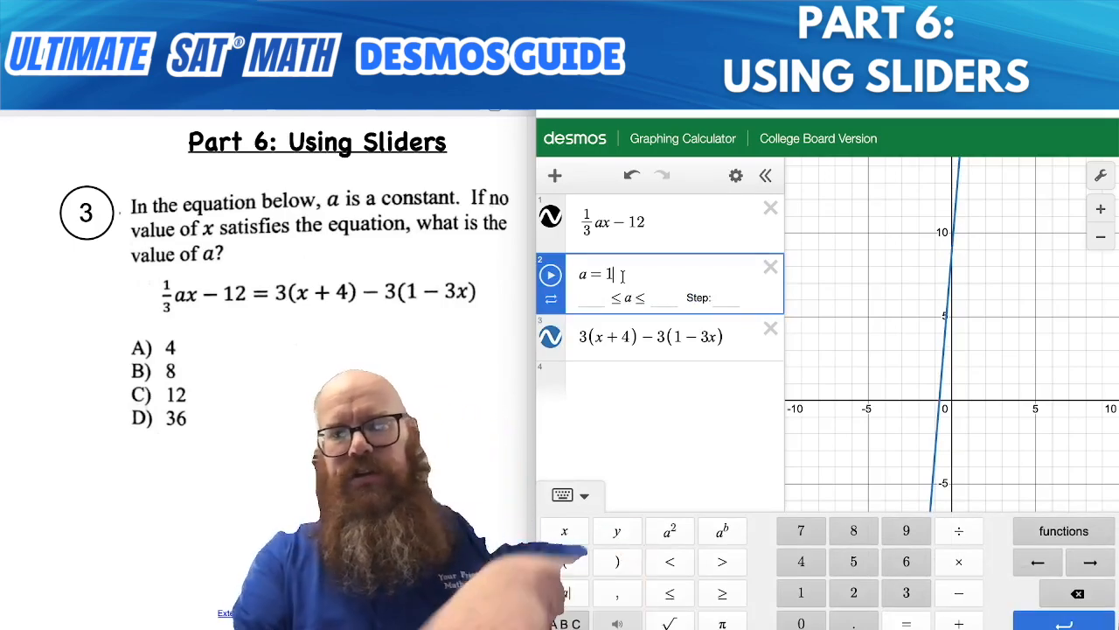
pyautogui.press('BackSpace')
pyautogui.write('4')
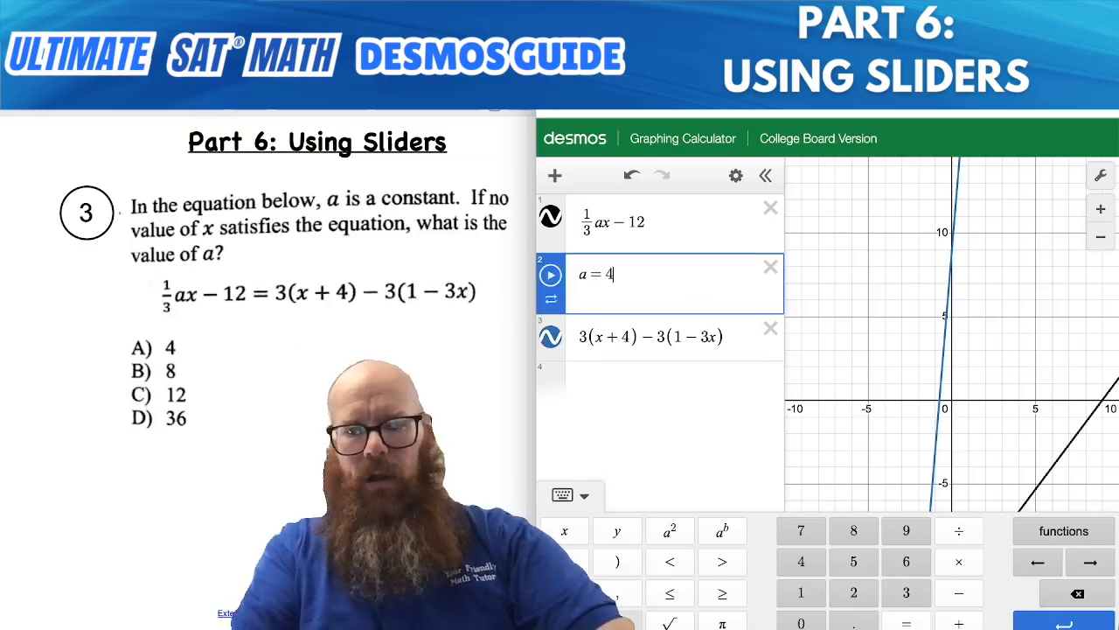
pyautogui.moveTo(995, 371); pyautogui.dragTo(995, 276)
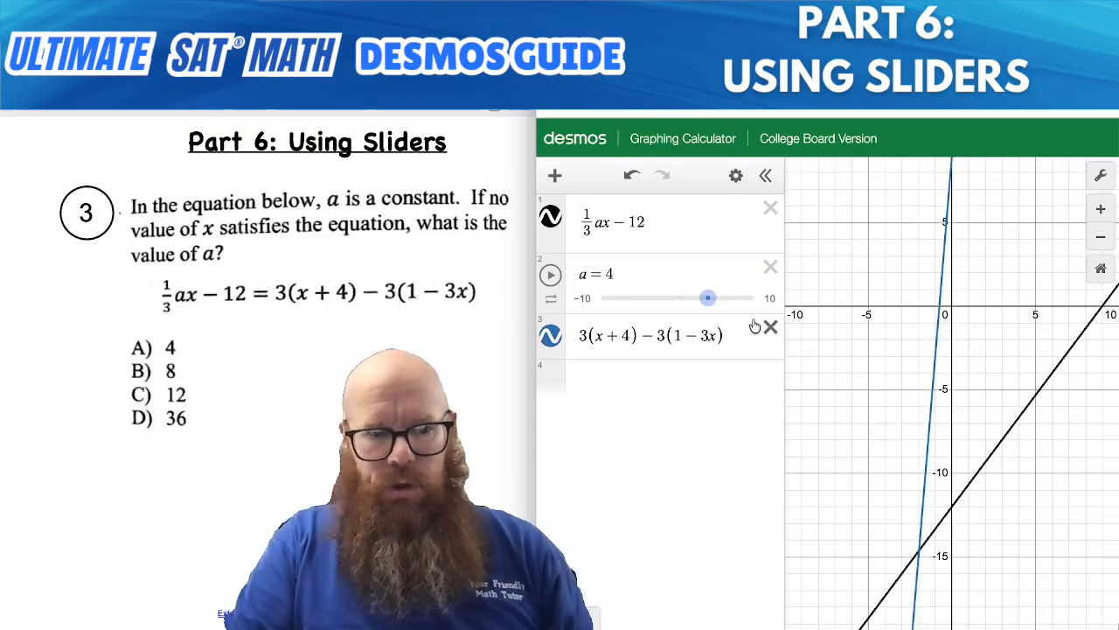
pyautogui.click(626, 273)
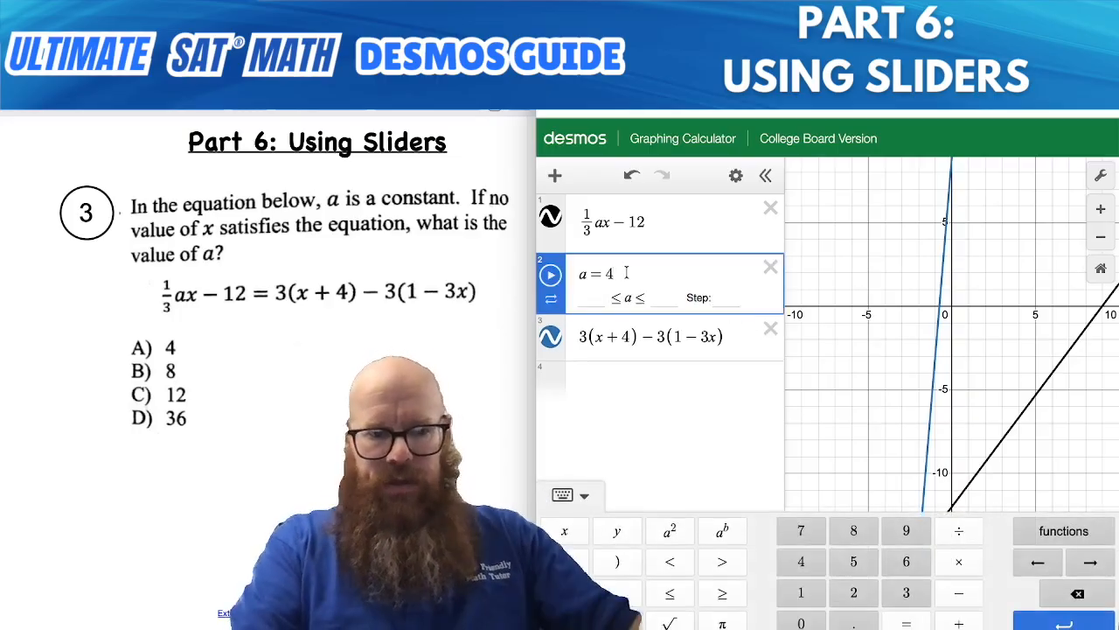
pyautogui.press('BackSpace')
pyautogui.write('8')
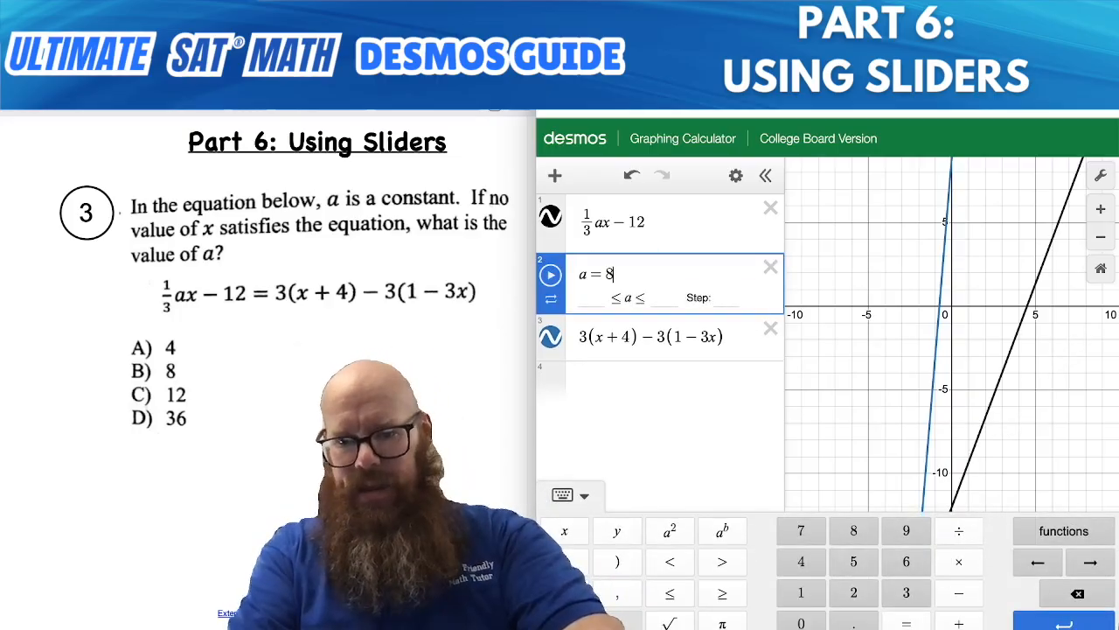
pyautogui.press('BackSpace')
pyautogui.write('12')
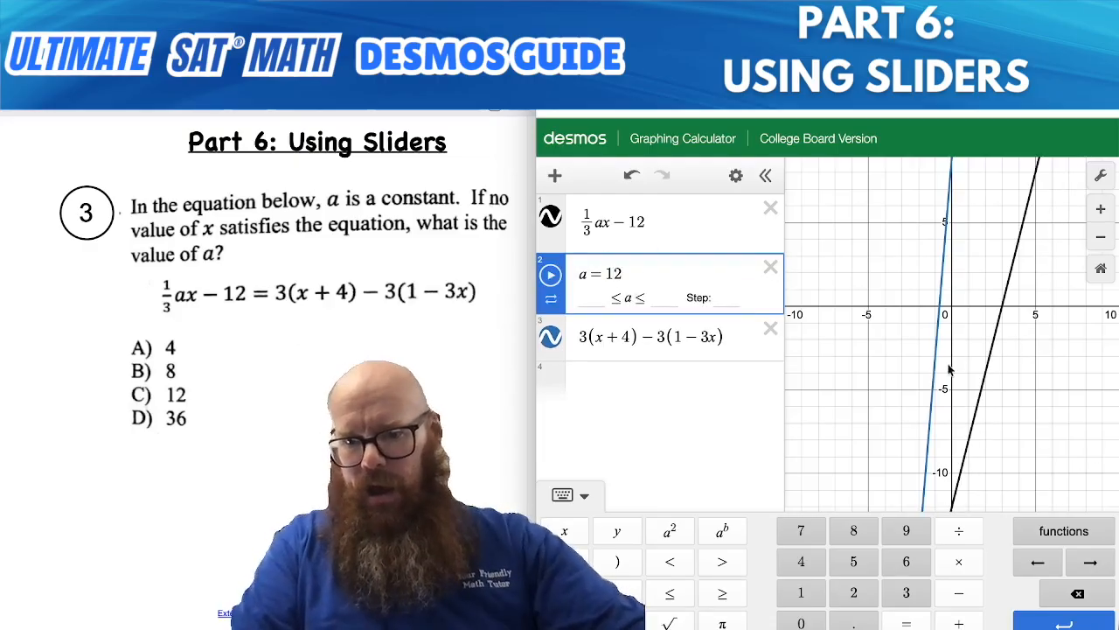
pyautogui.moveTo(953, 374); pyautogui.dragTo(953, 194)
# - Set a to 36 and inspect the two lines along their length to check whether they are parallel
pyautogui.click(663, 271)
pyautogui.press('BackSpace')
pyautogui.press('BackSpace')
pyautogui.write('36')
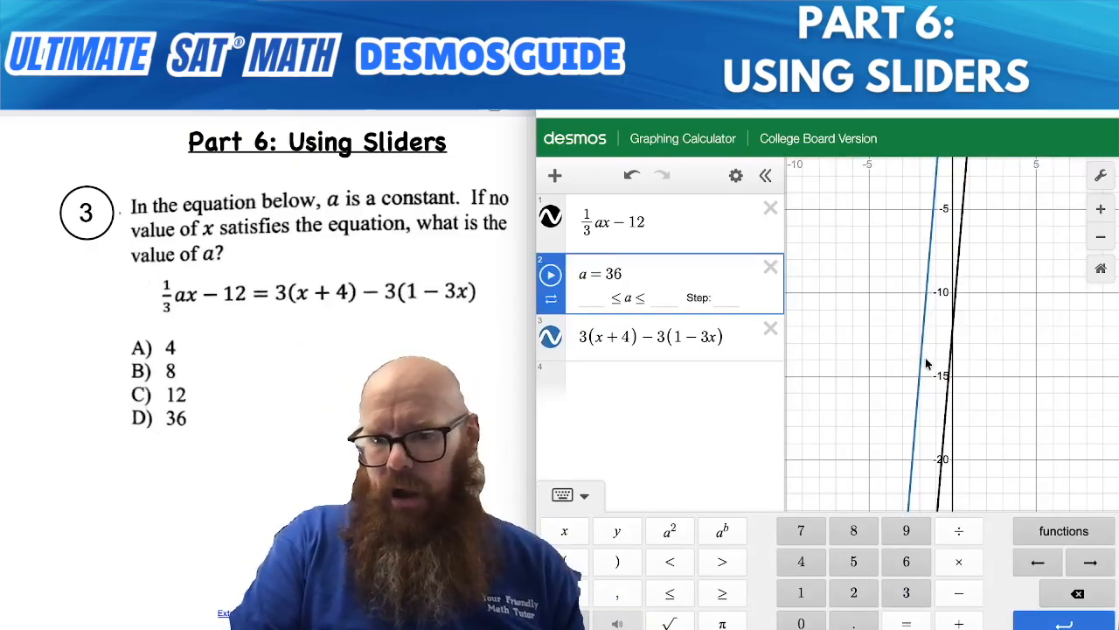
pyautogui.moveTo(925, 359); pyautogui.dragTo(911, 510)
pyautogui.moveTo(937, 412); pyautogui.dragTo(937, 573)
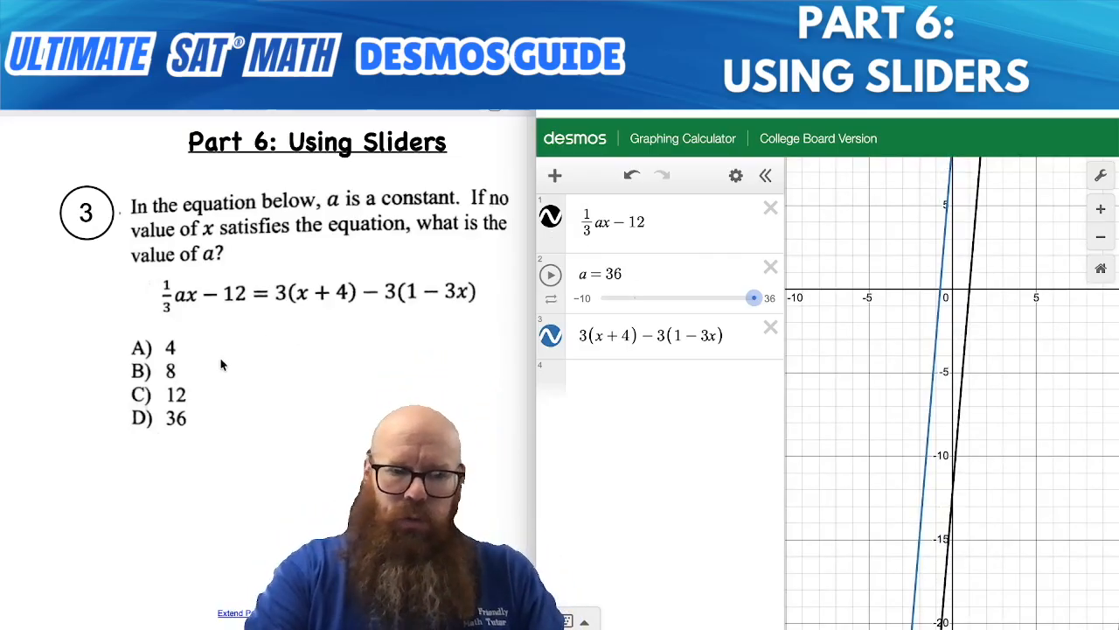
# - Circle answer choice D) 36 for question 3 on the worksheet and delete both expressions and the a slider
pyautogui.moveTo(197, 405)
pyautogui.mouseDown()
pyautogui.moveTo(109, 407)
pyautogui.moveTo(178, 441)
pyautogui.moveTo(214, 411)
pyautogui.moveTo(184, 403)
pyautogui.mouseUp()
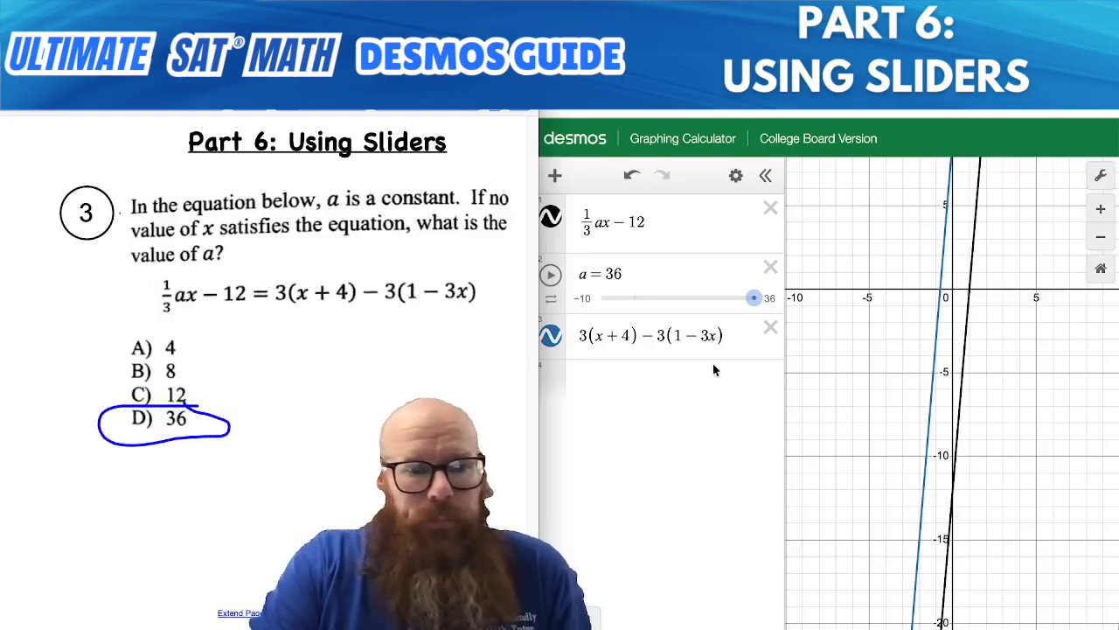
pyautogui.click(772, 329)
pyautogui.click(770, 266)
pyautogui.click(771, 209)
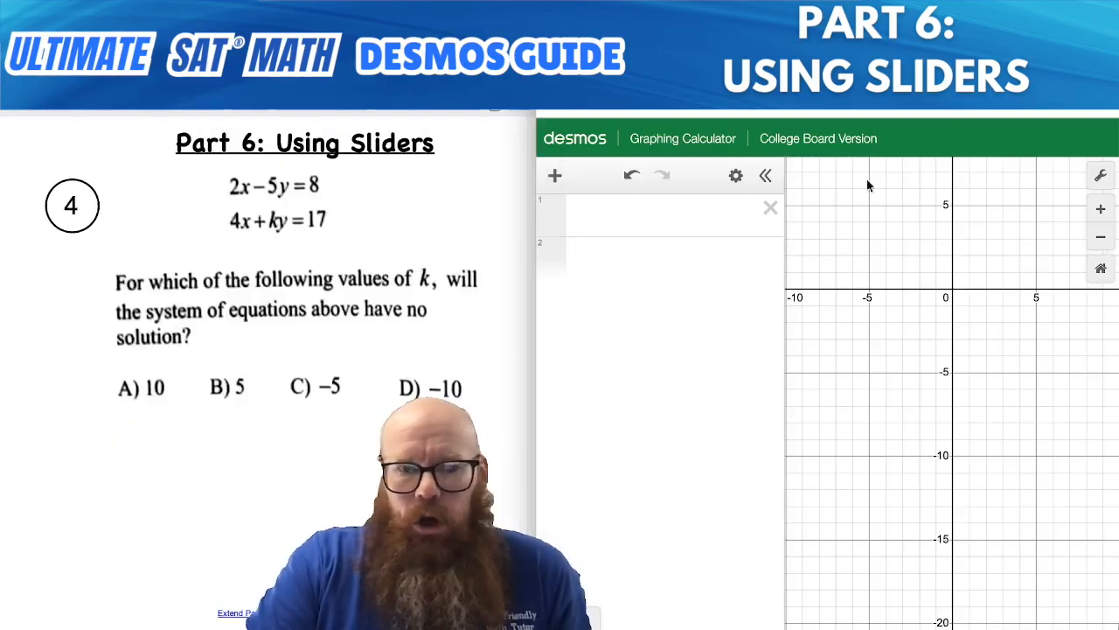
# - Graph the system 2x − 5y = 8 and 4x + ky = 17 on separate lines, adding a slider for k
pyautogui.click(632, 231)
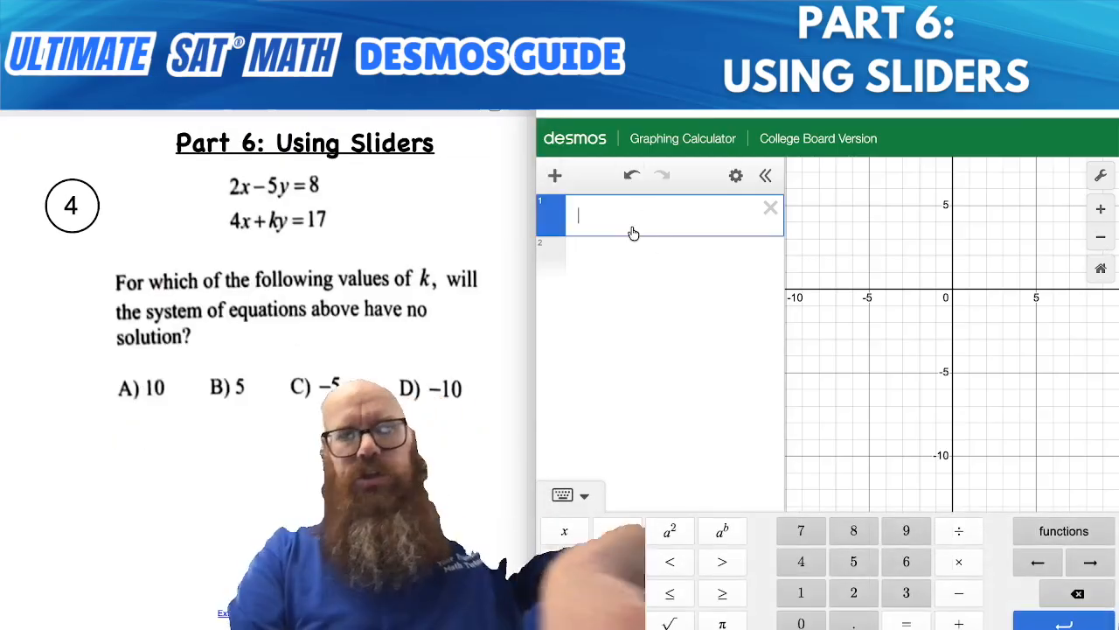
pyautogui.write('2x')
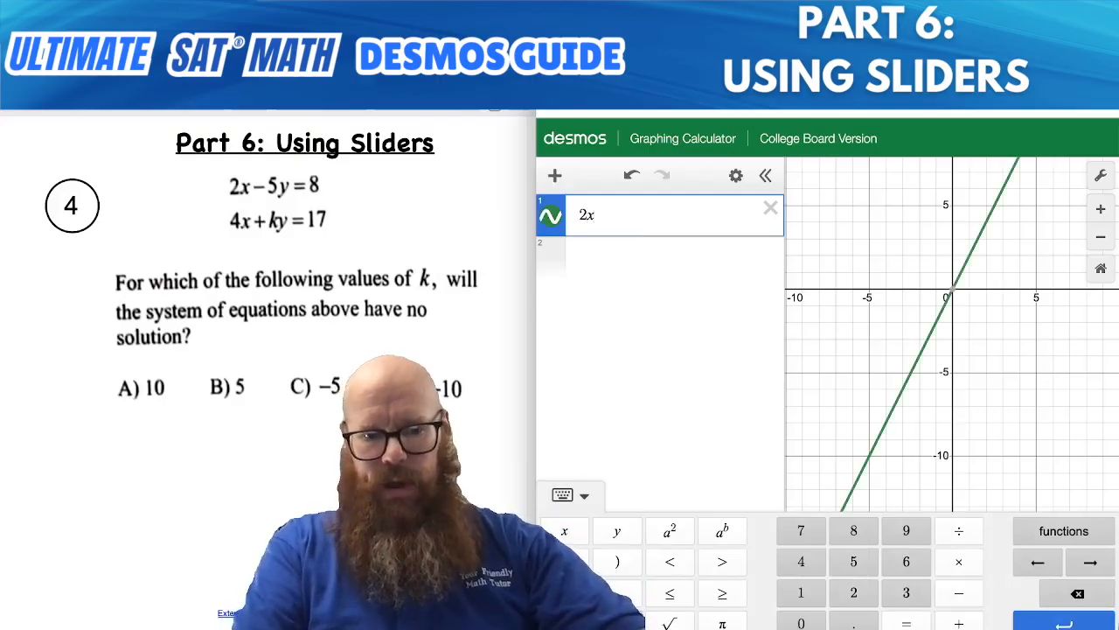
pyautogui.write('-5y=8')
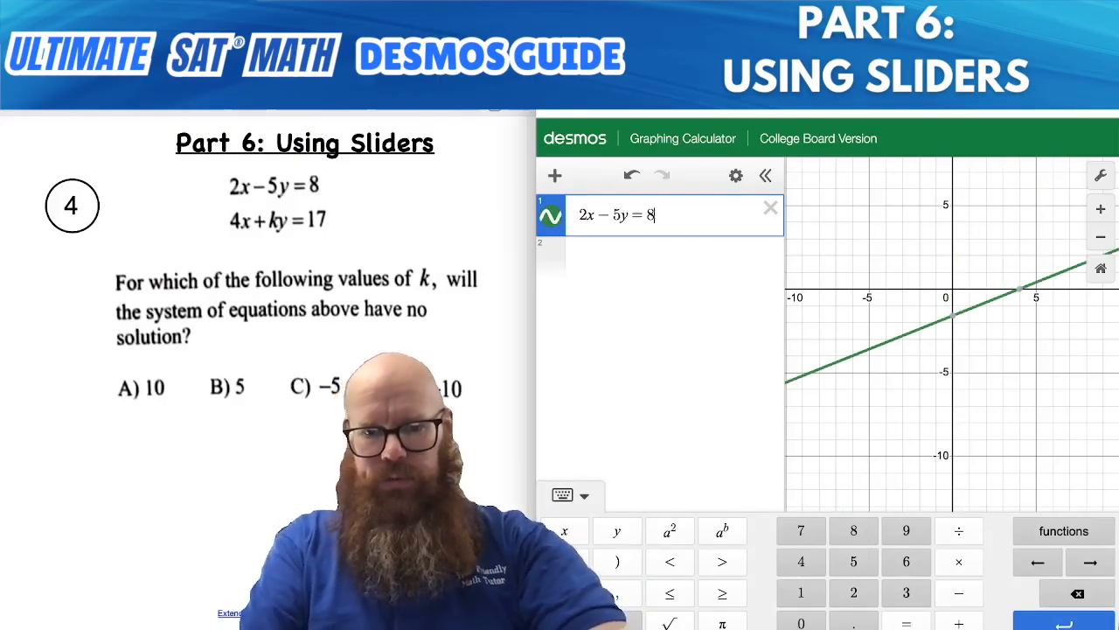
pyautogui.press('Return')
pyautogui.write('4x + ky')
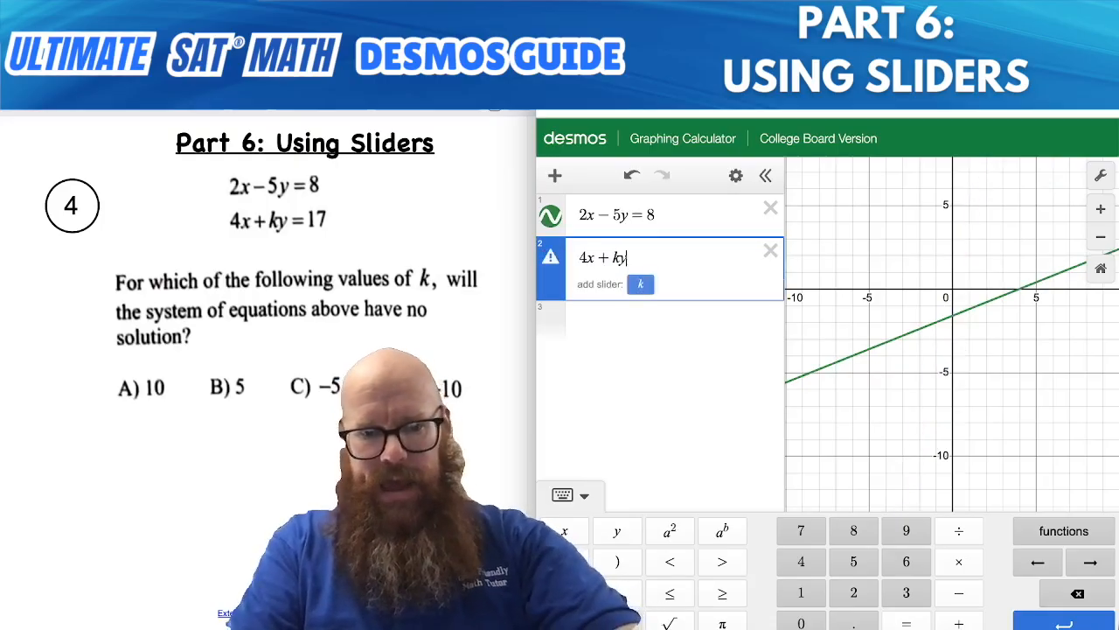
pyautogui.write(' = 17')
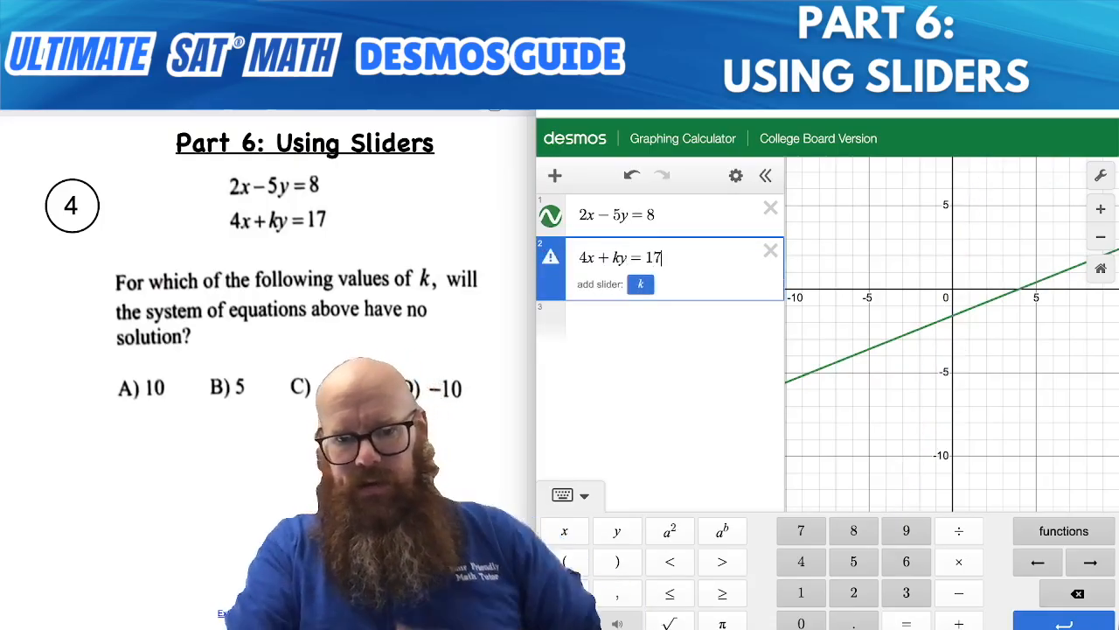
pyautogui.click(643, 287)
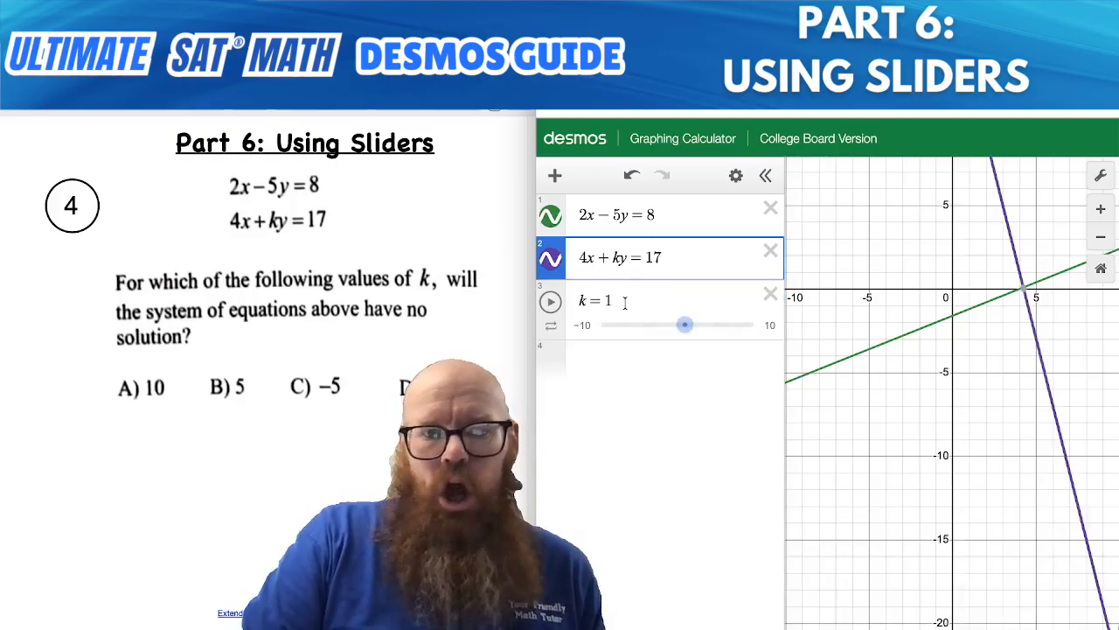
# - Test the first three answer choices by setting k to 10, 5 and −5 in turn
pyautogui.click(624, 302)
pyautogui.write('0')
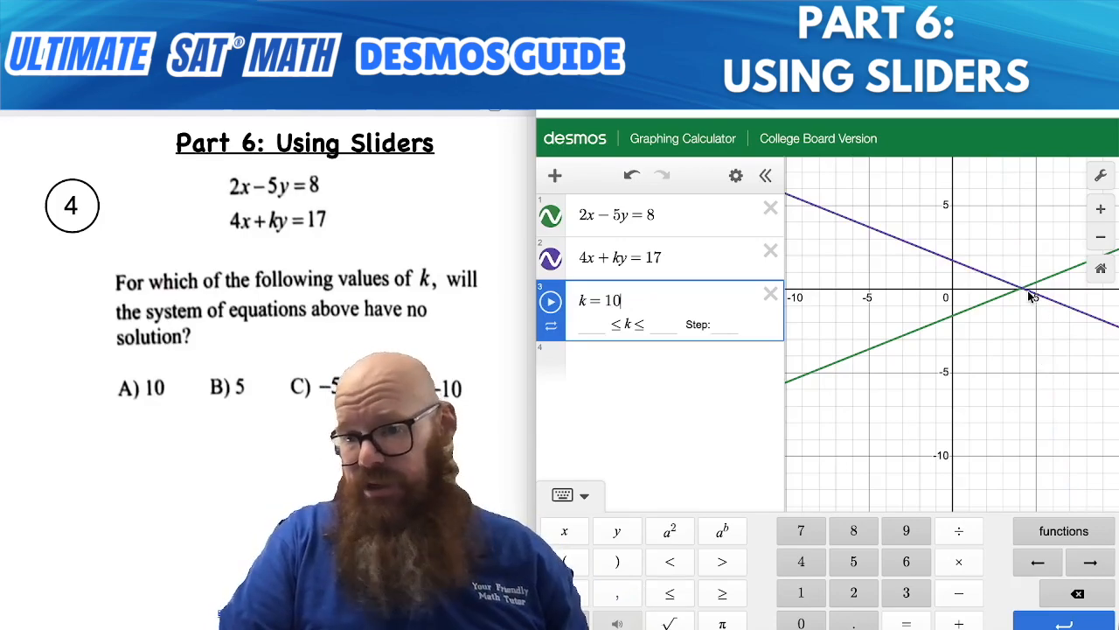
pyautogui.press('BackSpace')
pyautogui.press('BackSpace')
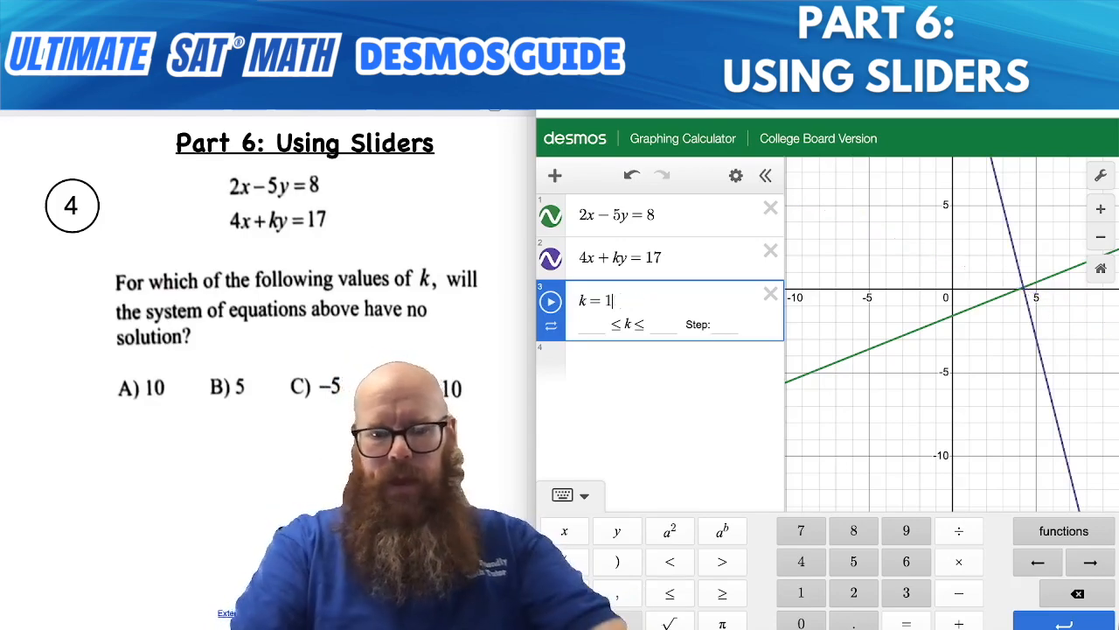
pyautogui.write('5')
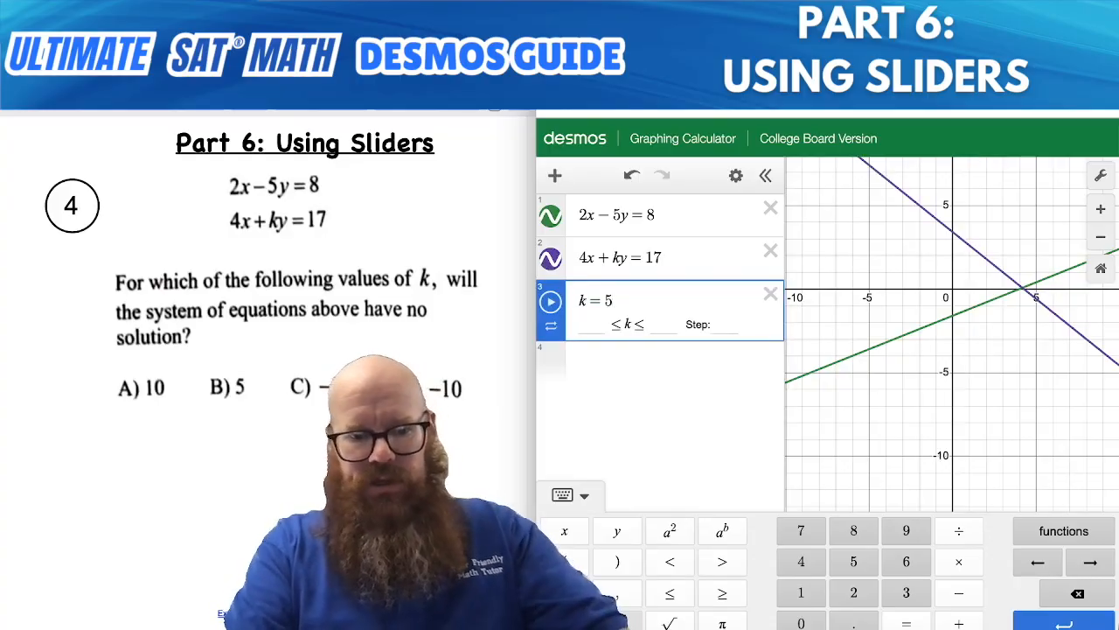
pyautogui.press('BackSpace')
pyautogui.write('-5')
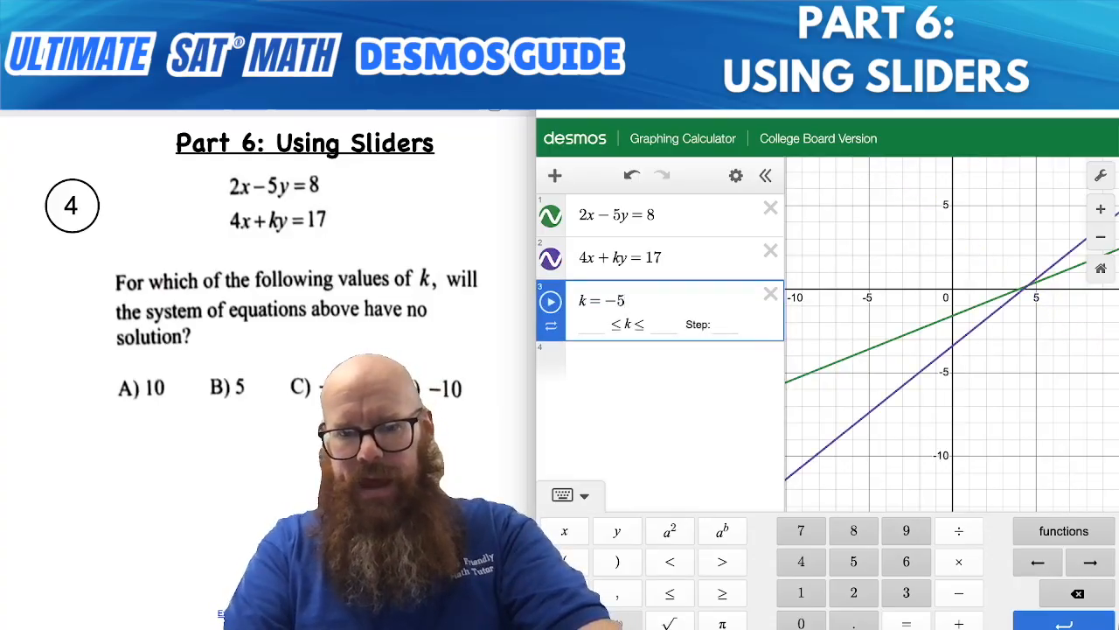
# - Set k to −10, check closely that the lines are parallel, and circle answer choice D) −10 on the worksheet
pyautogui.press('BackSpace')
pyautogui.write('10')
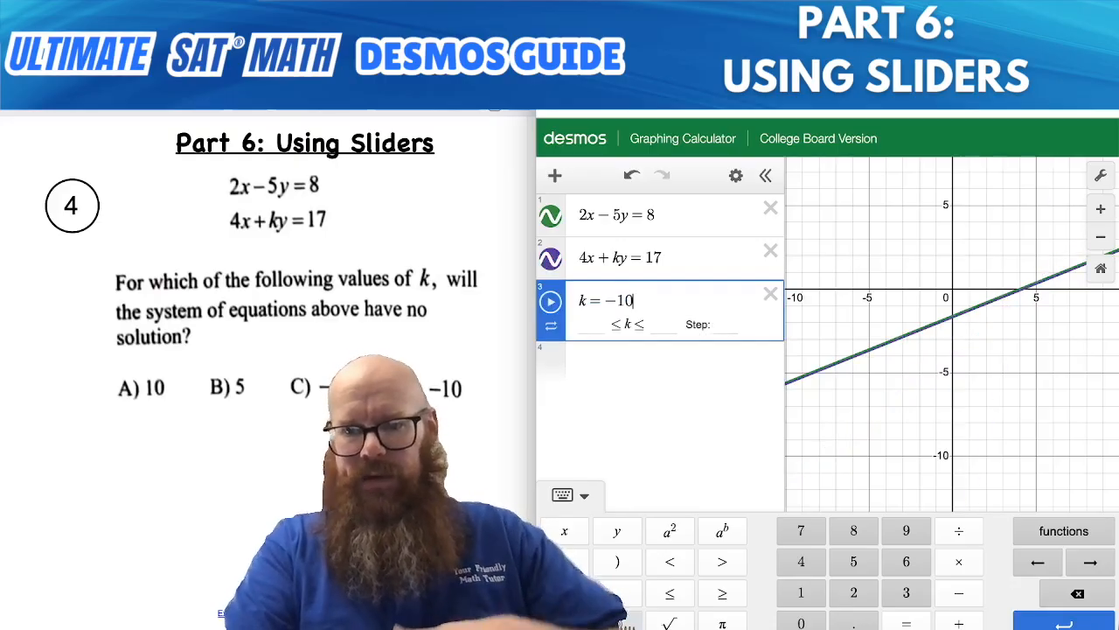
pyautogui.scroll(5, 1015, 293)
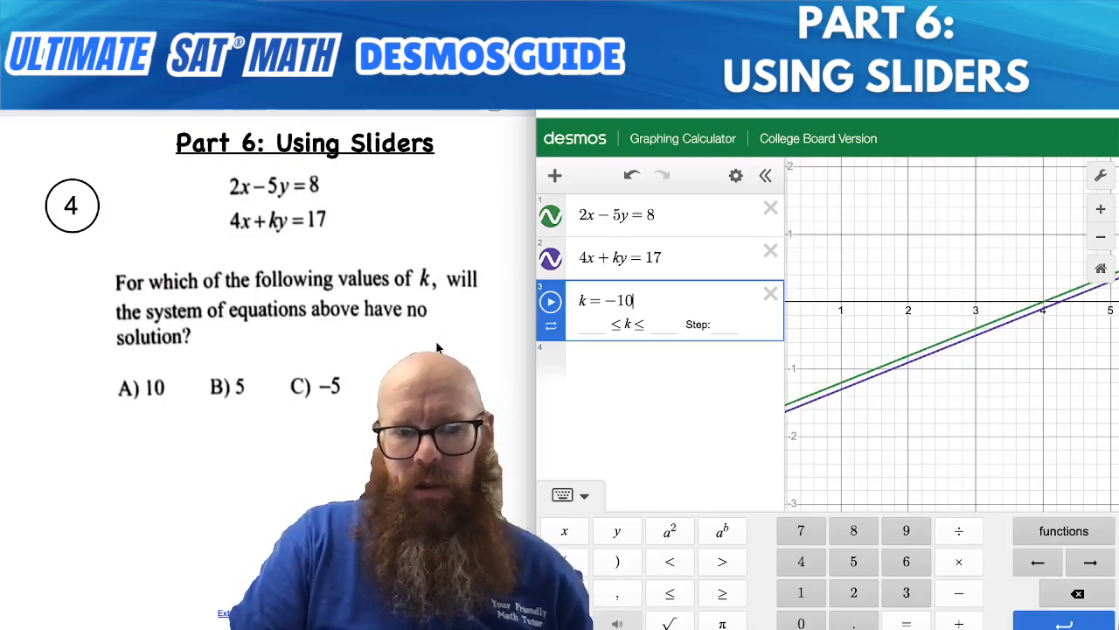
pyautogui.moveTo(420, 340)
pyautogui.mouseDown()
pyautogui.moveTo(383, 390)
pyautogui.moveTo(489, 370)
pyautogui.moveTo(416, 341)
pyautogui.mouseUp()
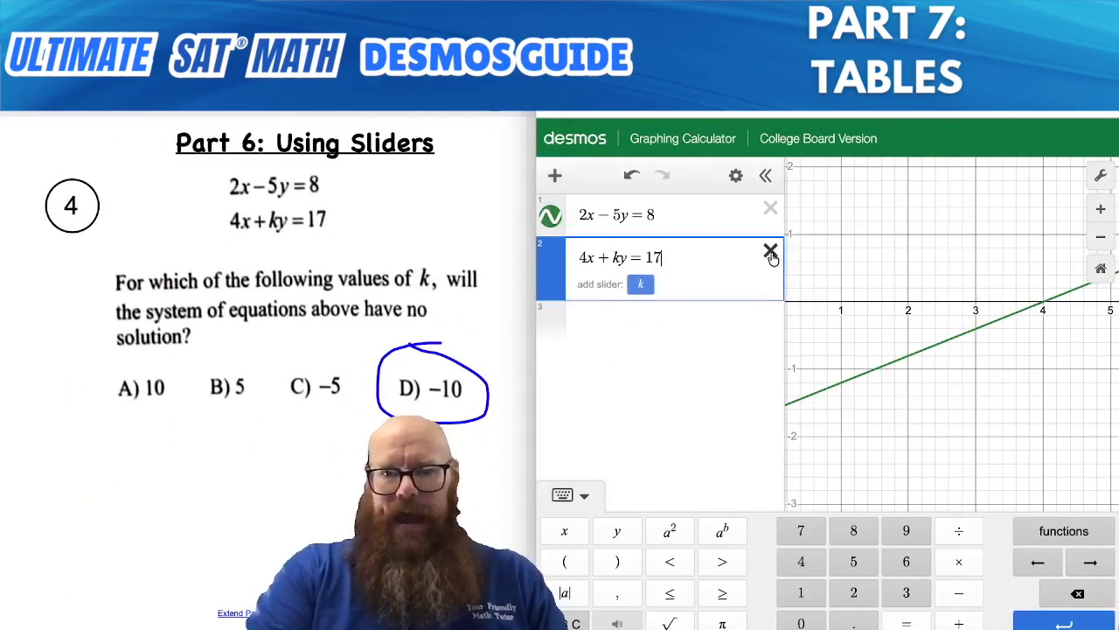
# - Delete the remaining equations of the system and reset the graph to its default view
pyautogui.click(770, 251)
pyautogui.click(770, 212)
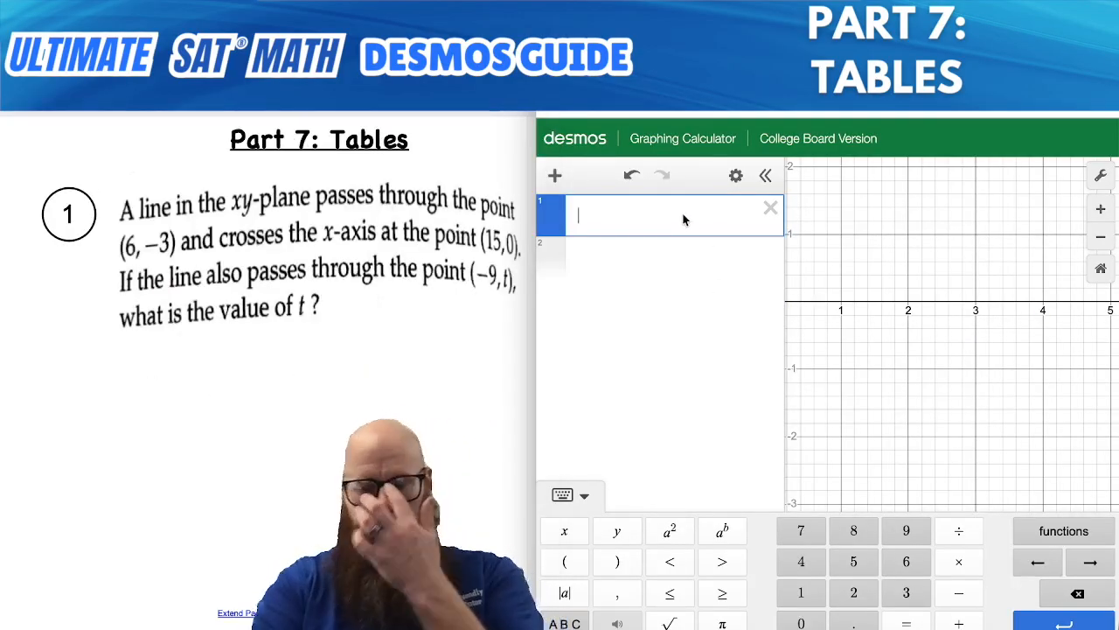
pyautogui.click(1101, 268)
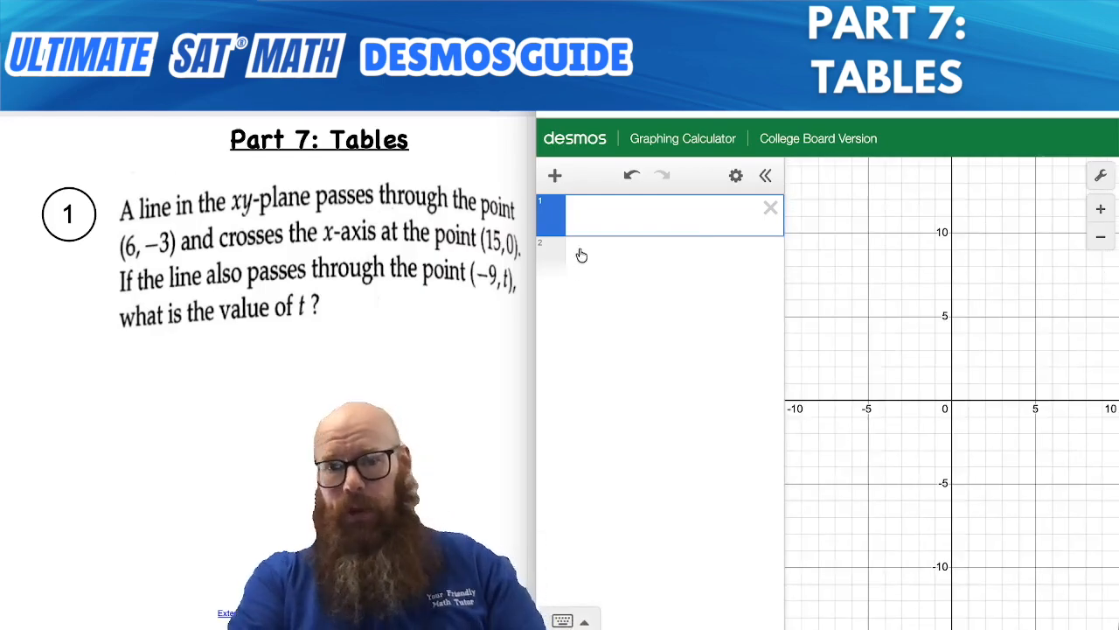
# - Create a table with the points (6, −3) and (15, 0), and fit a linear regression to it
pyautogui.click(622, 210)
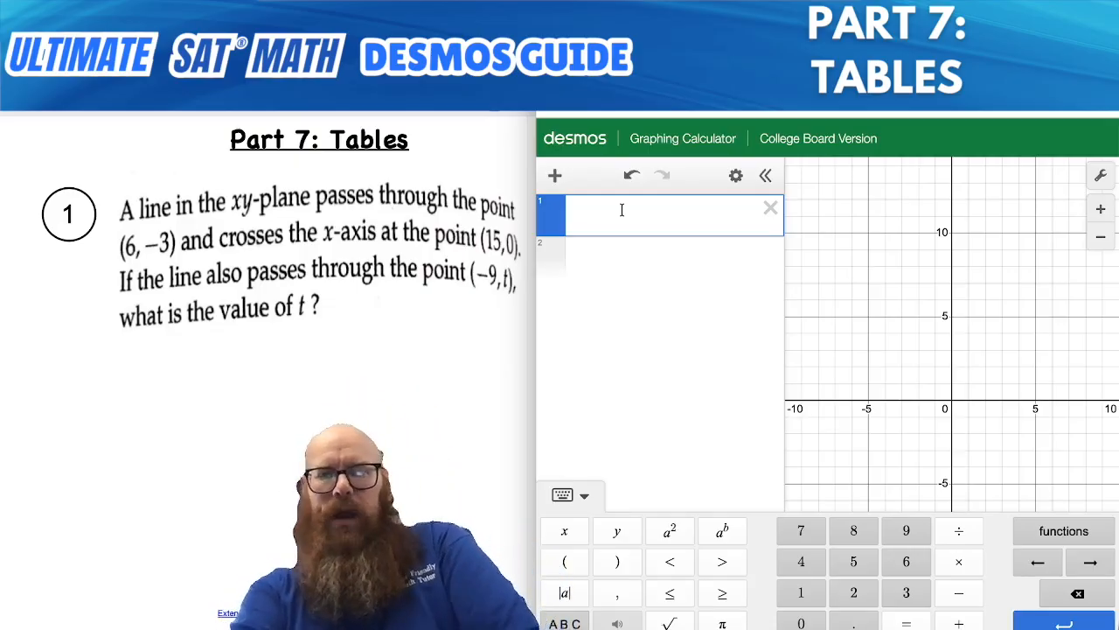
pyautogui.click(555, 177)
pyautogui.click(561, 254)
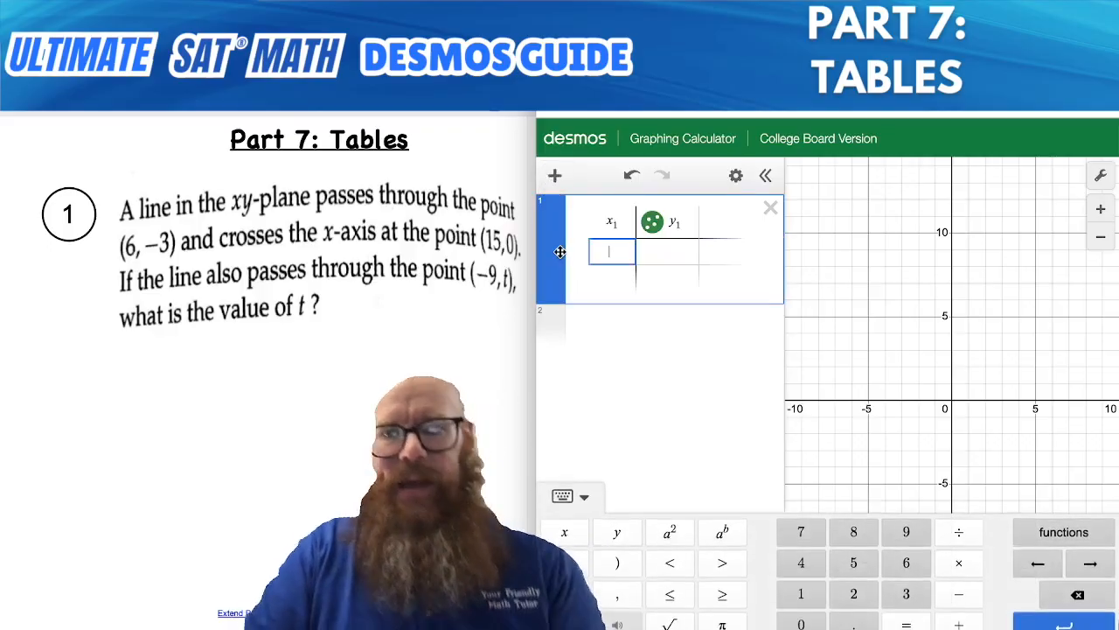
pyautogui.write('6')
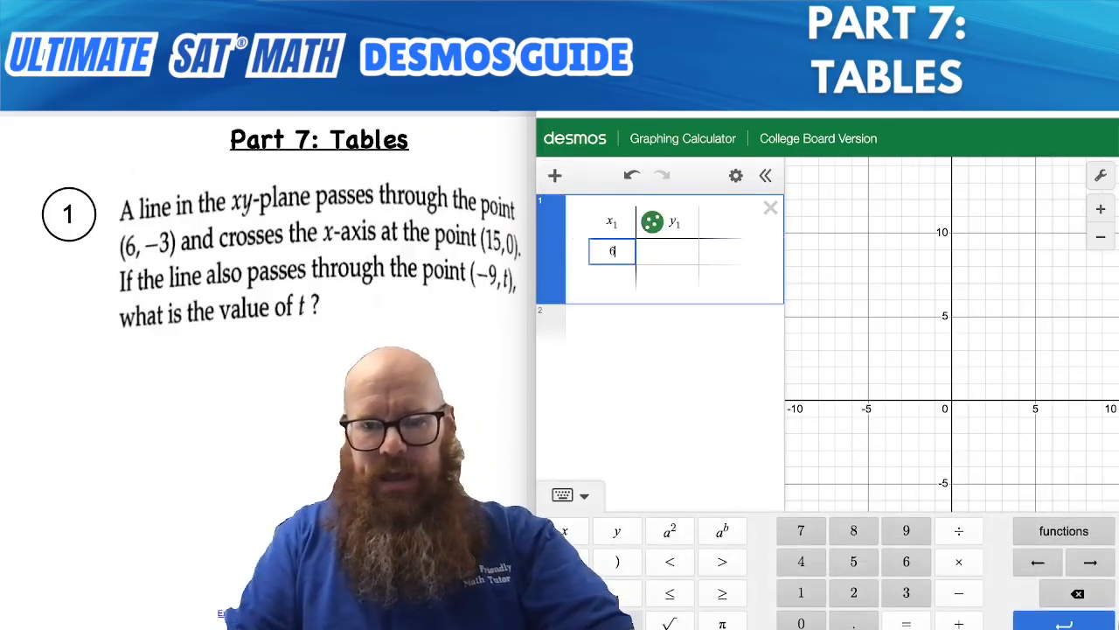
pyautogui.press('Tab')
pyautogui.write('-3')
pyautogui.press('Return')
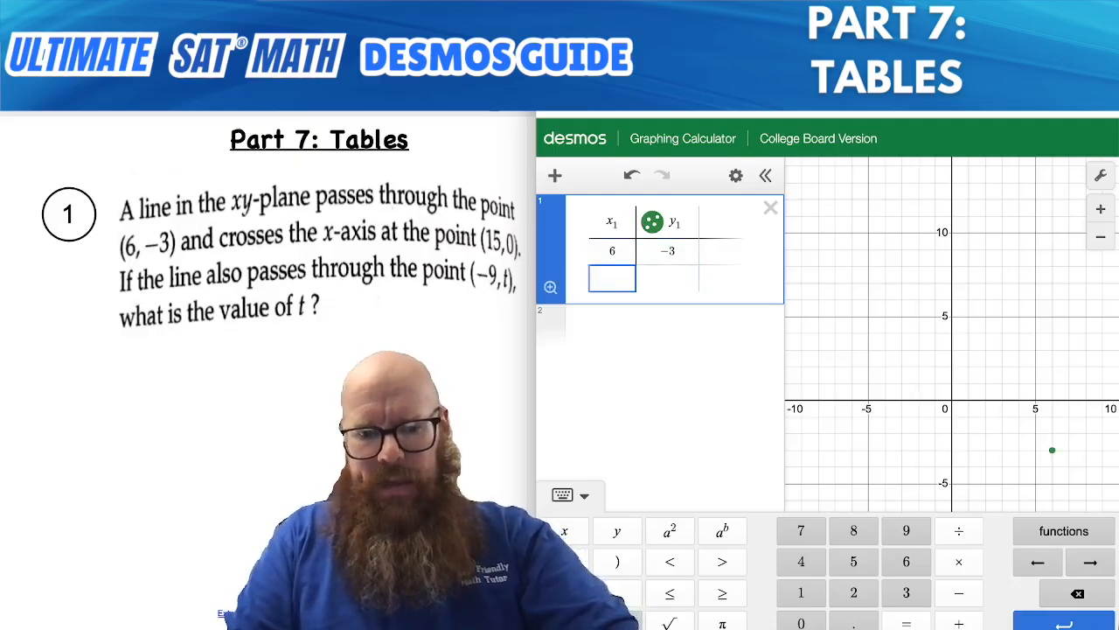
pyautogui.write('15')
pyautogui.press('Tab')
pyautogui.write('0')
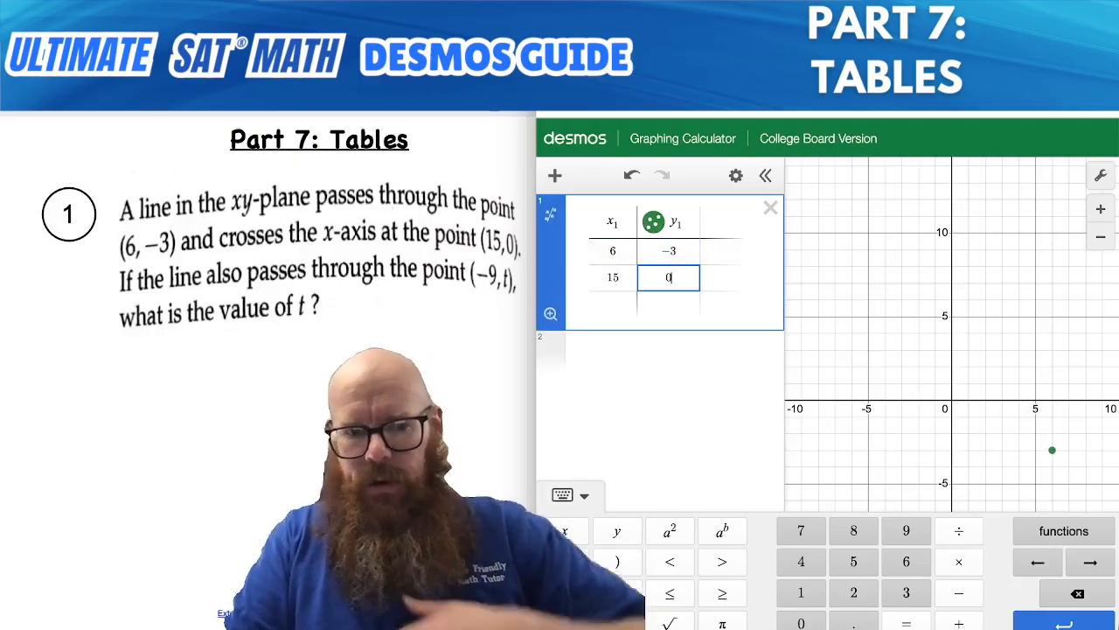
pyautogui.click(552, 219)
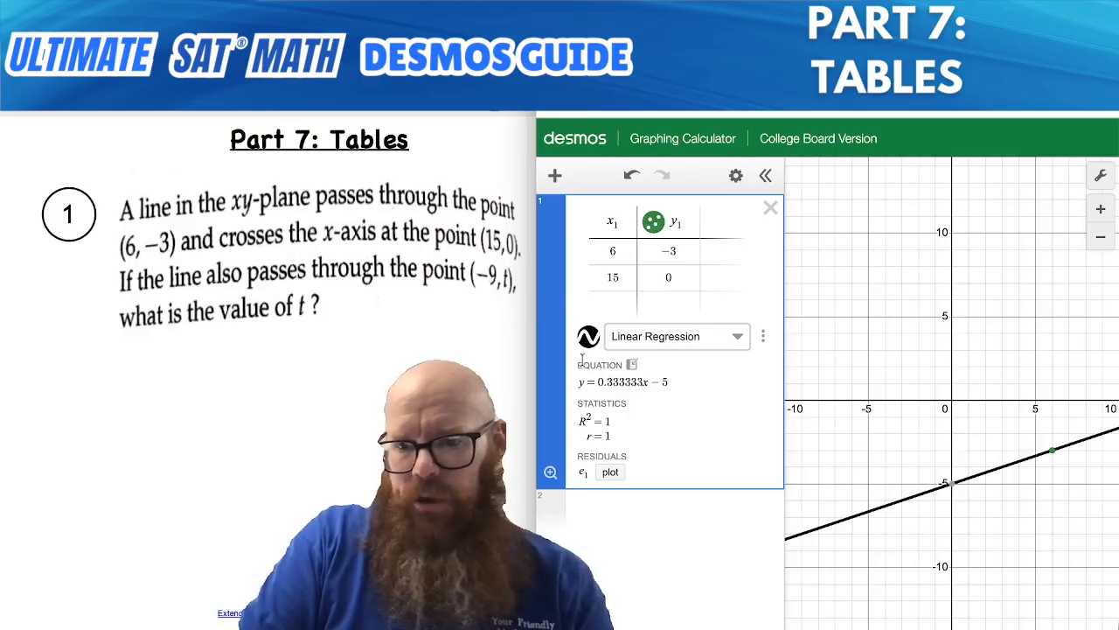
# - Enter the function f(x) = 1/3x − 5 from the regression equation as a new expression below the table
pyautogui.click(590, 508)
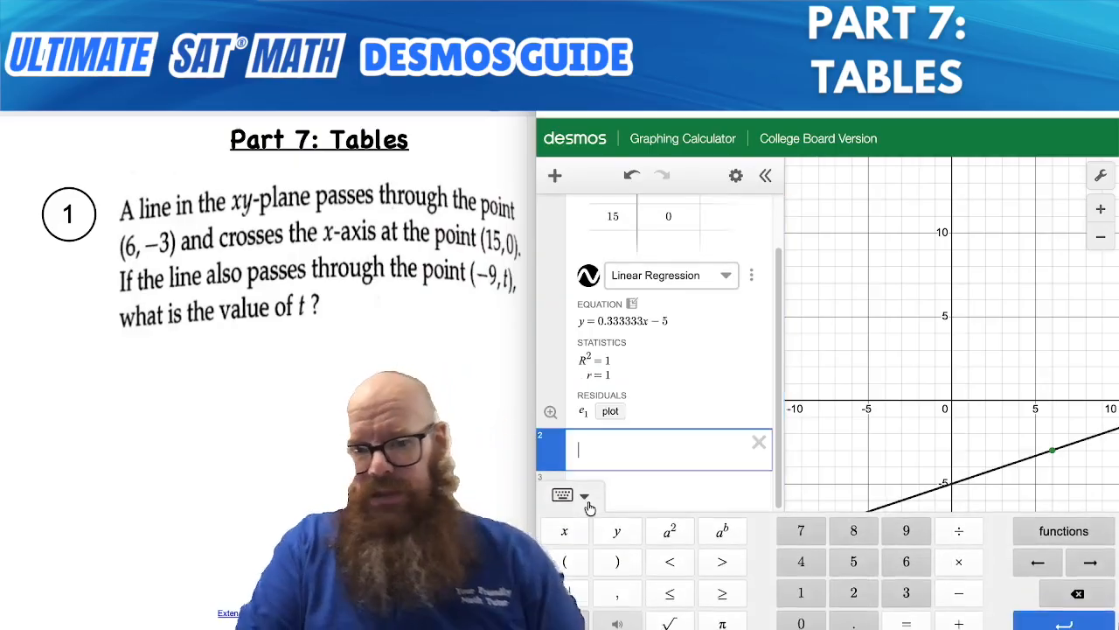
pyautogui.write('f(x) ')
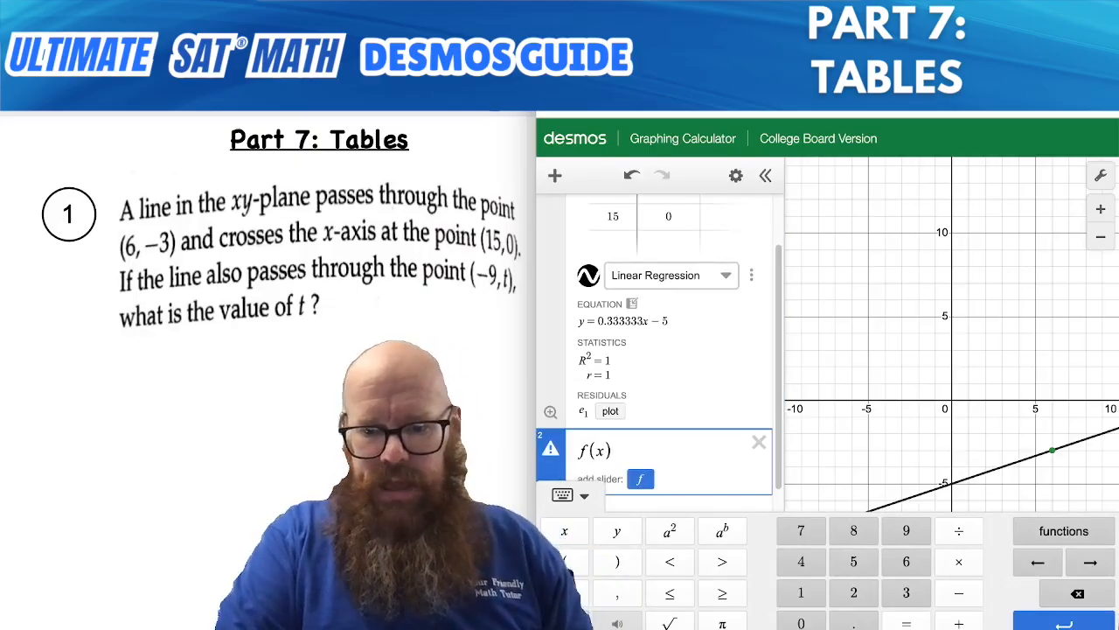
pyautogui.write('= ')
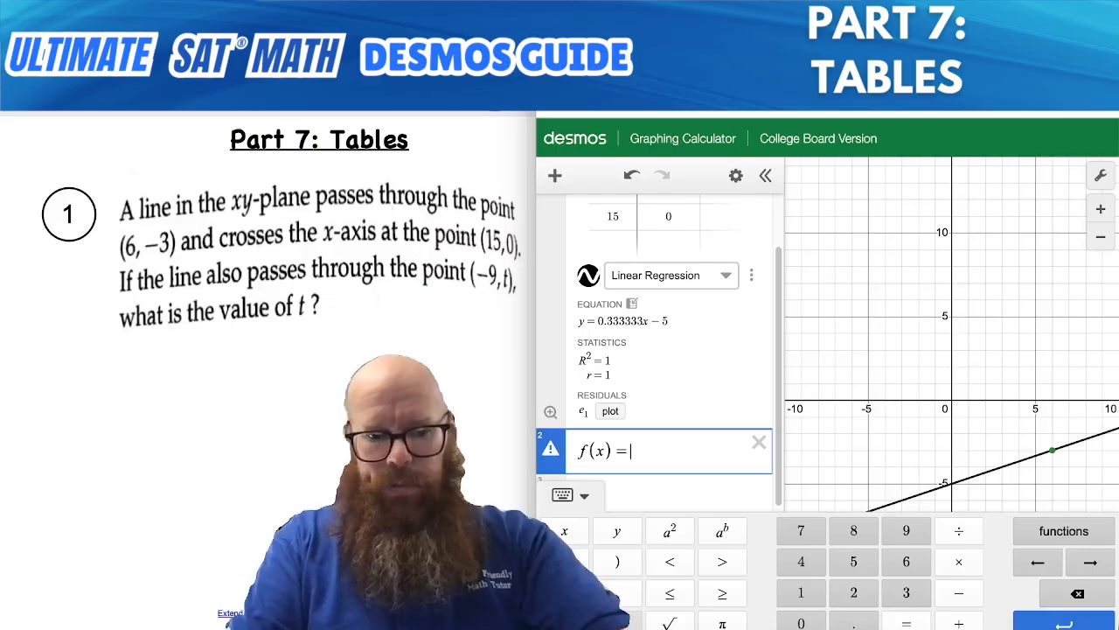
pyautogui.write('1/3x ')
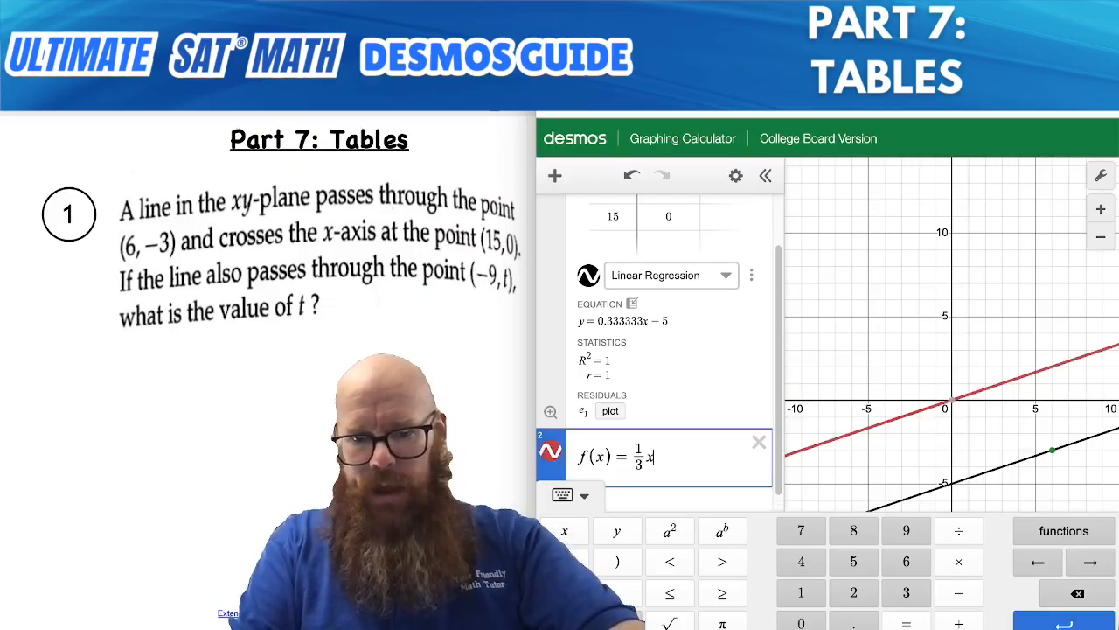
pyautogui.write('- 5')
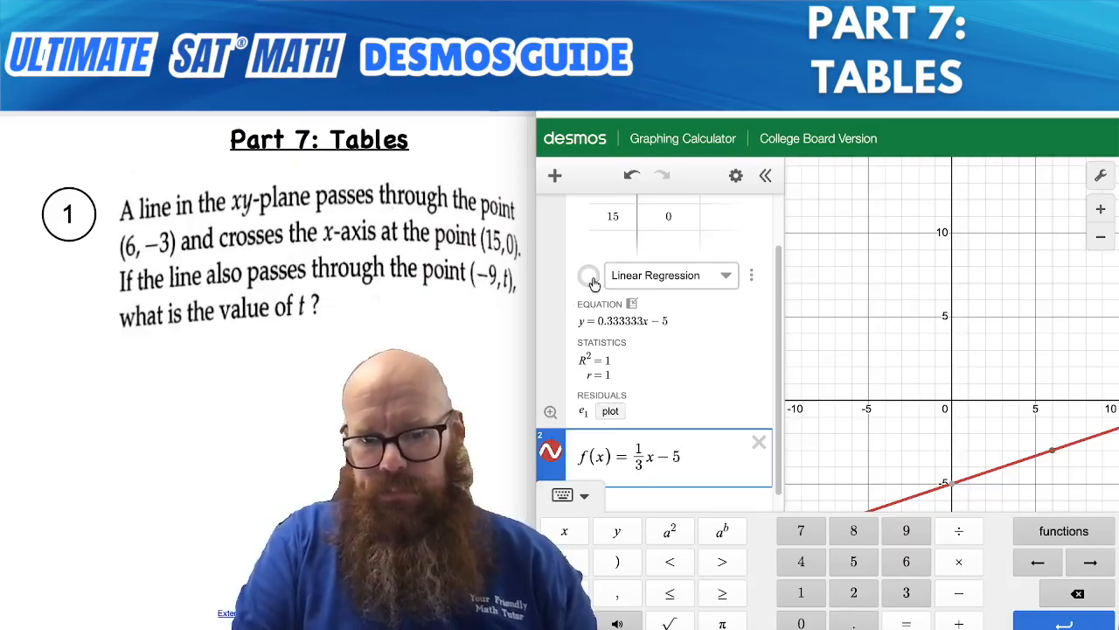
# - Evaluate f(−9) in a new expression and highlight its result
pyautogui.click(680, 494)
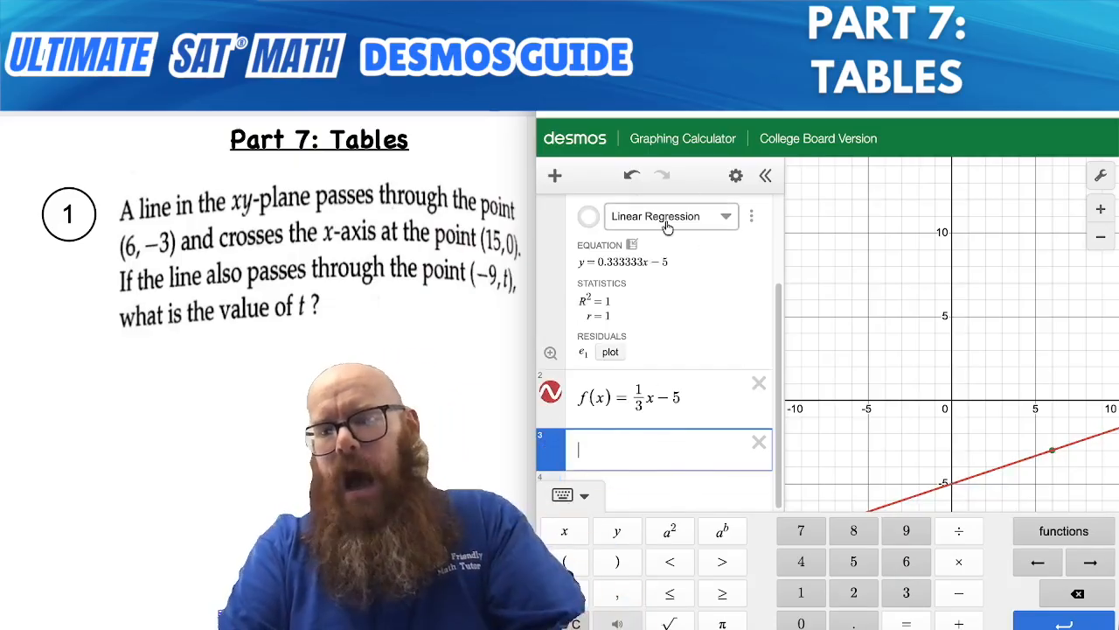
pyautogui.write('f')
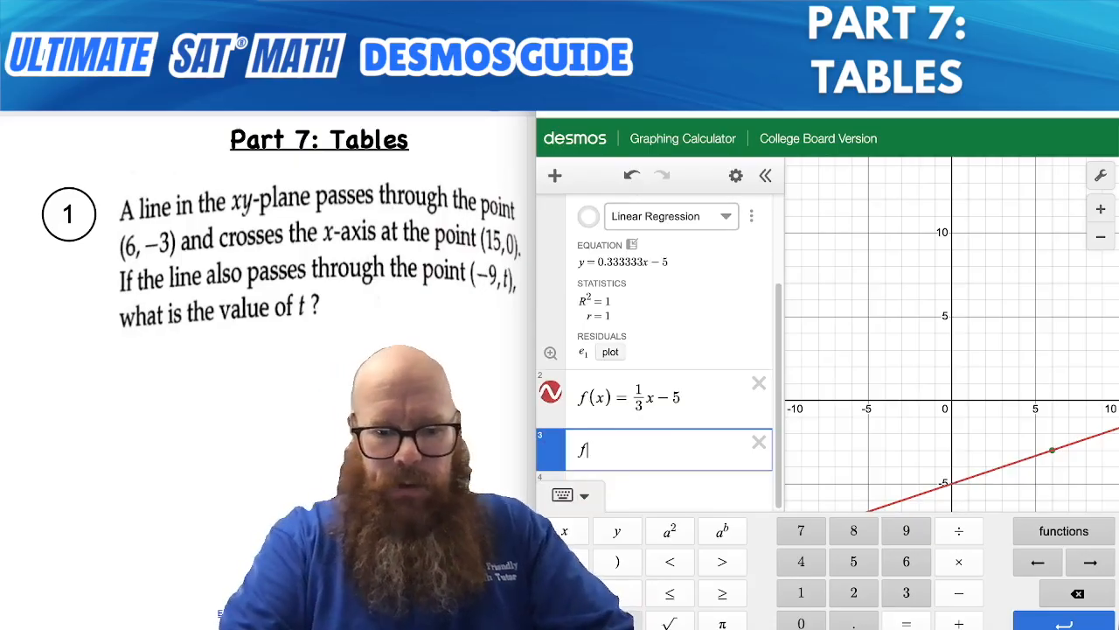
pyautogui.write('(-9)')
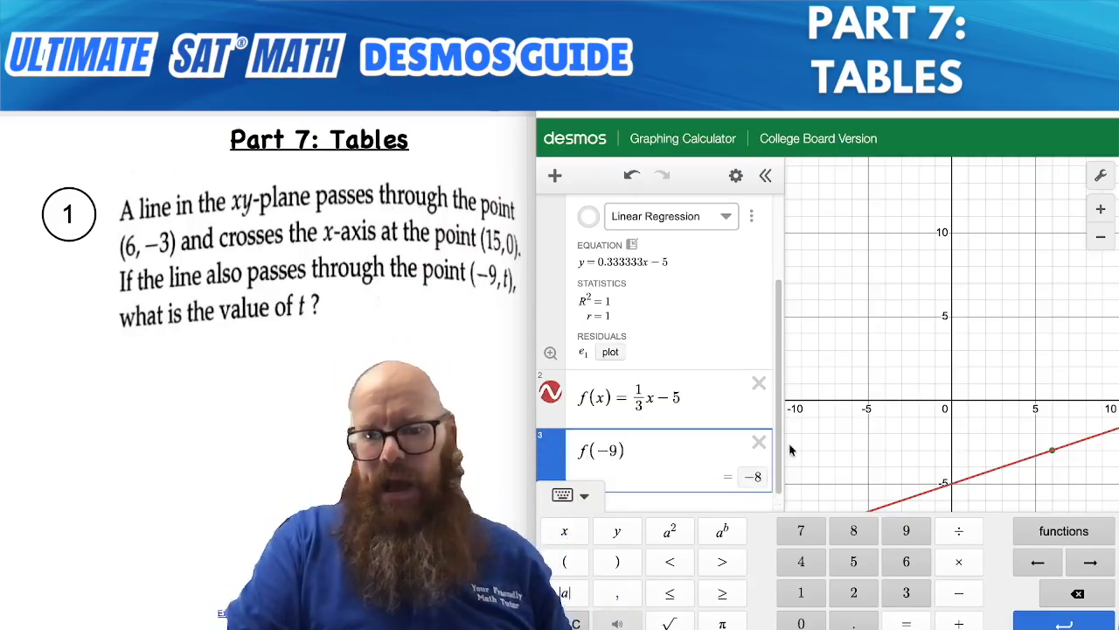
pyautogui.click(754, 480)
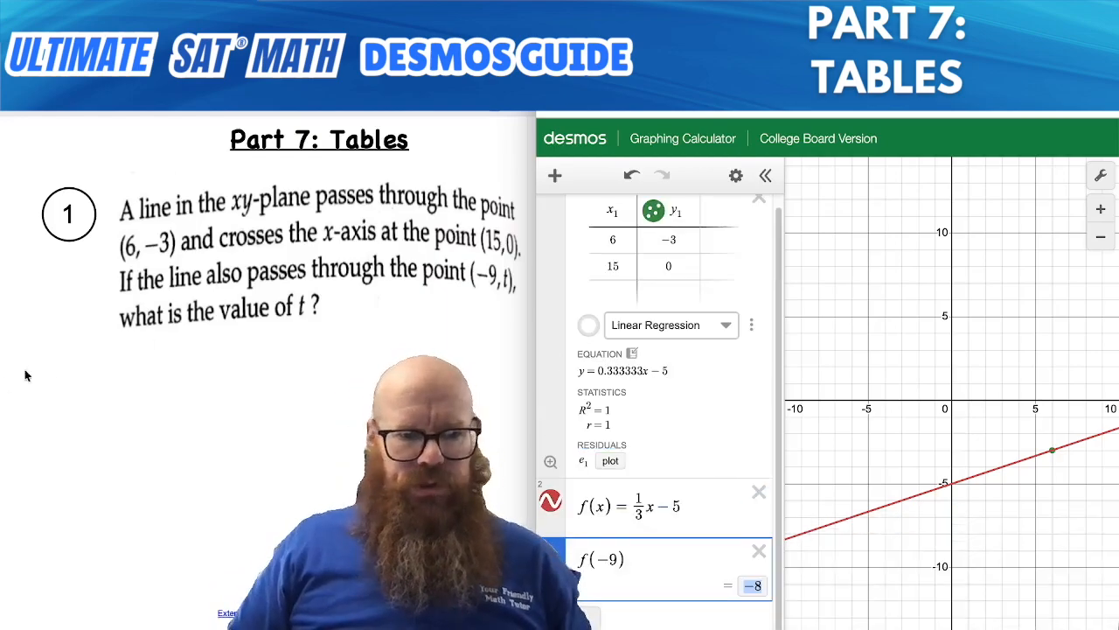
# - Handwrite the answer t = −8 under question 1 on the worksheet and draw a box around it
pyautogui.moveTo(114, 360)
pyautogui.mouseDown()
pyautogui.moveTo(120, 407)
pyautogui.moveTo(132, 380)
pyautogui.moveTo(164, 382)
pyautogui.mouseUp()
pyautogui.moveTo(142, 394)
pyautogui.mouseDown()
pyautogui.moveTo(199, 385)
pyautogui.moveTo(220, 367)
pyautogui.mouseUp()
pyautogui.moveTo(91, 339)
pyautogui.mouseDown()
pyautogui.moveTo(256, 433)
pyautogui.moveTo(199, 338)
pyautogui.moveTo(76, 335)
pyautogui.mouseUp()
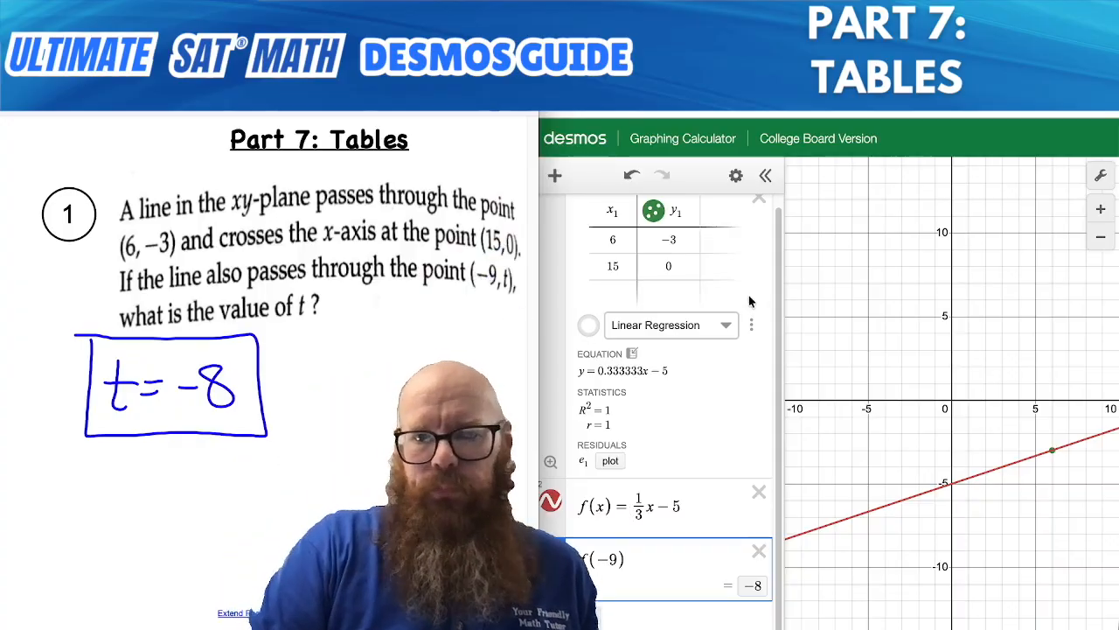
# - Delete the f(−9) evaluation, the function and the table, and advance the worksheet to question 2
pyautogui.click(759, 551)
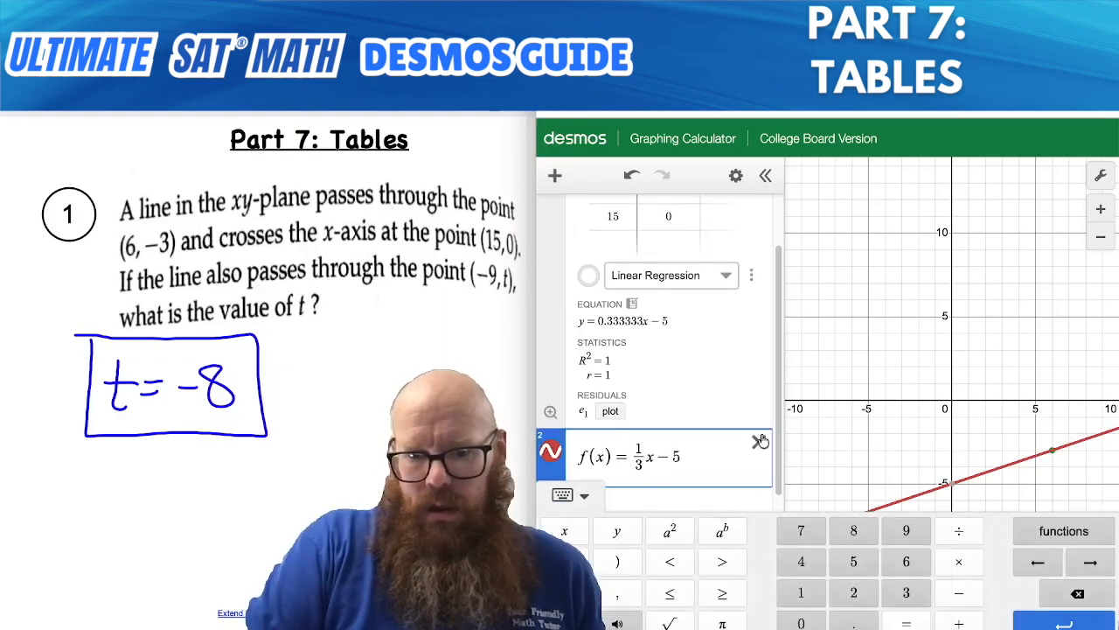
pyautogui.click(759, 444)
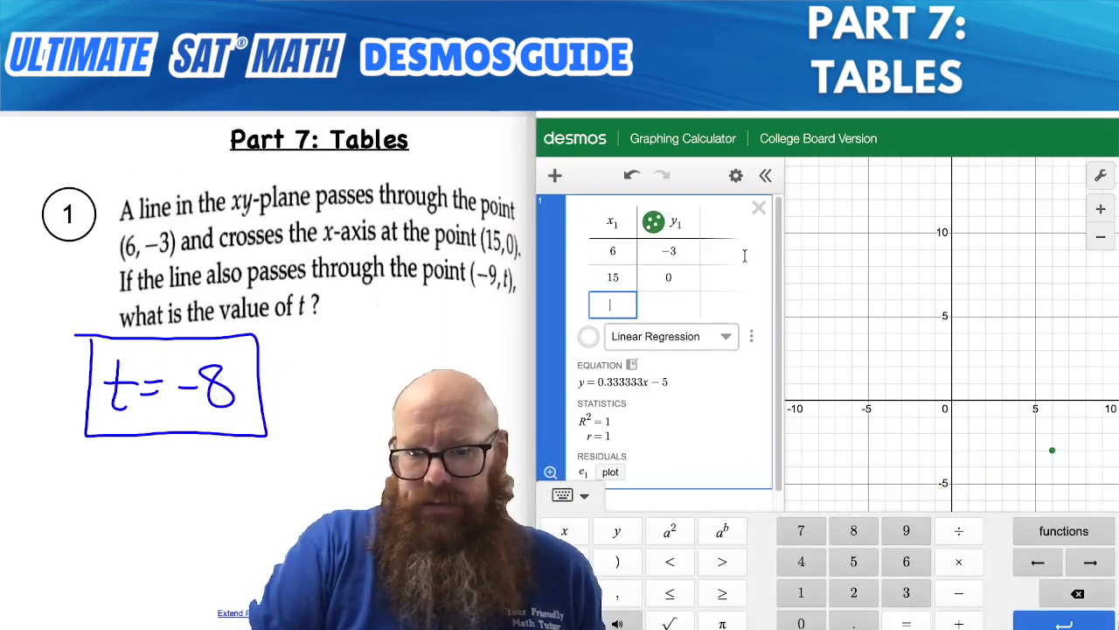
pyautogui.click(760, 208)
pyautogui.click(768, 211)
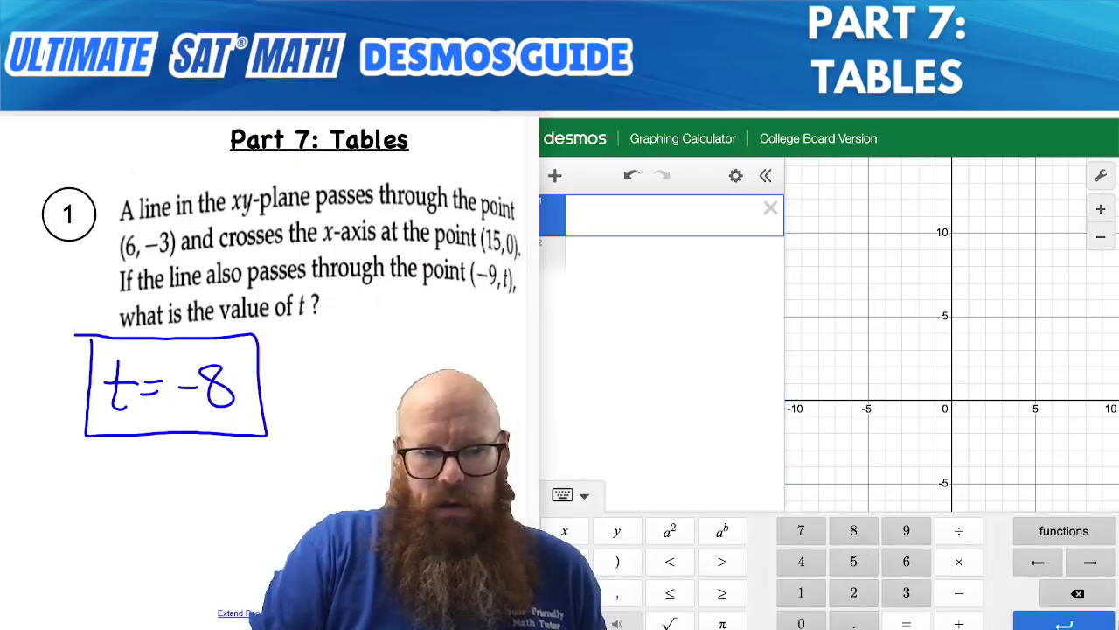
pyautogui.press('pagedown')
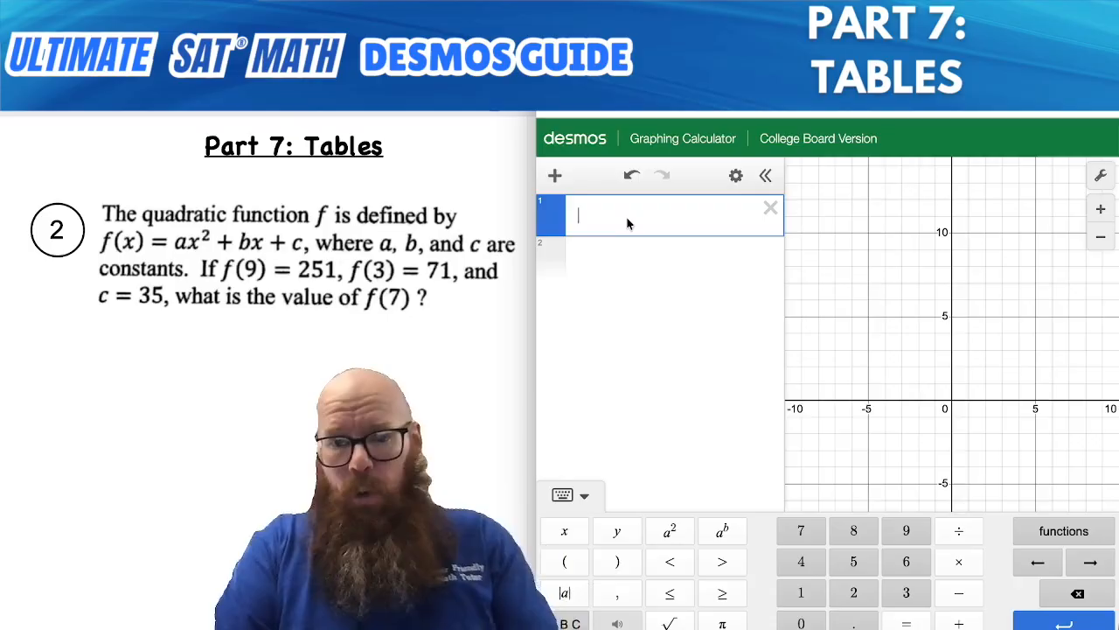
# - Create a new table and enter the points (9, 251) and (3, 71) from question 2
pyautogui.click(557, 178)
pyautogui.click(563, 254)
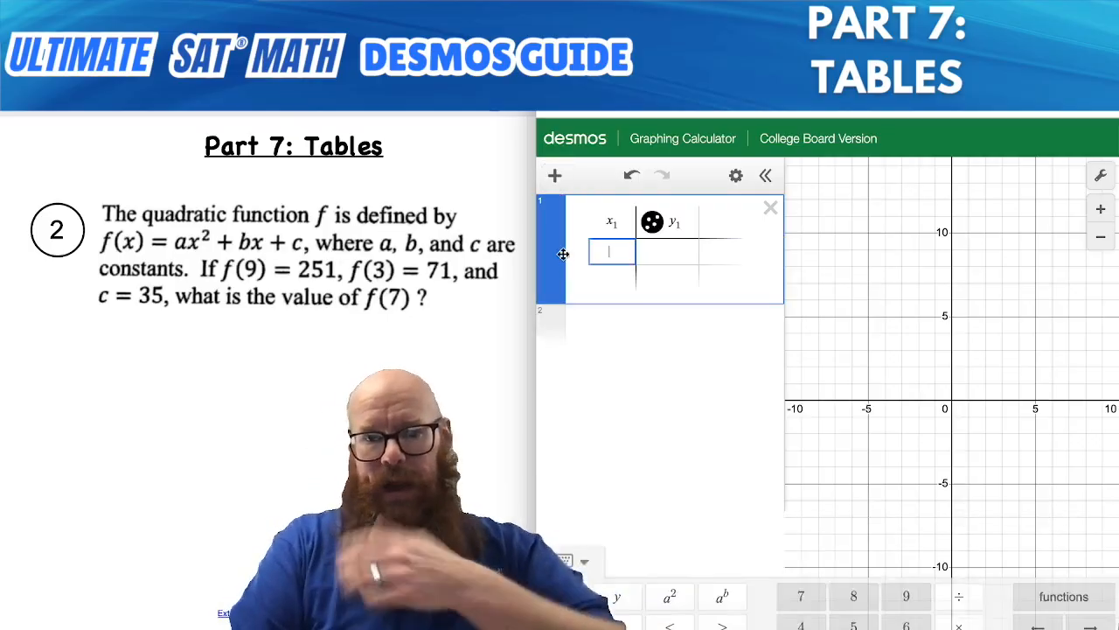
pyautogui.write('9')
pyautogui.press('Tab')
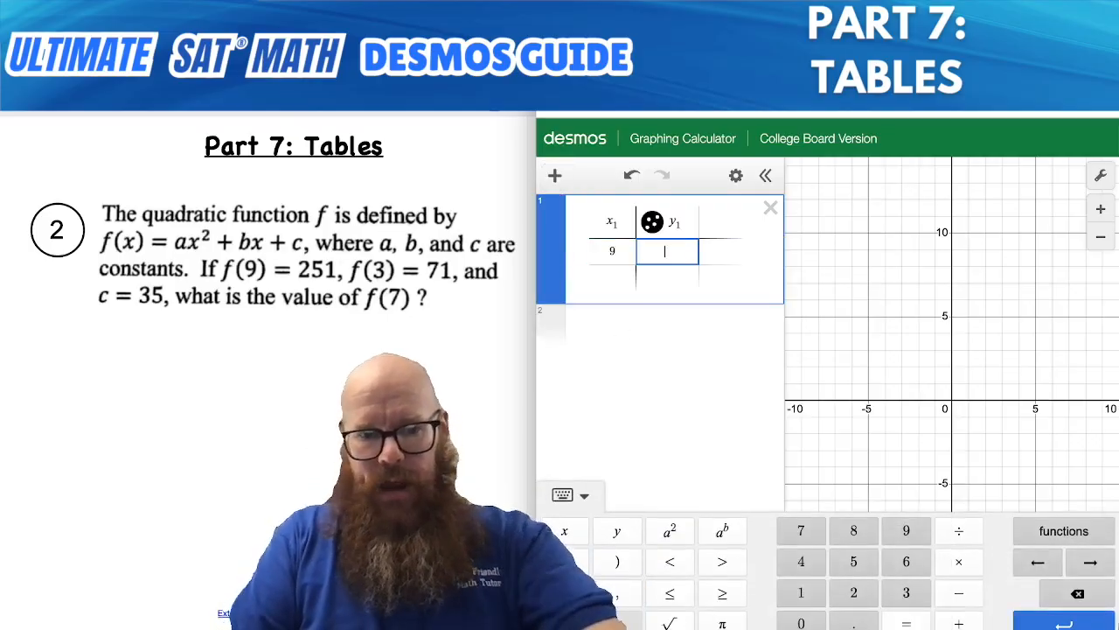
pyautogui.write('251')
pyautogui.press('Return')
pyautogui.press('Left')
pyautogui.write('3')
pyautogui.press('Tab')
pyautogui.write('71')
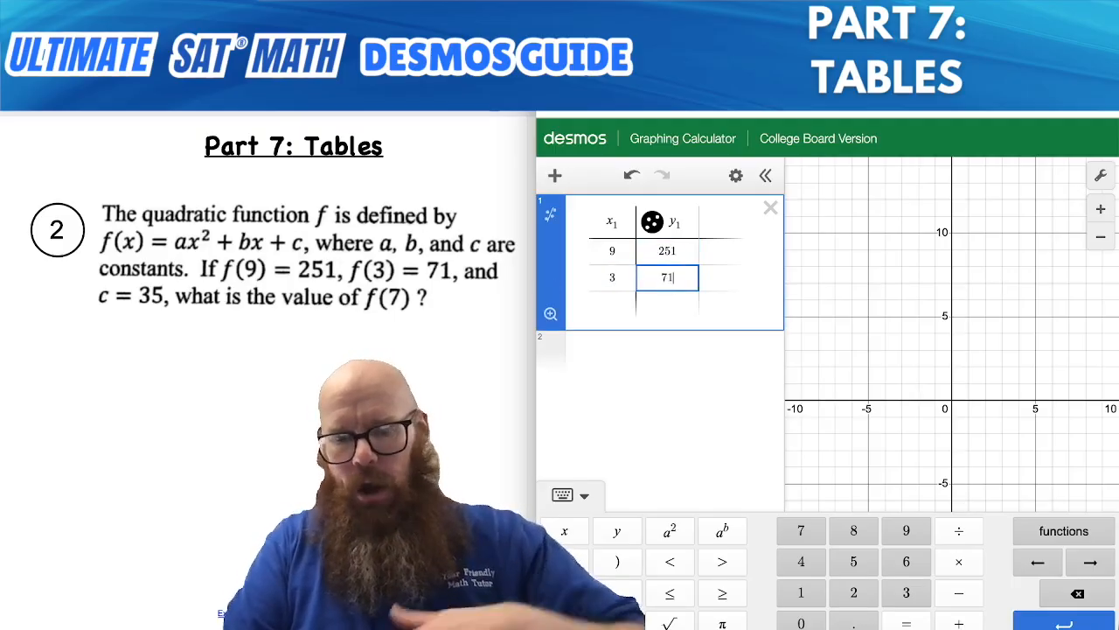
# - Add the y-intercept point (0, 35) as the third row of the table
pyautogui.press('Return')
pyautogui.press('Left')
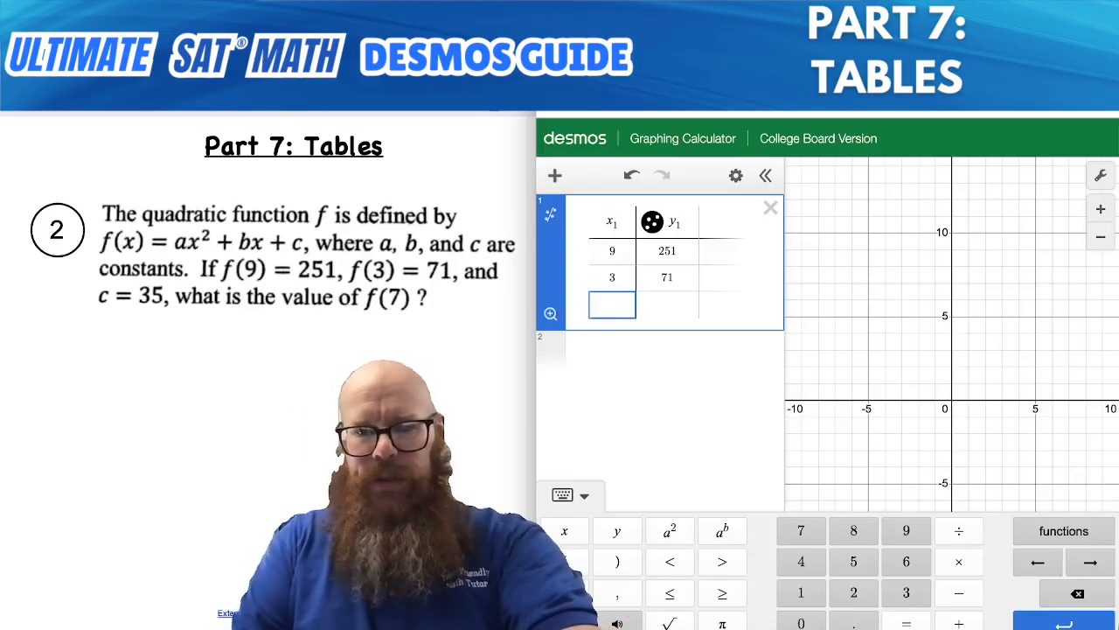
pyautogui.write('0')
pyautogui.press('Right')
pyautogui.write('35')
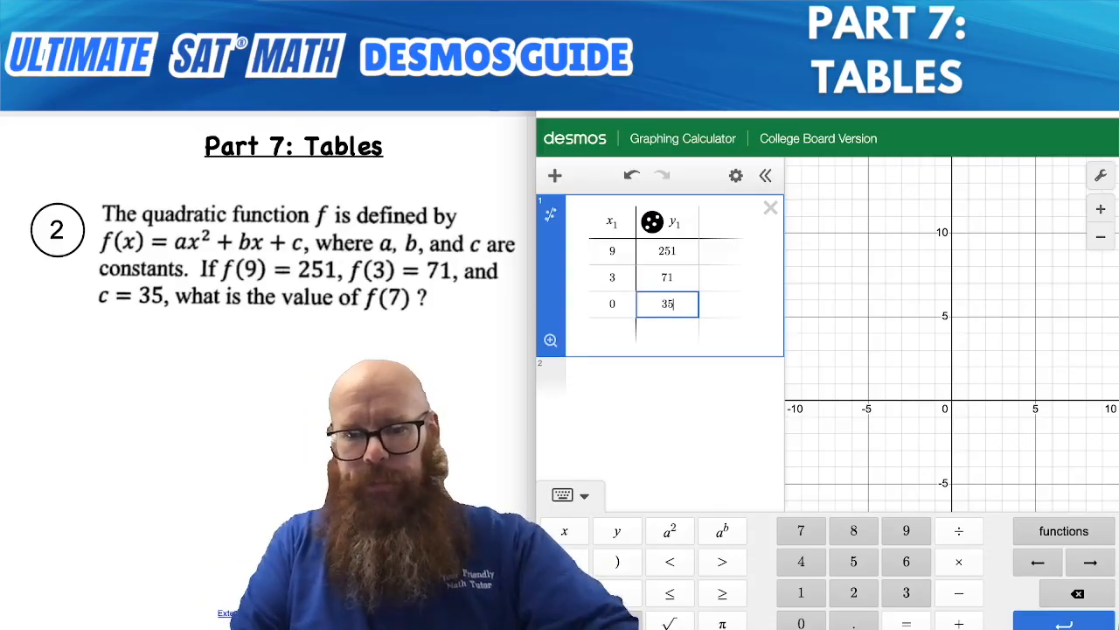
# - Fit a regression to the table data, switch it to Quadratic Regression, and bring the parabola into view
pyautogui.click(550, 214)
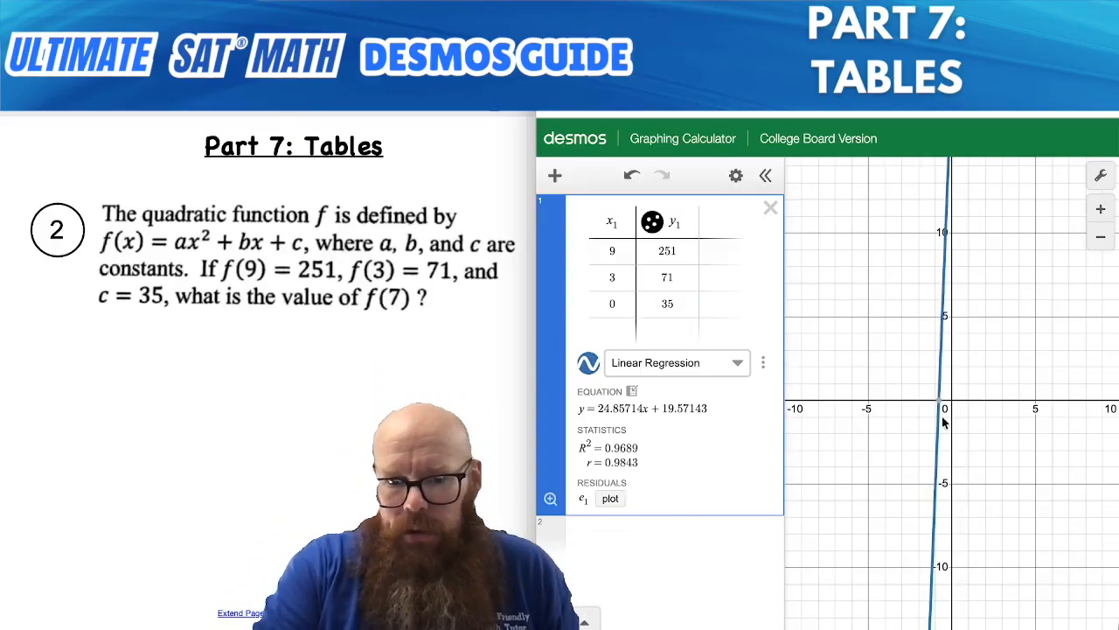
pyautogui.click(737, 362)
pyautogui.click(688, 377)
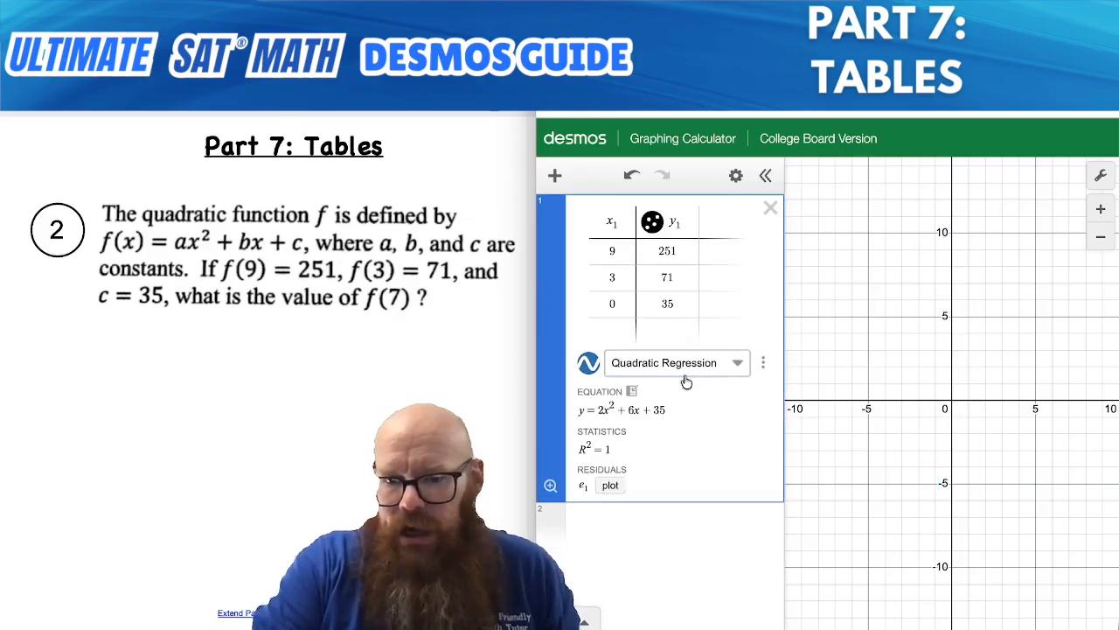
pyautogui.scroll(-1, 891, 411)
pyautogui.scroll(-6, 893, 417)
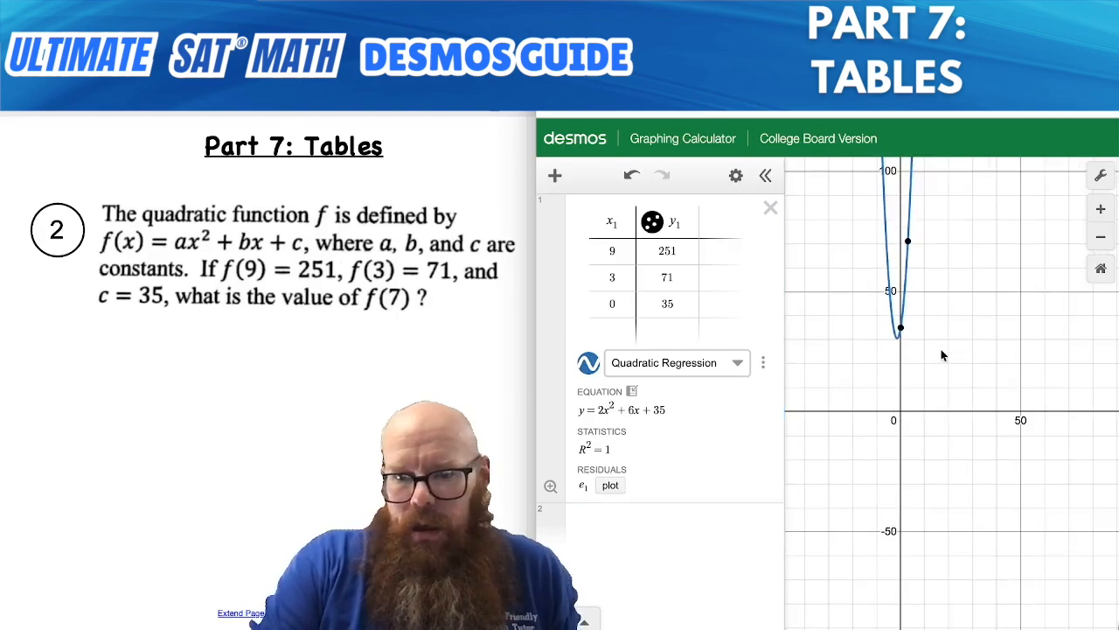
pyautogui.moveTo(942, 355); pyautogui.dragTo(940, 427)
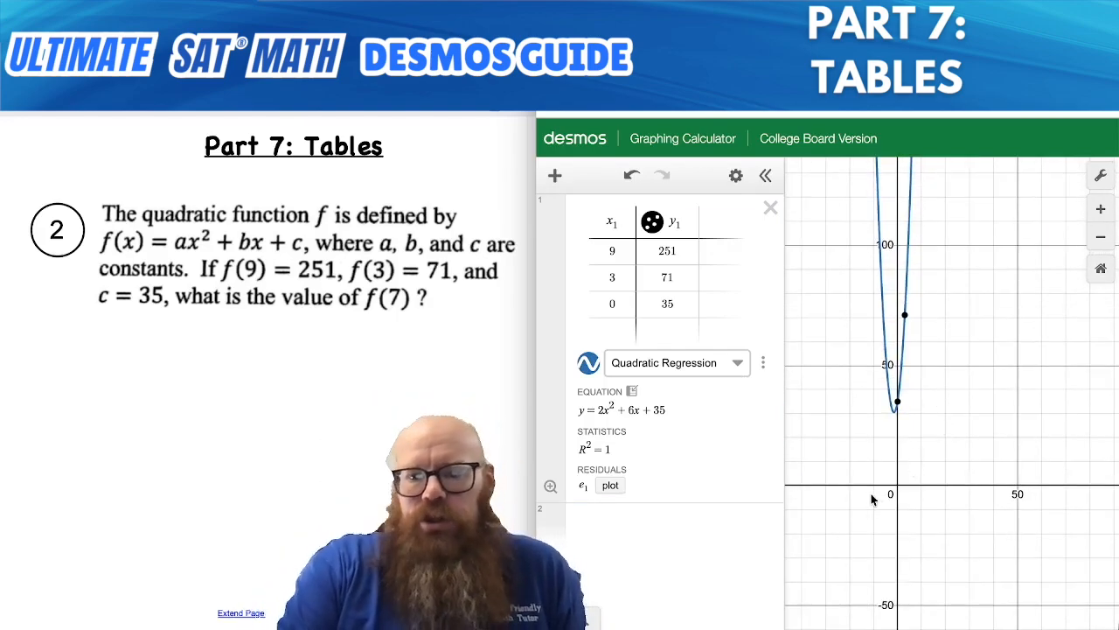
# - Graph the vertical line x = 7 and show the coordinates of its intersection with the parabola
pyautogui.click(632, 530)
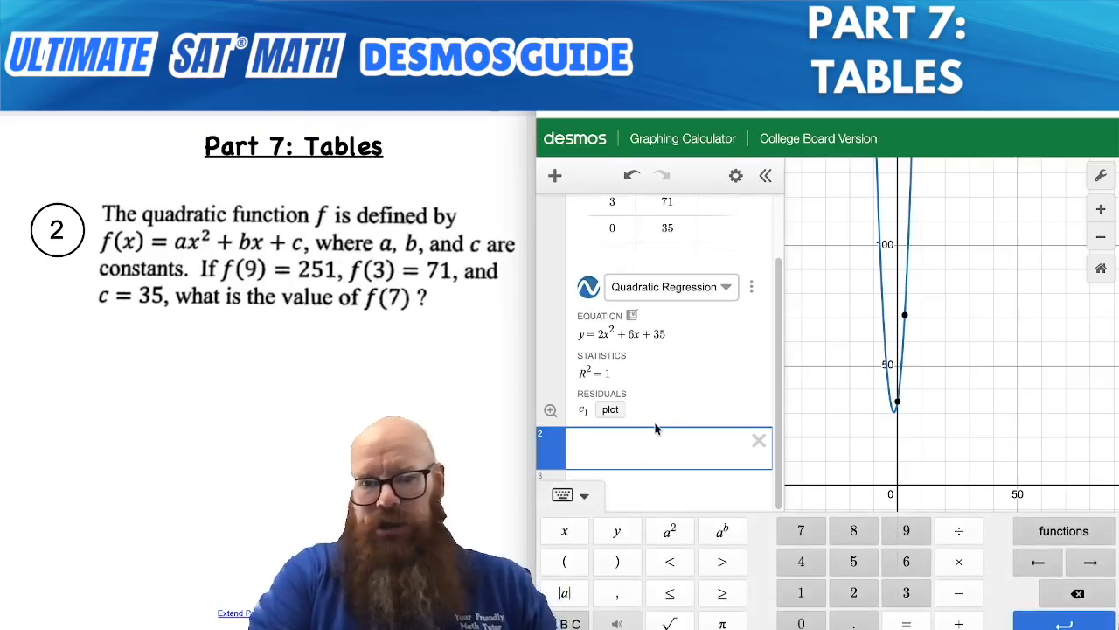
pyautogui.write('x=7')
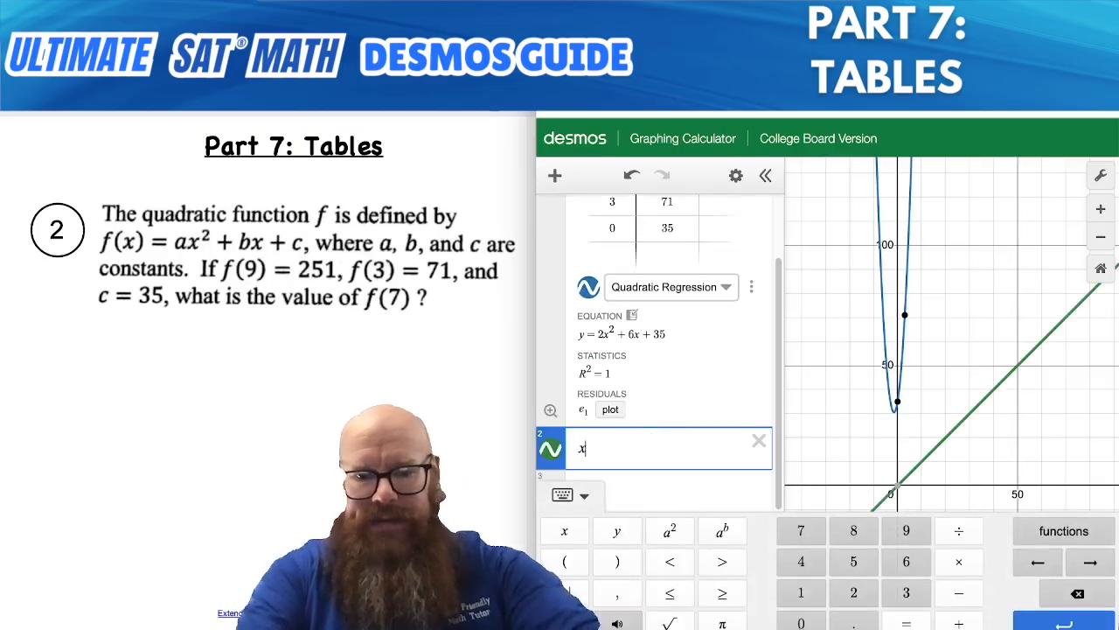
pyautogui.moveTo(954, 210); pyautogui.dragTo(1004, 459)
pyautogui.scroll(4, 1004, 358)
pyautogui.scroll(2, 1004, 365)
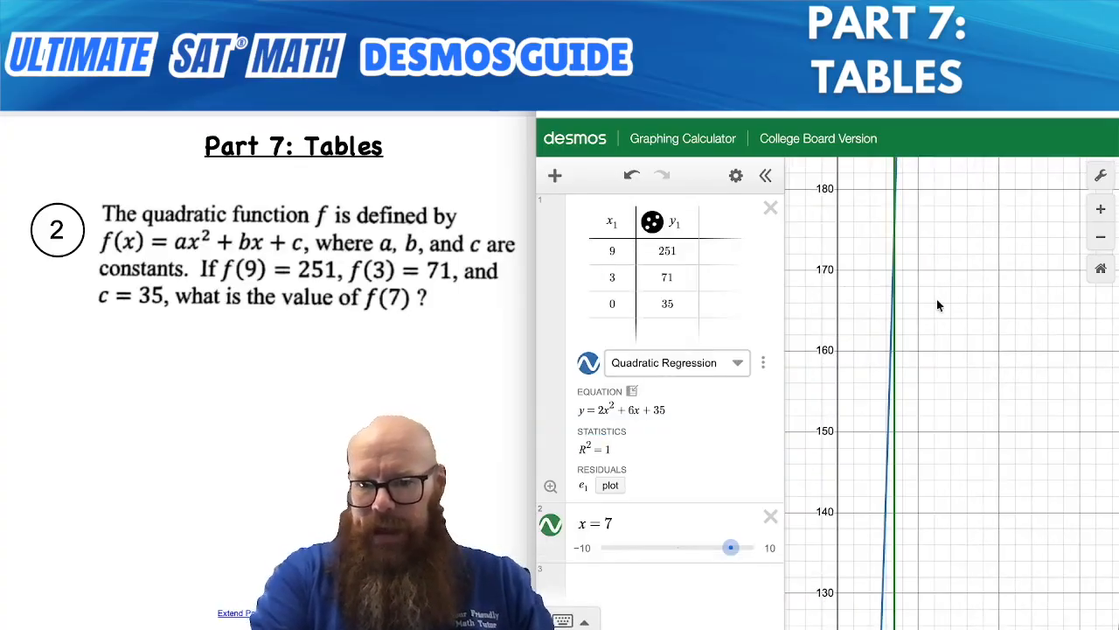
pyautogui.scroll(1, 919, 320)
pyautogui.click(915, 354)
pyautogui.moveTo(915, 320)
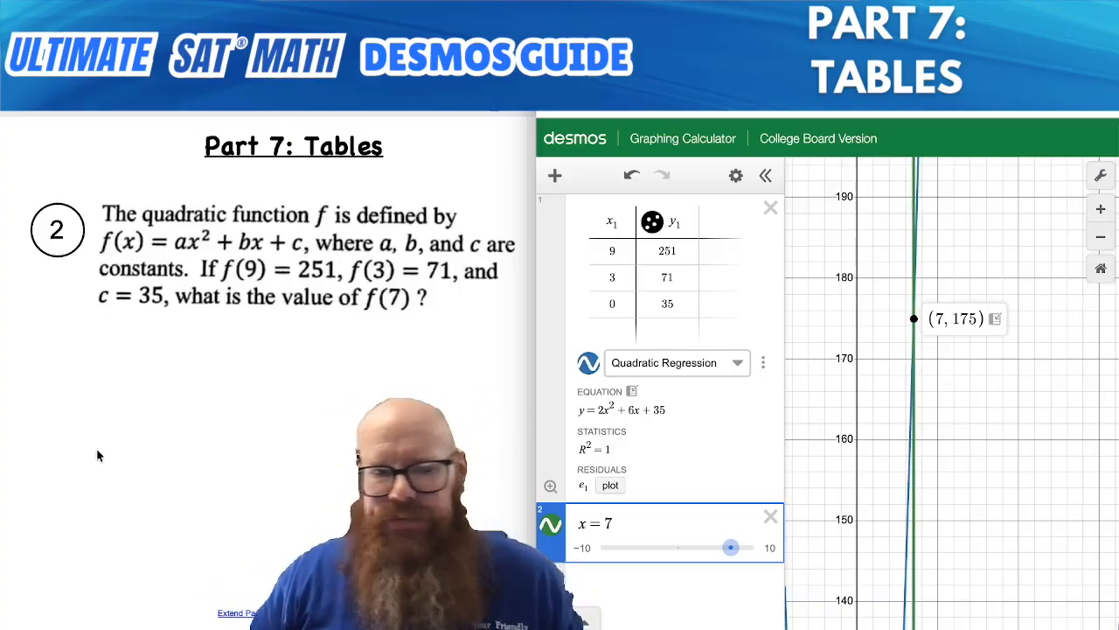
# - Handwrite the answer 175 under question 2 on the worksheet and draw a box around it
pyautogui.moveTo(103, 339); pyautogui.dragTo(104, 388)
pyautogui.click(119, 342)
pyautogui.moveTo(123, 339); pyautogui.dragTo(141, 390)
pyautogui.moveTo(164, 343)
pyautogui.mouseDown()
pyautogui.moveTo(189, 338)
pyautogui.moveTo(159, 386)
pyautogui.mouseUp()
pyautogui.moveTo(78, 312)
pyautogui.mouseDown()
pyautogui.moveTo(102, 421)
pyautogui.moveTo(227, 313)
pyautogui.moveTo(69, 307)
pyautogui.mouseUp()
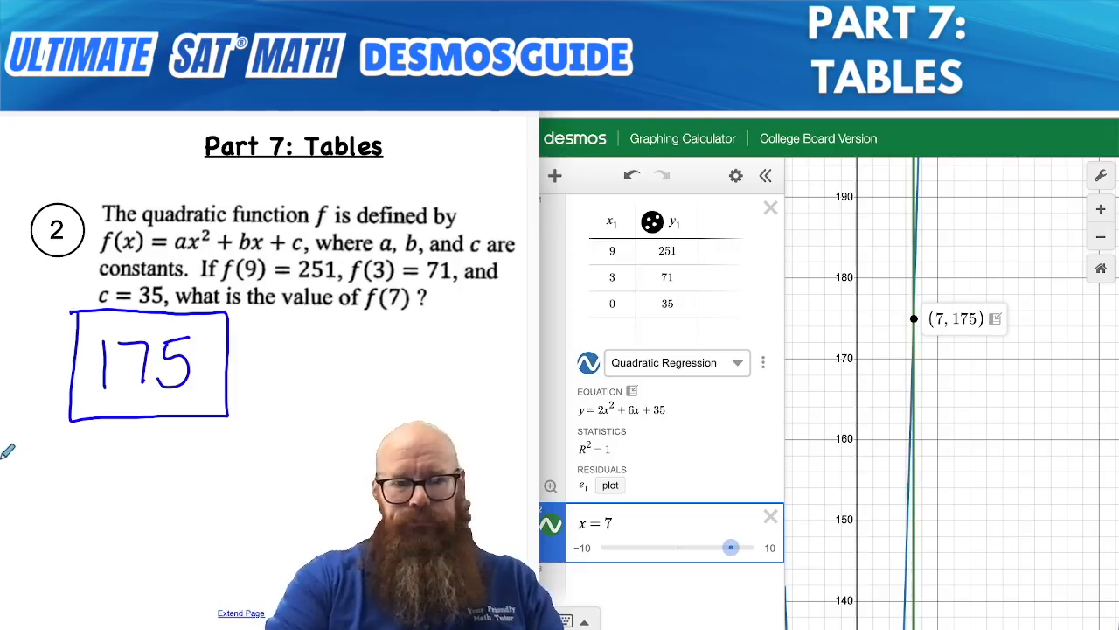
# - Delete the x = 7 line and the table with its regression, and advance the worksheet to question 3
pyautogui.click(770, 516)
pyautogui.click(770, 206)
pyautogui.click(329, 436)
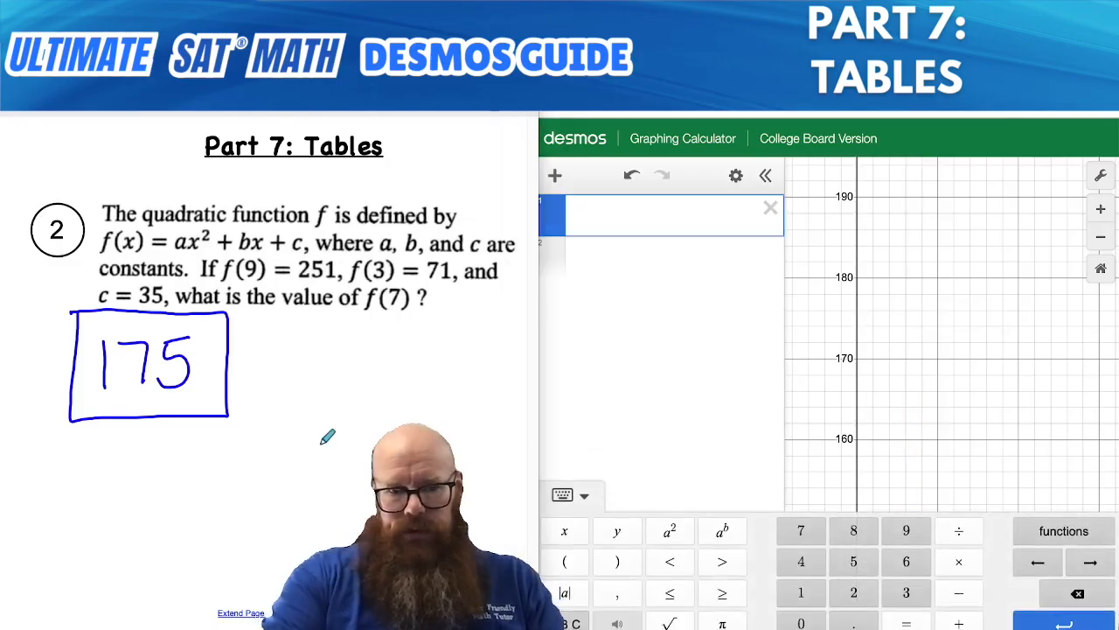
pyautogui.press('Right')
pyautogui.press('Right')
pyautogui.press('Left')
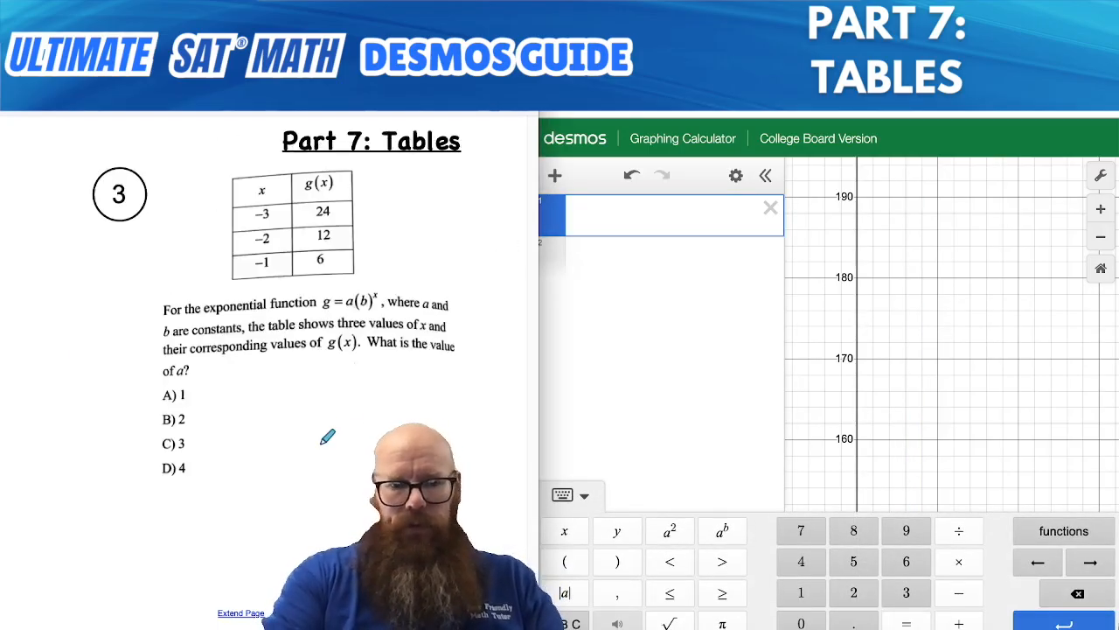
# - Insert a table for question 3 and enter the points (−3, 24) and (−2, 12)
pyautogui.click(613, 214)
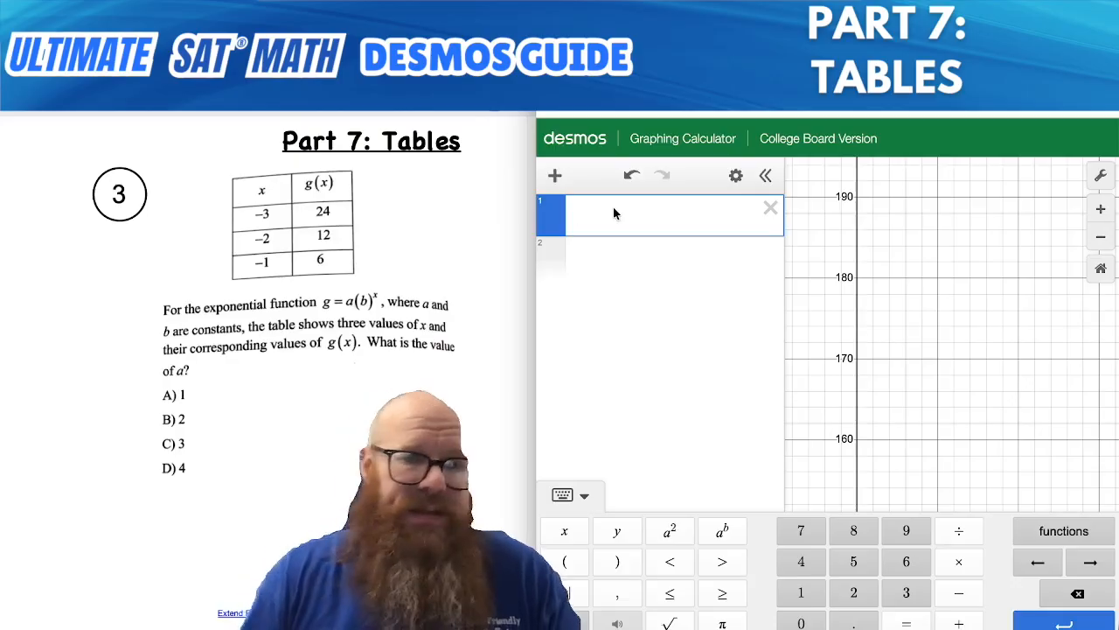
pyautogui.click(555, 178)
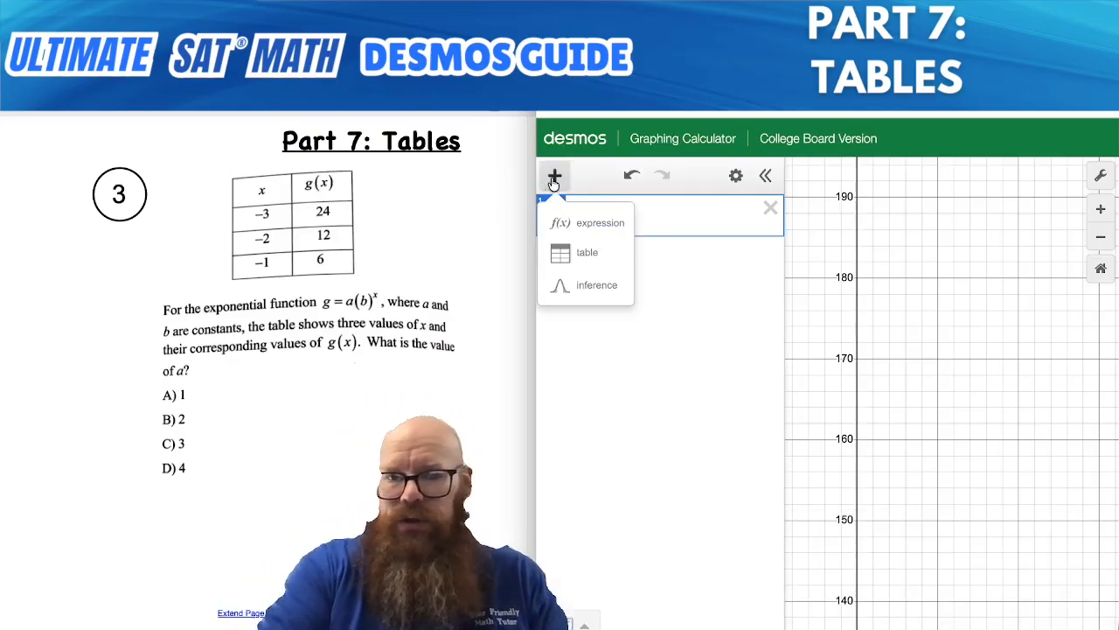
pyautogui.click(564, 255)
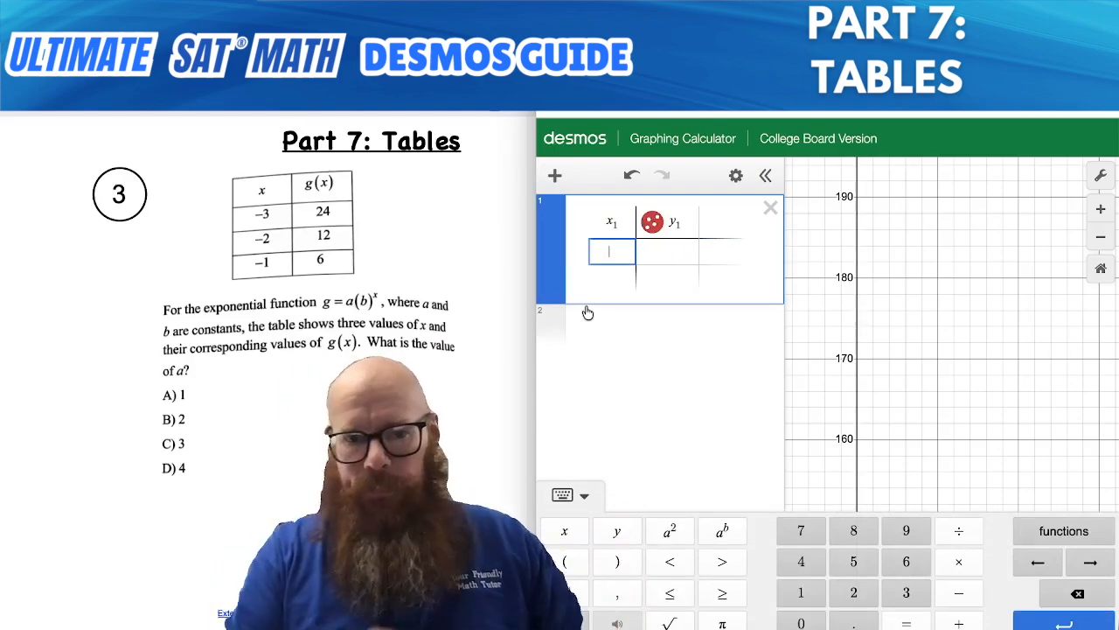
pyautogui.write('-3')
pyautogui.press('Tab')
pyautogui.write('24')
pyautogui.press('Return')
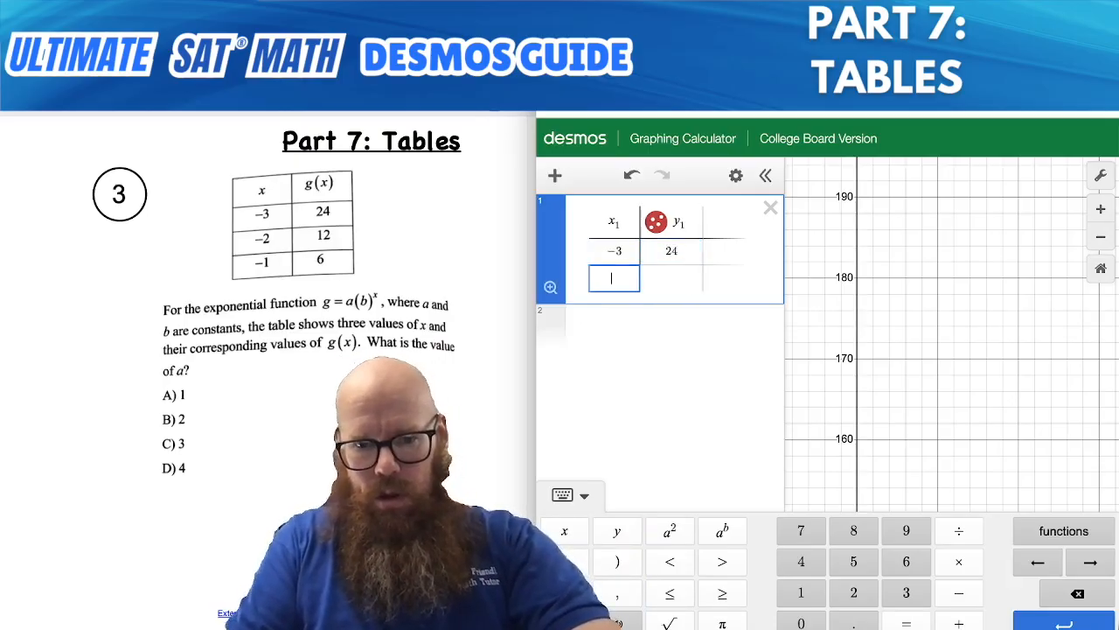
pyautogui.write('-2')
pyautogui.press('Tab')
pyautogui.write('12')
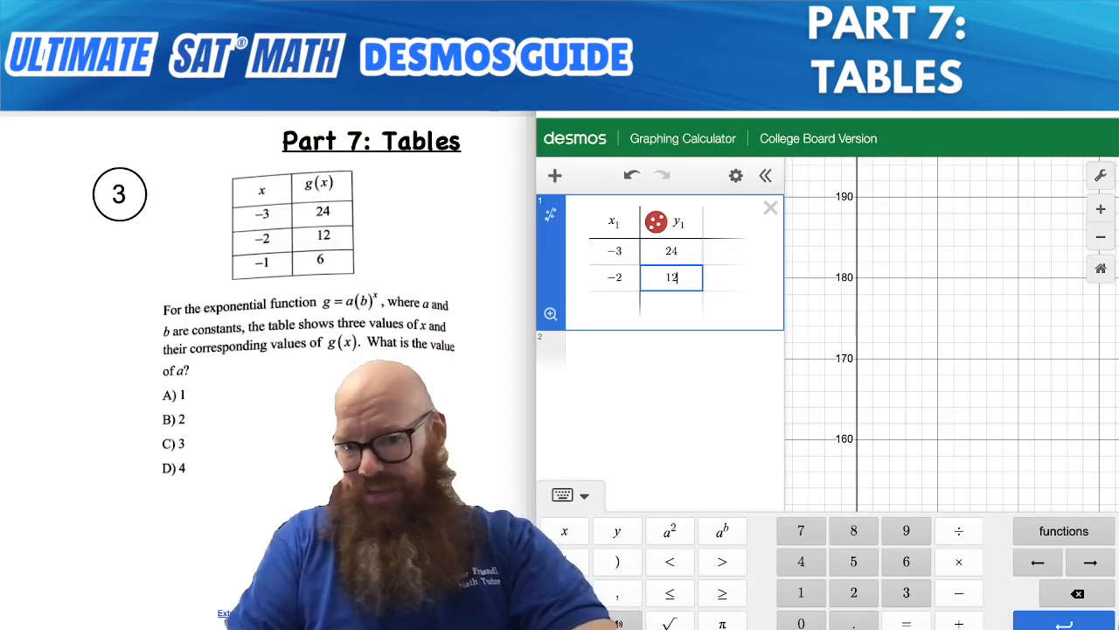
# - Fit a regression to the table data and set its type to Exponential Regression
pyautogui.click(550, 214)
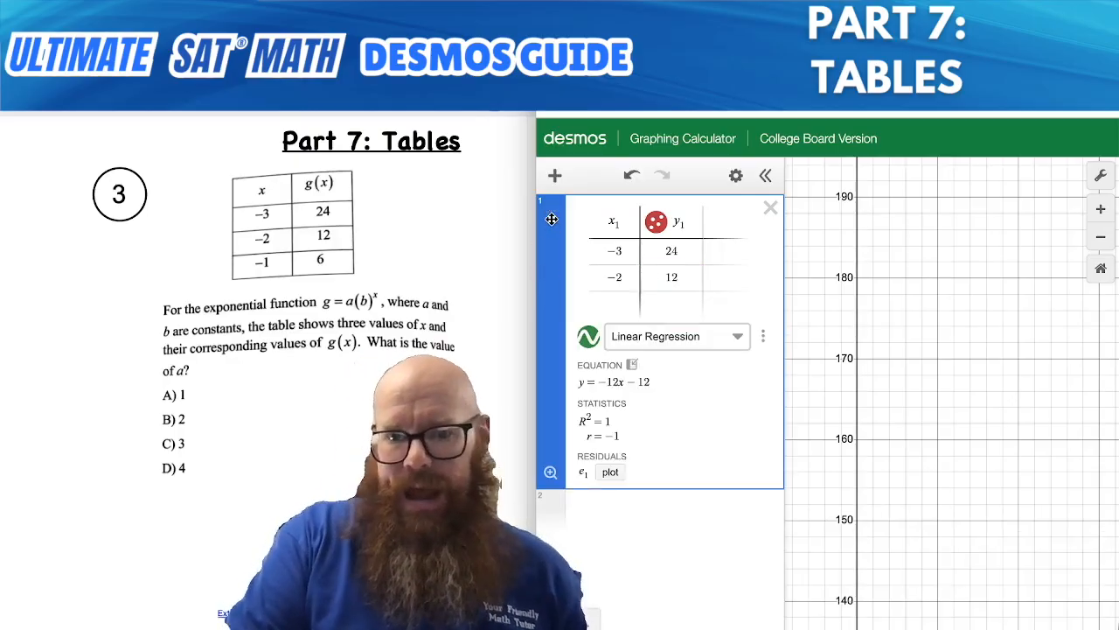
pyautogui.click(665, 345)
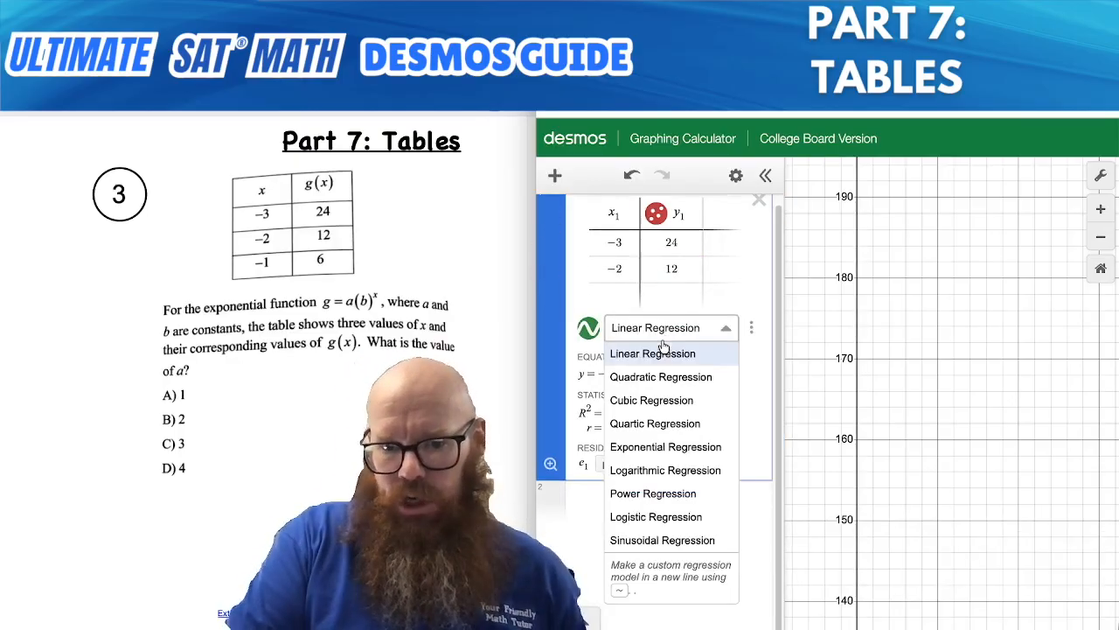
pyautogui.click(649, 444)
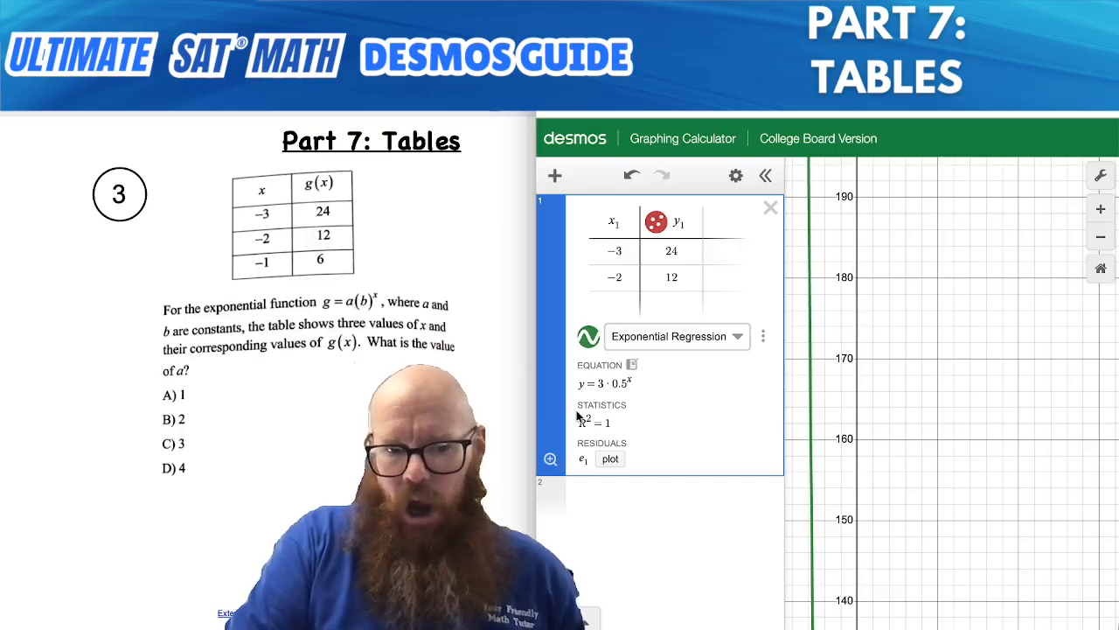
# - Add the third point (−1, 6) to the table and circle answer C) 3 on the worksheet
pyautogui.click(618, 303)
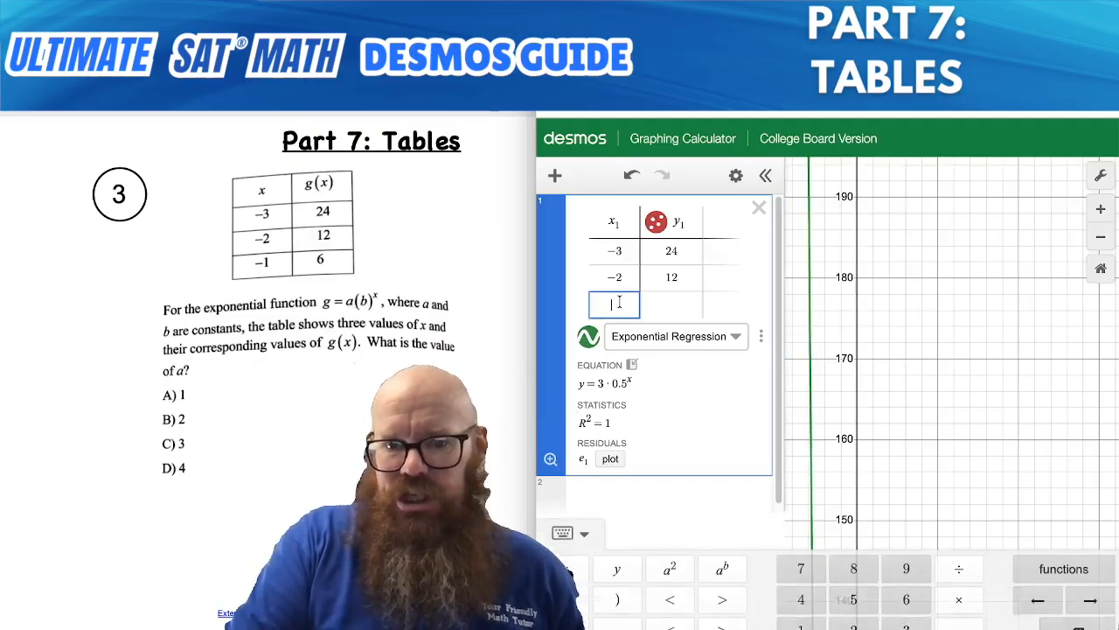
pyautogui.write('-1')
pyautogui.press('Right')
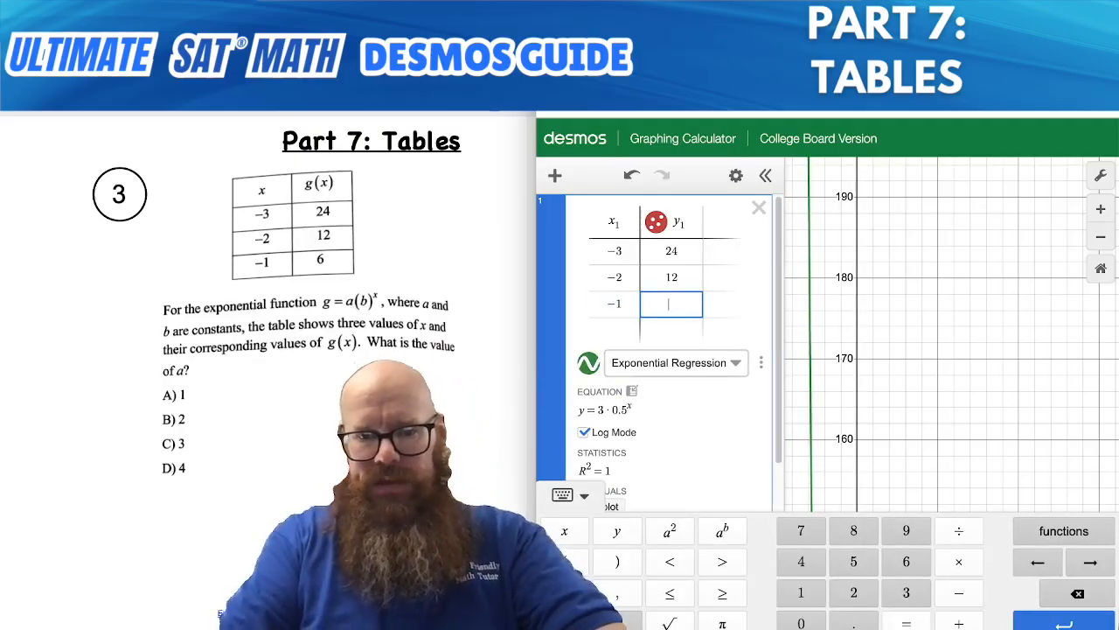
pyautogui.write('6')
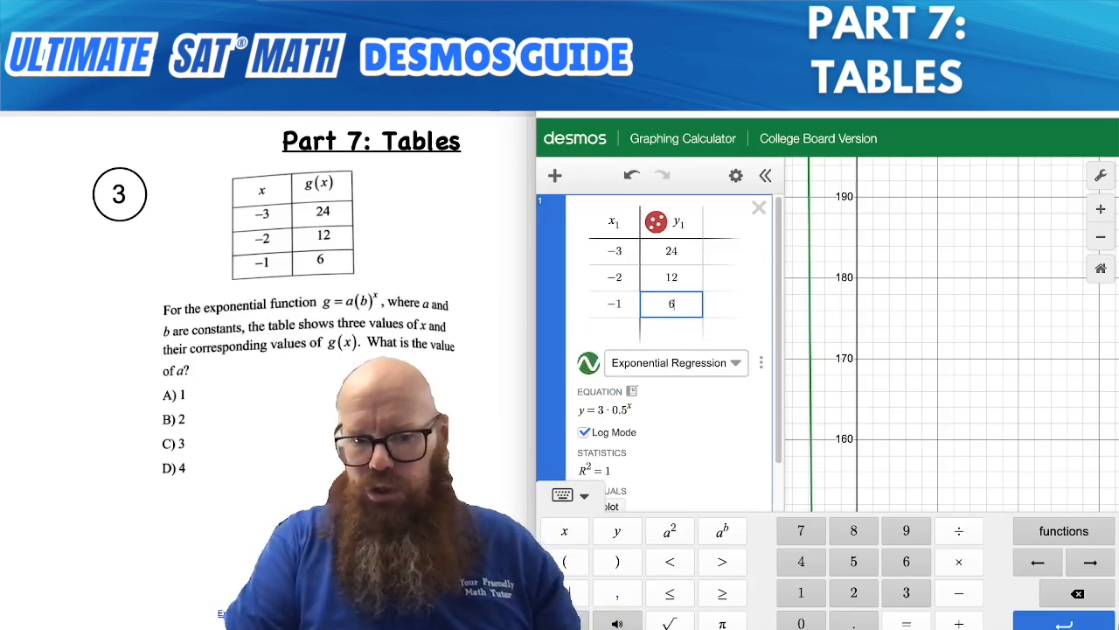
pyautogui.scroll(-1, 683, 424)
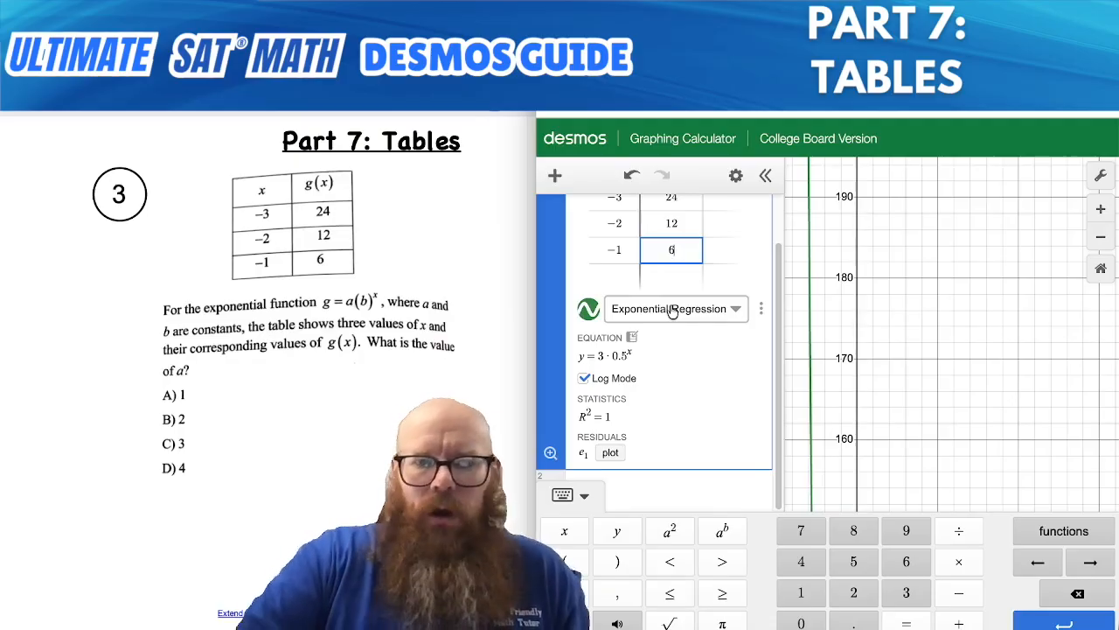
pyautogui.moveTo(151, 440)
pyautogui.mouseDown()
pyautogui.moveTo(180, 468)
pyautogui.moveTo(215, 434)
pyautogui.moveTo(168, 429)
pyautogui.mouseUp()
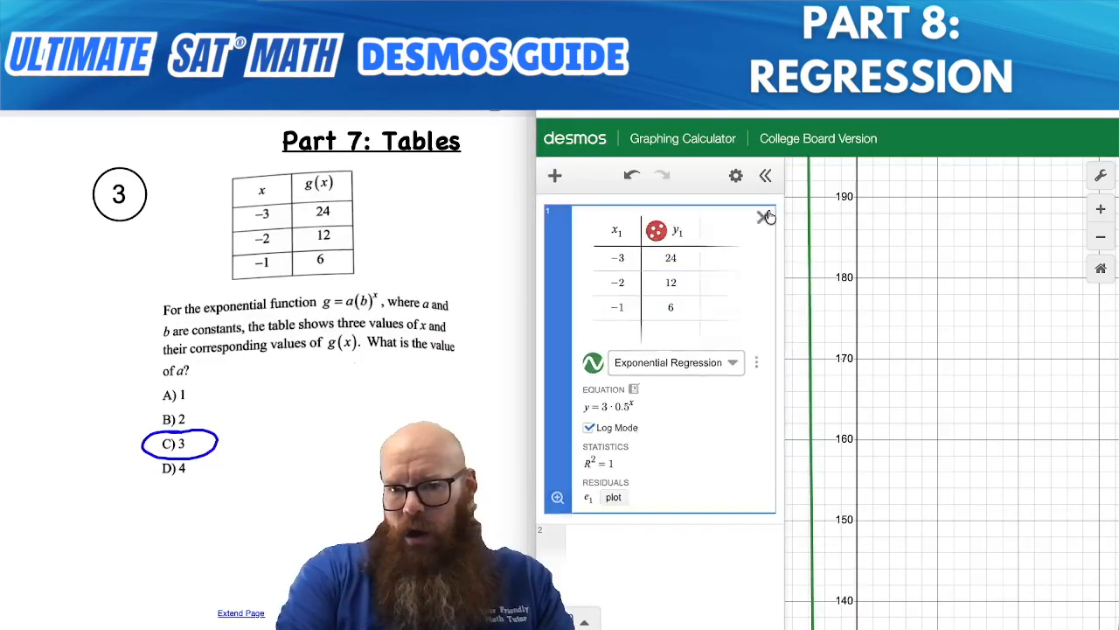
# - Delete the table with its exponential regression and advance the worksheet to question 1 of Part 8: Regression
pyautogui.click(767, 217)
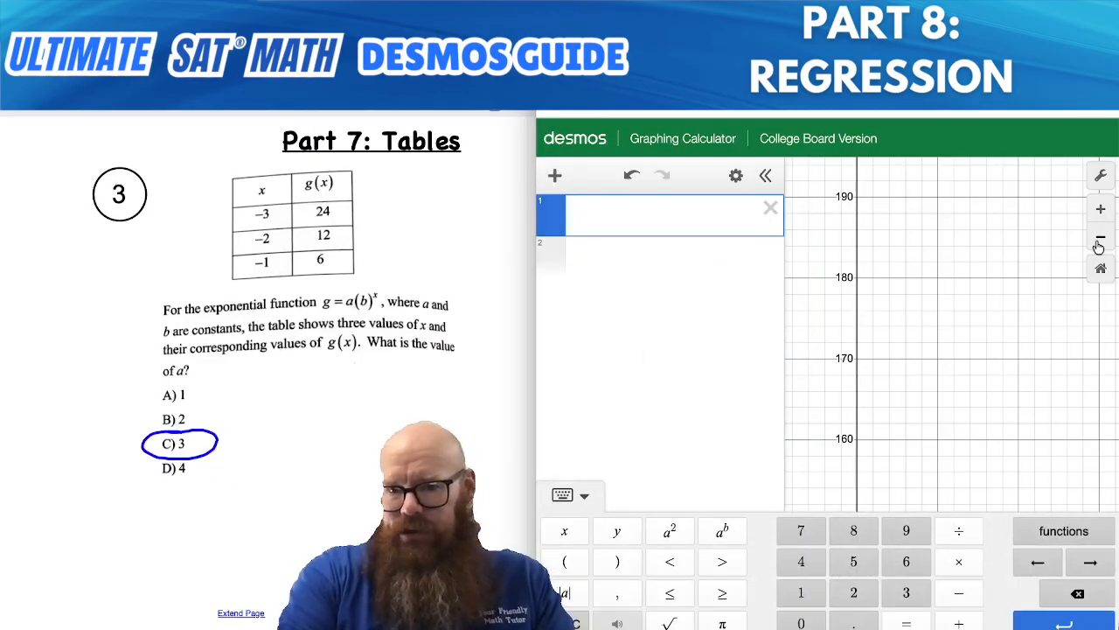
pyautogui.click(1100, 268)
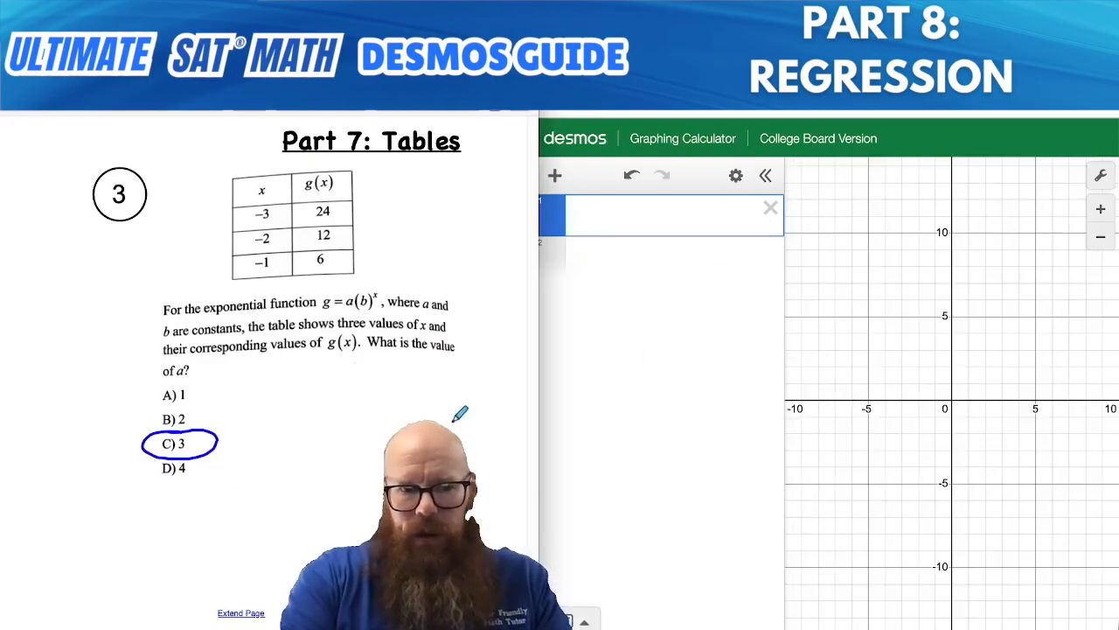
pyautogui.press('pagedown')
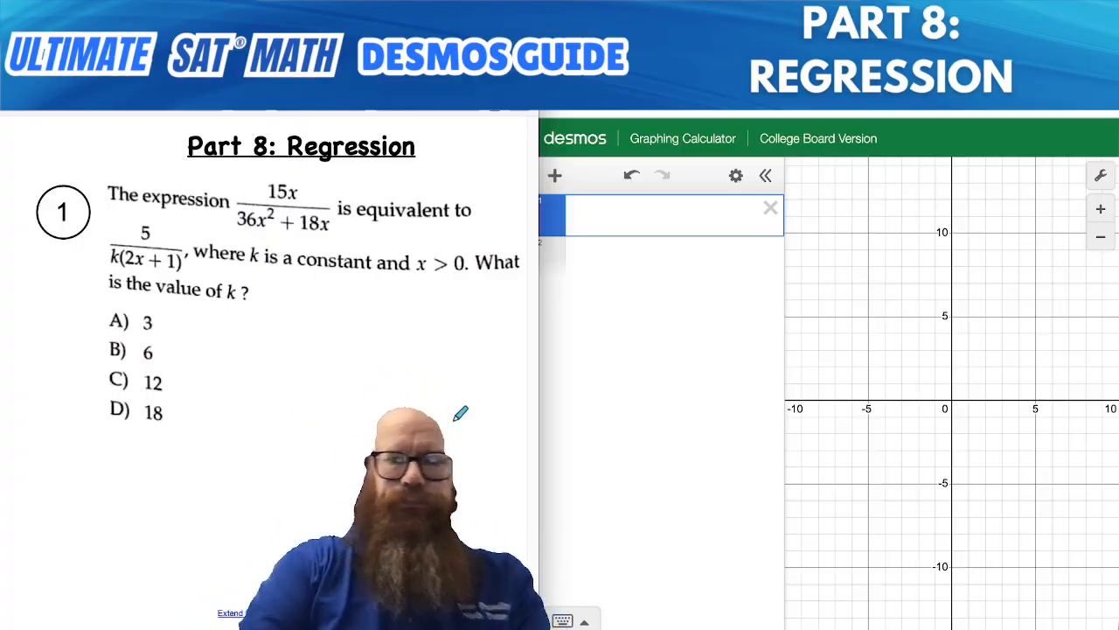
# - Enter the fraction 15x₁/(36x₁² + 18x₁) as the left side of a regression for question 1
pyautogui.click(644, 230)
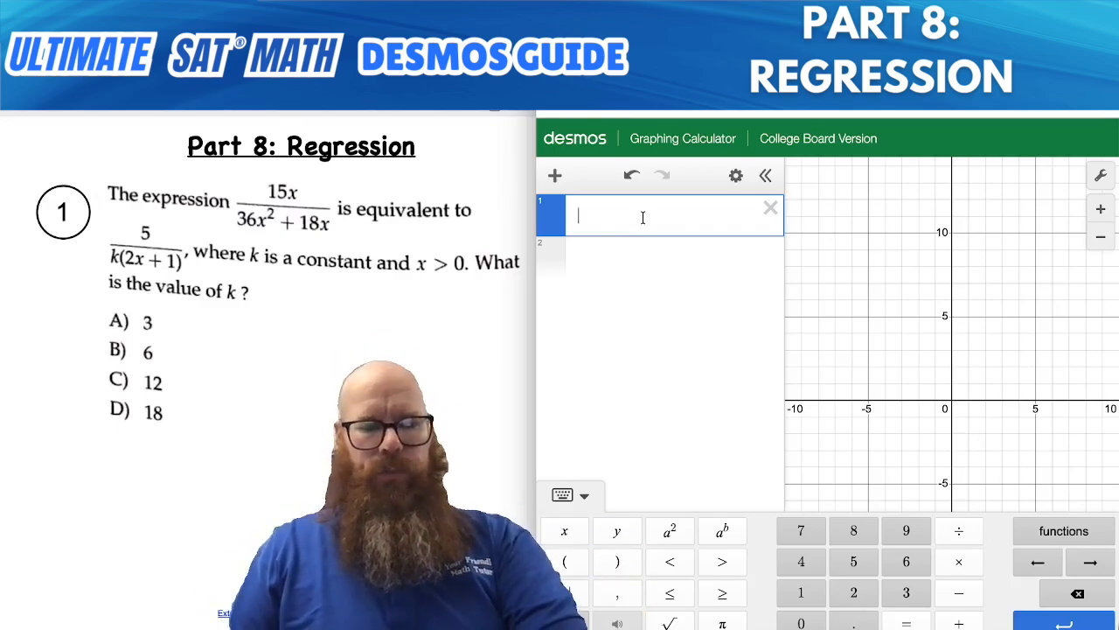
pyautogui.write('1')
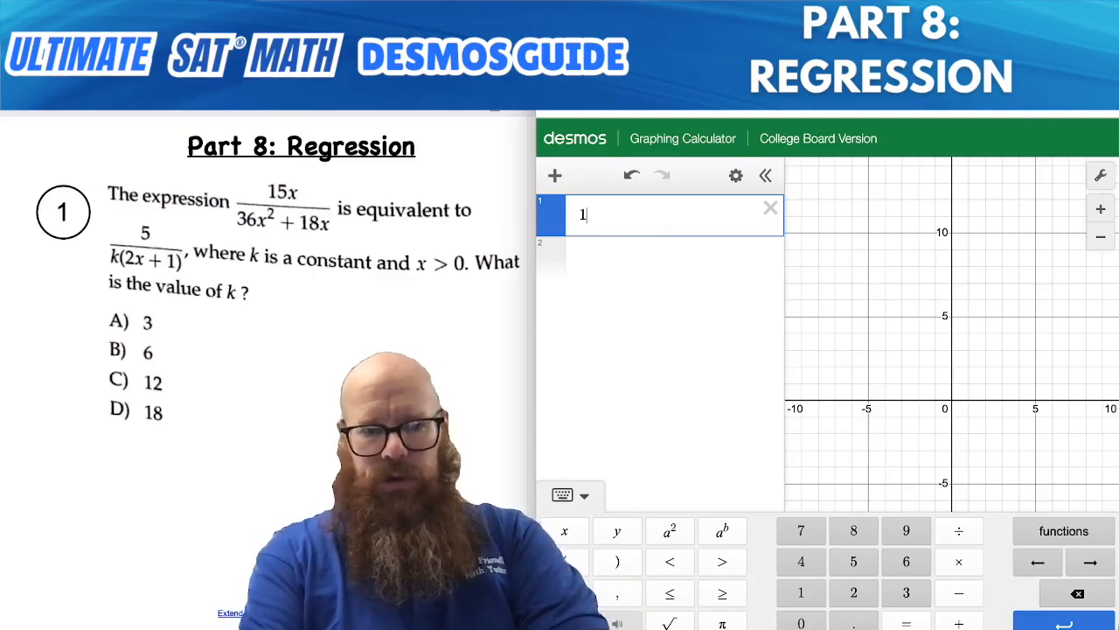
pyautogui.write('5x1')
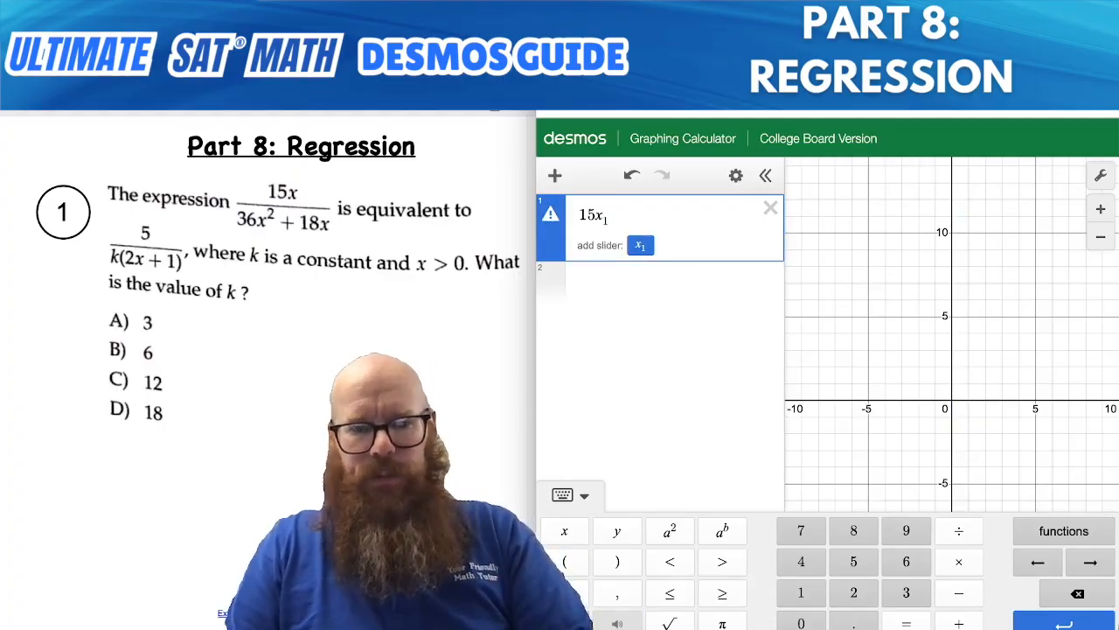
pyautogui.write('/')
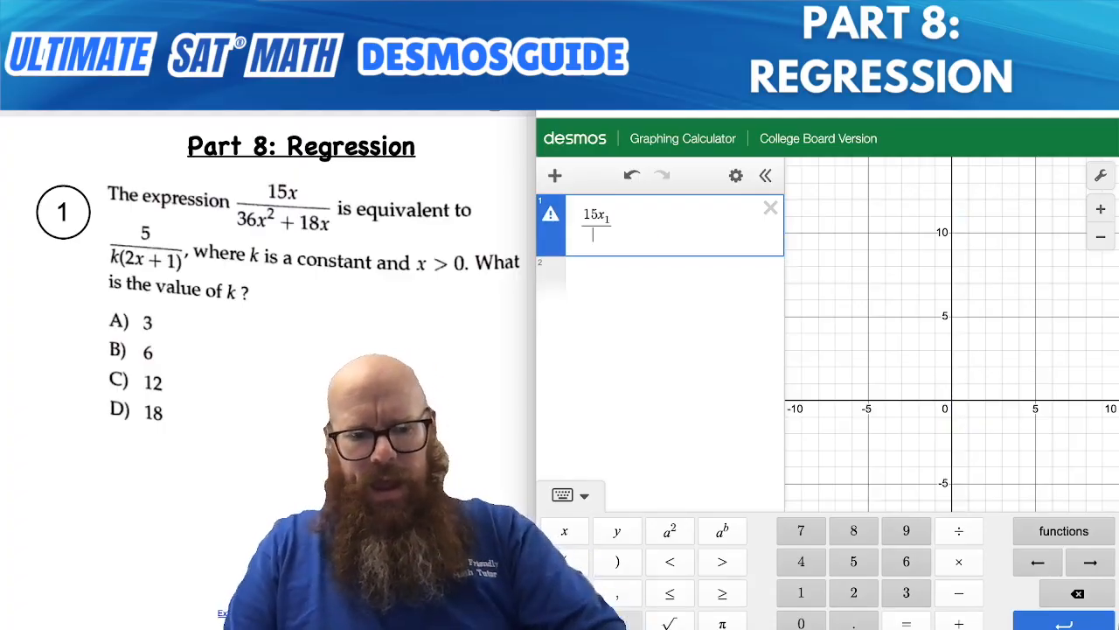
pyautogui.write('3')
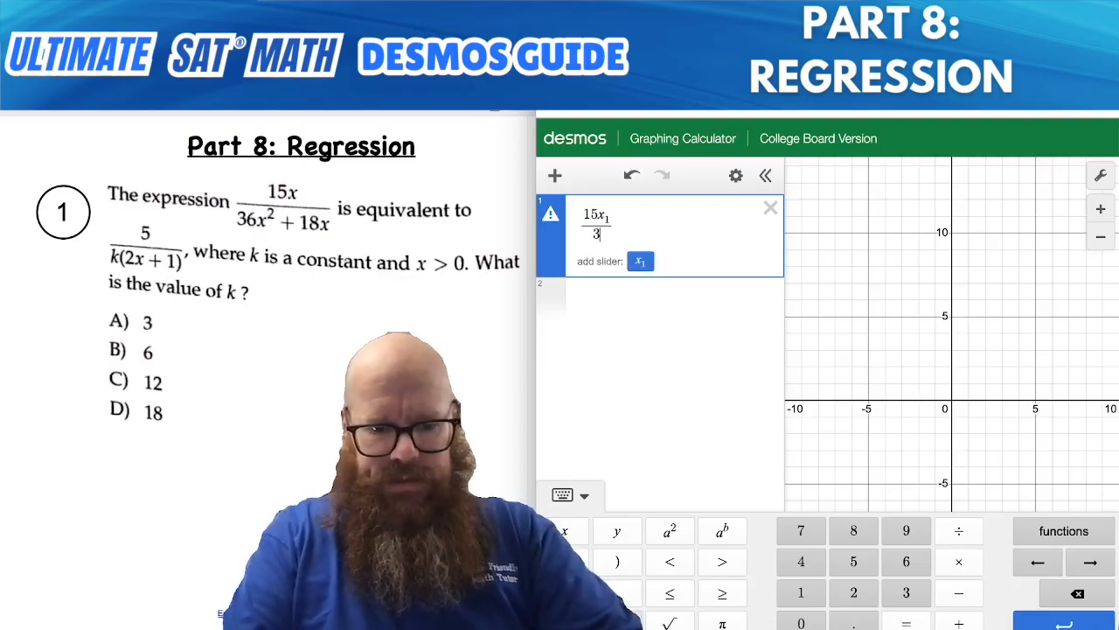
pyautogui.write('6x1')
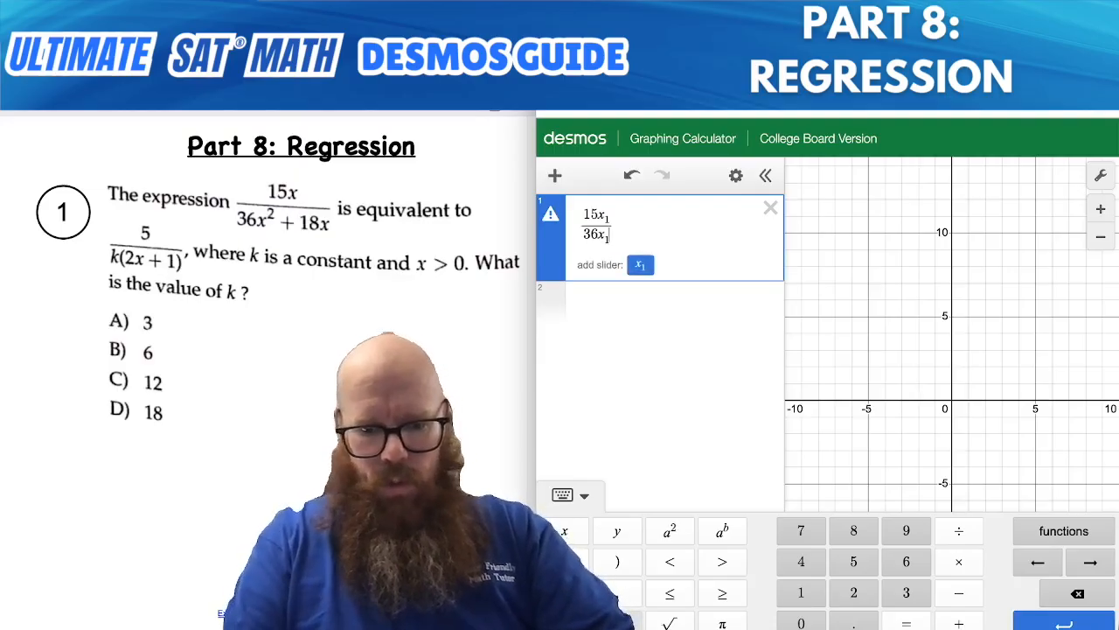
pyautogui.write('^2')
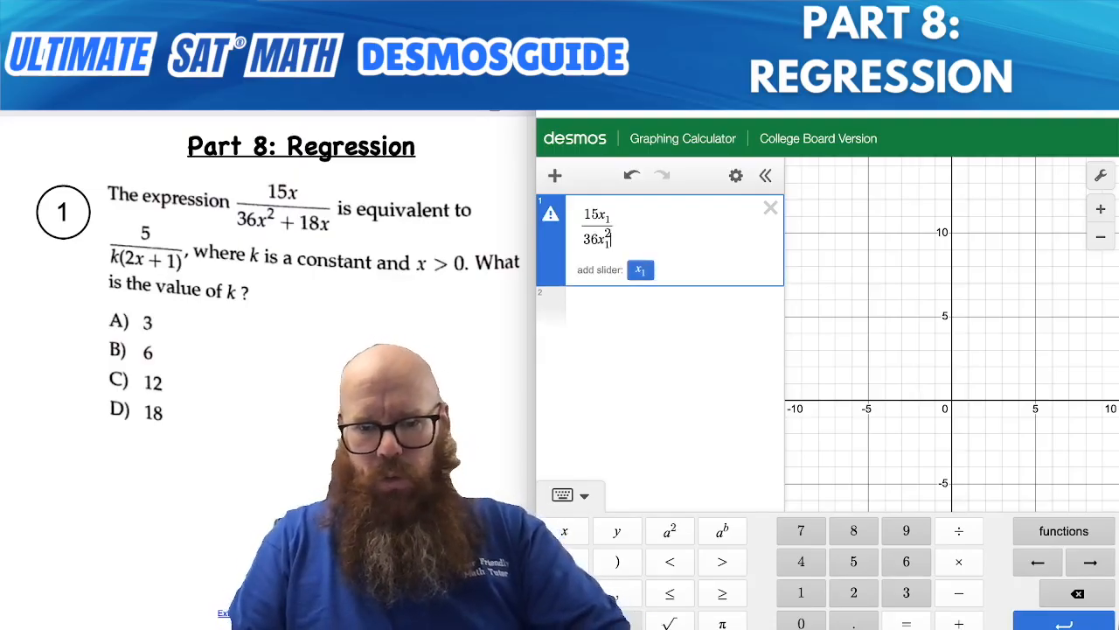
pyautogui.press('Right')
pyautogui.write('+18x1')
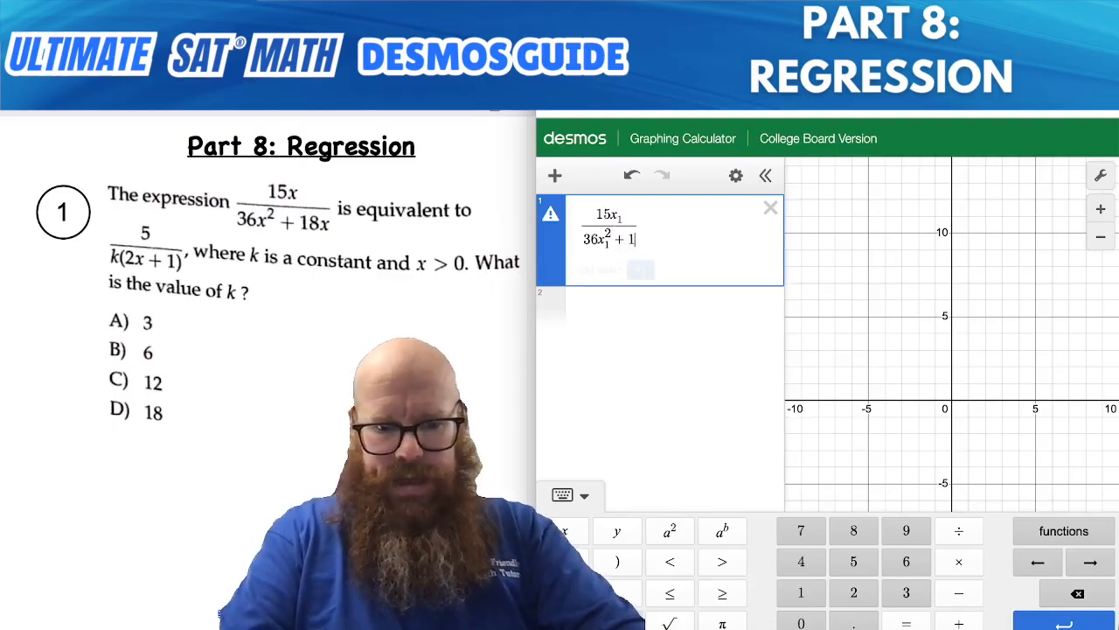
pyautogui.press('Right')
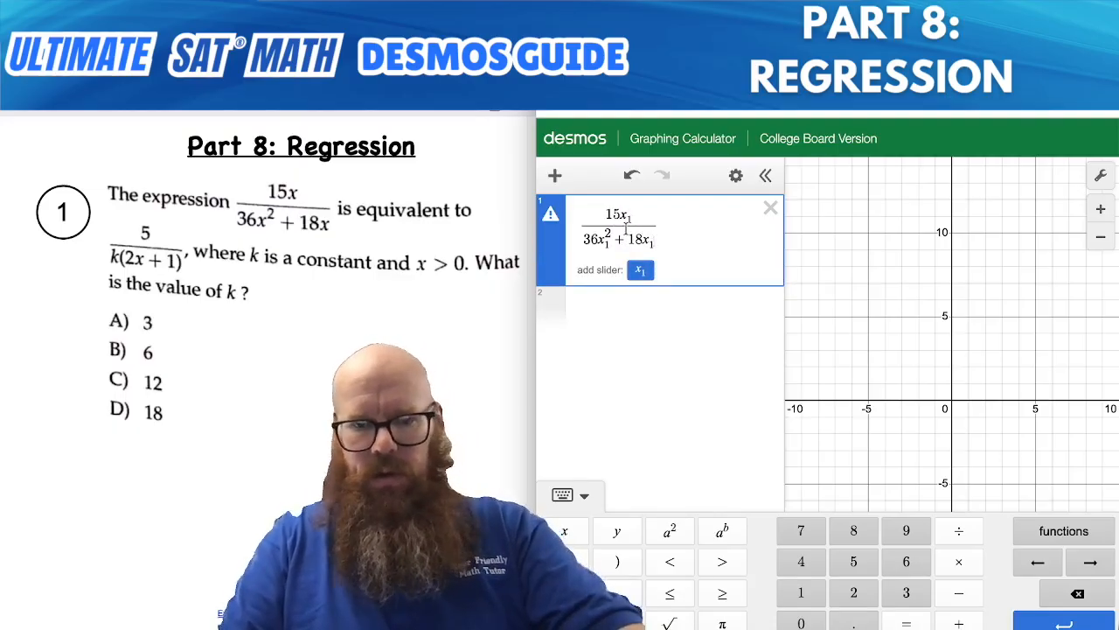
# - Complete the regression after the fraction with ~ 5/(k(2x₁ + 1)) to solve for k
pyautogui.write('~')
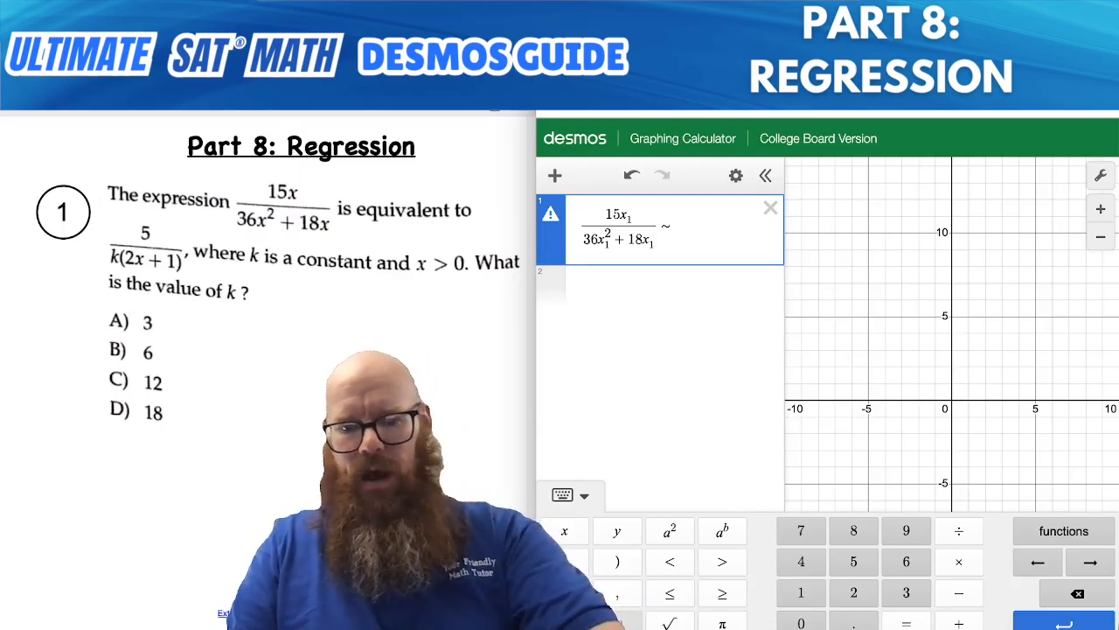
pyautogui.write('5/')
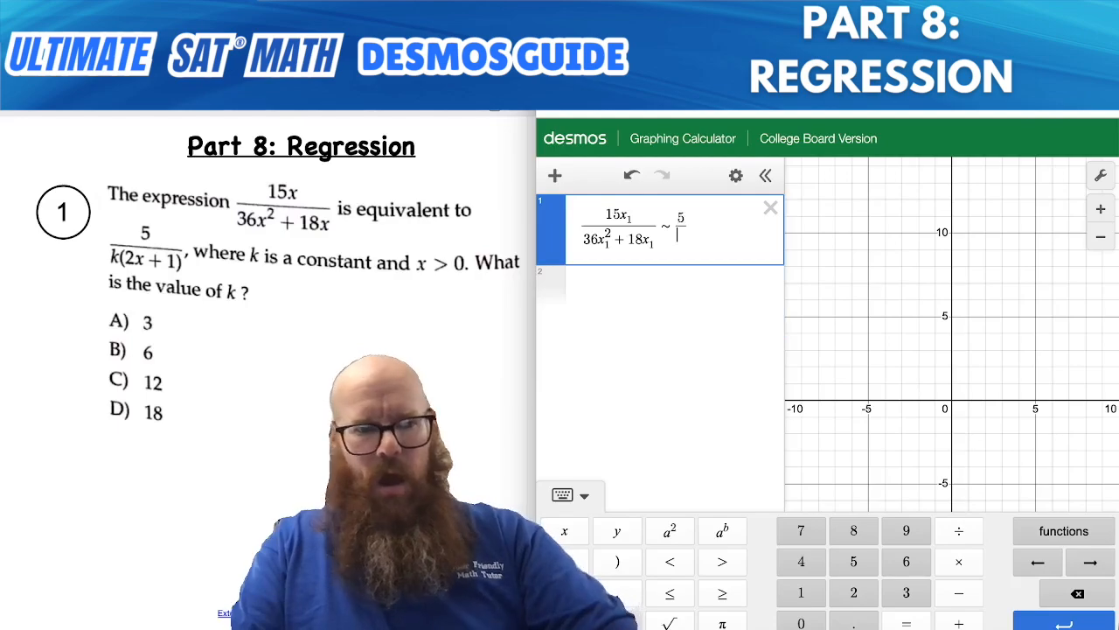
pyautogui.write('k')
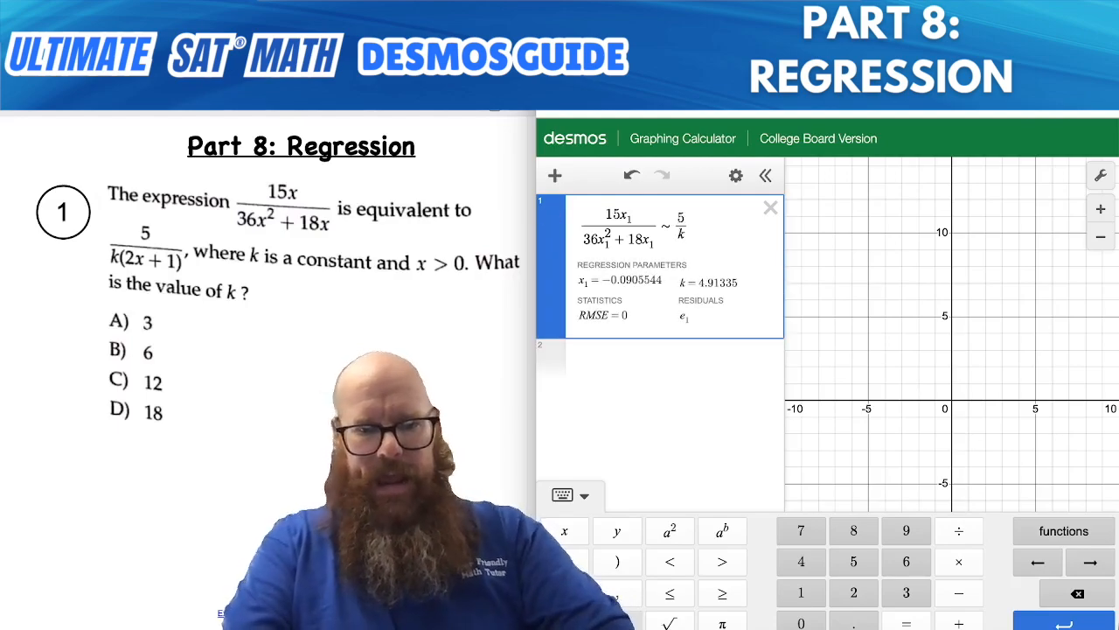
pyautogui.write('(2x')
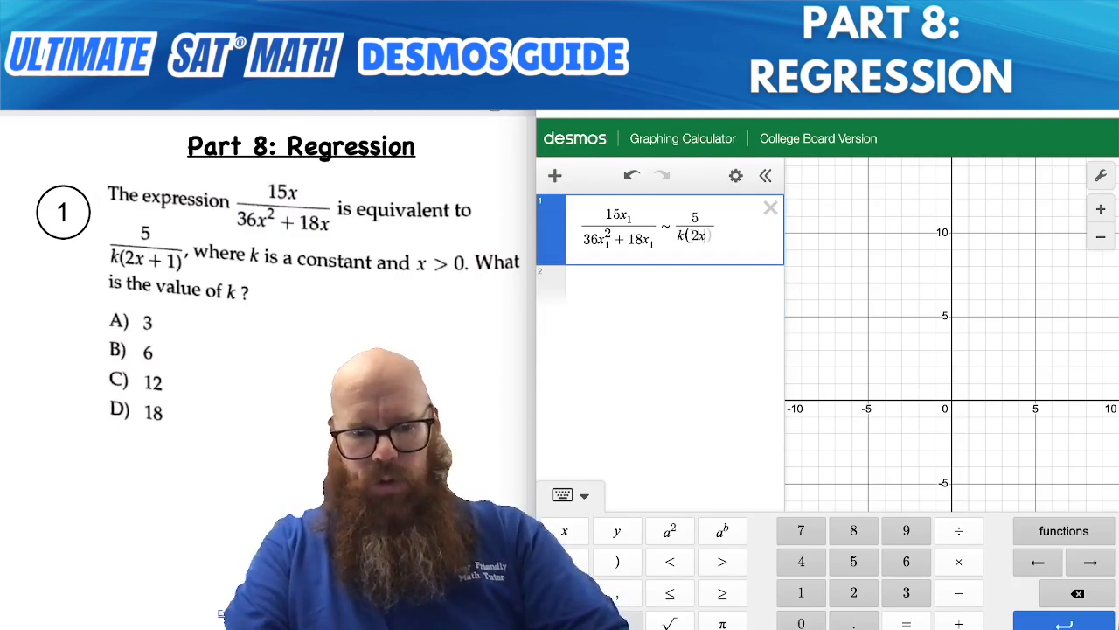
pyautogui.write('1+1)')
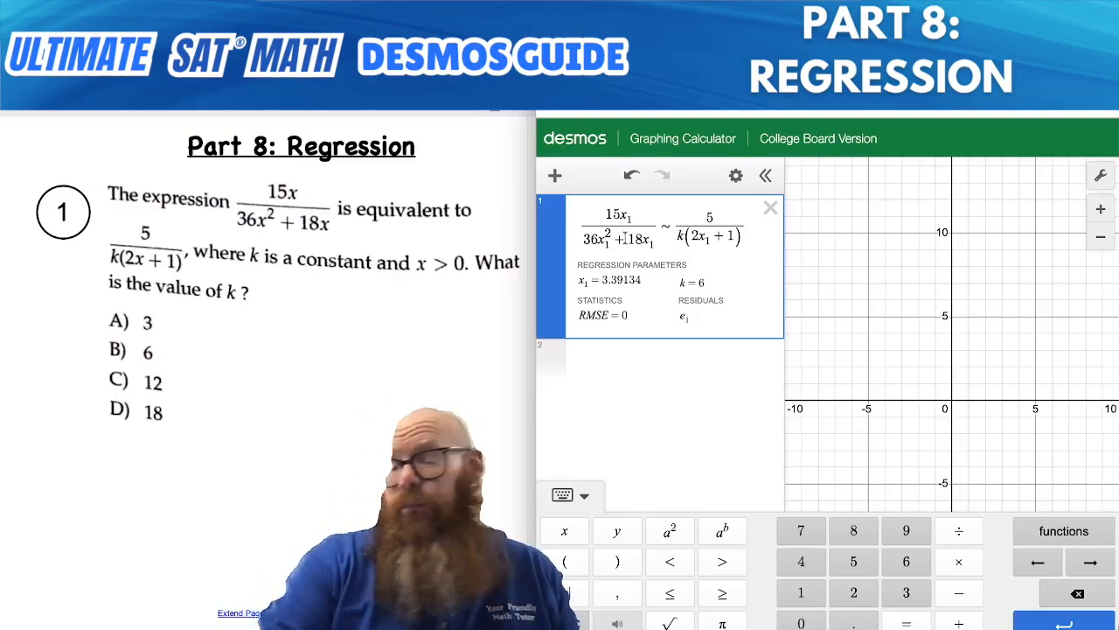
# - Define x₁ in a new expression, trying the values 2, 3 and 4 to check k
pyautogui.click(624, 354)
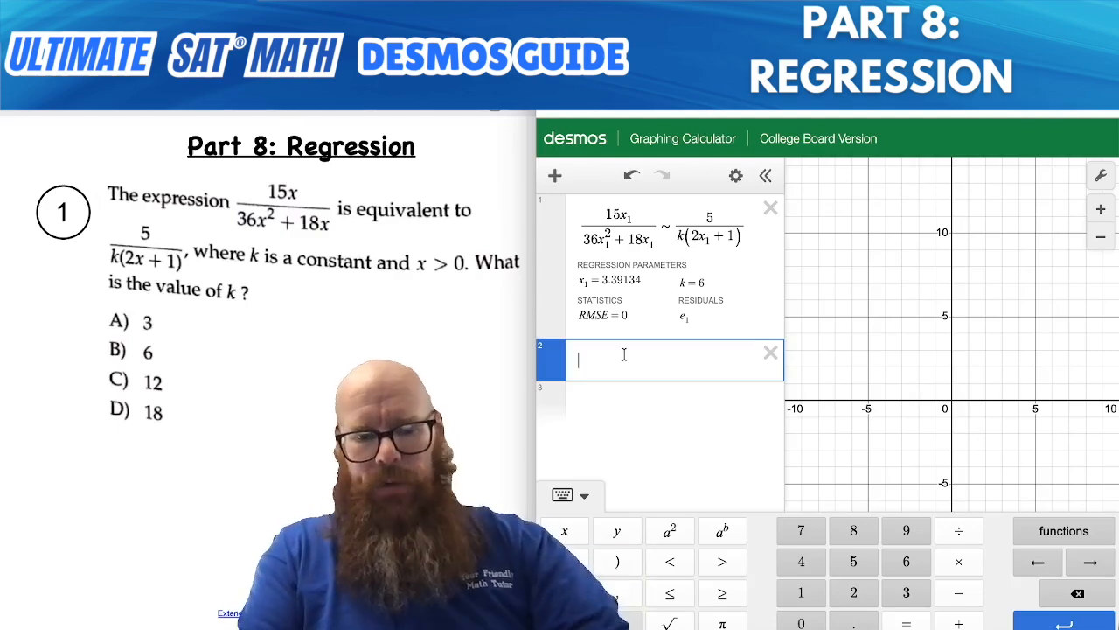
pyautogui.write('x1 = ')
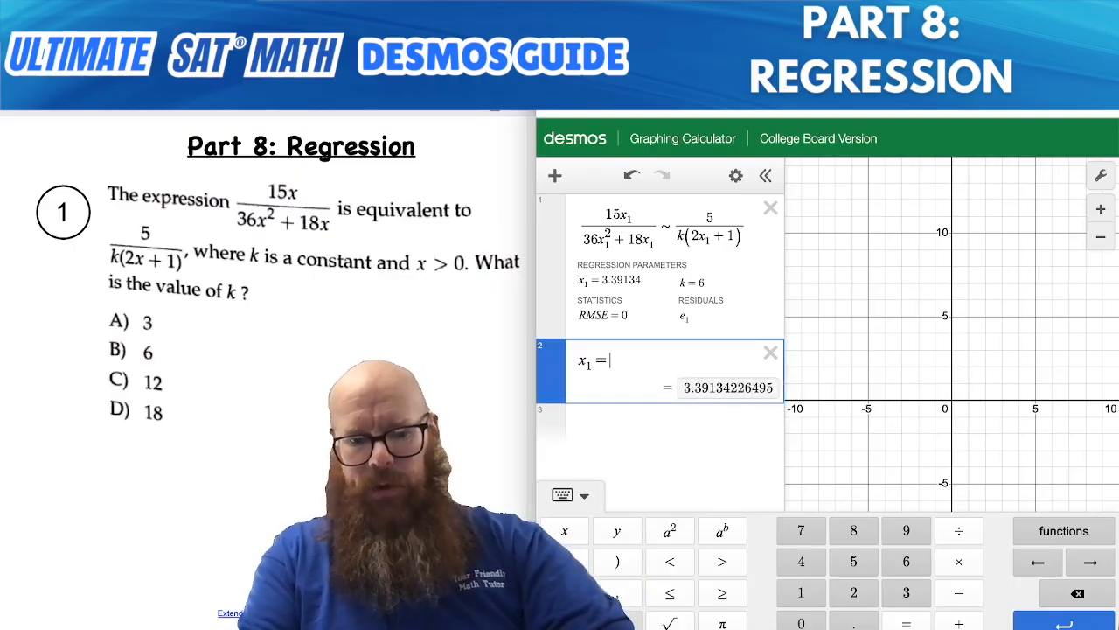
pyautogui.write('2')
pyautogui.press('BackSpace')
pyautogui.write('3')
pyautogui.press('BackSpace')
pyautogui.write('4')
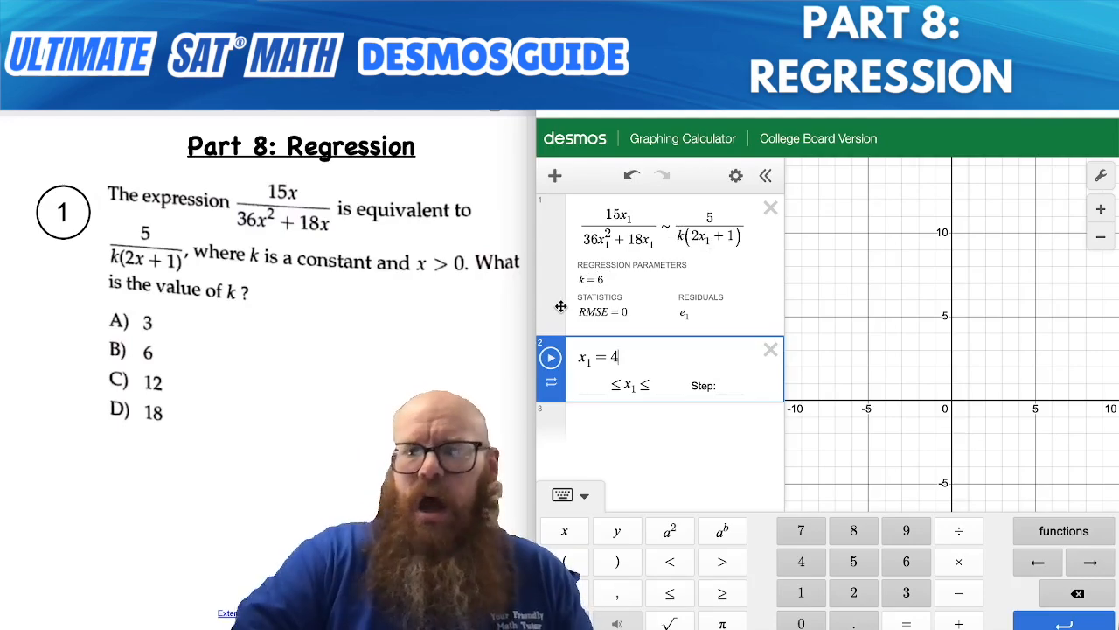
# - Circle answer B) 6 on the worksheet and delete the x₁ = 4 expression
pyautogui.moveTo(131, 337)
pyautogui.mouseDown()
pyautogui.moveTo(101, 349)
pyautogui.moveTo(161, 376)
pyautogui.moveTo(116, 333)
pyautogui.mouseUp()
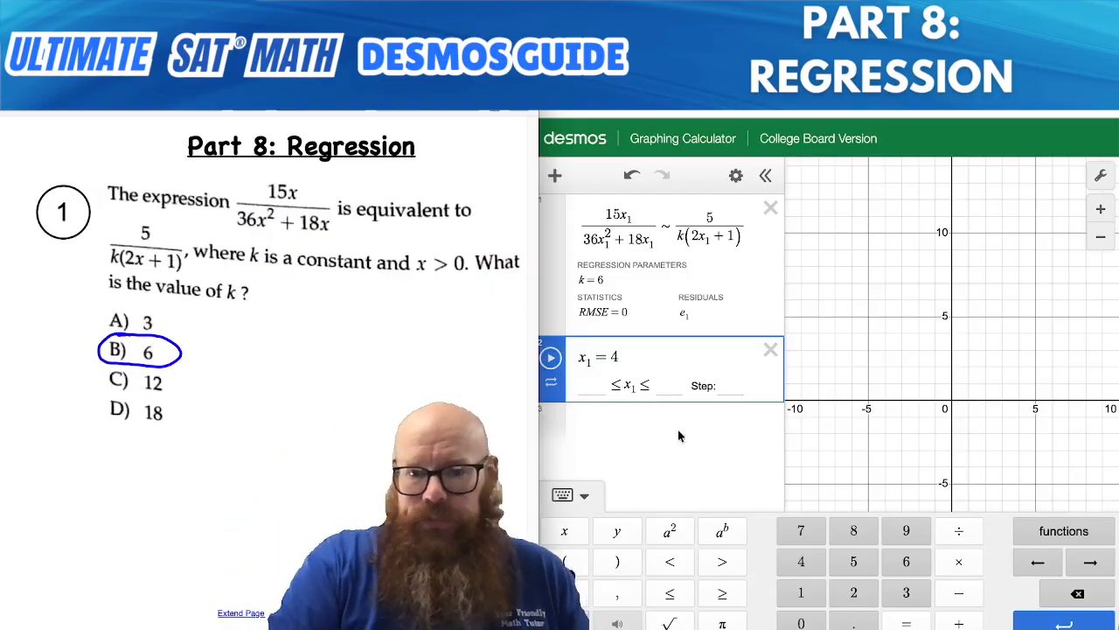
pyautogui.click(770, 350)
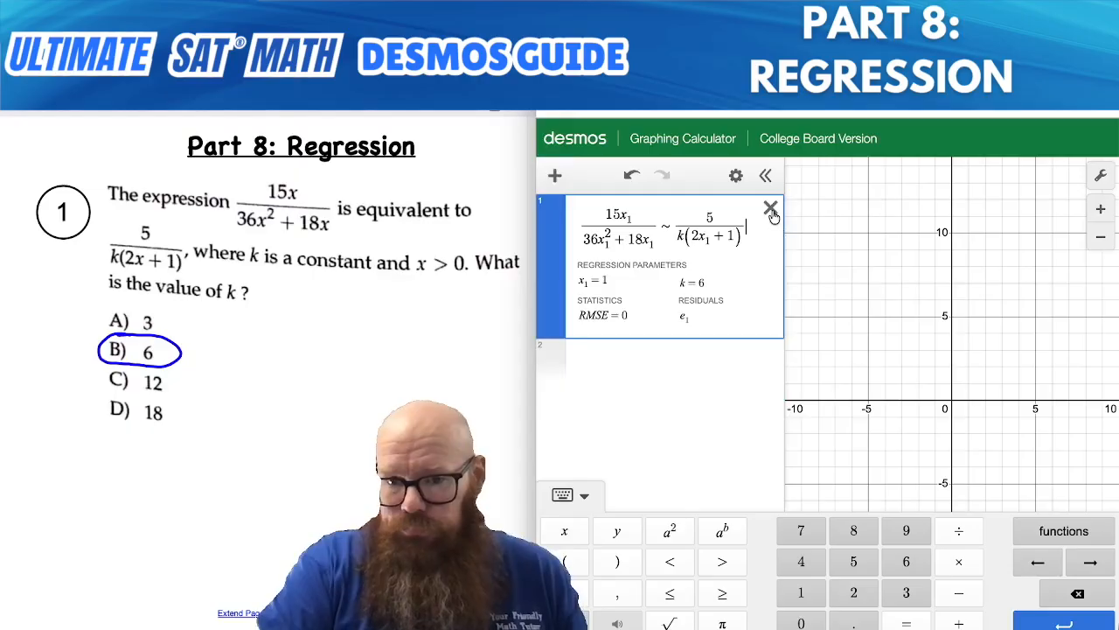
# - Delete the question 1 regression and enter 4/(x₁ − 1) + 3/(x₁ + 2) as the left side for question 2
pyautogui.click(770, 208)
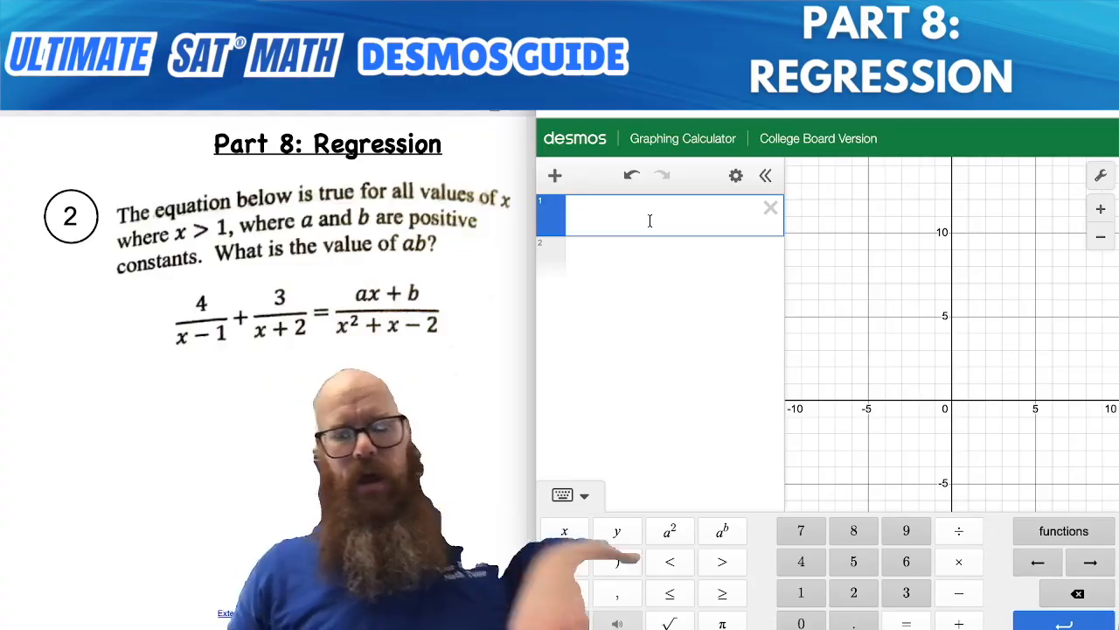
pyautogui.write('4')
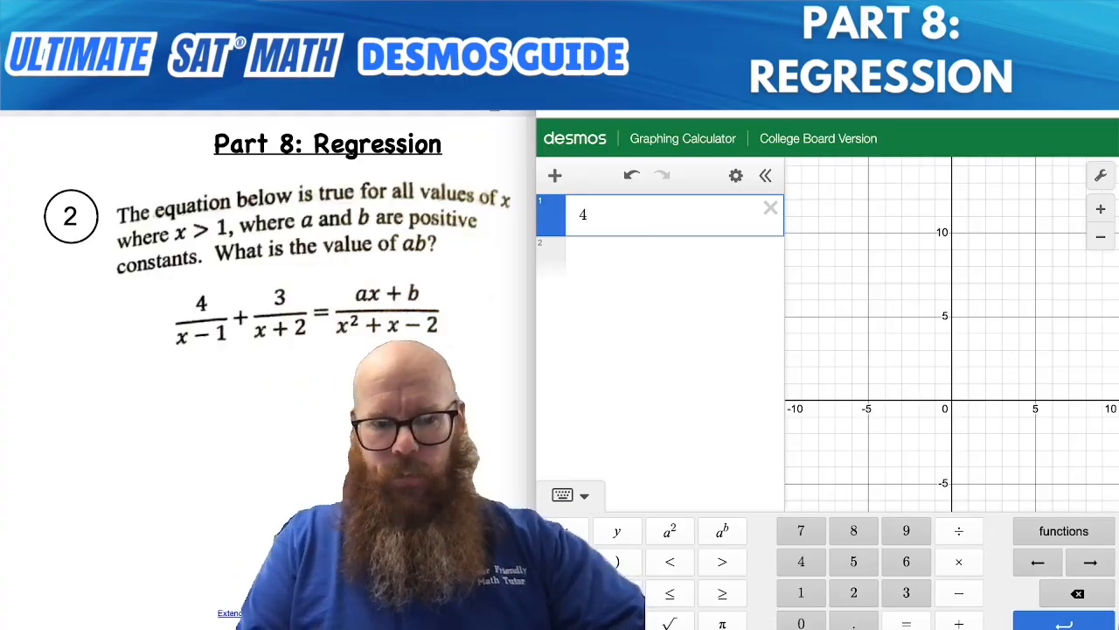
pyautogui.write('/x1')
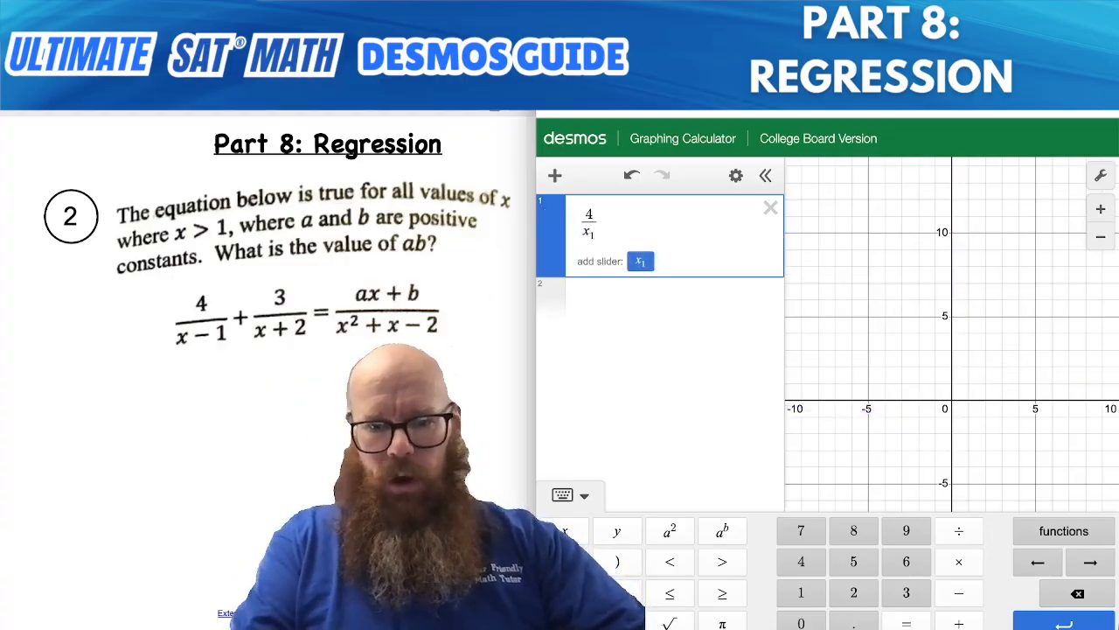
pyautogui.write('-1')
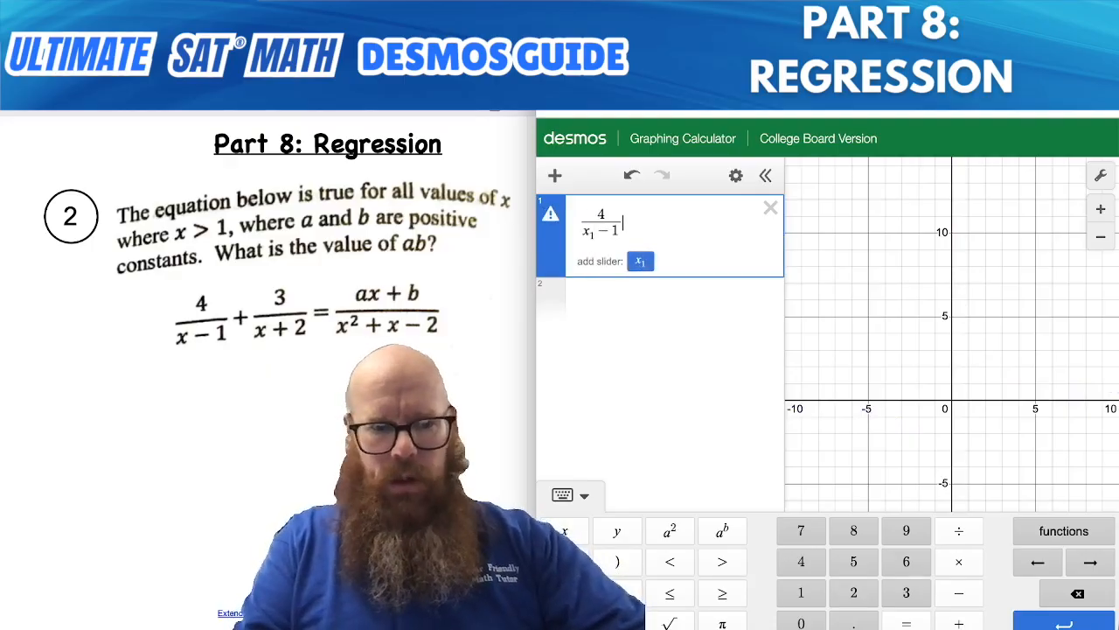
pyautogui.press('Right')
pyautogui.write('+3/')
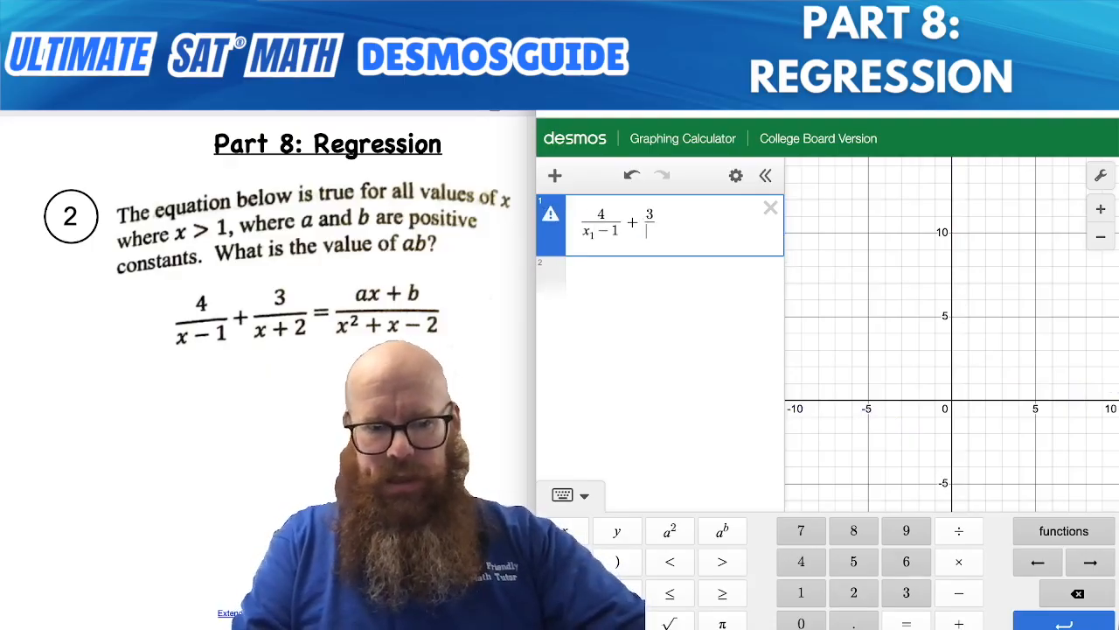
pyautogui.write('x1+2')
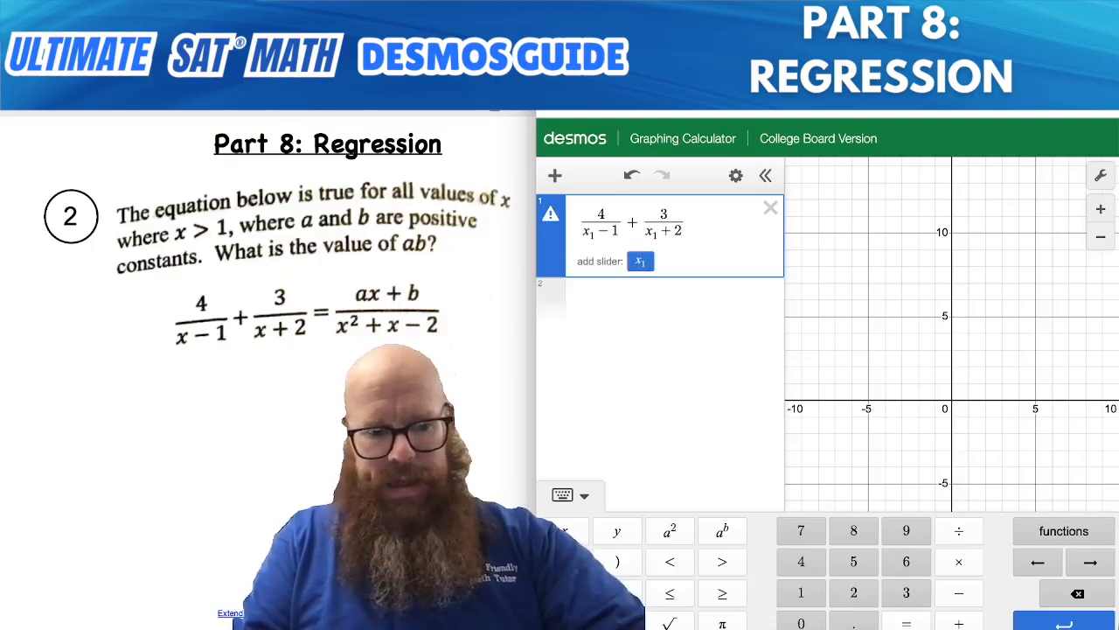
pyautogui.press('Right')
# - Complete the question 2 regression with ~ (ax₁ + b)/(x₁² + x₁ − 2) to solve for a and b
pyautogui.write('~ ')
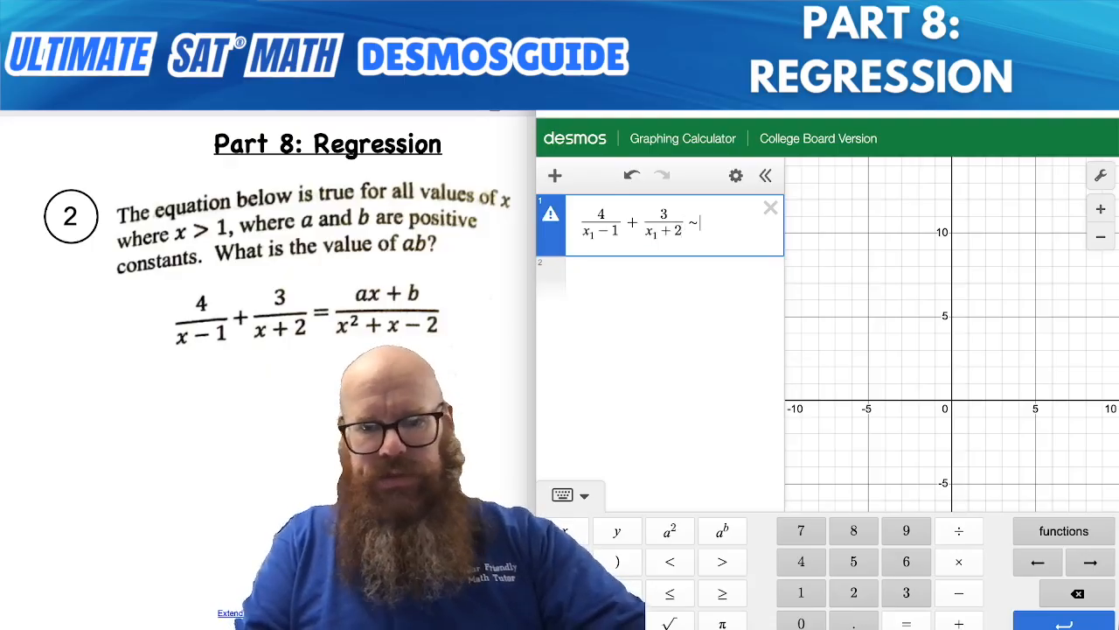
pyautogui.write('(ax_1 ')
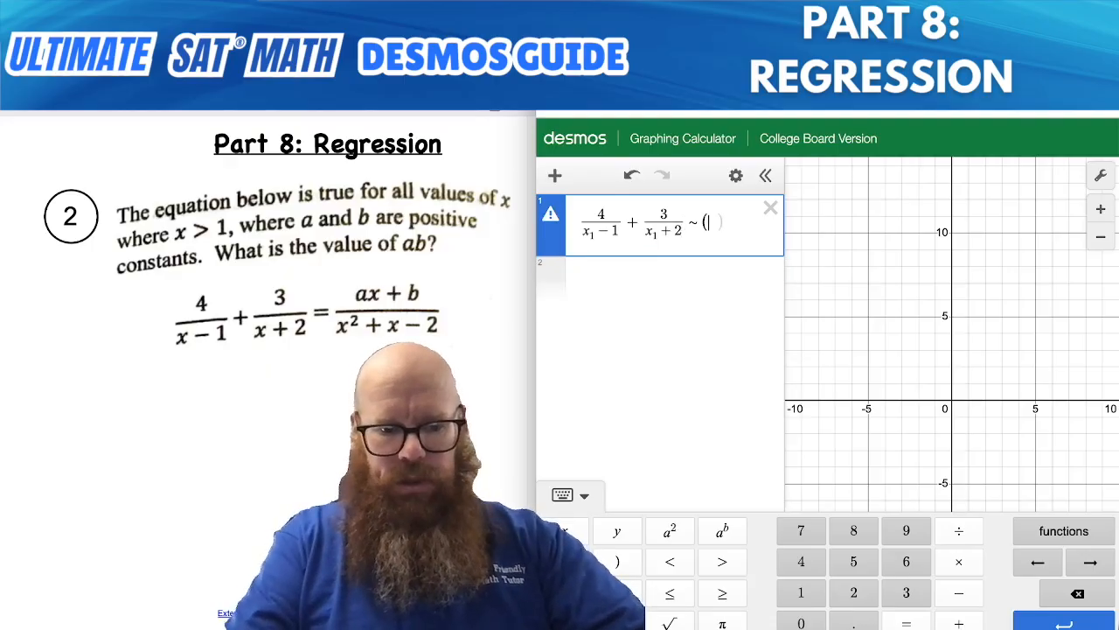
pyautogui.write('+ b')
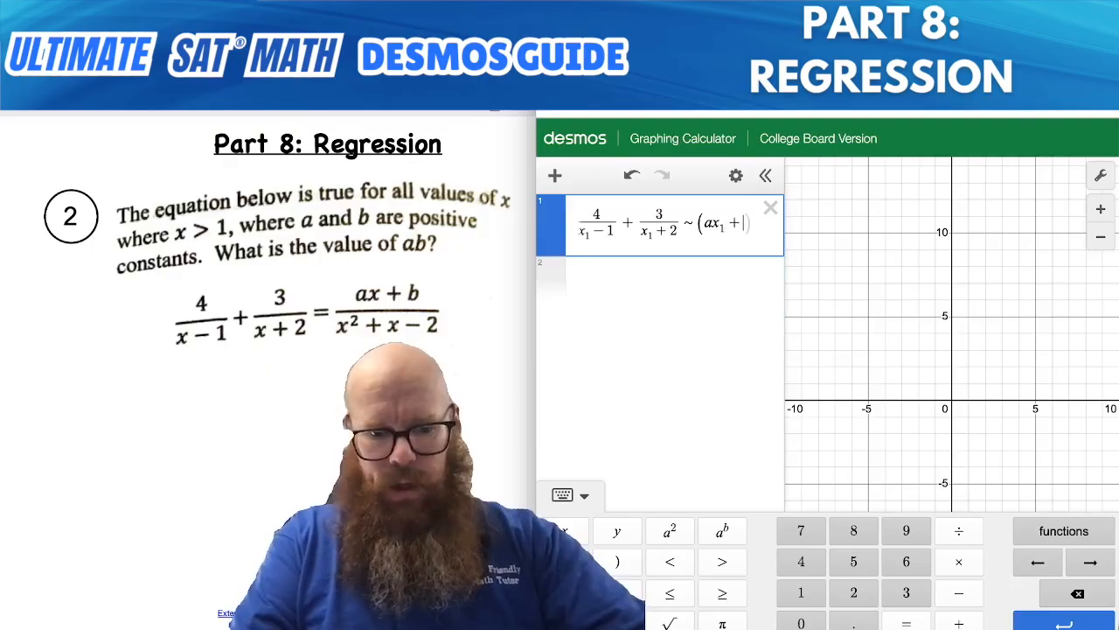
pyautogui.press('Right')
pyautogui.write('/')
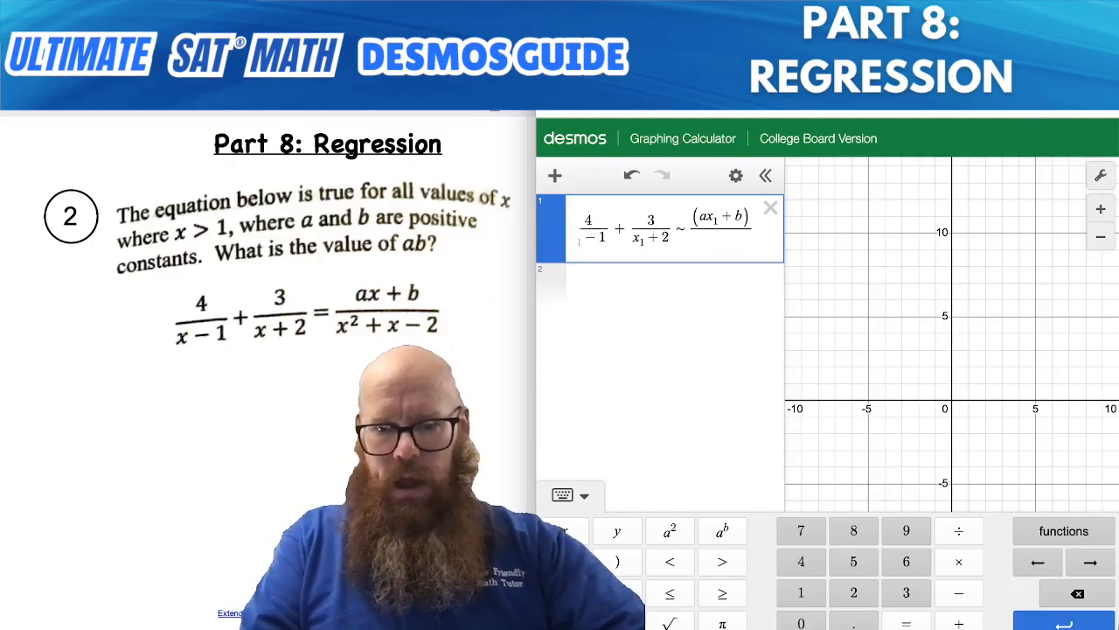
pyautogui.write('x1')
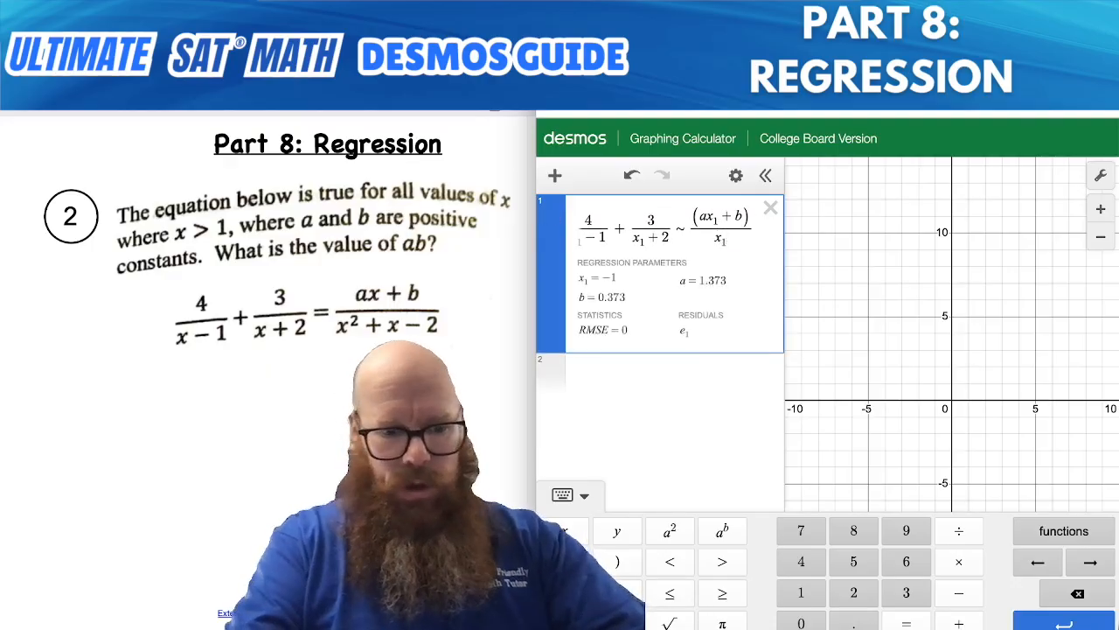
pyautogui.write('^2')
pyautogui.press('Right')
pyautogui.write('+')
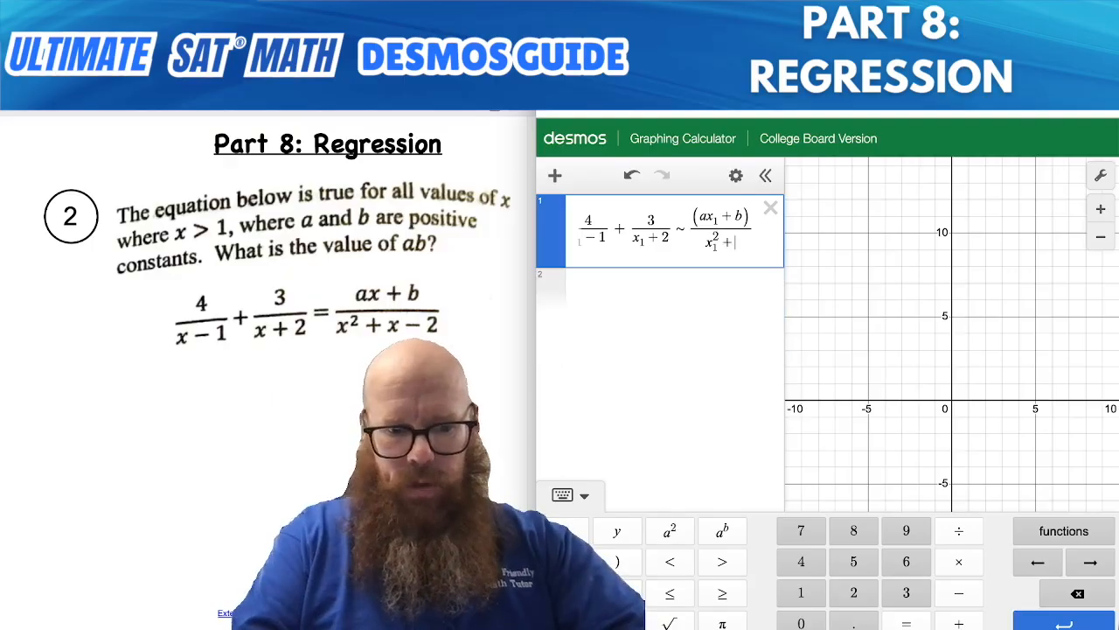
pyautogui.write('x_1-2')
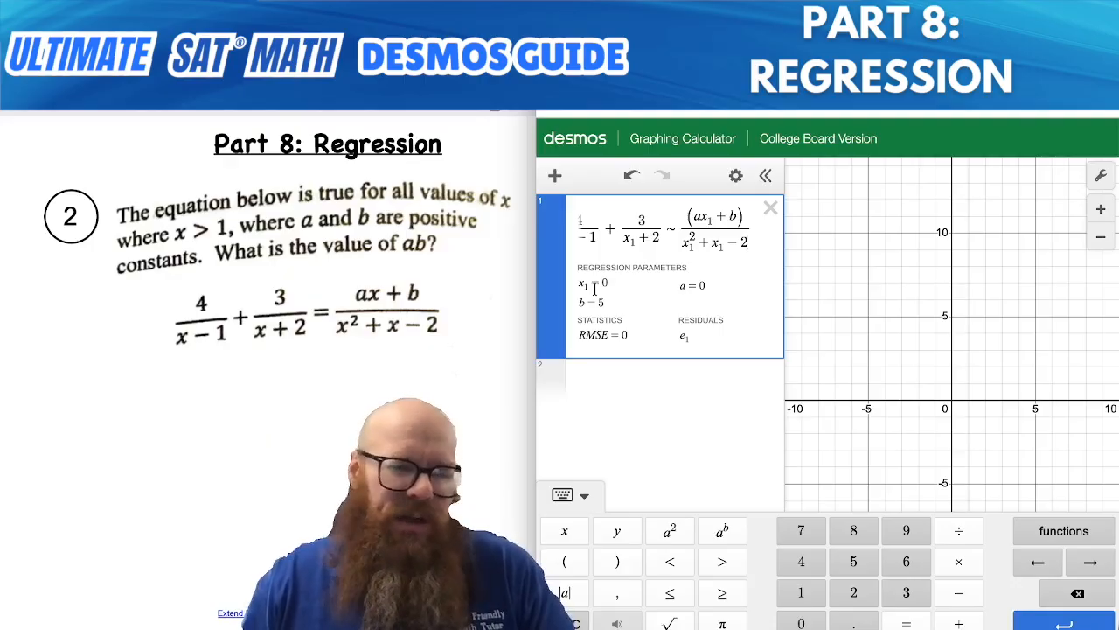
# - Define x₁ in a new expression as a list, extending it from [2,3] to [2,3,4,5]
pyautogui.click(596, 373)
pyautogui.write('x_1')
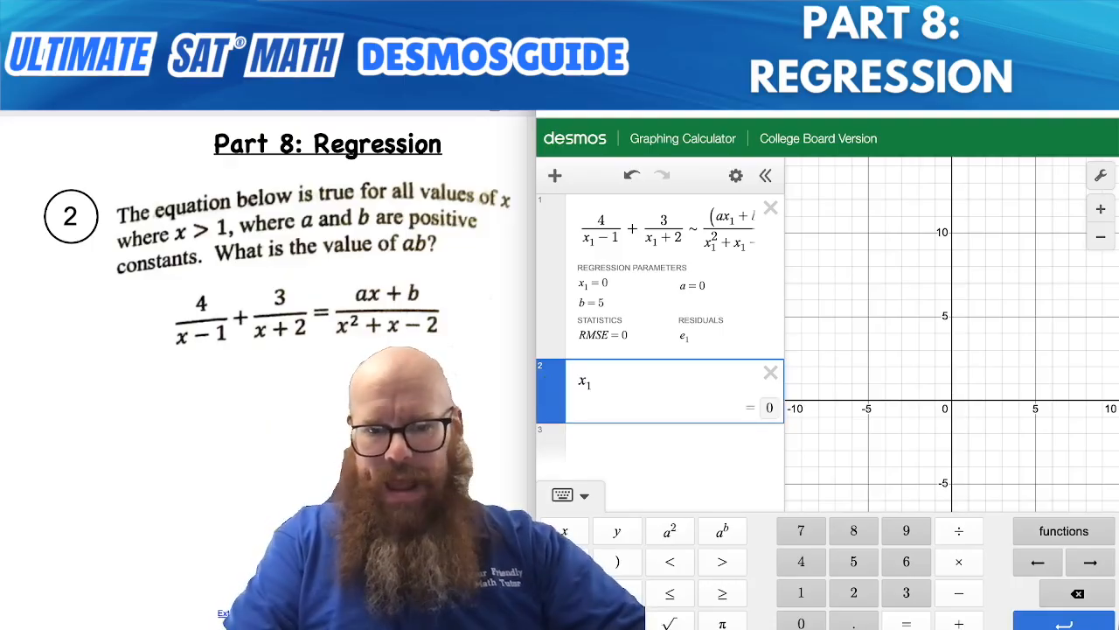
pyautogui.write('=[')
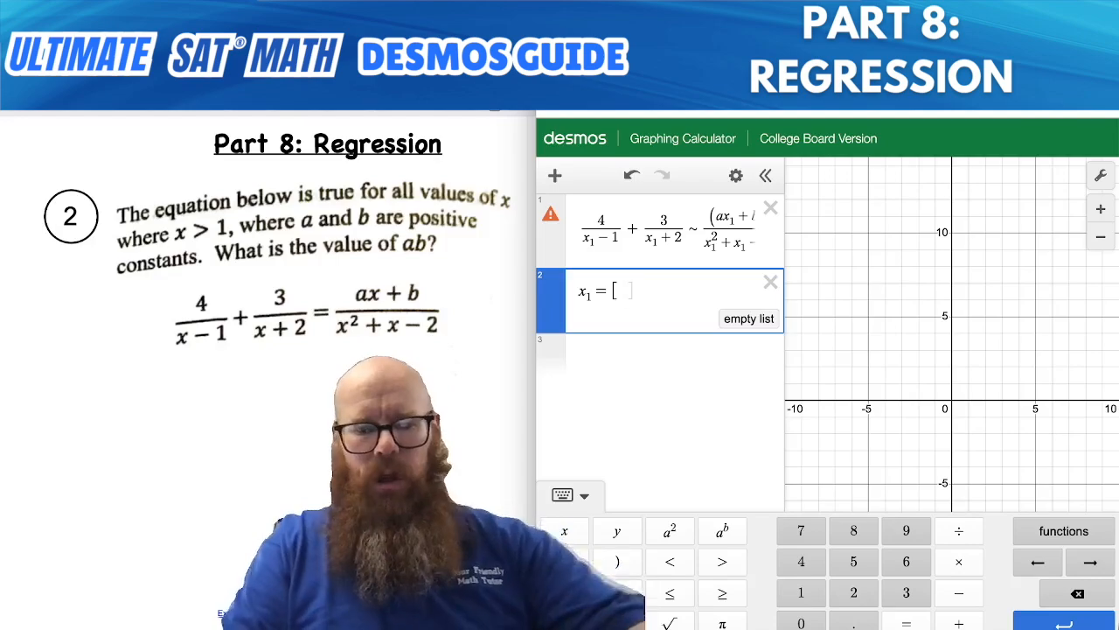
pyautogui.write('2,3')
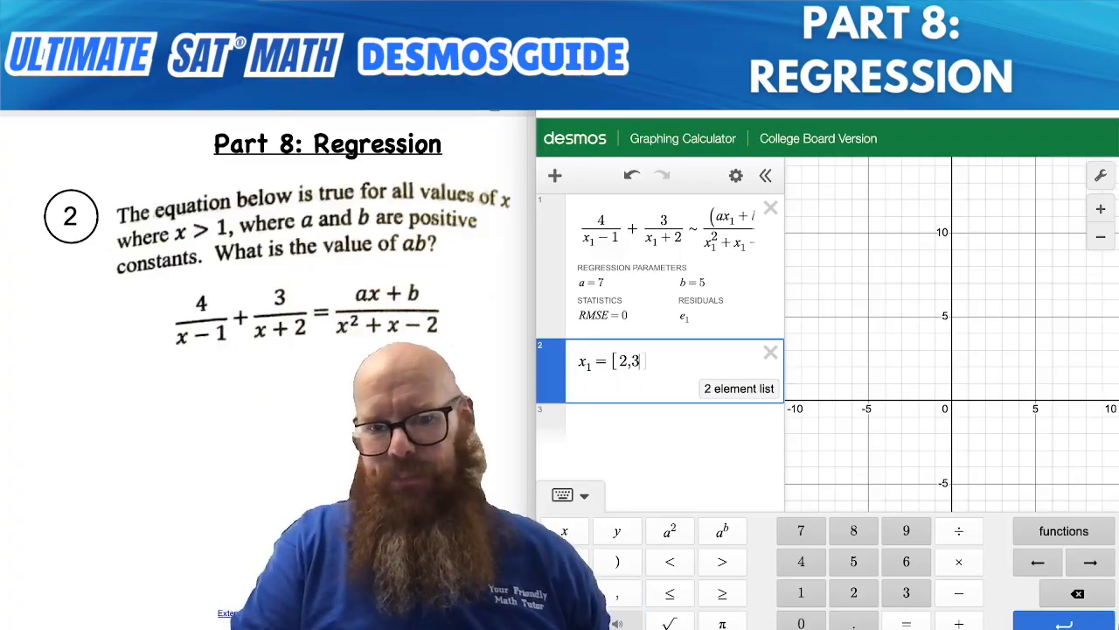
pyautogui.write(',4')
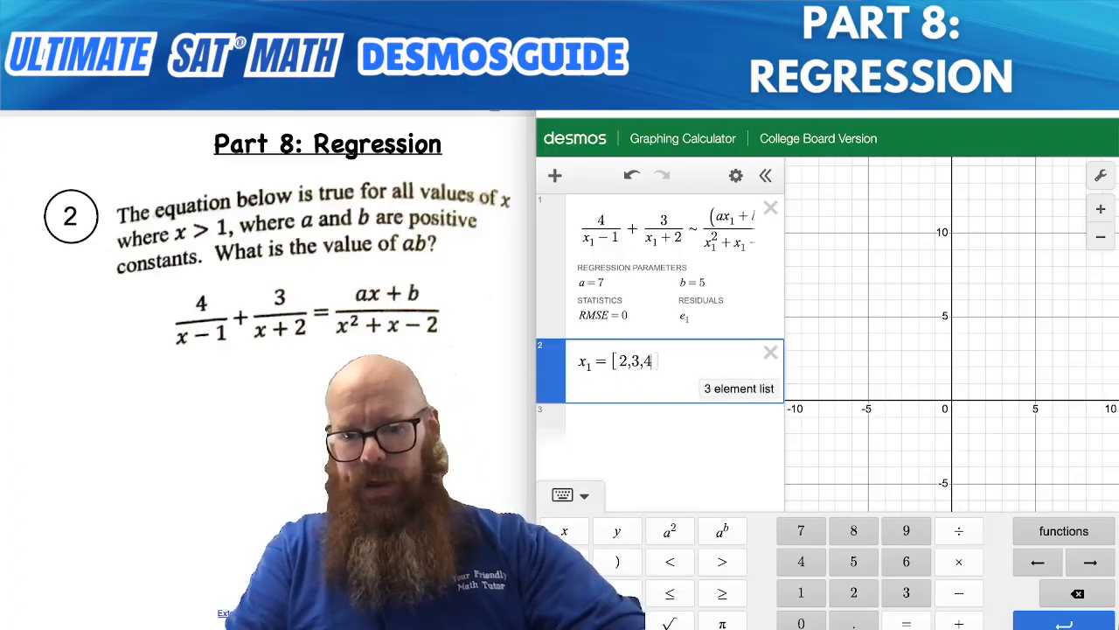
pyautogui.write(',5')
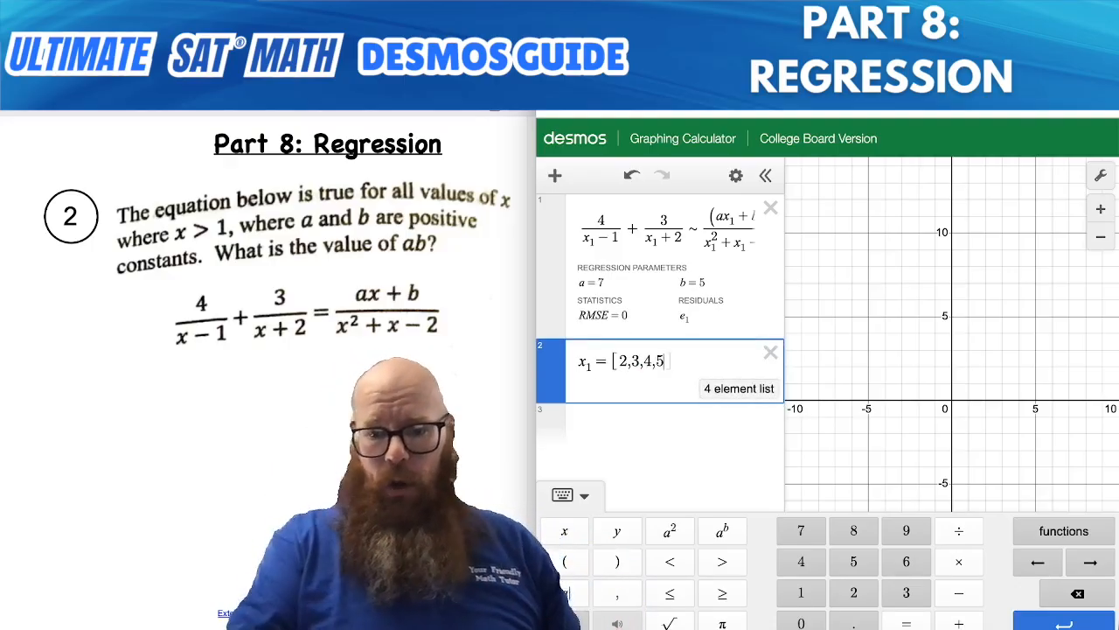
# - Shorten the x₁ list to the two values [2,4]
pyautogui.press('BackSpace')
pyautogui.press('BackSpace')
pyautogui.press('BackSpace')
pyautogui.press('BackSpace')
pyautogui.press('BackSpace')
pyautogui.press('BackSpace')
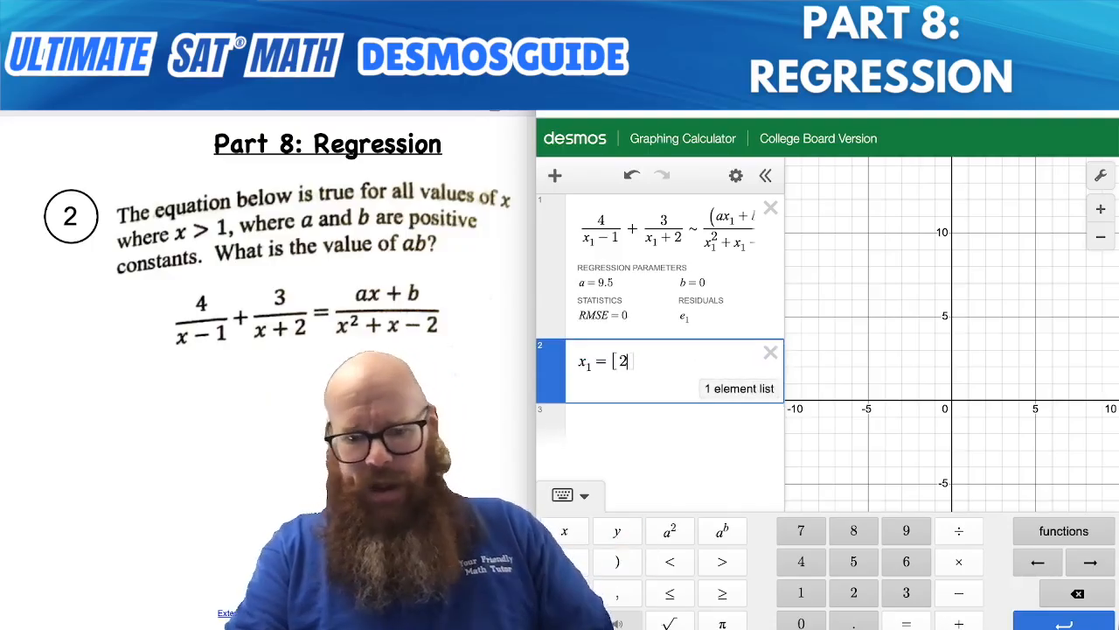
pyautogui.write(',4')
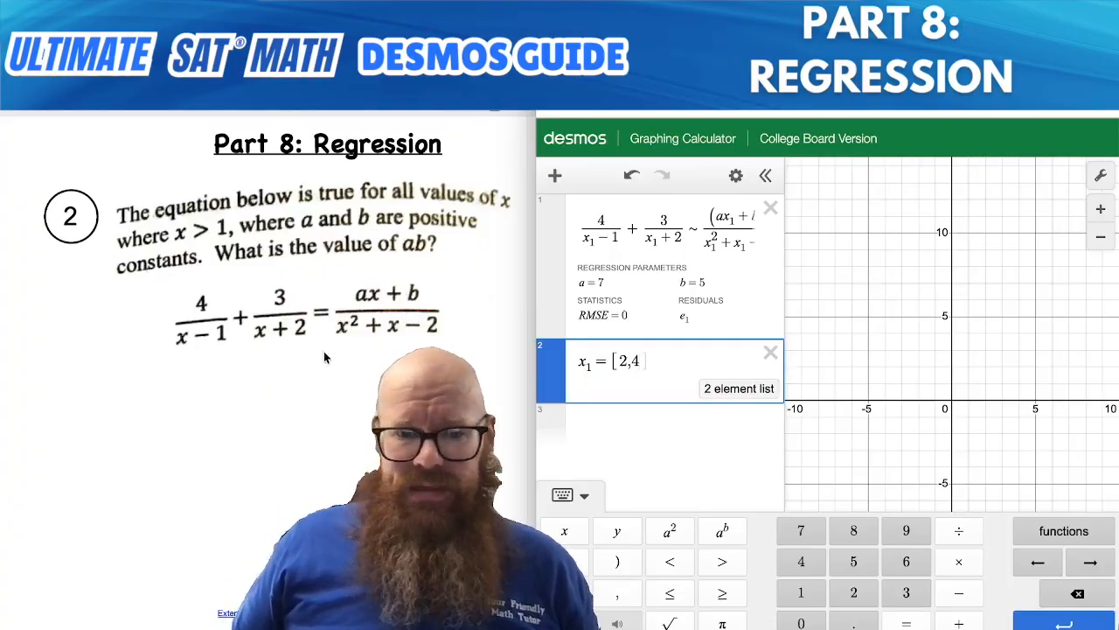
# - Write and circle 35 as the answer to question 2, and advance the worksheet to question 3
pyautogui.moveTo(120, 386)
pyautogui.mouseDown()
pyautogui.moveTo(130, 404)
pyautogui.moveTo(116, 432)
pyautogui.mouseUp()
pyautogui.moveTo(169, 383)
pyautogui.mouseDown()
pyautogui.moveTo(193, 382)
pyautogui.moveTo(161, 429)
pyautogui.mouseUp()
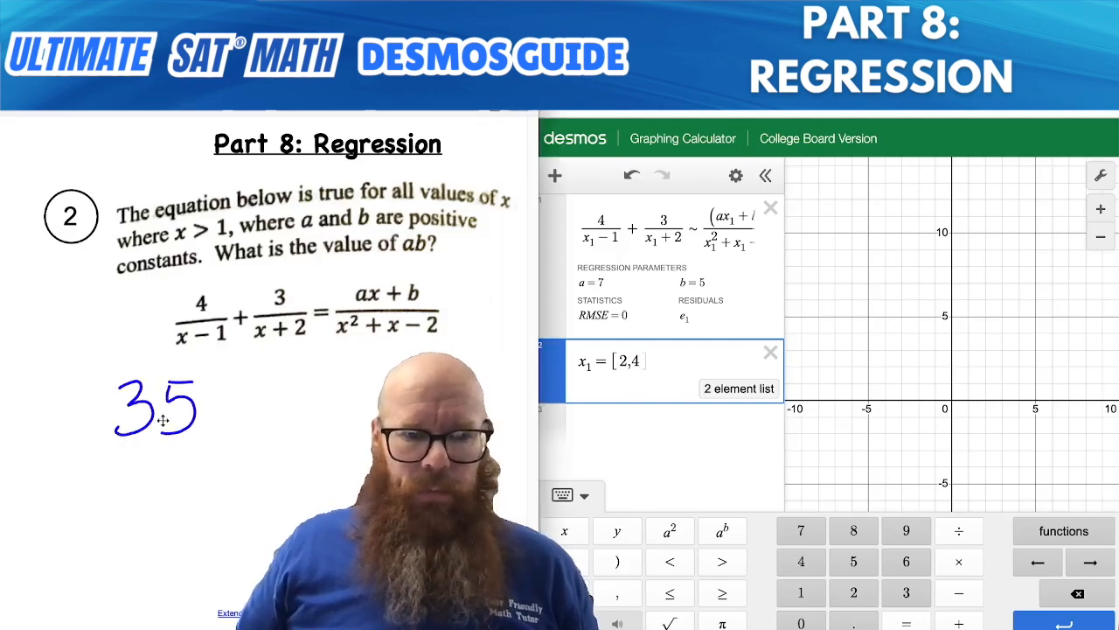
pyautogui.moveTo(167, 353)
pyautogui.mouseDown()
pyautogui.moveTo(257, 402)
pyautogui.moveTo(85, 353)
pyautogui.mouseUp()
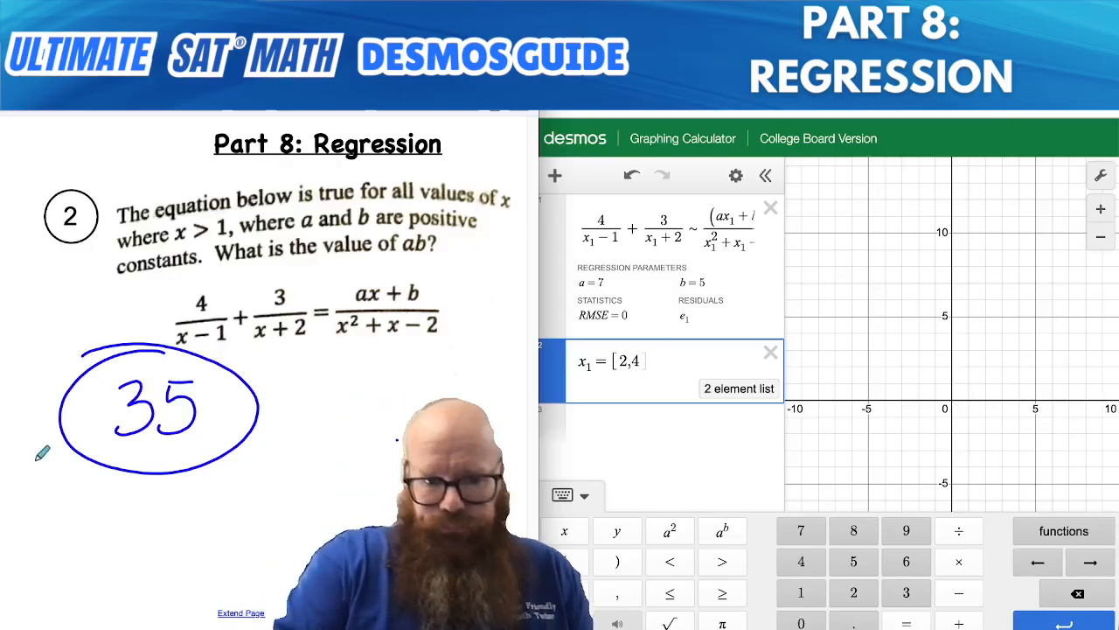
pyautogui.press('Right')
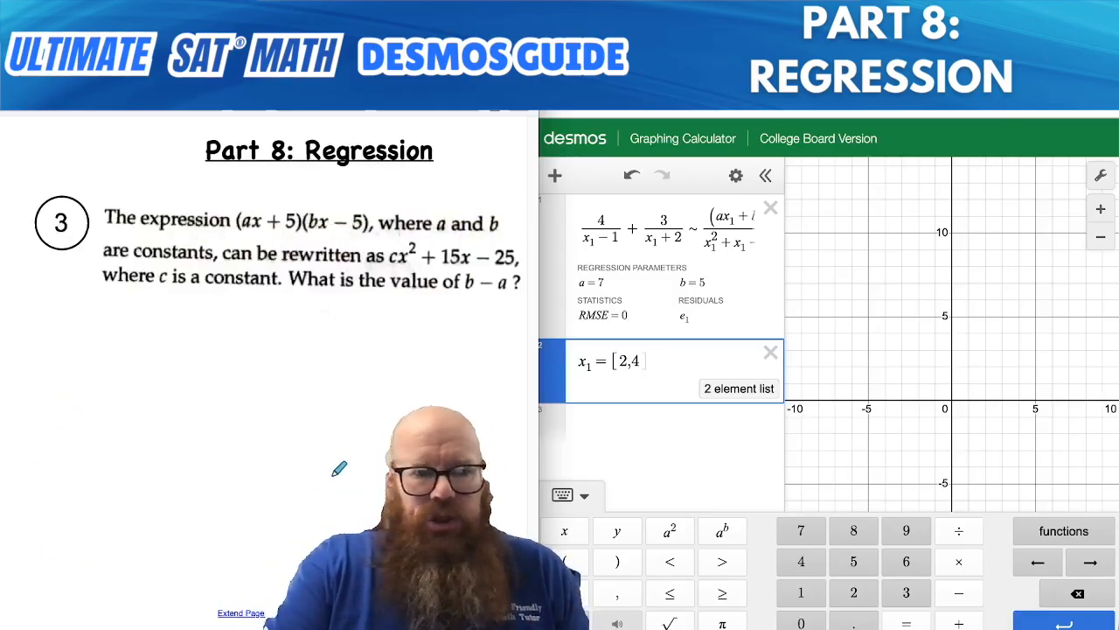
pyautogui.press('Right')
pyautogui.press('Left')
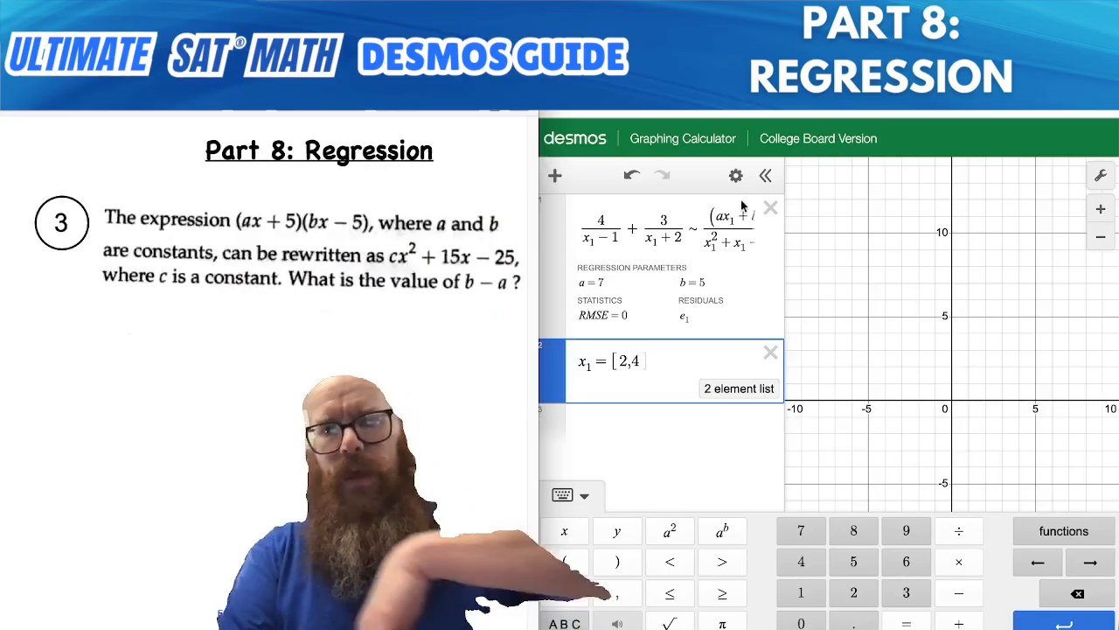
# - Delete both old expressions and enter the regression (ax₁ + 5)(bx₁ − 5) ~ cx₁² + 15x₁ − 25 for question 3
pyautogui.click(771, 208)
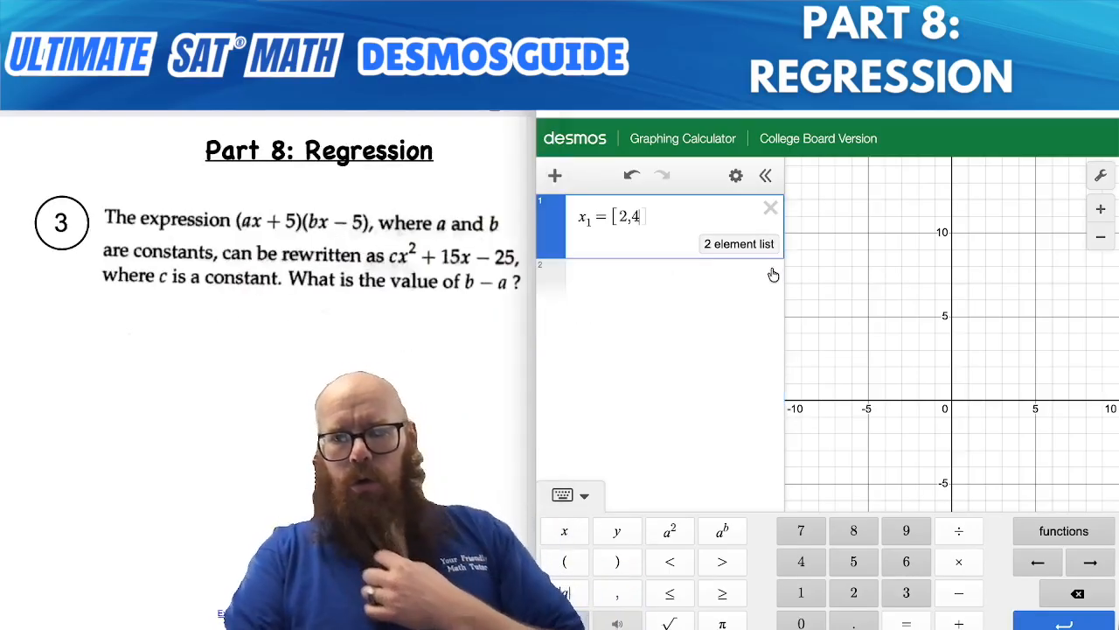
pyautogui.click(770, 208)
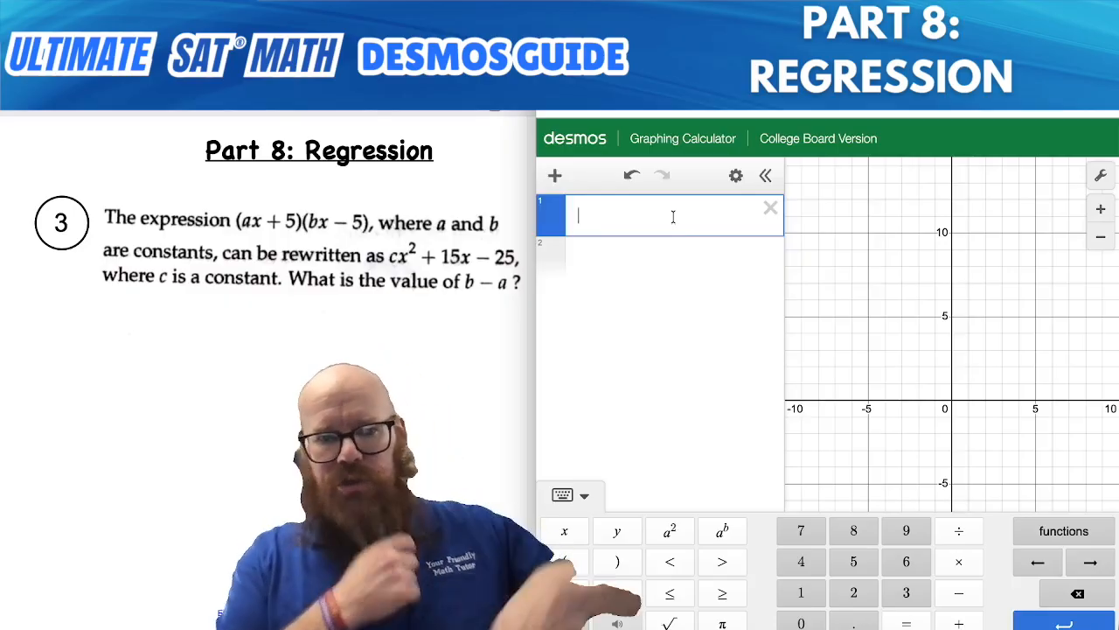
pyautogui.write('(ax')
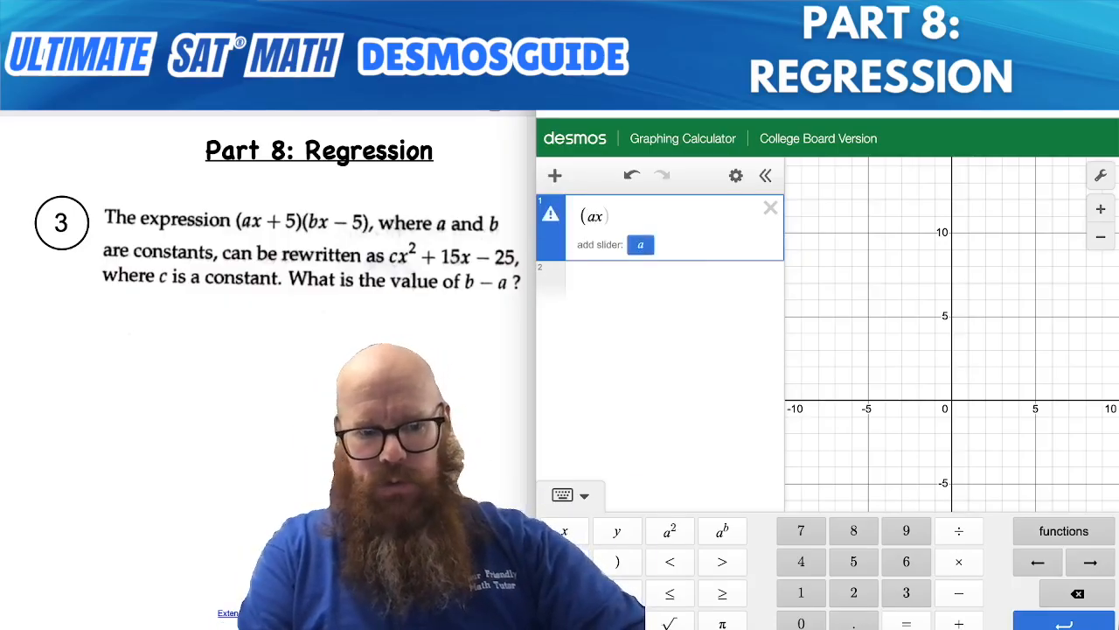
pyautogui.write('1+5)(')
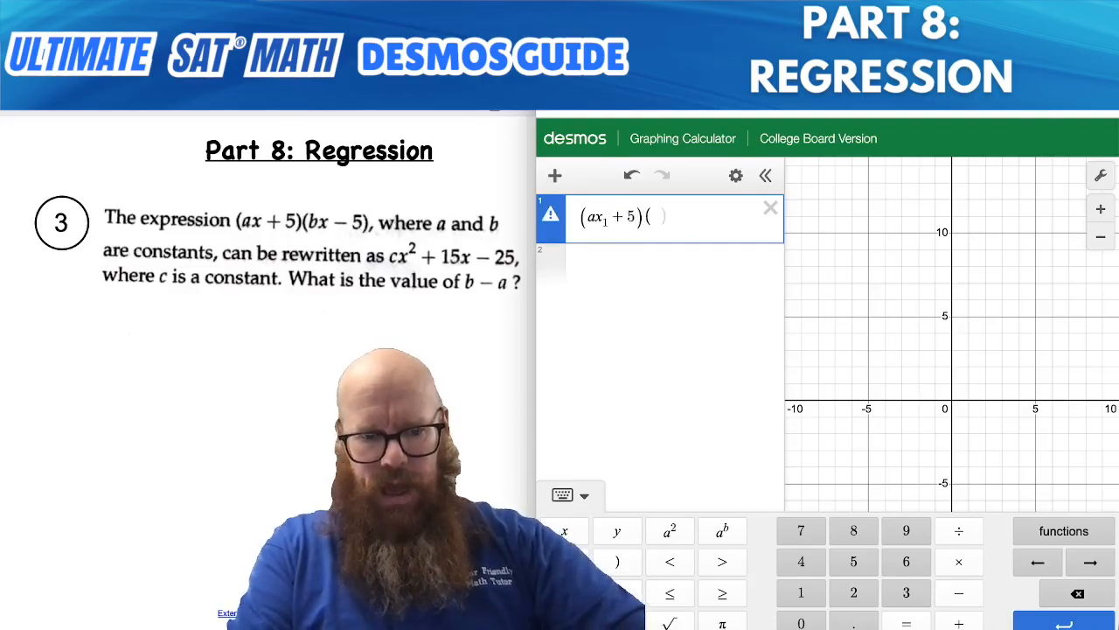
pyautogui.write('bx1-5)~')
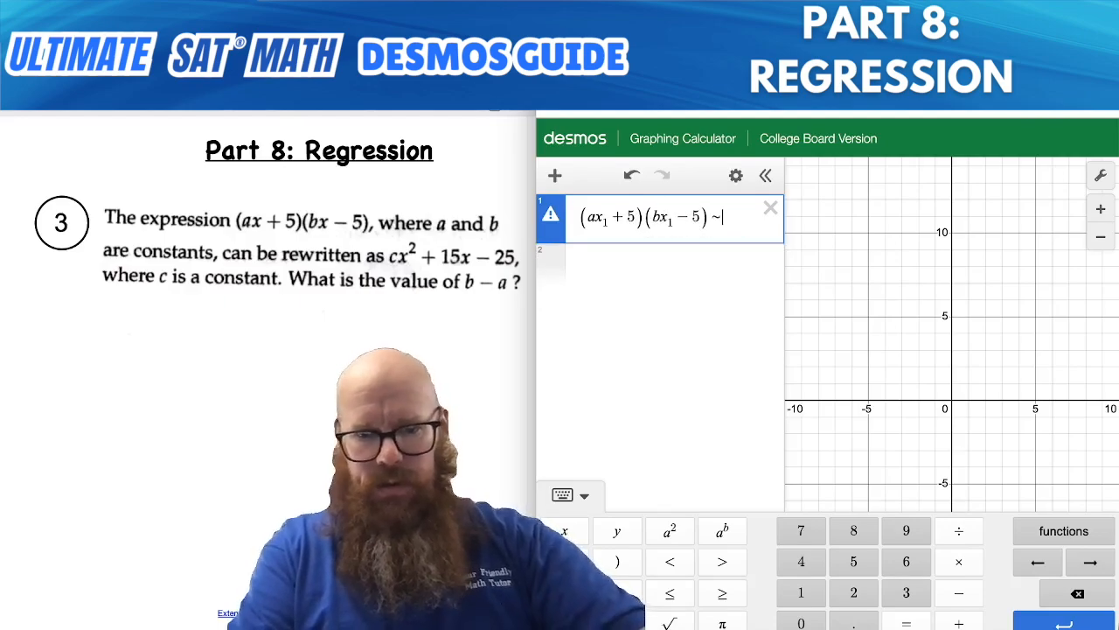
pyautogui.write('cx1')
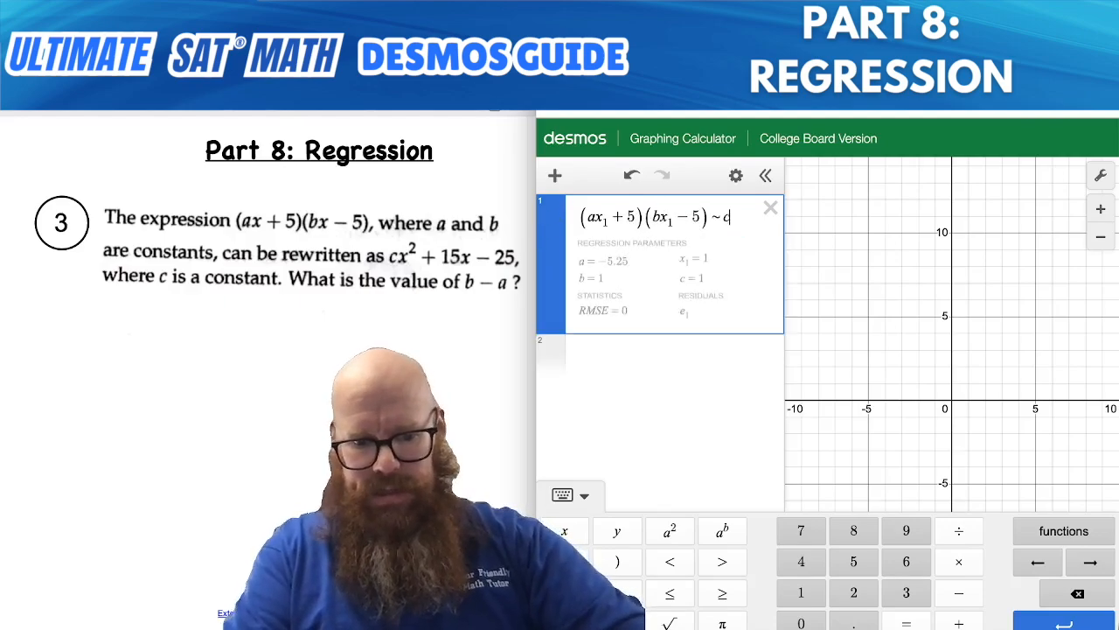
pyautogui.write('^2')
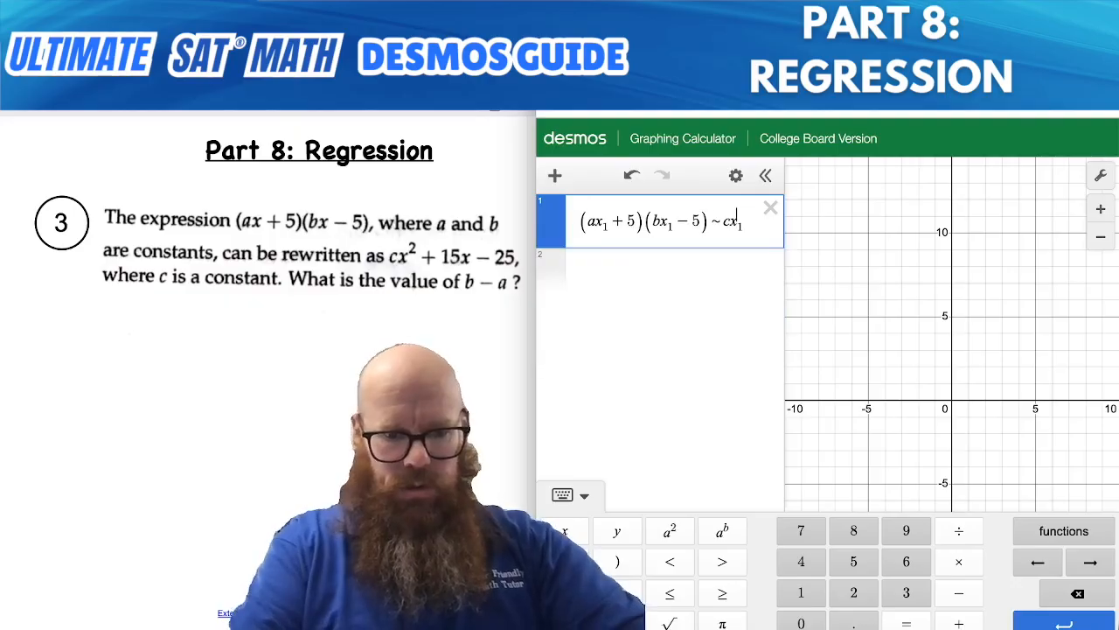
pyautogui.write('+15x1')
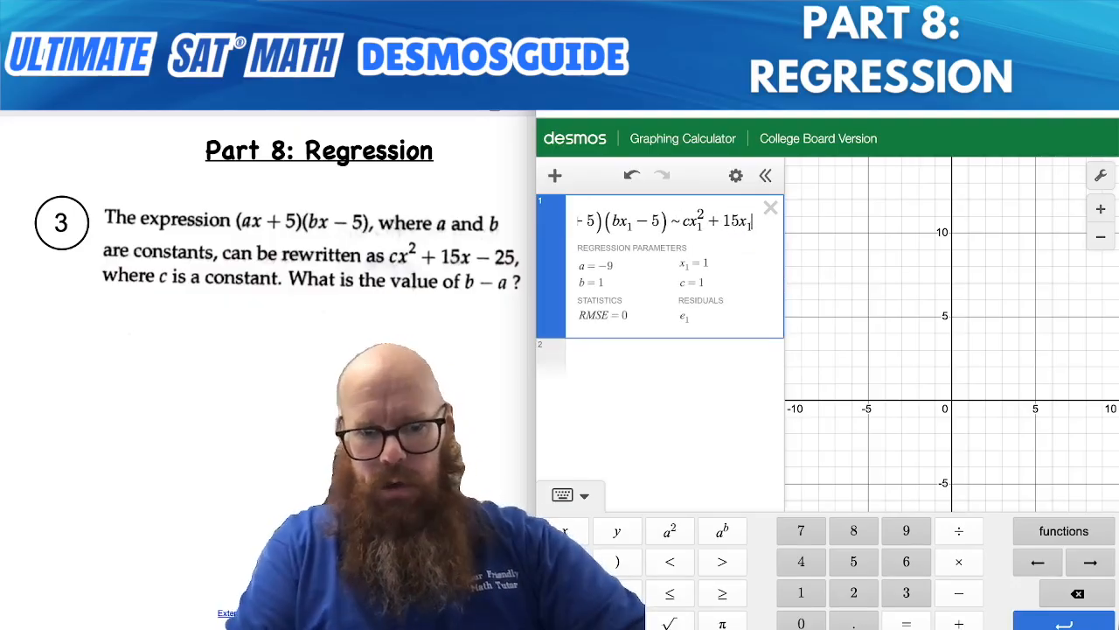
pyautogui.write('-25')
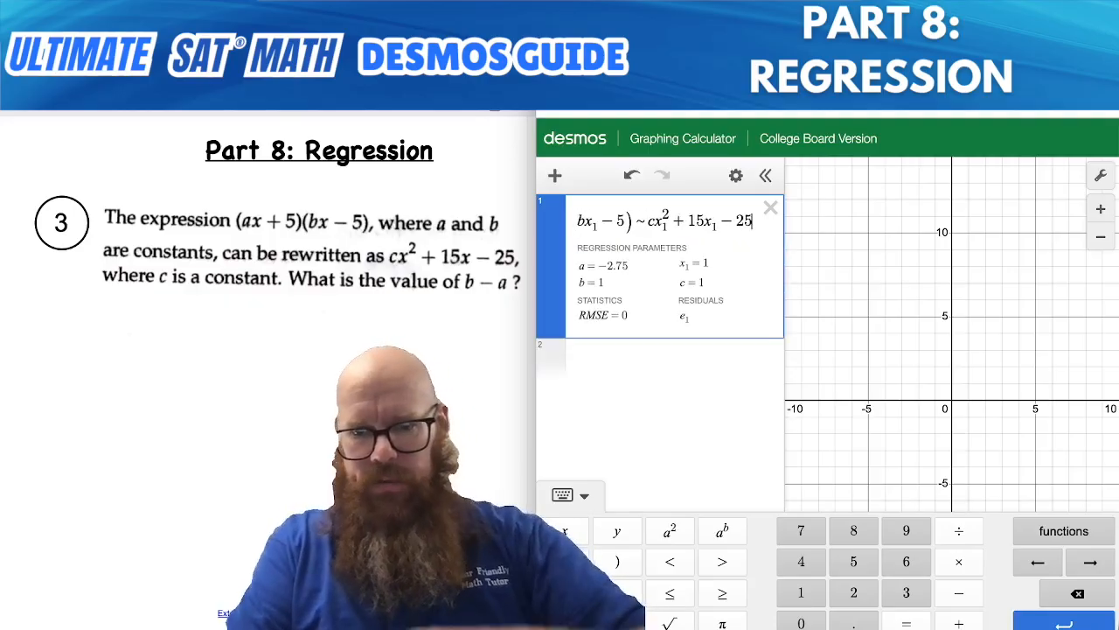
# - Define x₁ in a new expression as the list [1,2,3,4], and write and box 3 as the answer to question 3
pyautogui.click(616, 358)
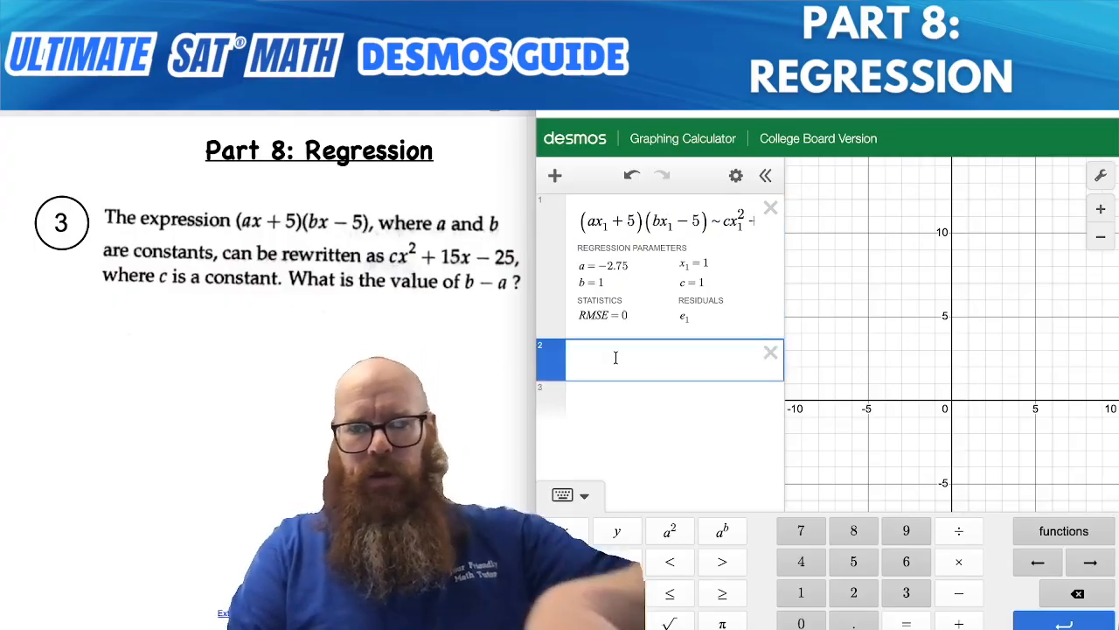
pyautogui.write('x1 ')
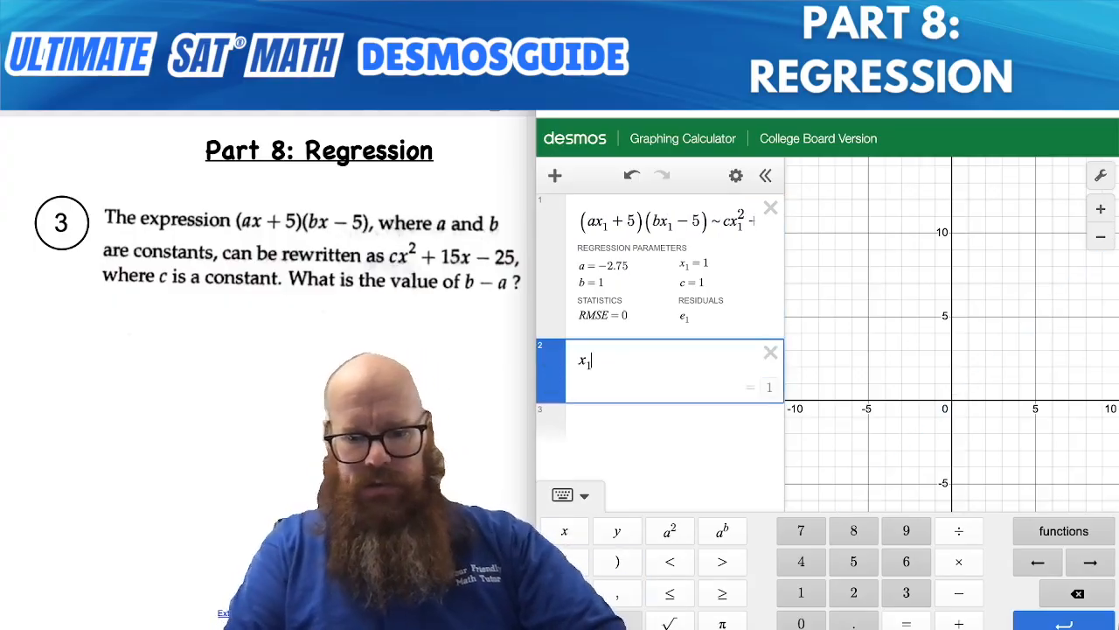
pyautogui.write('= [')
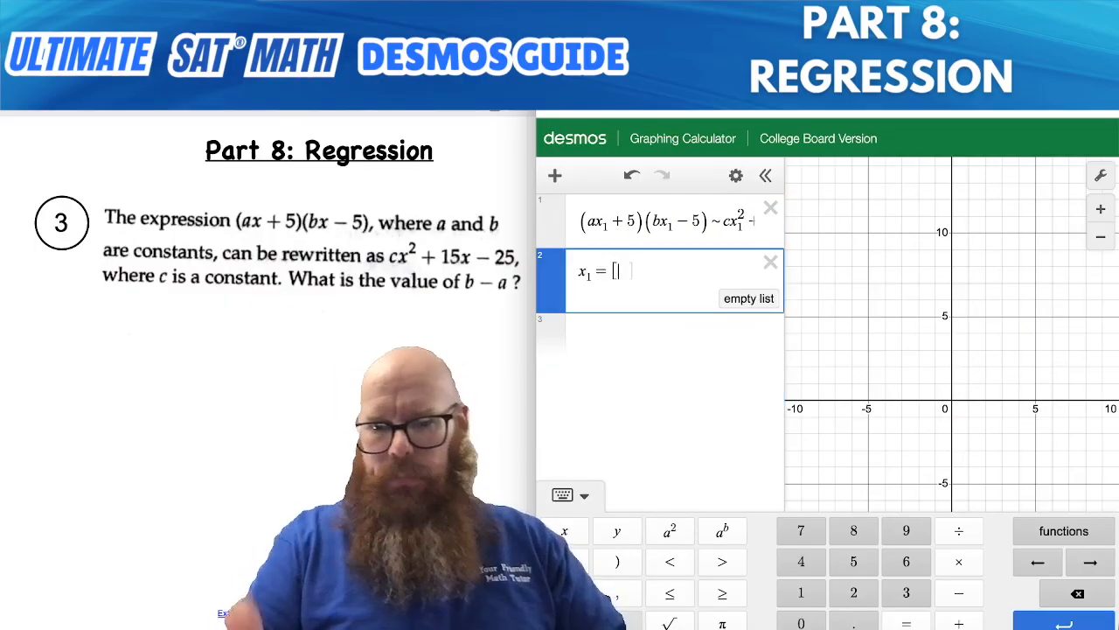
pyautogui.write('1,2')
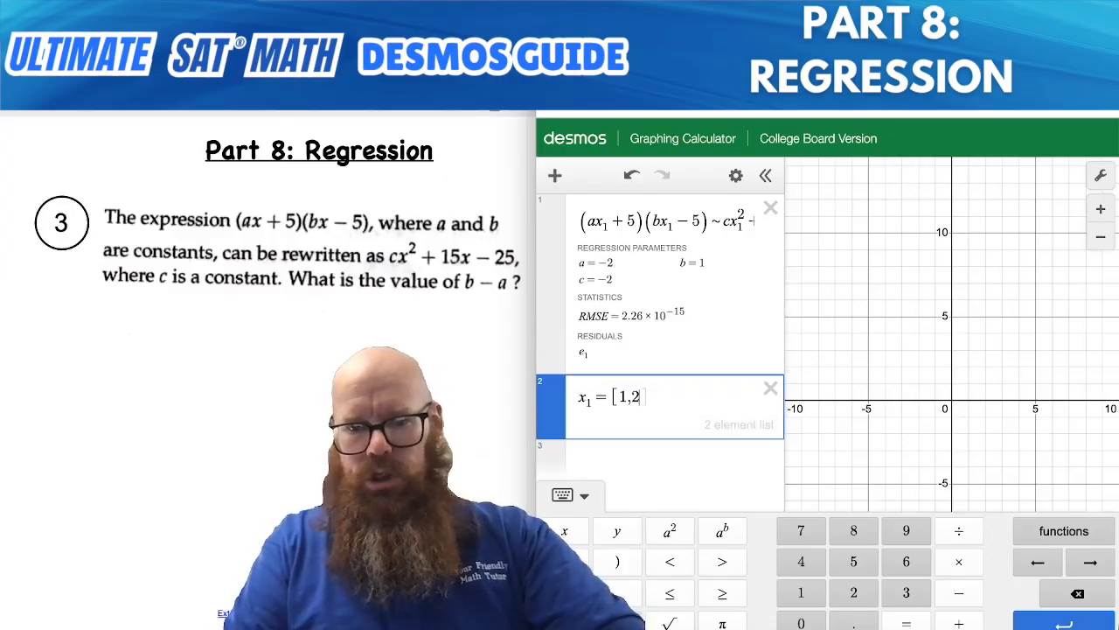
pyautogui.write(',3')
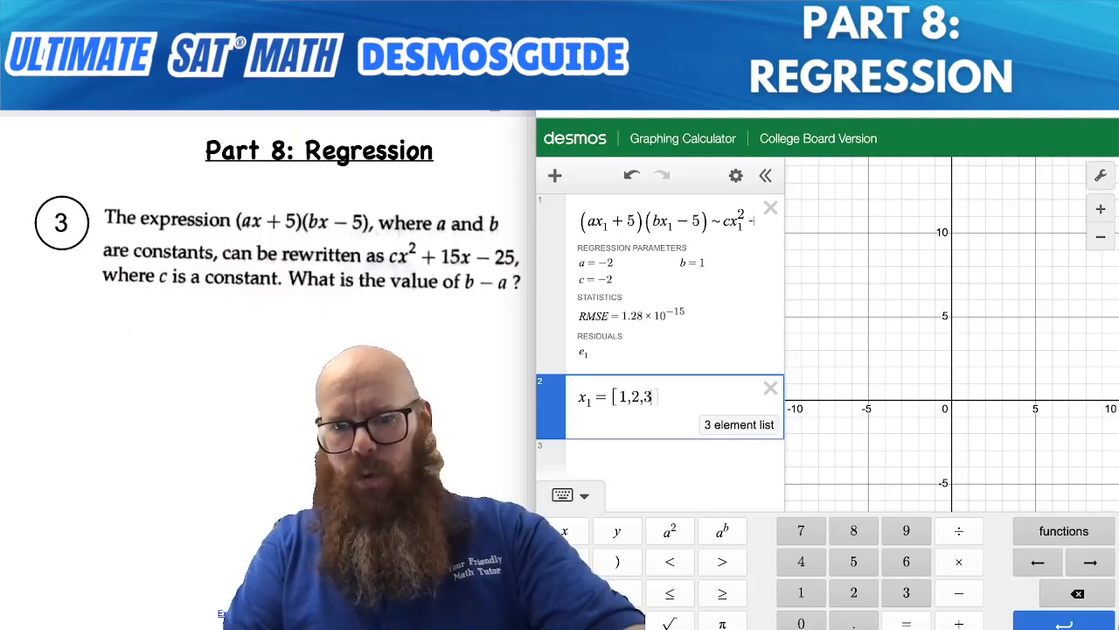
pyautogui.write(',4')
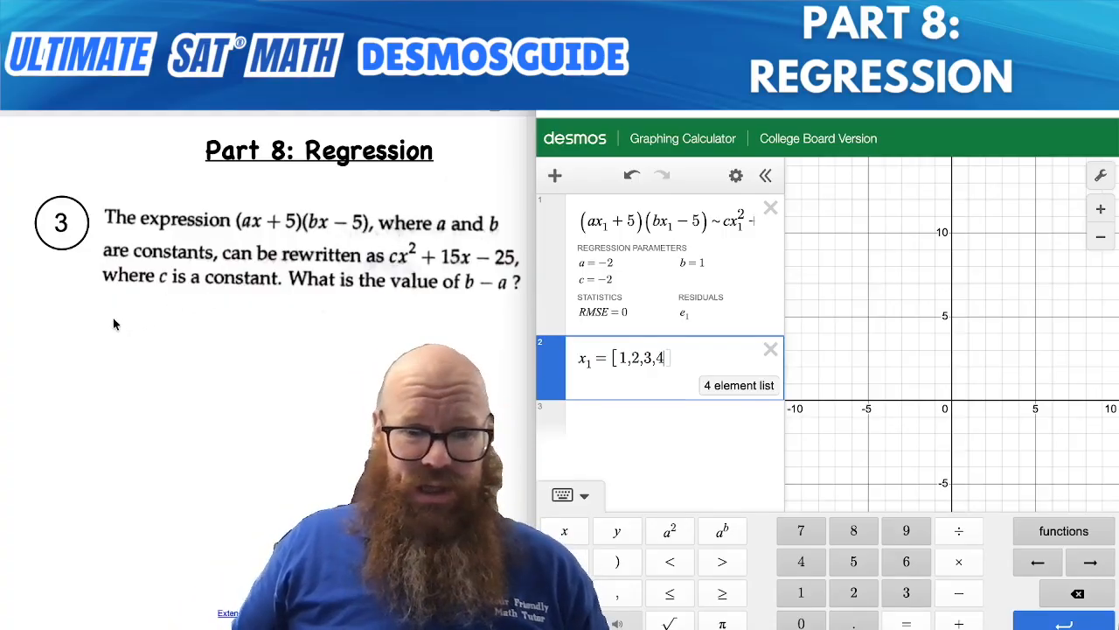
pyautogui.moveTo(111, 320); pyautogui.dragTo(112, 354)
pyautogui.moveTo(91, 299)
pyautogui.mouseDown()
pyautogui.moveTo(91, 346)
pyautogui.moveTo(182, 389)
pyautogui.moveTo(70, 301)
pyautogui.mouseUp()
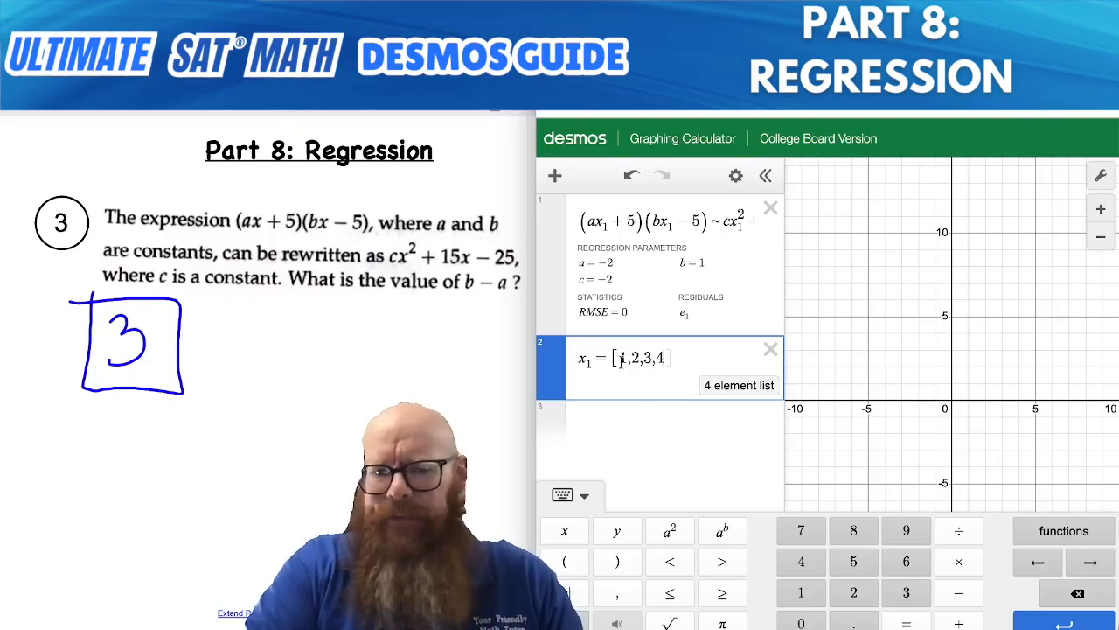
# - Cut the x₁ list back to its first value and extend it again to [1,2,3,4,5]
pyautogui.press('BackSpace')
pyautogui.press('BackSpace')
pyautogui.press('BackSpace')
pyautogui.press('BackSpace')
pyautogui.press('BackSpace')
pyautogui.press('BackSpace')
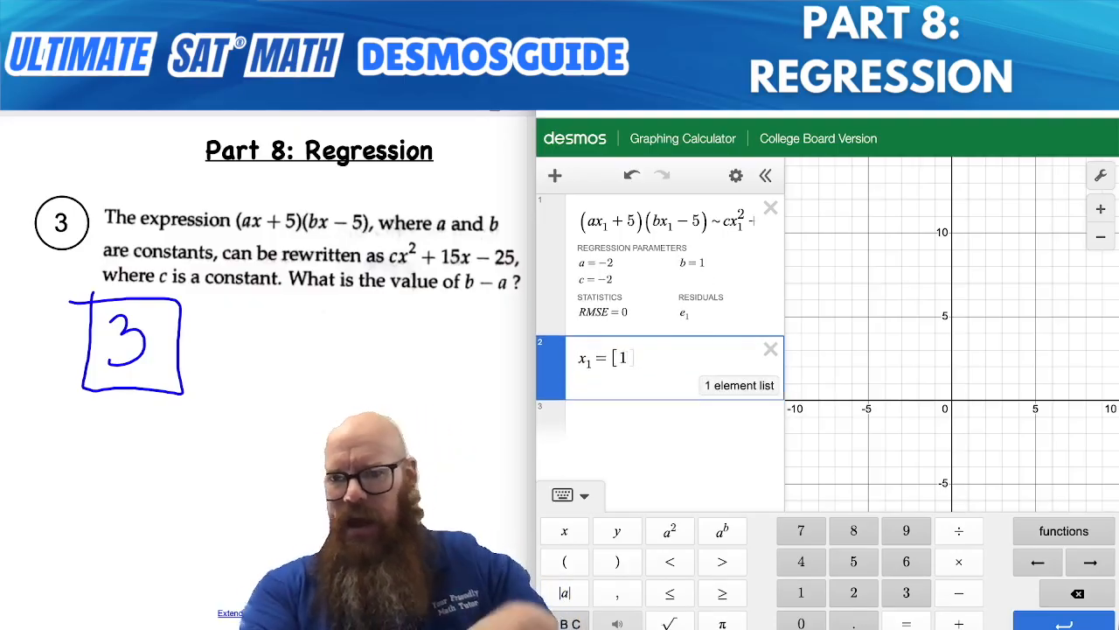
pyautogui.write(',2,3,4')
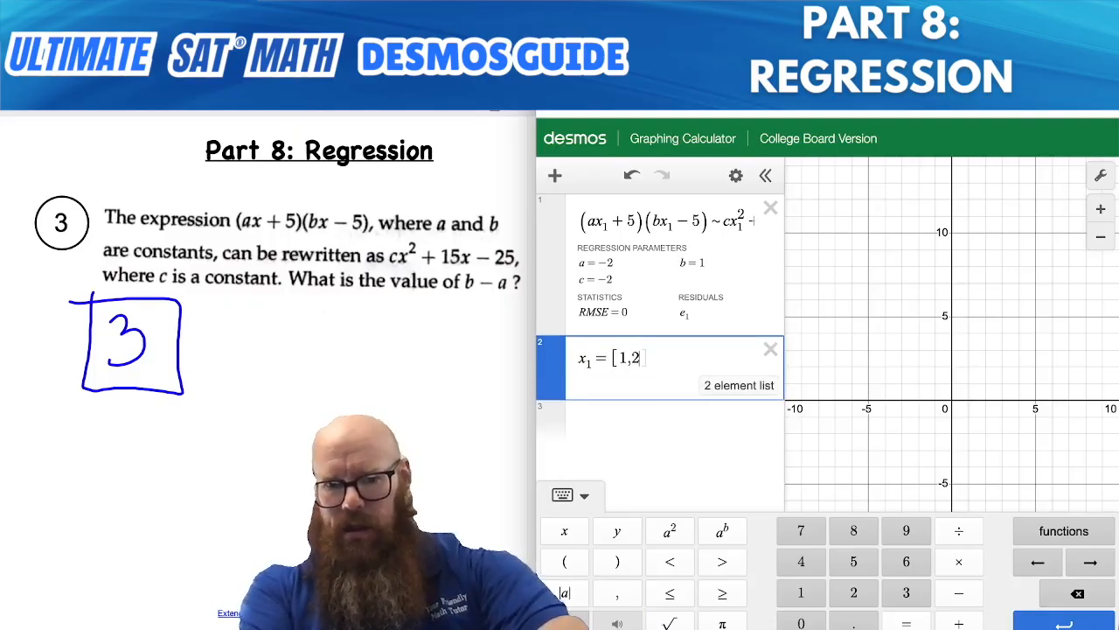
pyautogui.write(',5')
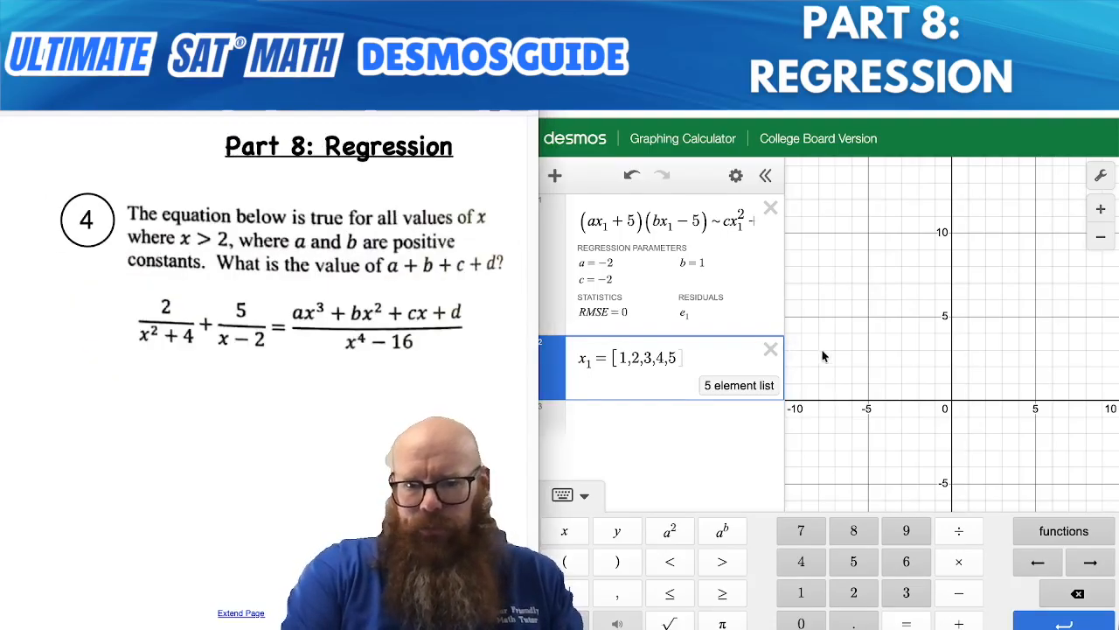
# - Delete both old expressions and enter the left side of question 4's equation, 2/(x₁² + 4) + 5/(x₁ − 2)
pyautogui.click(771, 350)
pyautogui.click(765, 233)
pyautogui.click(771, 210)
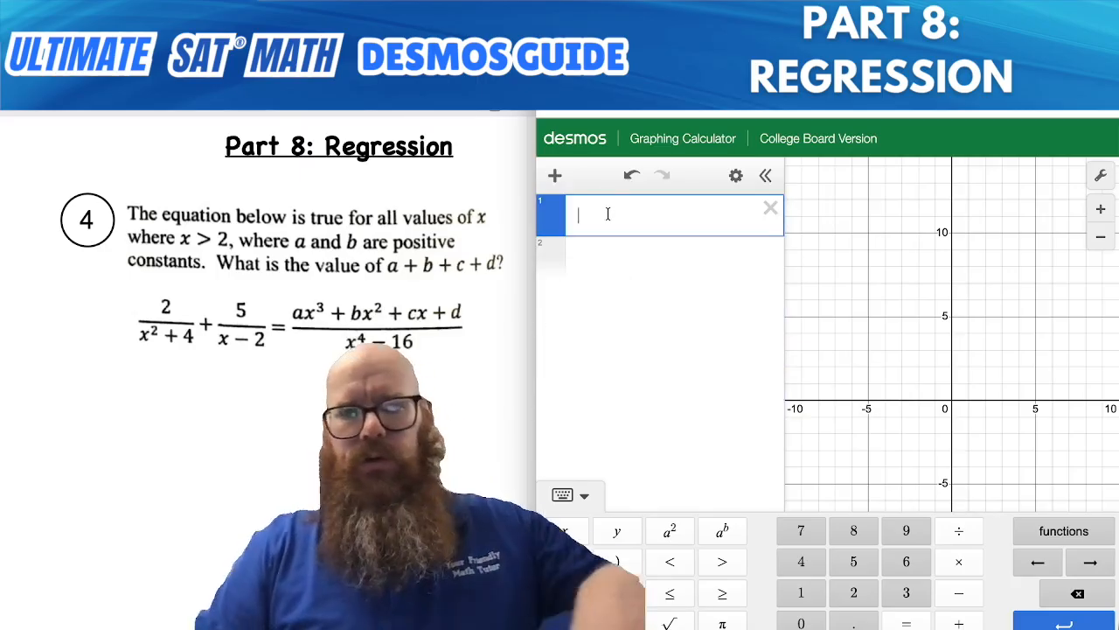
pyautogui.write('2/')
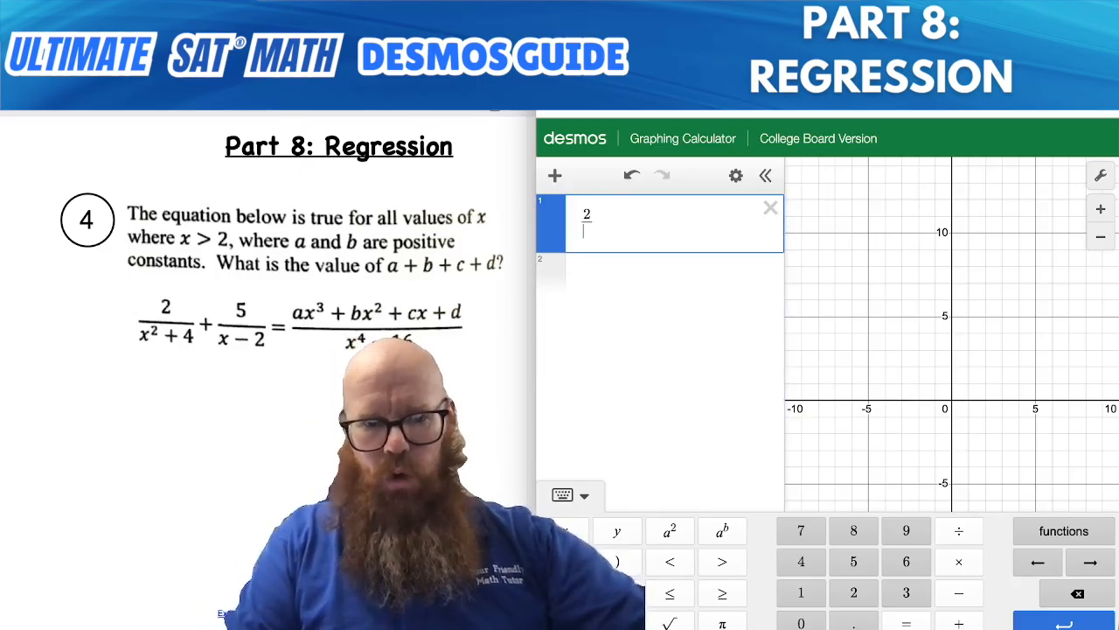
pyautogui.write('x_1')
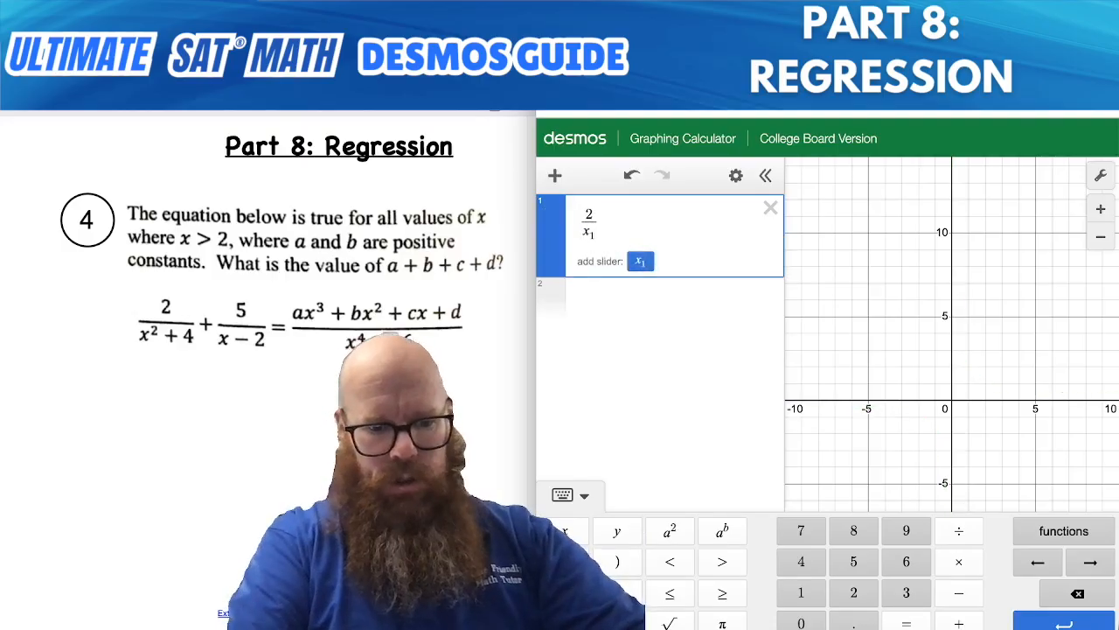
pyautogui.write('^2')
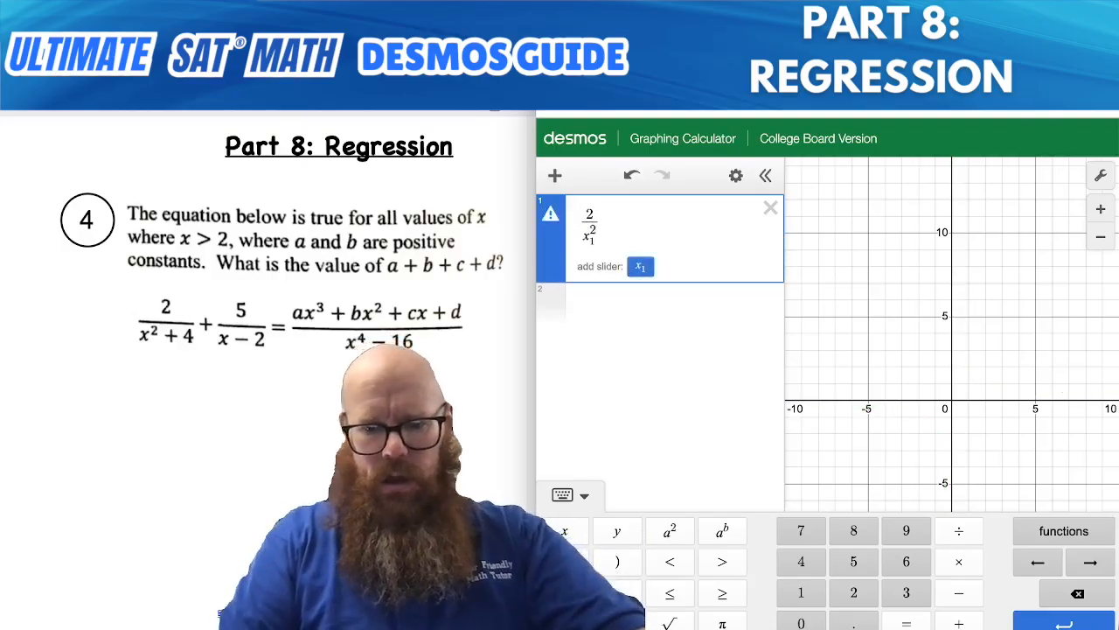
pyautogui.press('Right')
pyautogui.write('+4')
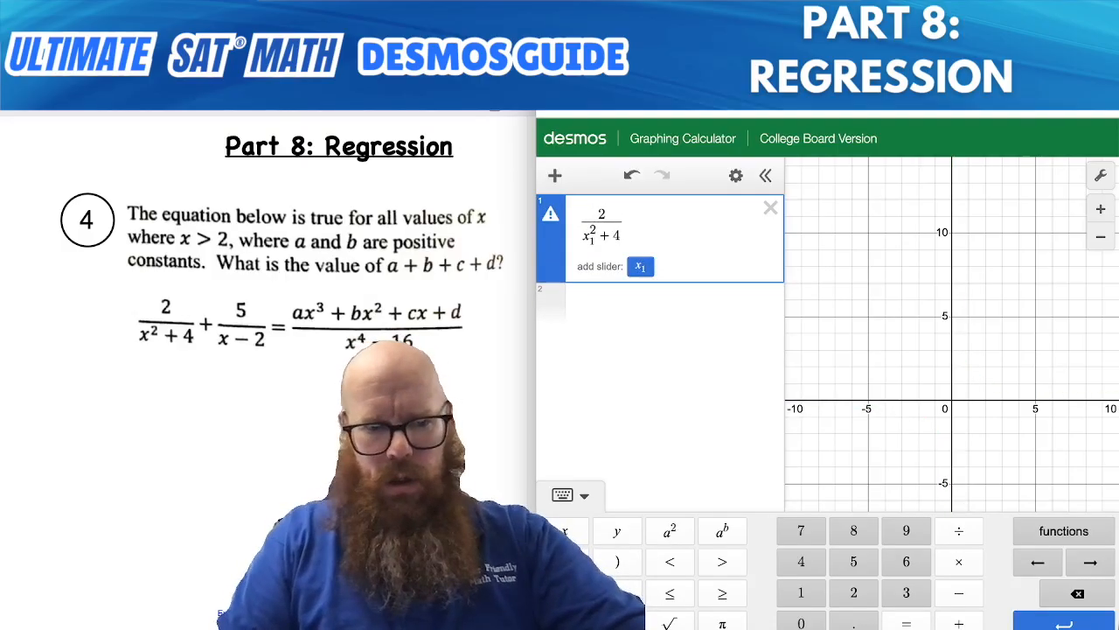
pyautogui.press('Right')
pyautogui.write('+5/(x1-2')
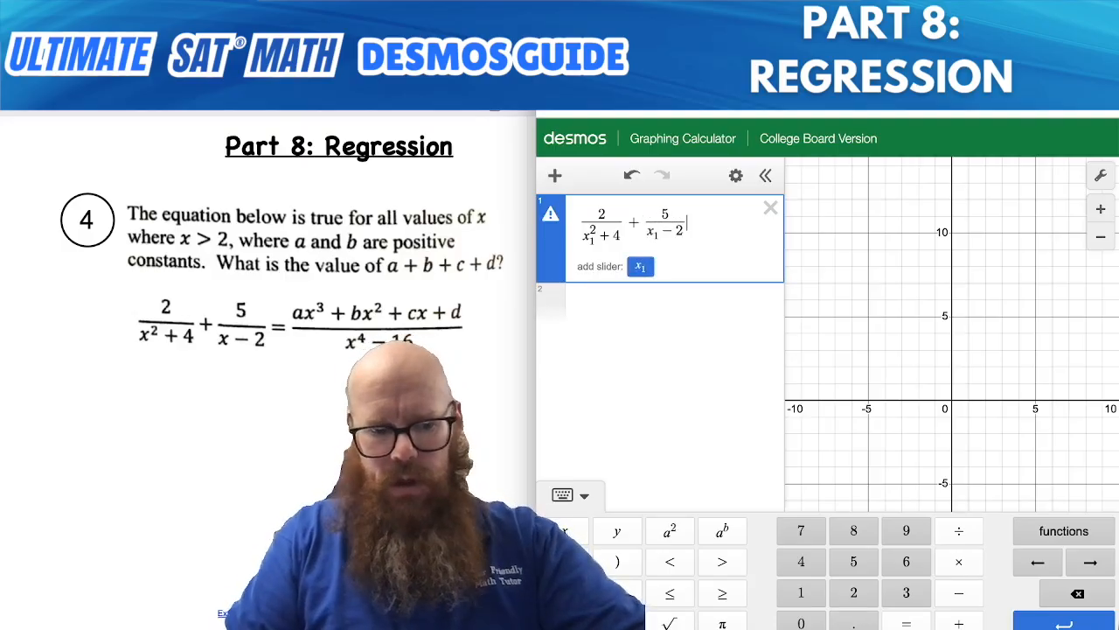
# - Continue the expression as a regression with ~ and the parenthesised numerator (ax₁³ + bx₁² + cx₁ + d)
pyautogui.press('Right')
pyautogui.write('~')
pyautogui.write('(')
pyautogui.write('ax1')
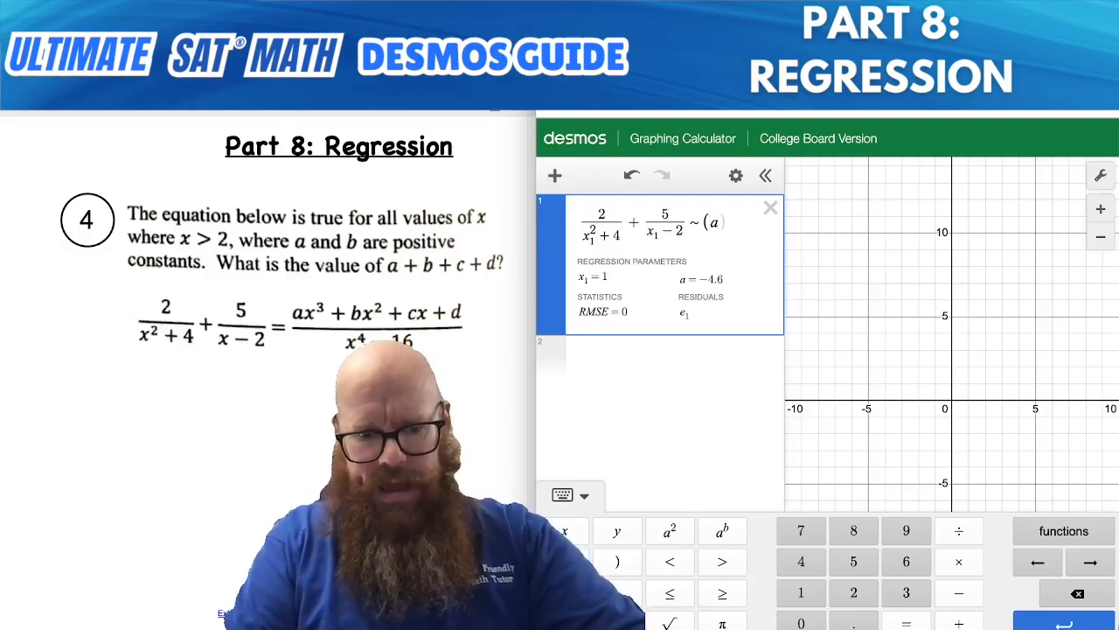
pyautogui.write('^3')
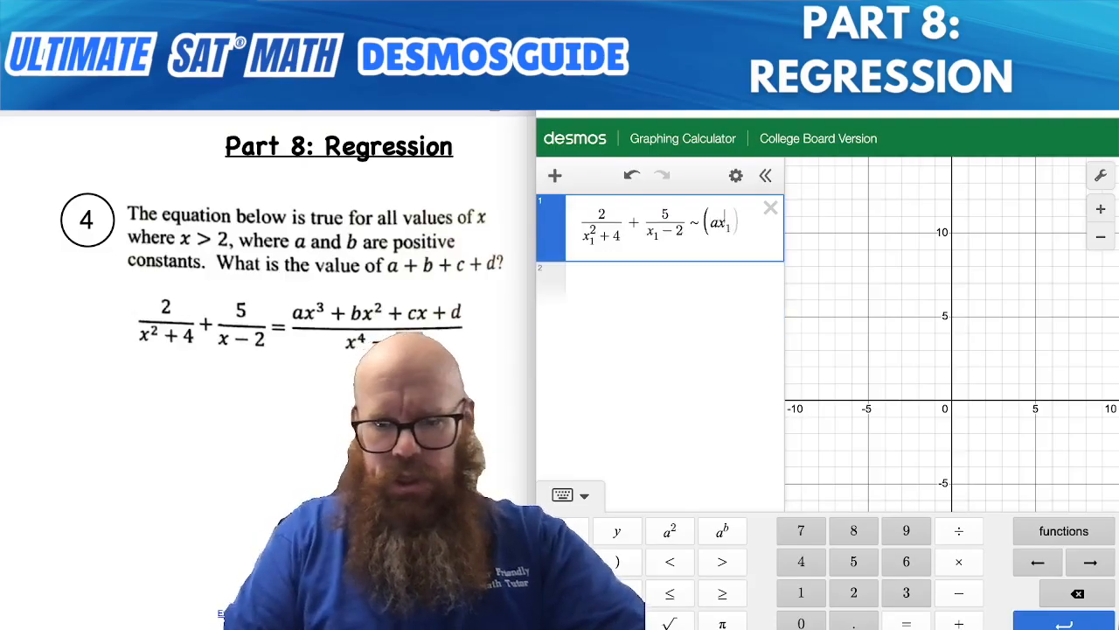
pyautogui.press('Right')
pyautogui.write('+bx1^2')
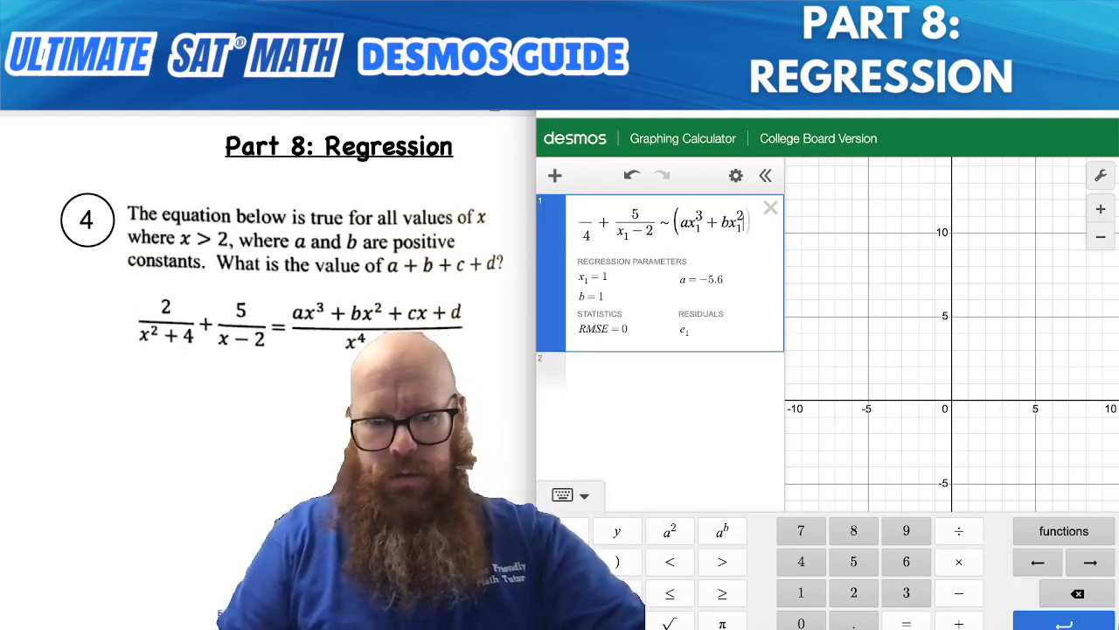
pyautogui.press('Right')
pyautogui.write('+cx1')
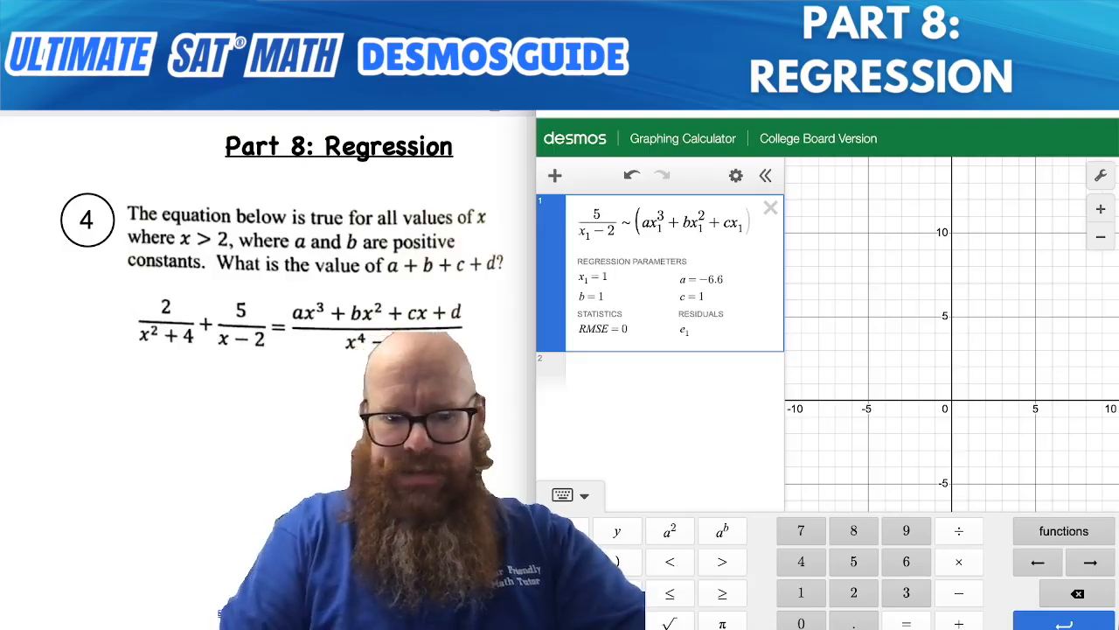
pyautogui.press('Right')
pyautogui.write('+d')
pyautogui.press('Right')
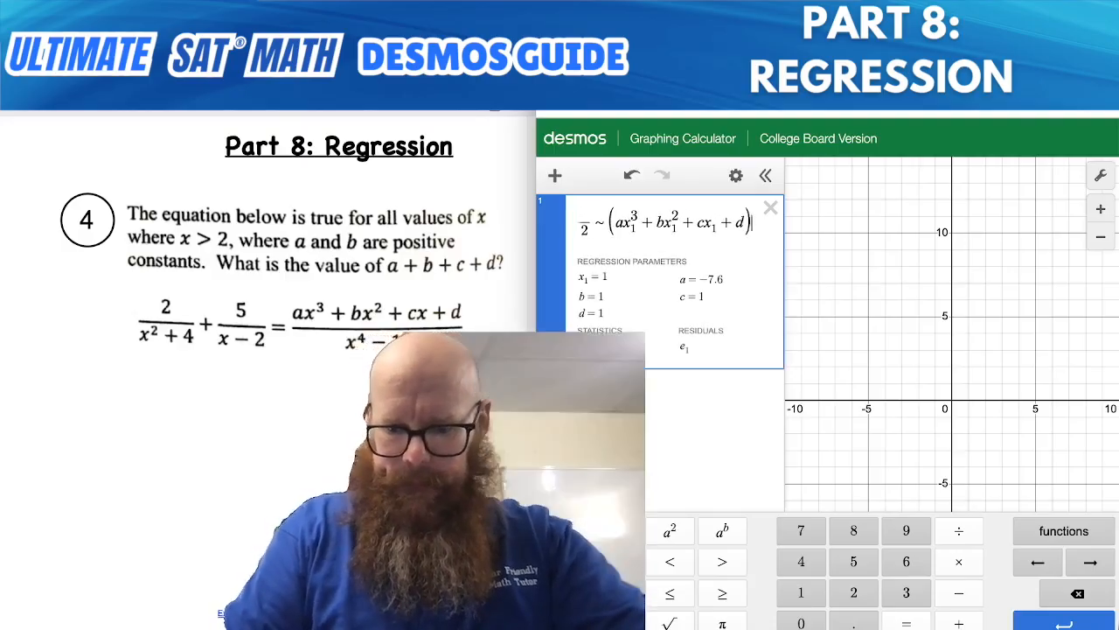
# - Divide the parenthesised cubic by x₁⁴ − 16 to complete the regression
pyautogui.write('/x1^4')
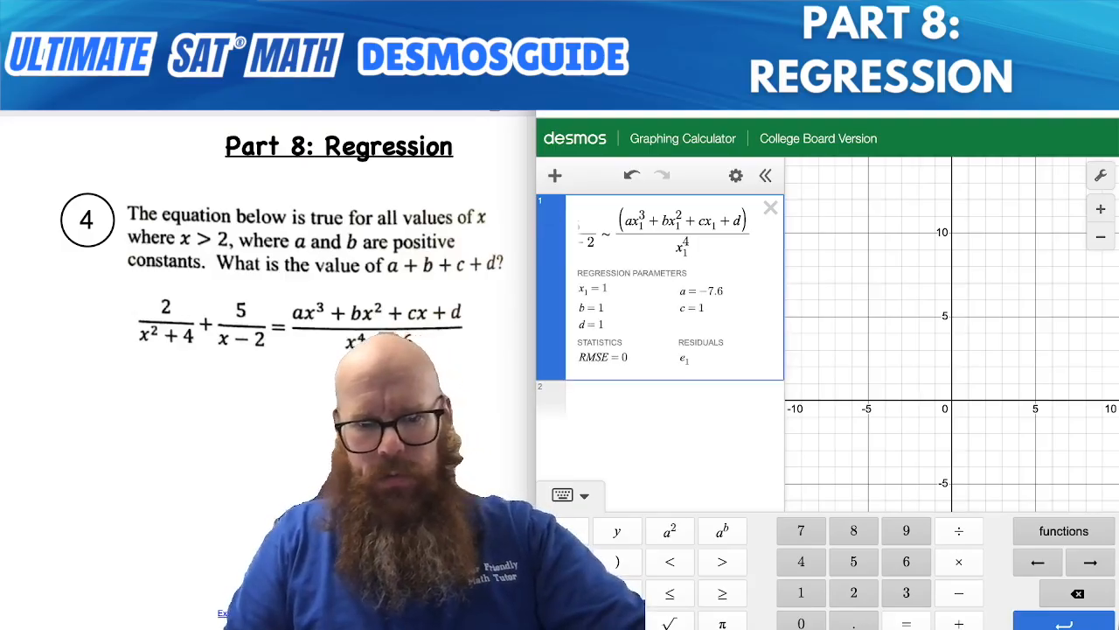
pyautogui.press('Right')
pyautogui.write('-16')
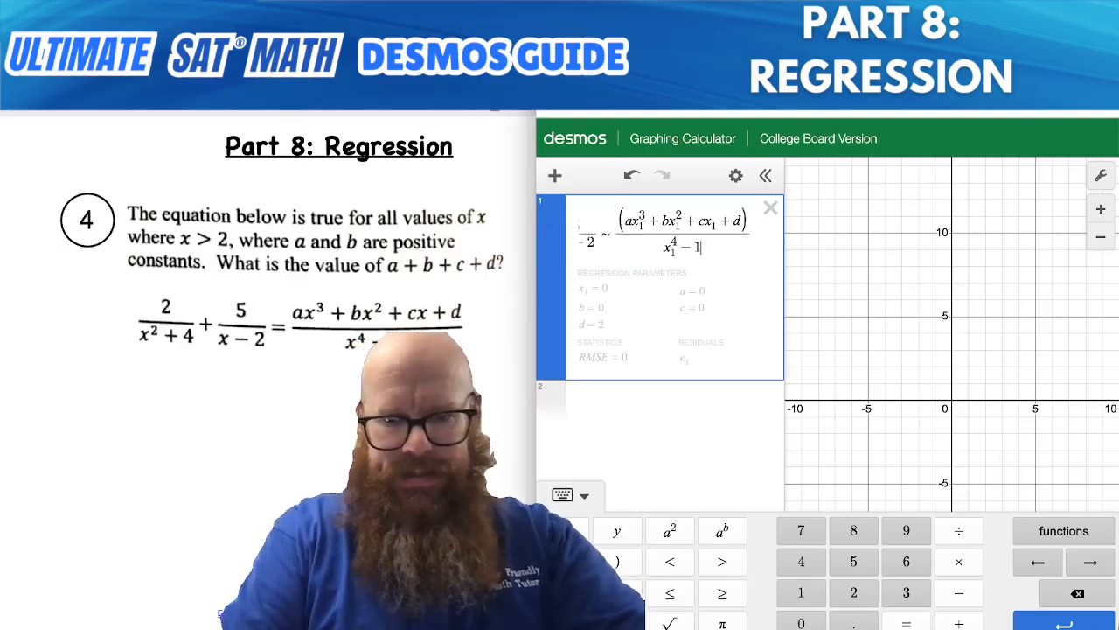
# - Define x₁ in a new expression as the list [3,4,5,6,7], also trying it without the 7
pyautogui.click(626, 396)
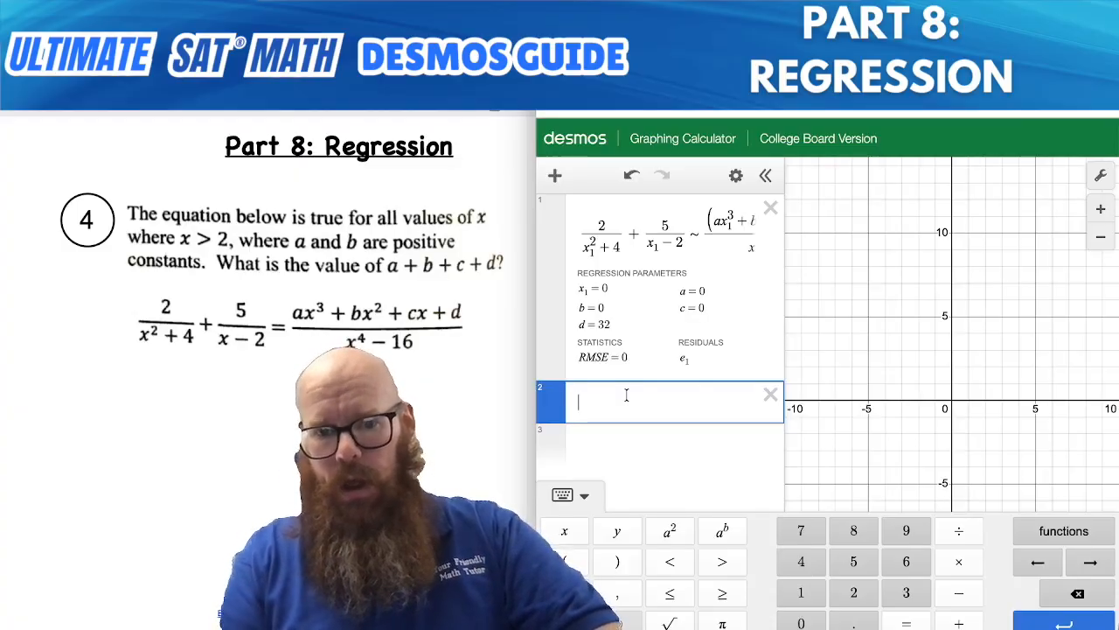
pyautogui.write('x')
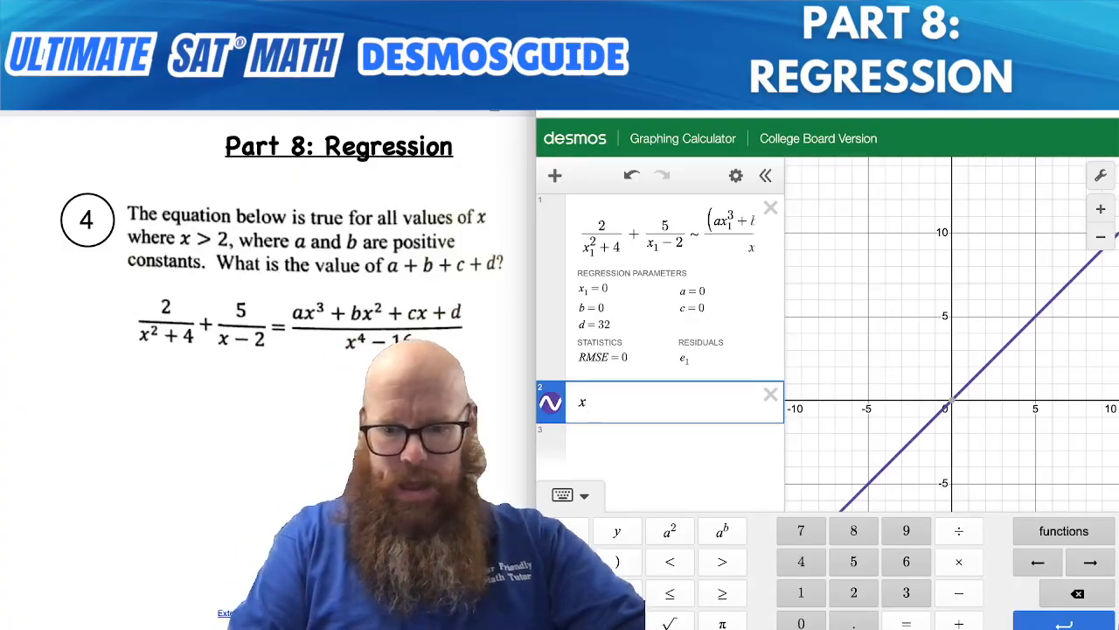
pyautogui.write('1')
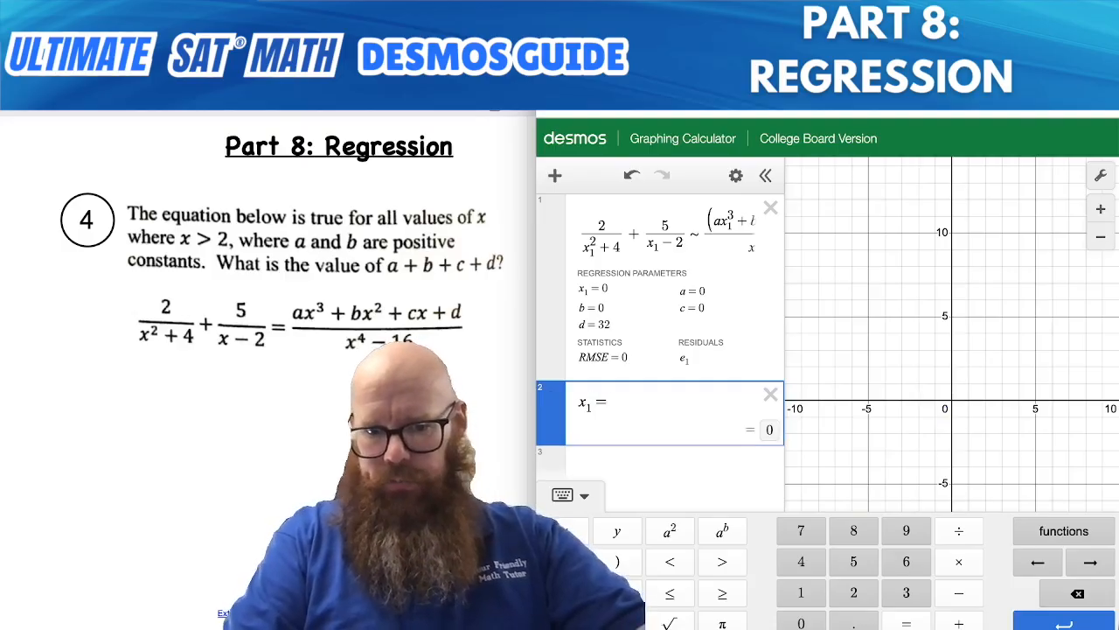
pyautogui.write('=[3,4,5,')
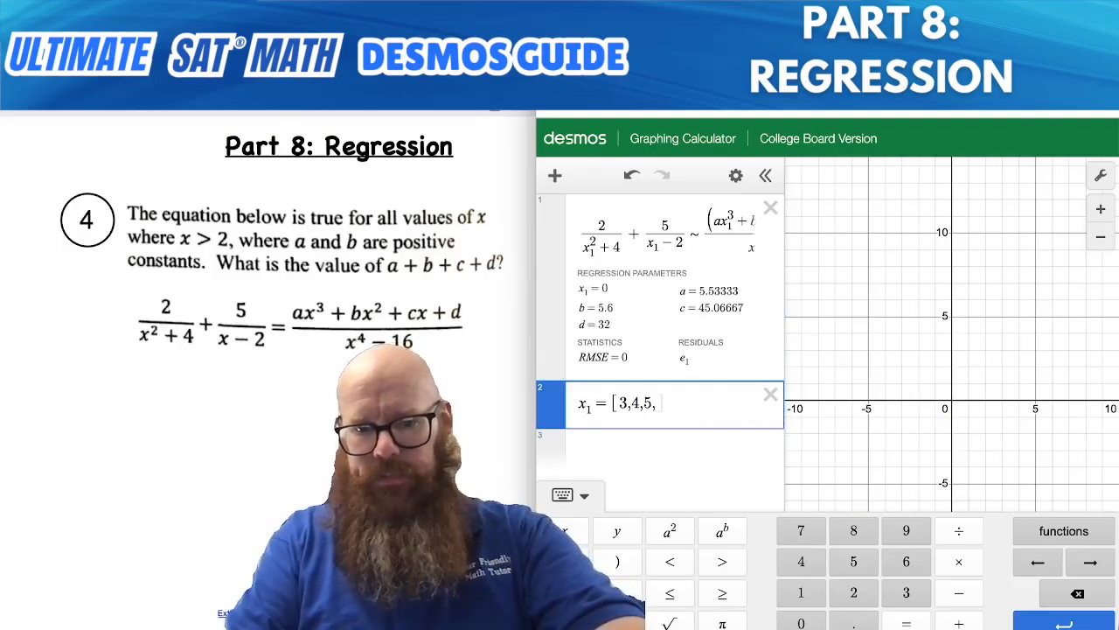
pyautogui.write('6,7')
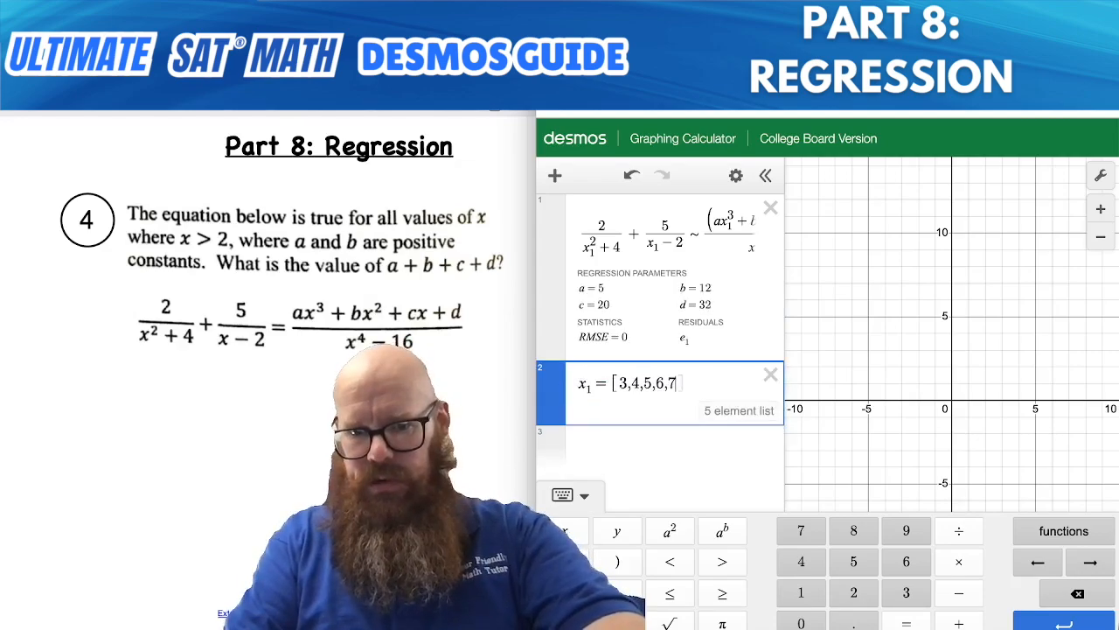
pyautogui.press('BackSpace')
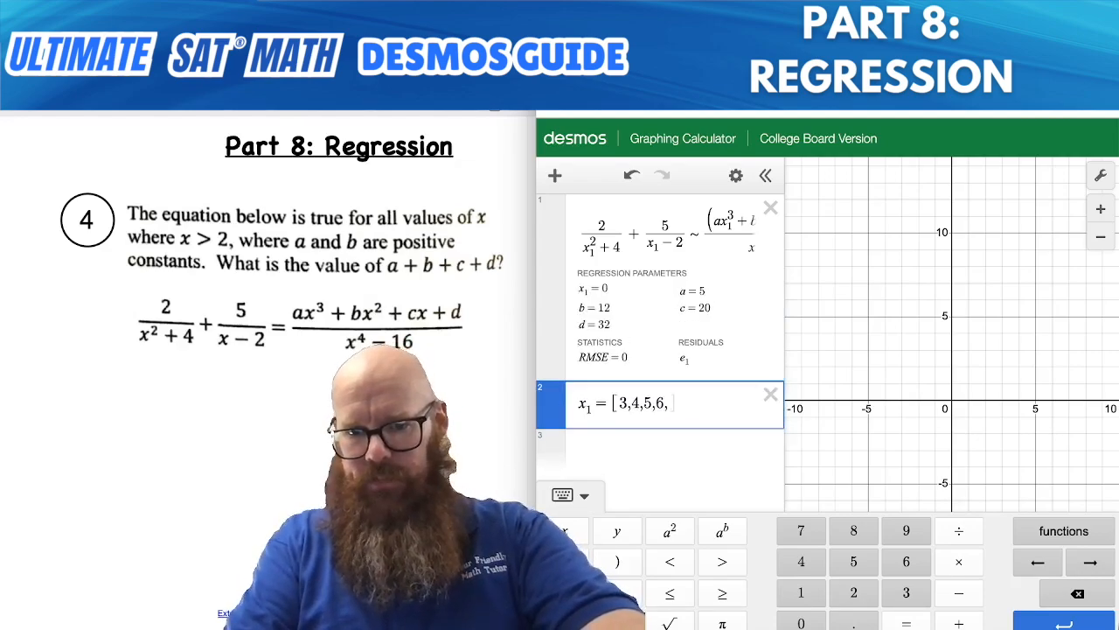
pyautogui.press('BackSpace')
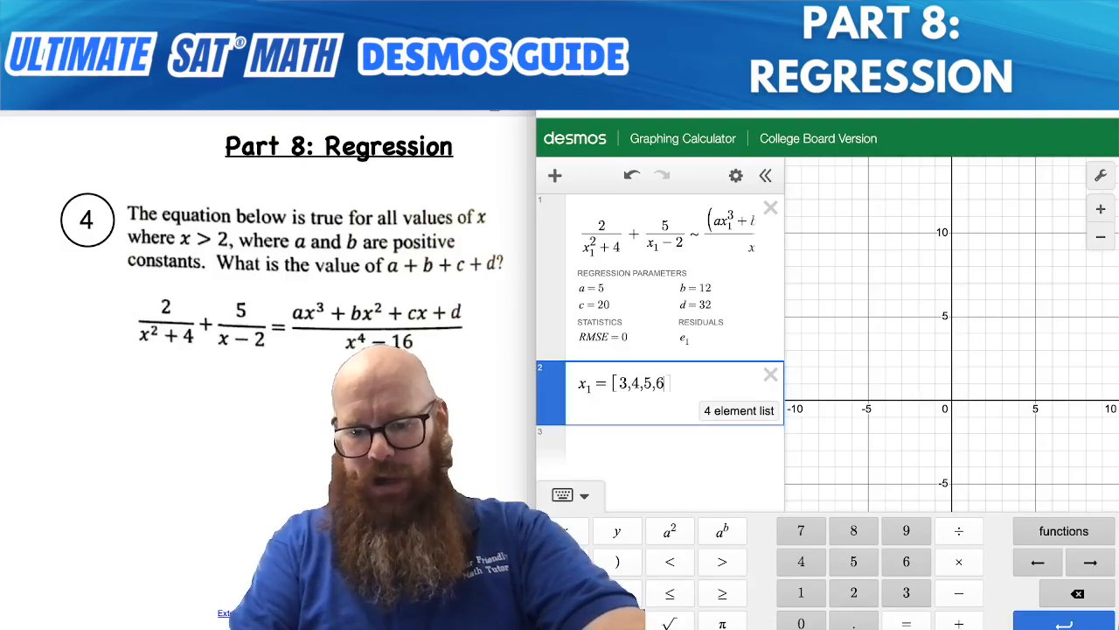
pyautogui.write(',7')
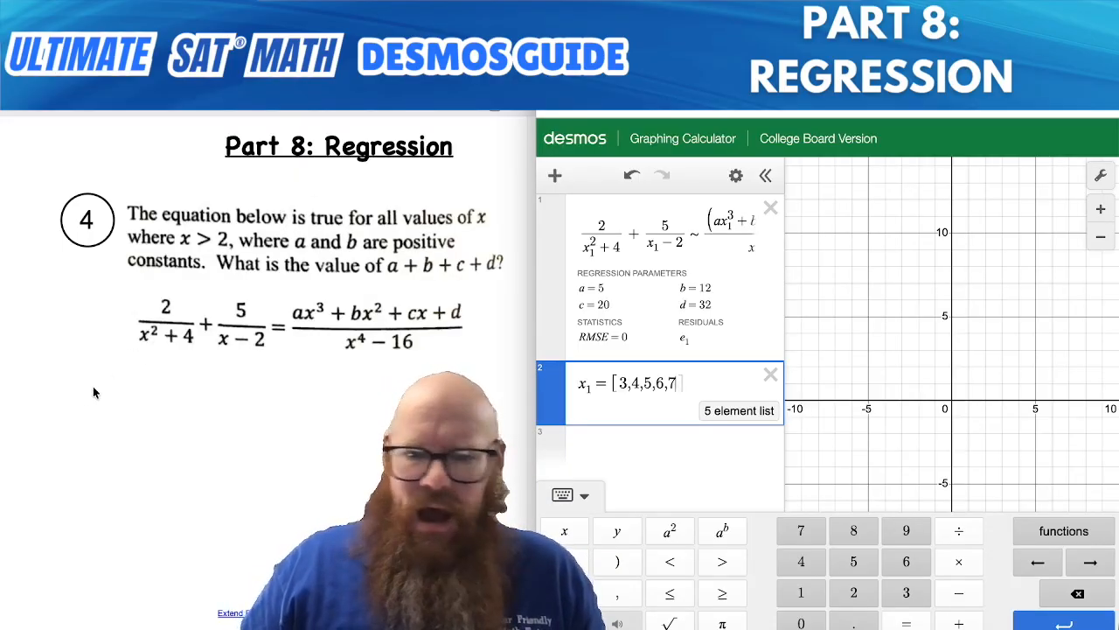
# - Write and box 69 as the answer to question 4 on the worksheet
pyautogui.moveTo(110, 378)
pyautogui.mouseDown()
pyautogui.moveTo(124, 422)
pyautogui.moveTo(93, 413)
pyautogui.mouseUp()
pyautogui.moveTo(136, 379); pyautogui.dragTo(152, 425)
pyautogui.moveTo(72, 359)
pyautogui.mouseDown()
pyautogui.moveTo(72, 385)
pyautogui.moveTo(196, 449)
pyautogui.moveTo(128, 359)
pyautogui.moveTo(70, 360)
pyautogui.mouseUp()
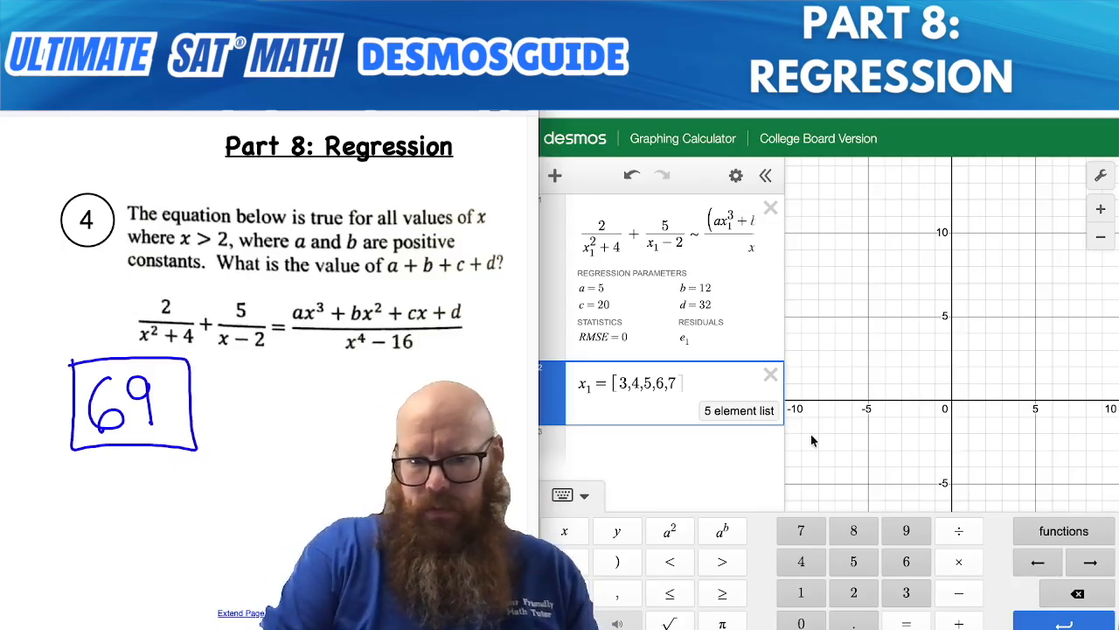
# - Add the four regression parameters in a new expression, 5 + 12 + 20 + 32, and check them against the regression
pyautogui.click(658, 444)
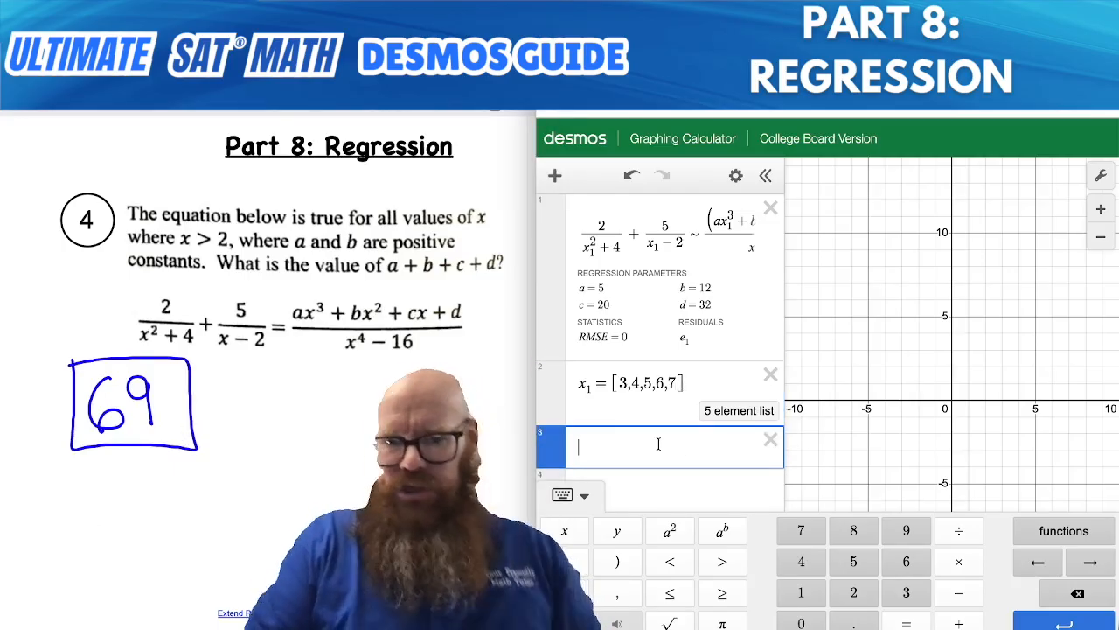
pyautogui.write('5 + 12 ')
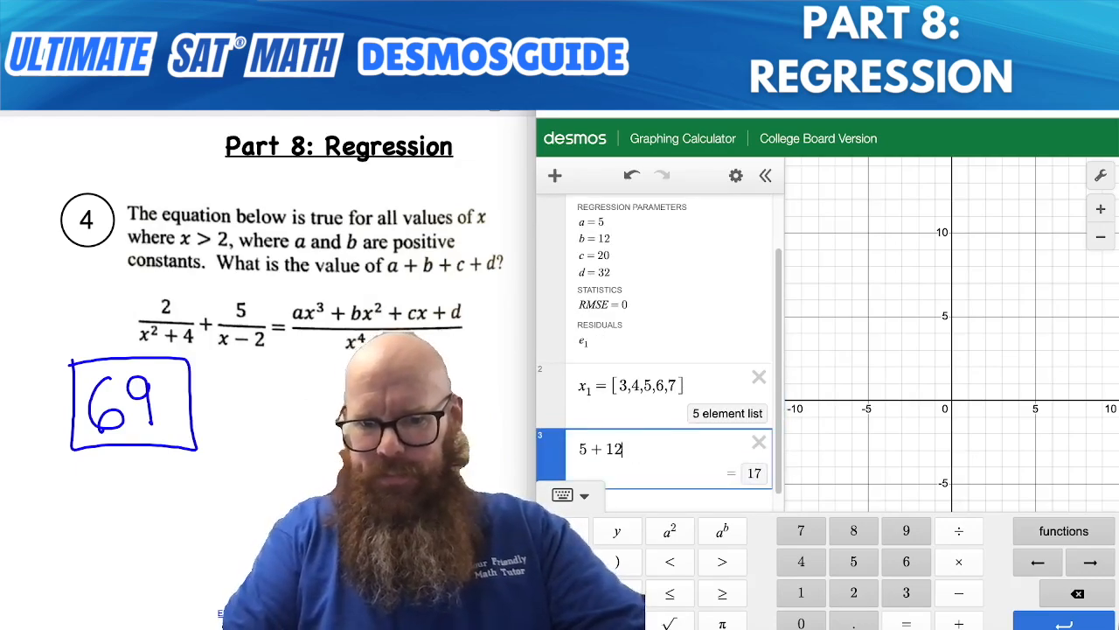
pyautogui.write('+ 20 + 32')
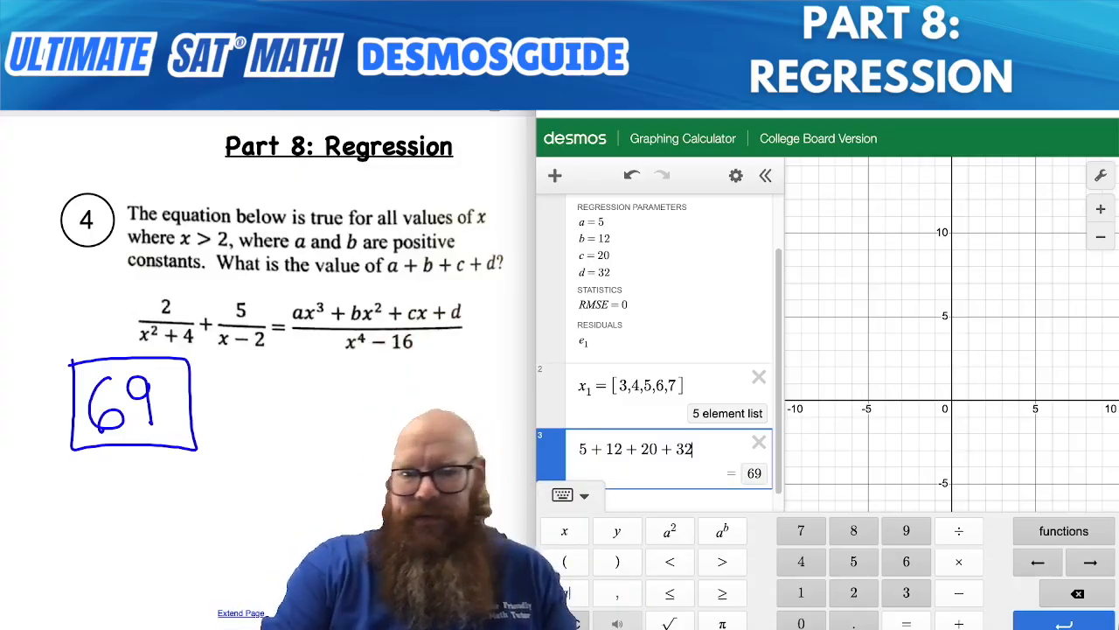
pyautogui.scroll(2, 619, 319)
pyautogui.scroll(-2, 619, 319)
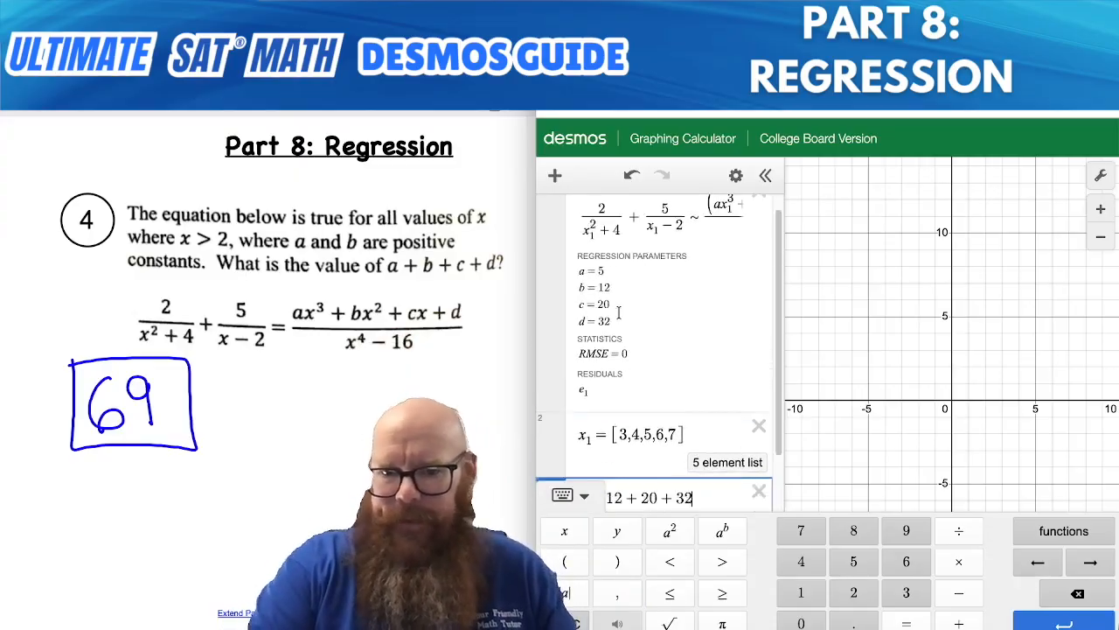
# - Advance the worksheet to the page after question 4
pyautogui.click(355, 411)
pyautogui.press('pagedown')
pyautogui.press('pageup')
pyautogui.press('pagedown')
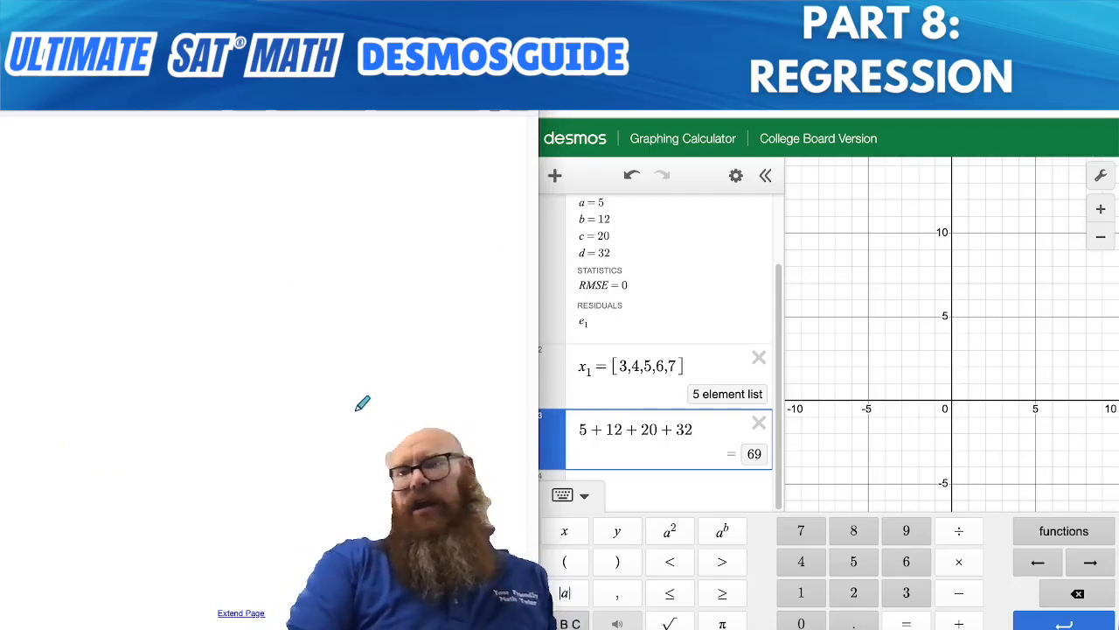